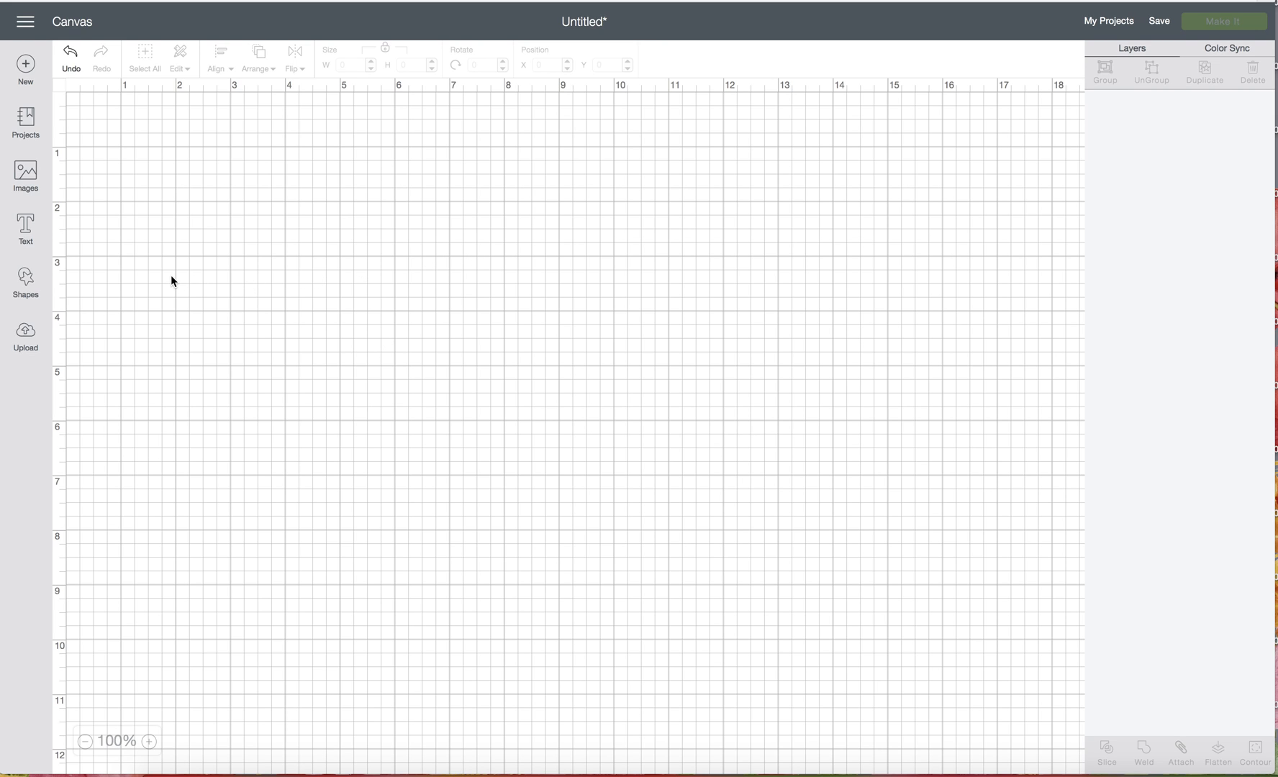
# Add a square shape, unlock its proportions and set it to 5 inches wide by 7 inches high
pyautogui.click(26, 280)
pyautogui.click(86, 229)
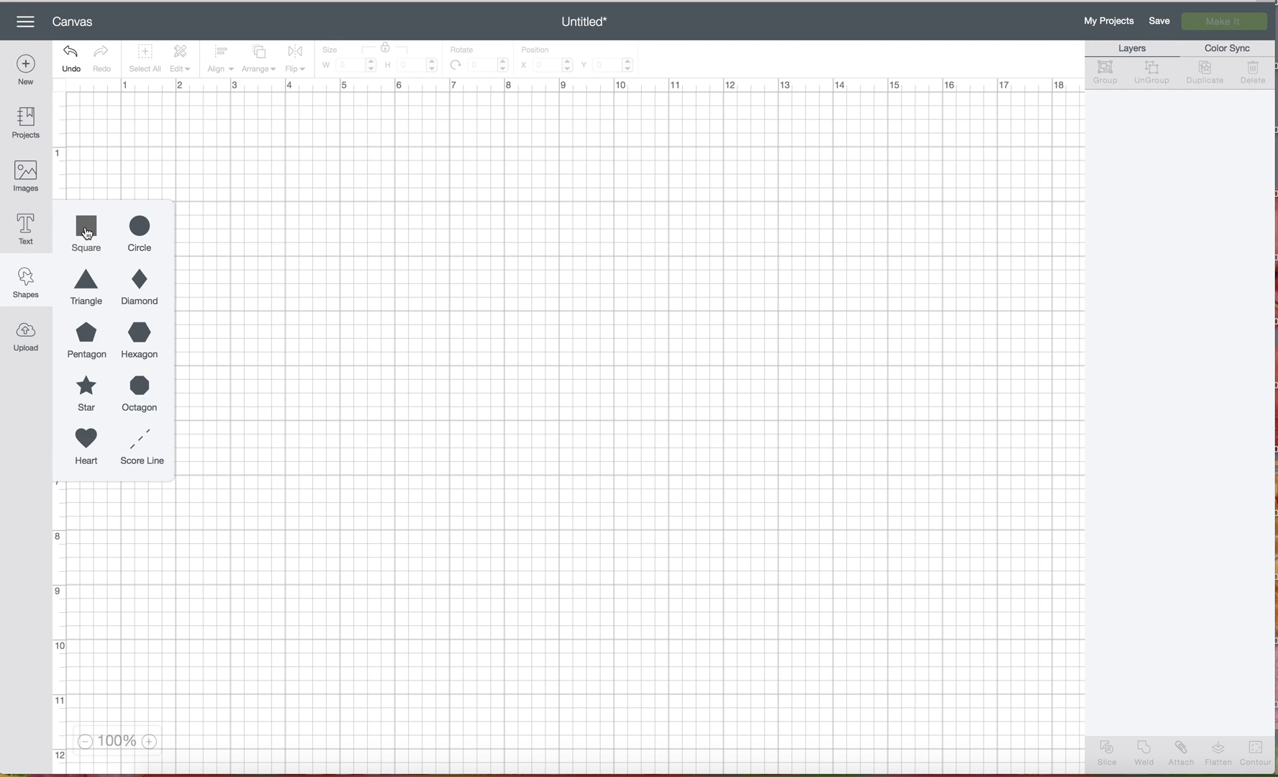
pyautogui.moveTo(279, 285); pyautogui.dragTo(342, 267)
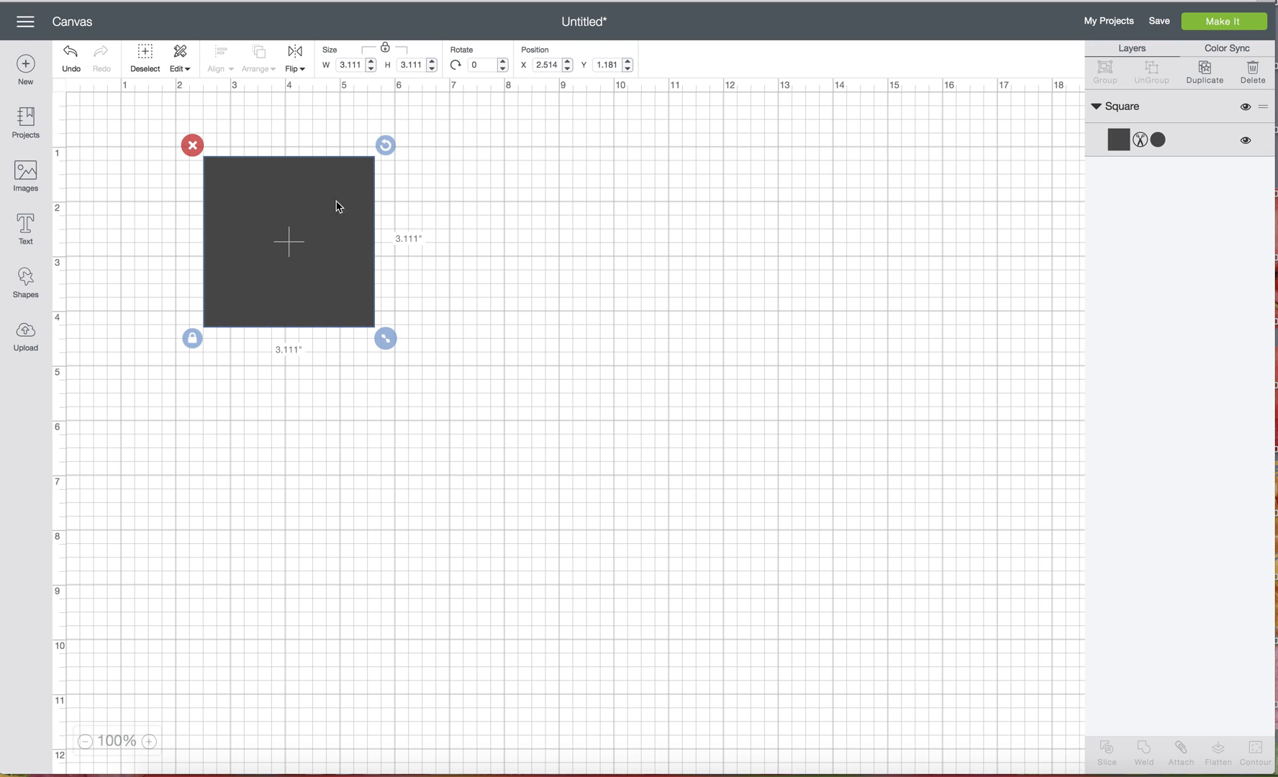
pyautogui.click(191, 338)
pyautogui.click(349, 64)
pyautogui.write('5')
pyautogui.click(420, 64)
pyautogui.write('7')
pyautogui.press('Return')
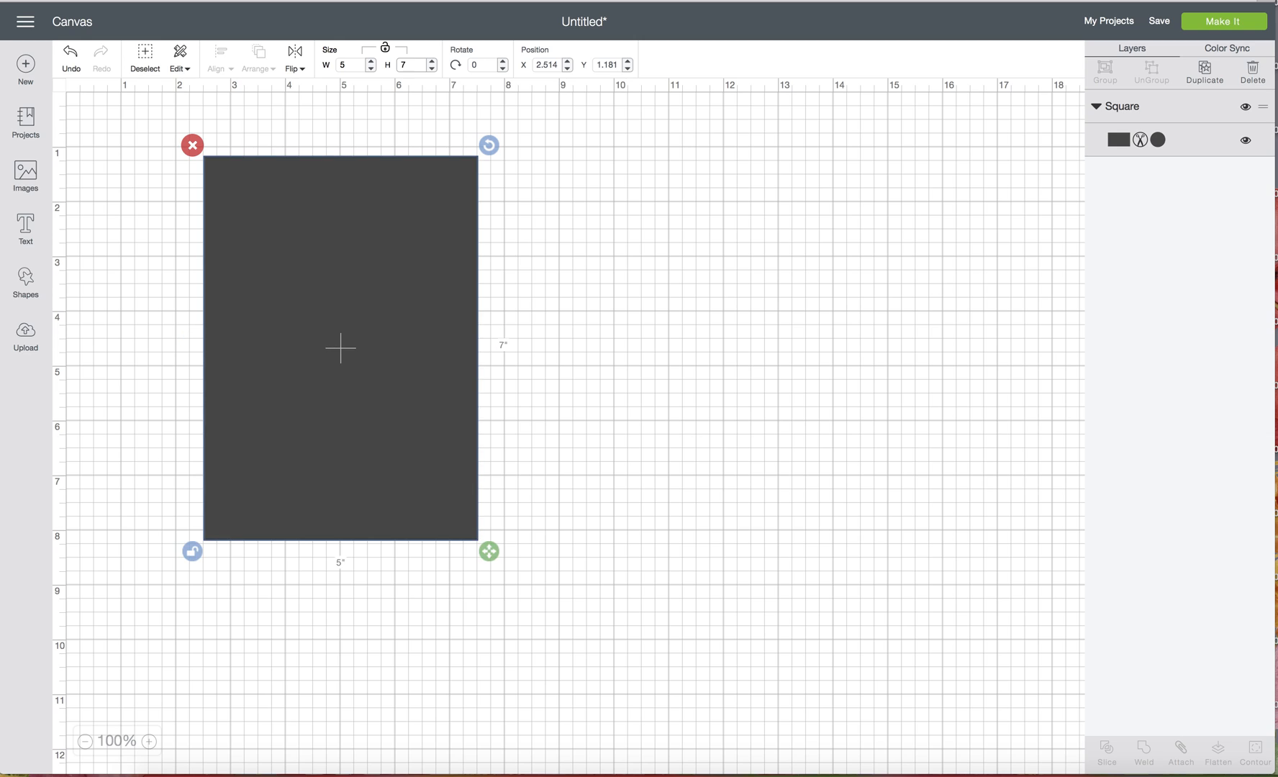
# Recolour the rectangle beige (#E1D7B6) and move it to about X 1.99, Y 0.99
pyautogui.click(1117, 145)
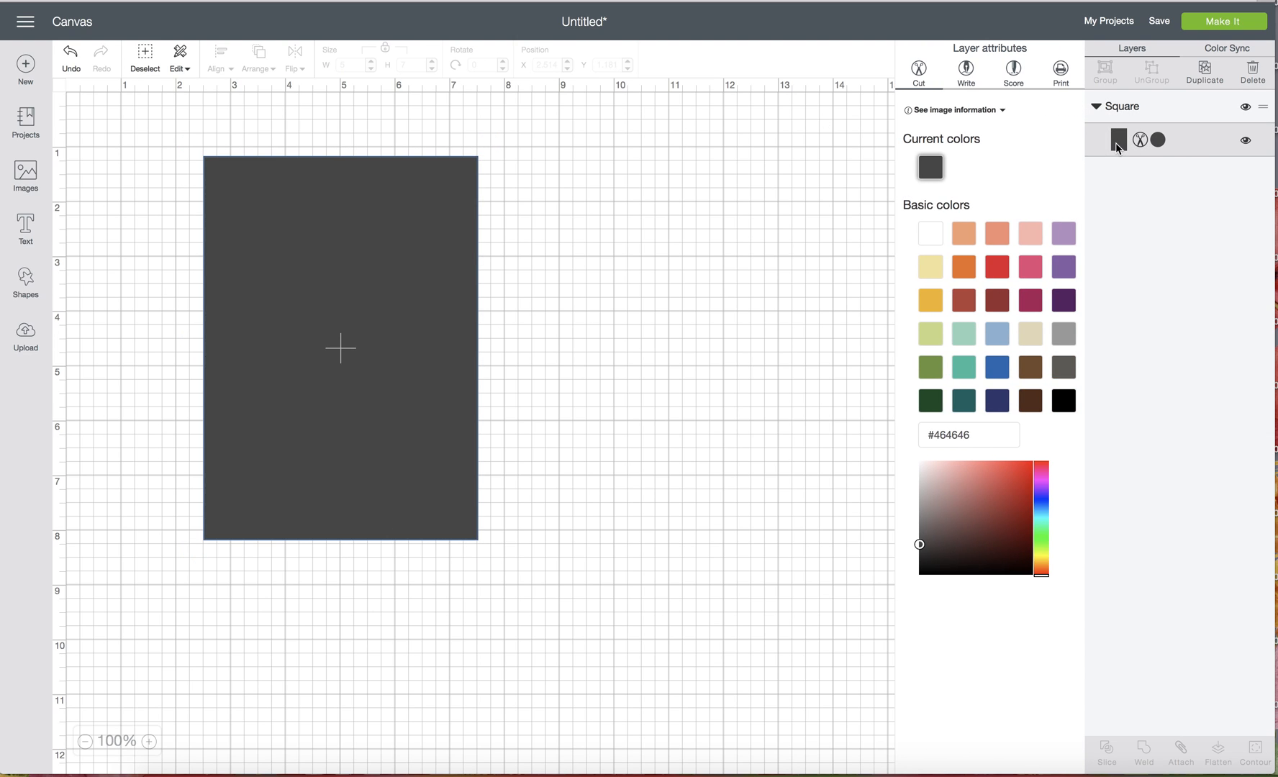
pyautogui.click(1038, 341)
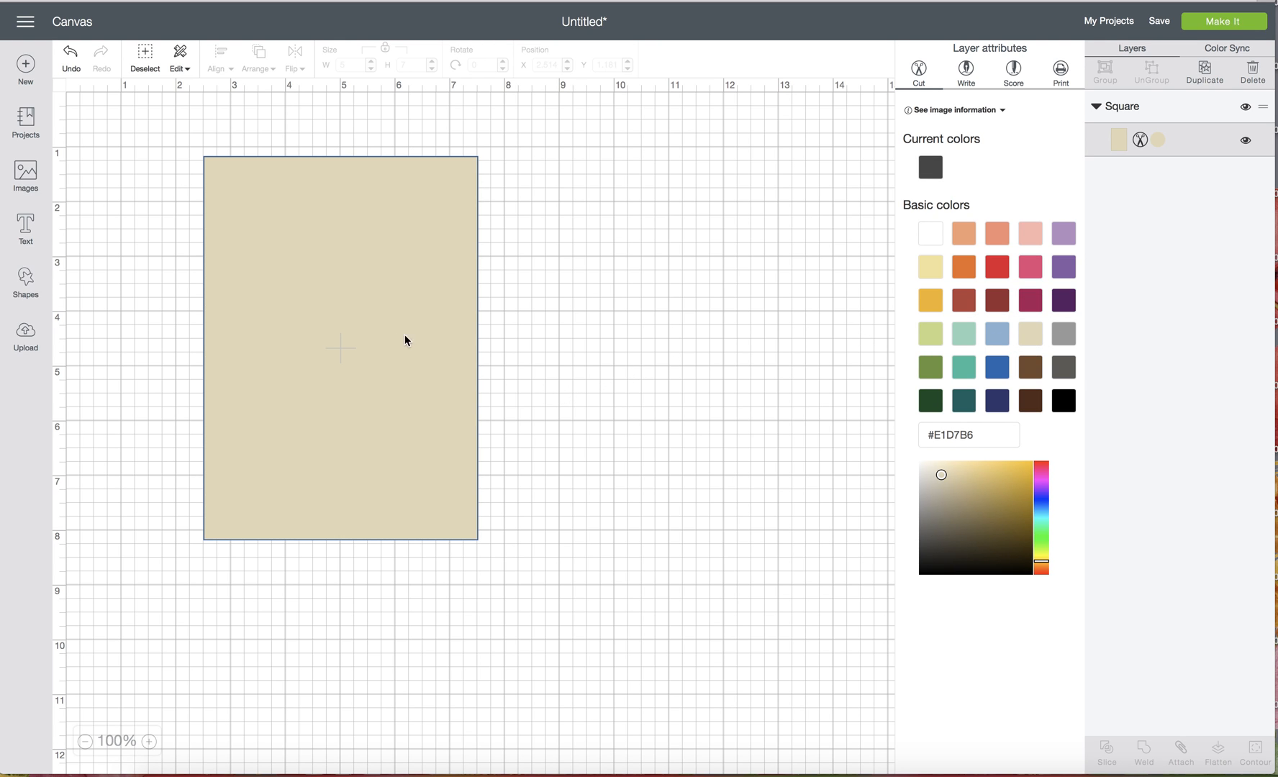
pyautogui.click(677, 323)
pyautogui.moveTo(376, 338); pyautogui.dragTo(347, 332)
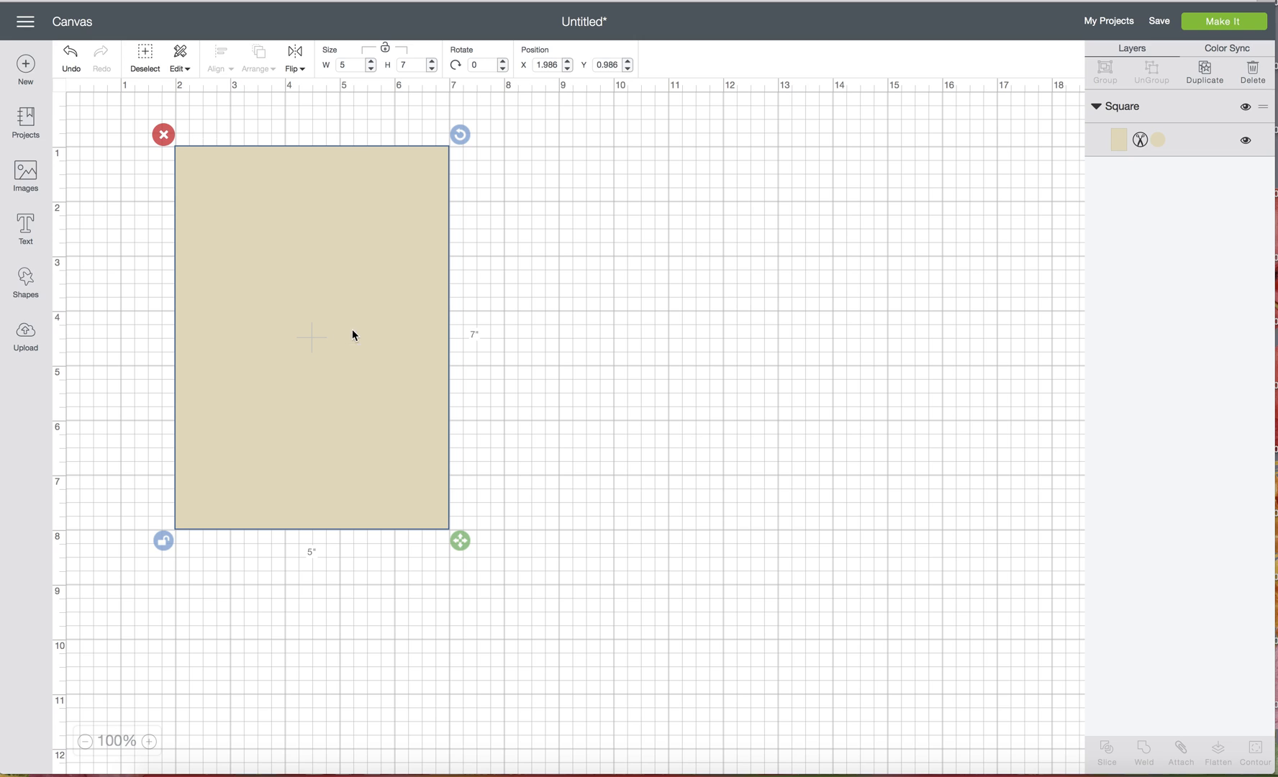
# Browse the "party" images in the image library and select the yellow Print & Cut party hat with pink pom-poms
pyautogui.click(26, 176)
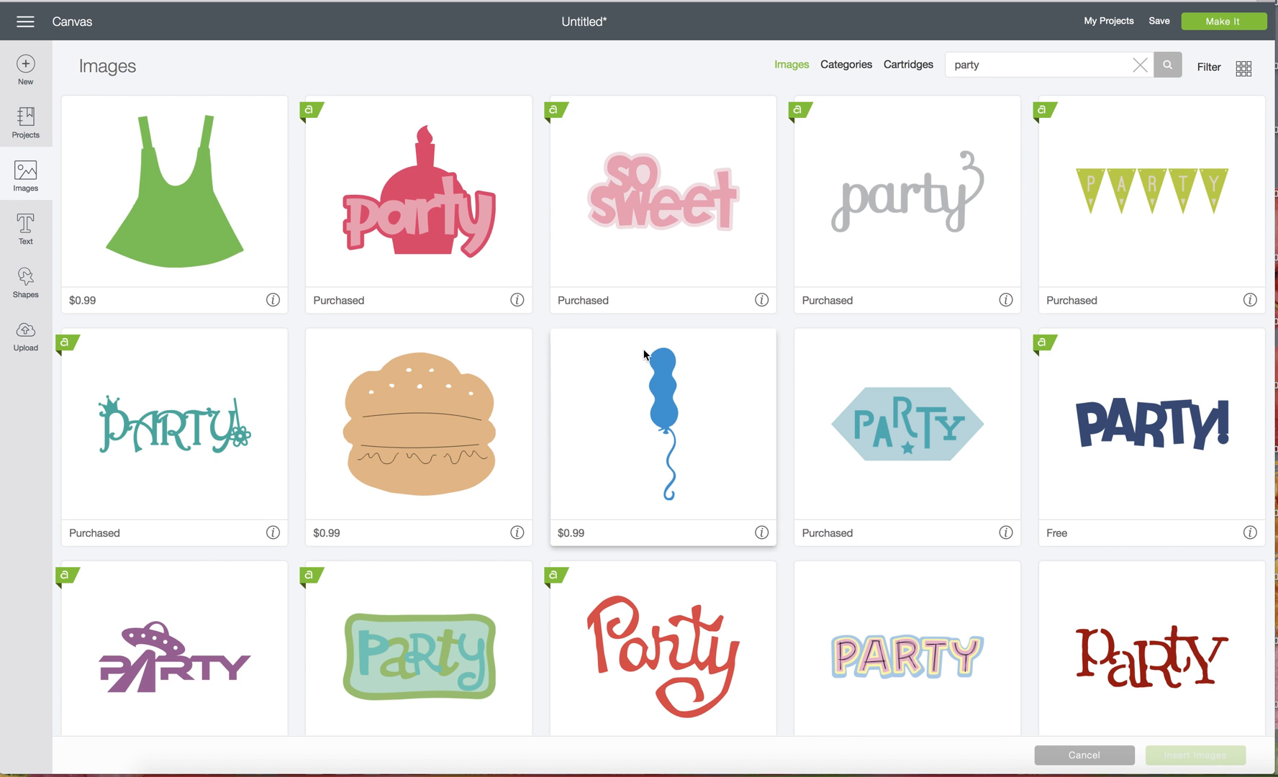
pyautogui.scroll(-10, 645, 353)
pyautogui.scroll(-5, 645, 354)
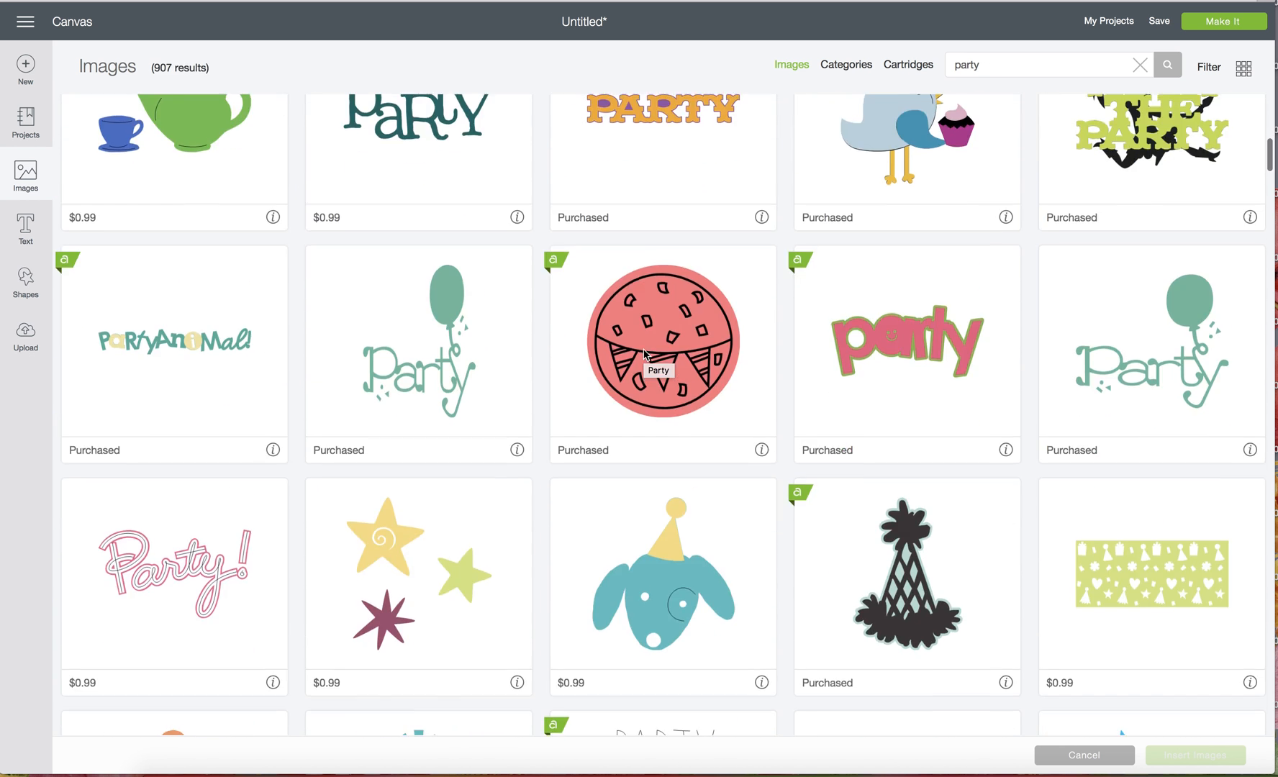
pyautogui.scroll(-6, 646, 354)
pyautogui.scroll(-7, 645, 353)
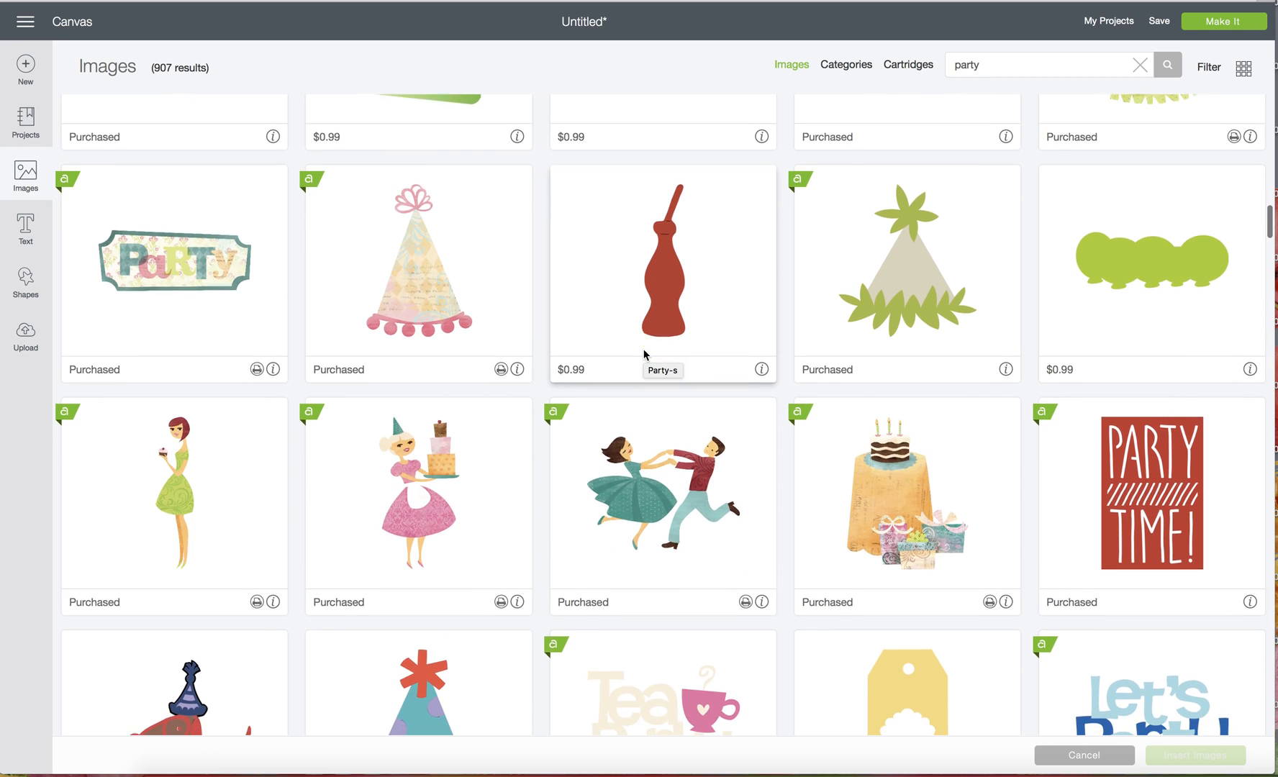
pyautogui.scroll(-3, 646, 354)
pyautogui.scroll(2, 645, 354)
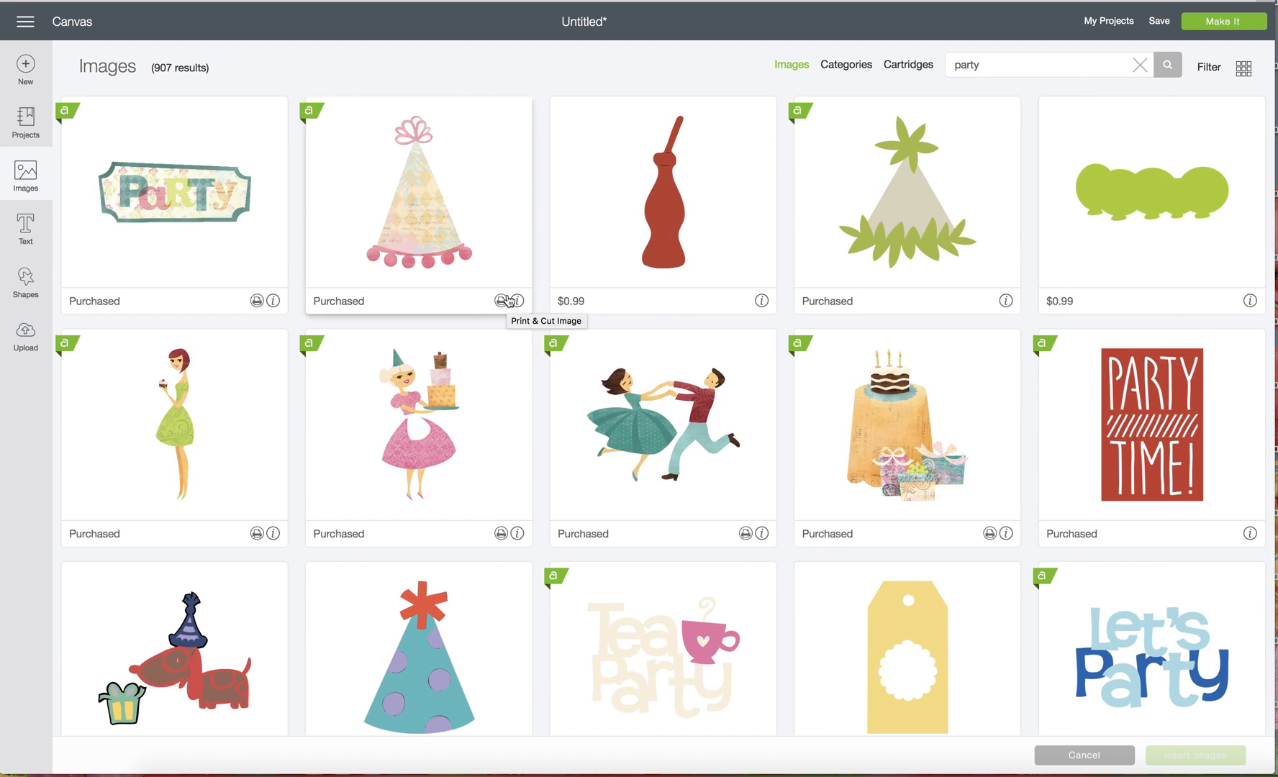
pyautogui.scroll(1, 414, 271)
pyautogui.click(413, 271)
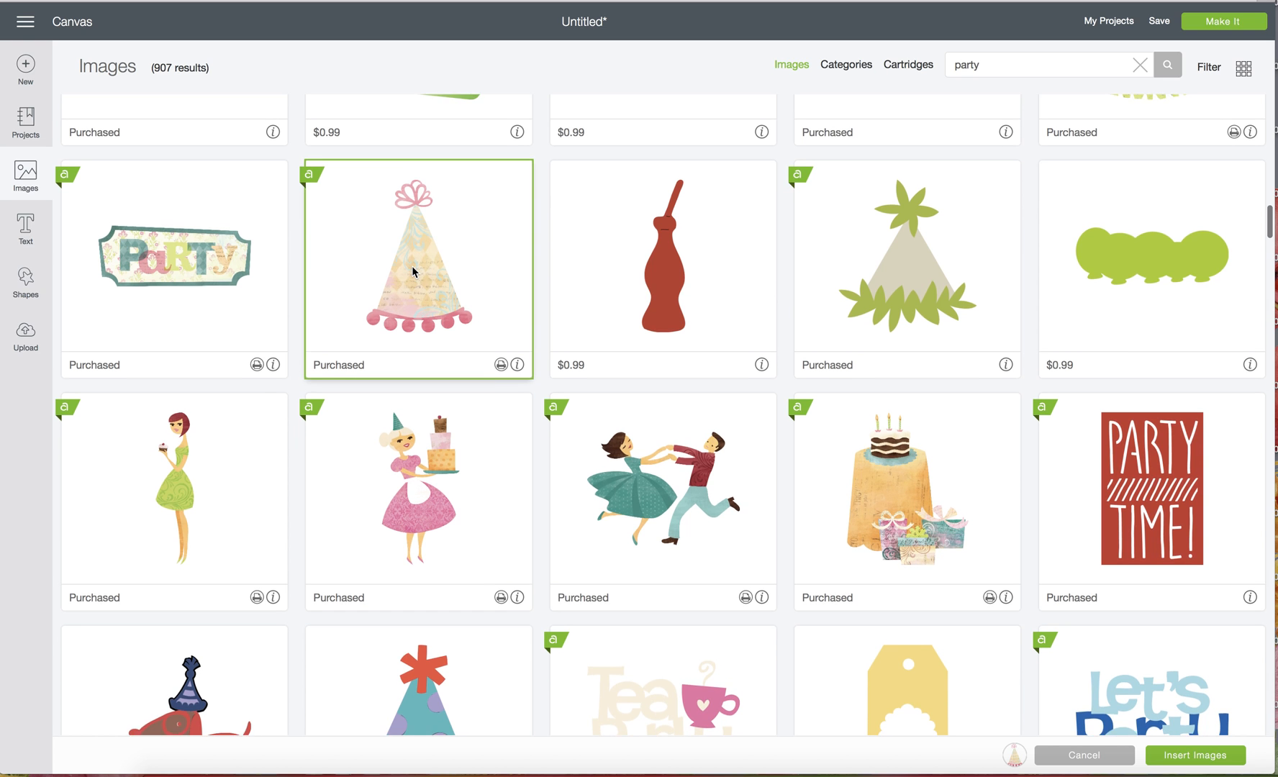
# Add the teal party hat with circles and diamonds to the selection and insert both hats on the canvas
pyautogui.scroll(1, 414, 271)
pyautogui.scroll(-10, 413, 271)
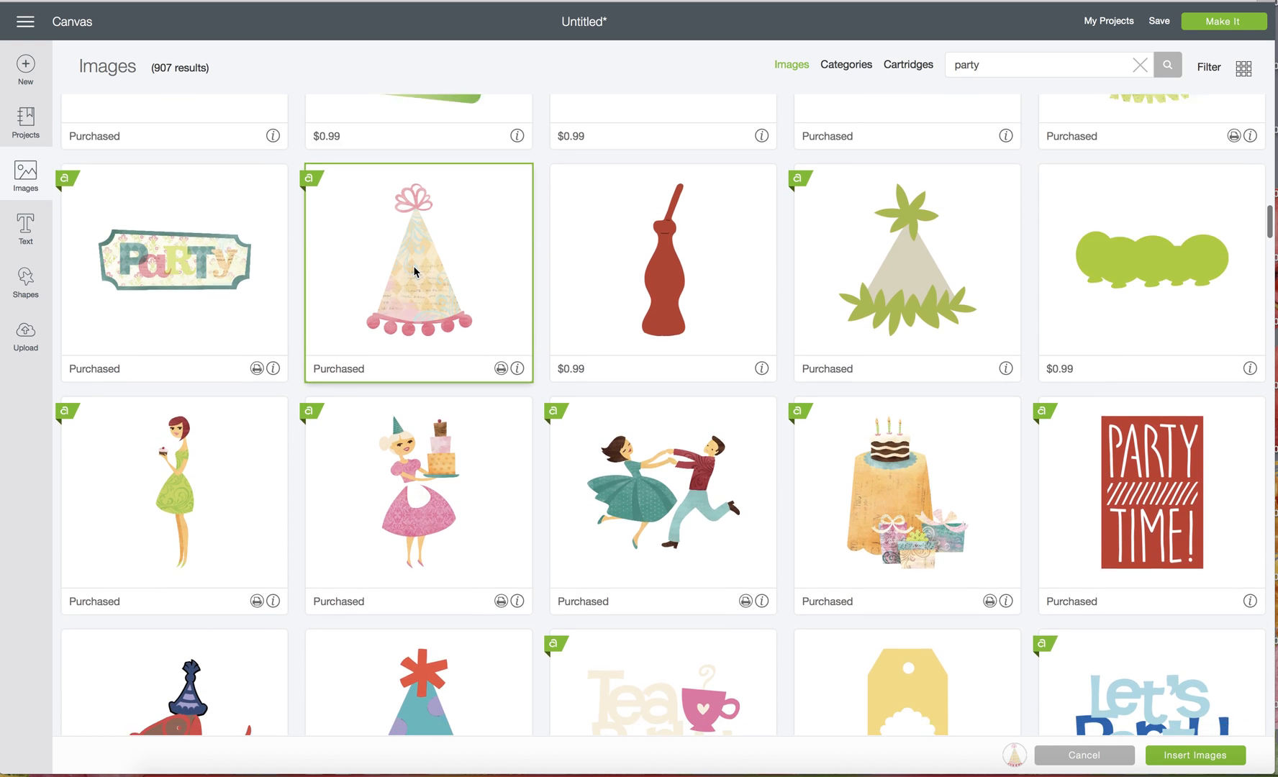
pyautogui.scroll(-8, 414, 271)
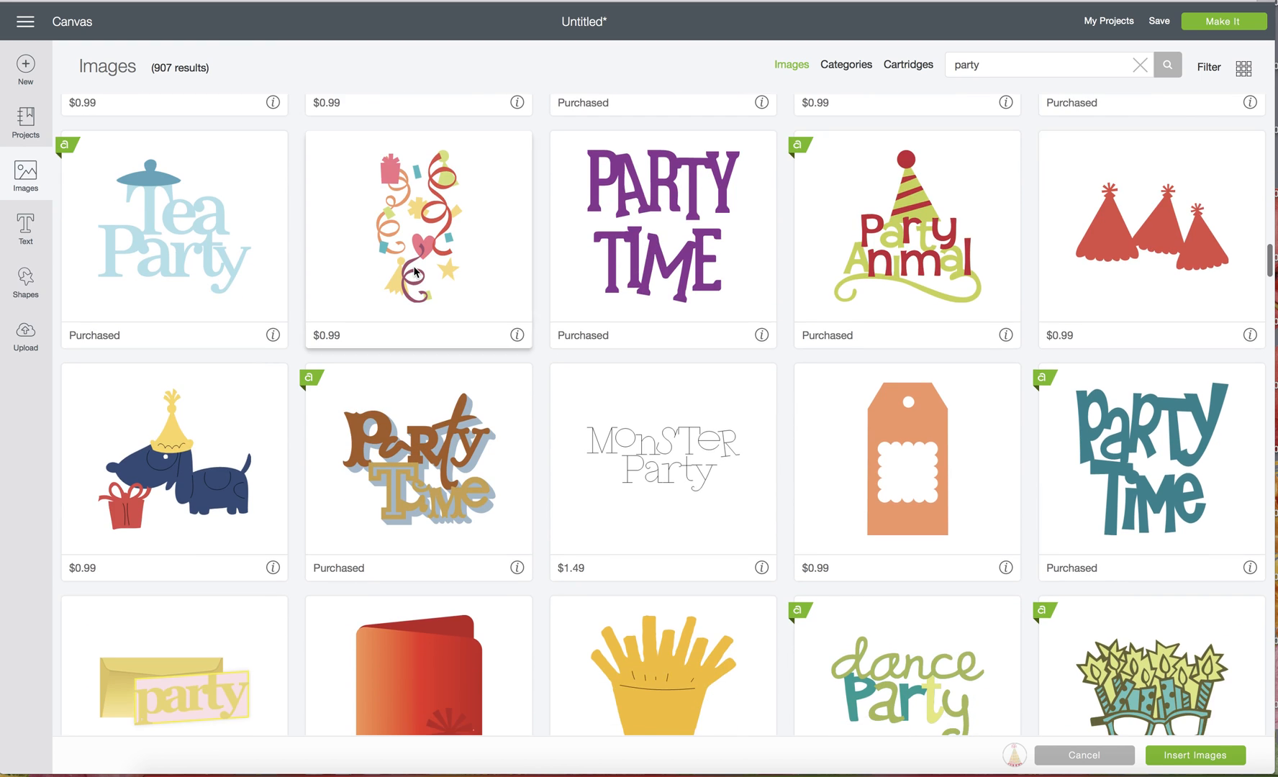
pyautogui.scroll(-7, 414, 271)
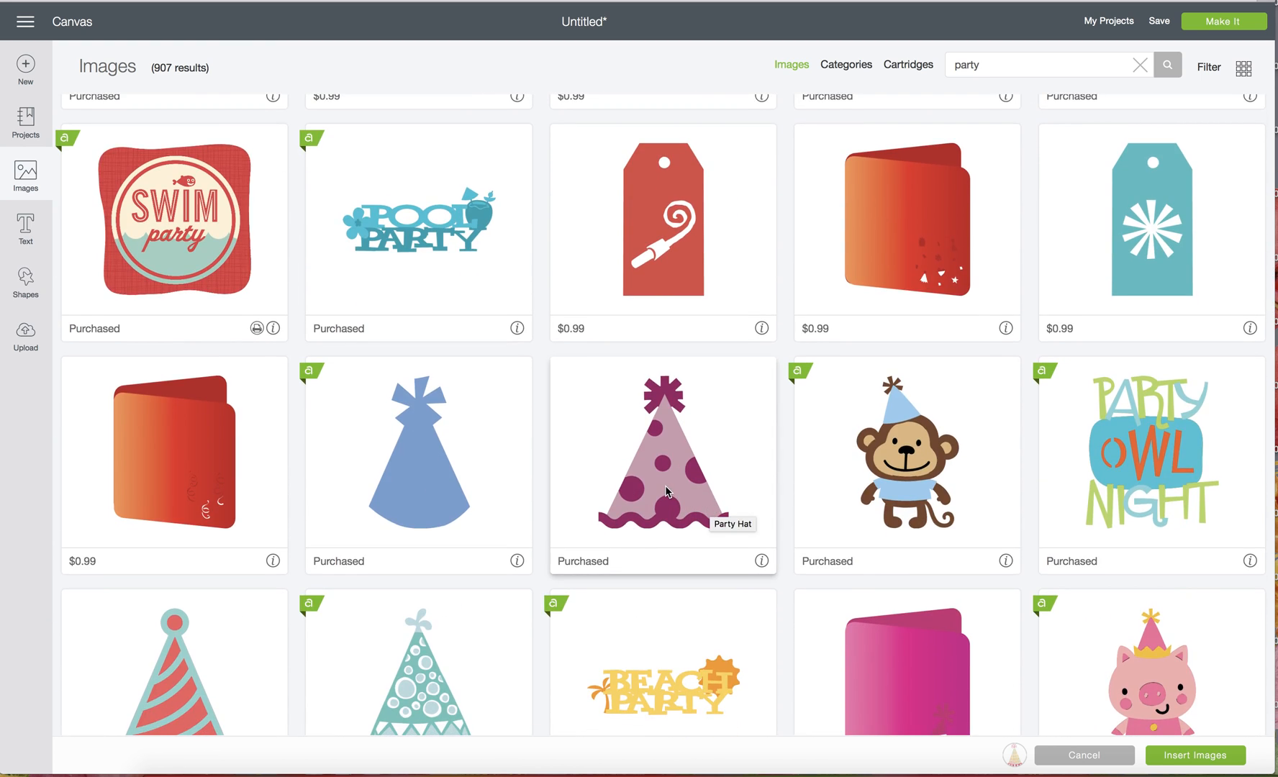
pyautogui.scroll(-2, 665, 492)
pyautogui.click(184, 631)
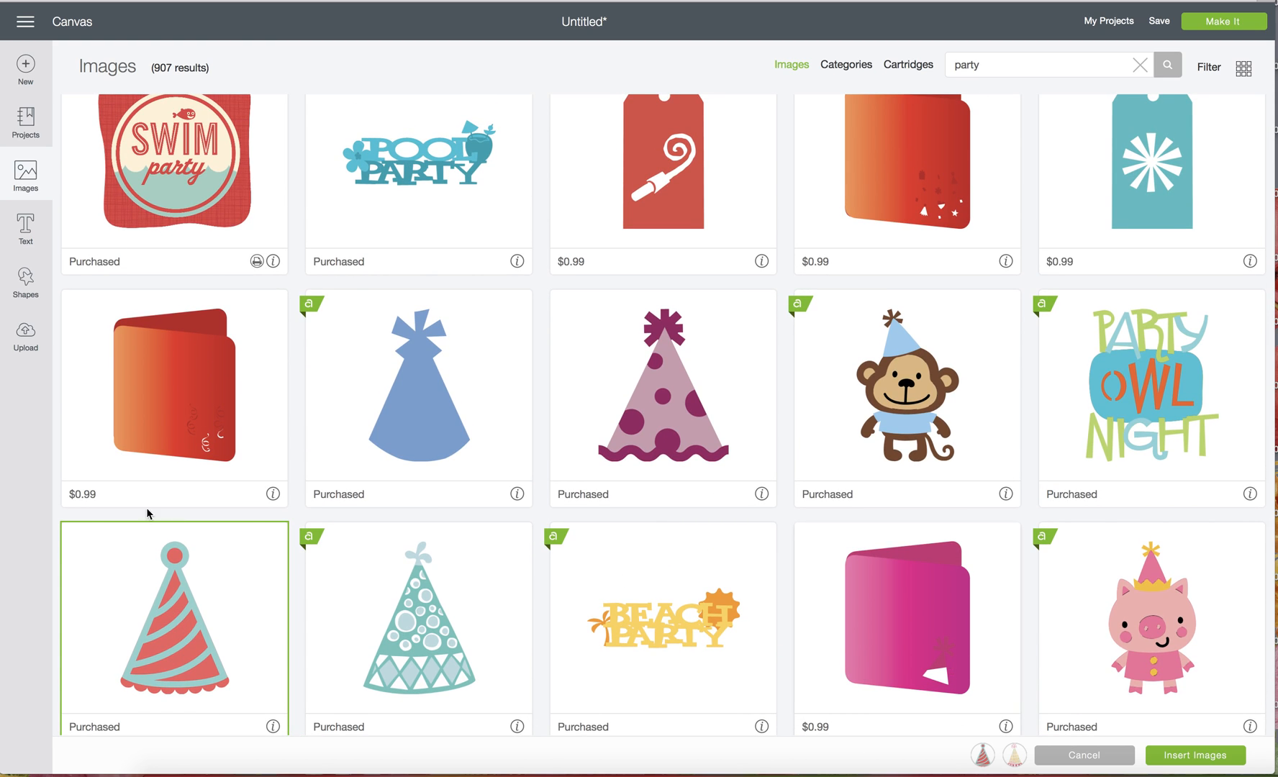
pyautogui.click(380, 612)
pyautogui.click(184, 608)
pyautogui.scroll(-1, 698, 556)
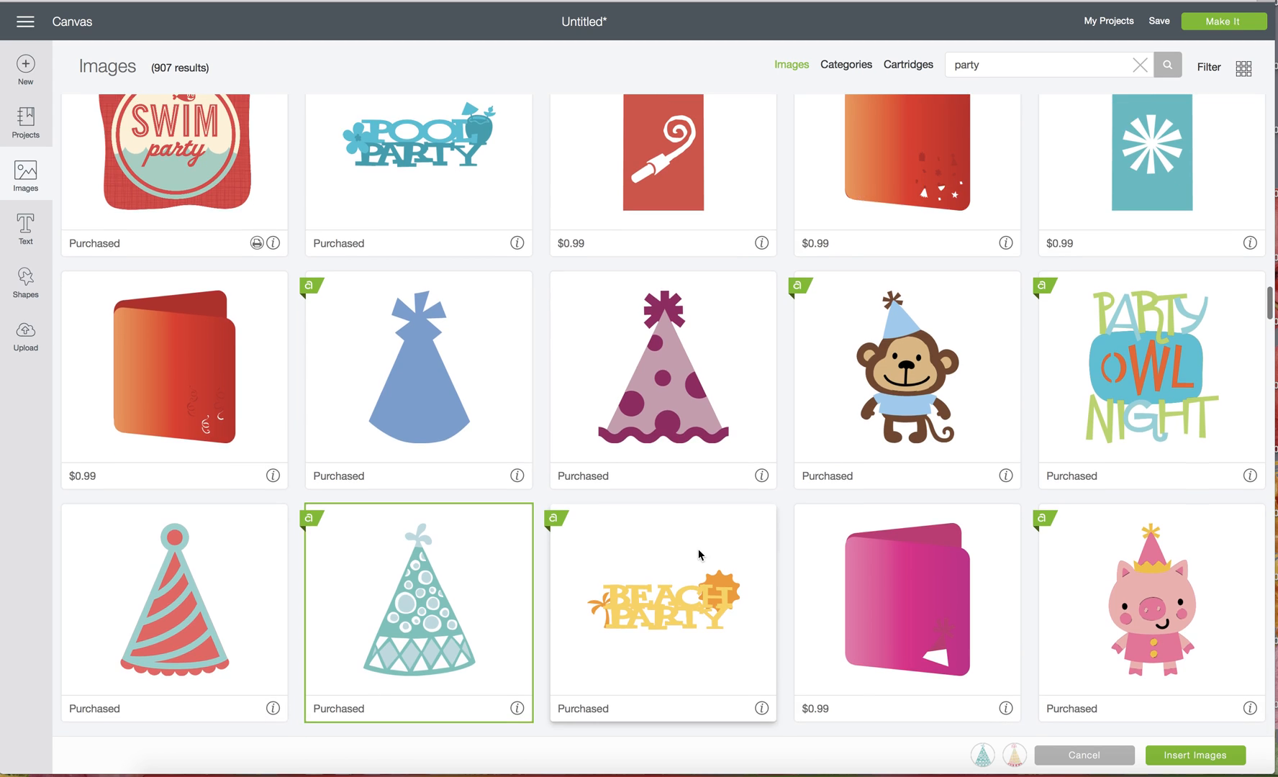
pyautogui.click(1195, 754)
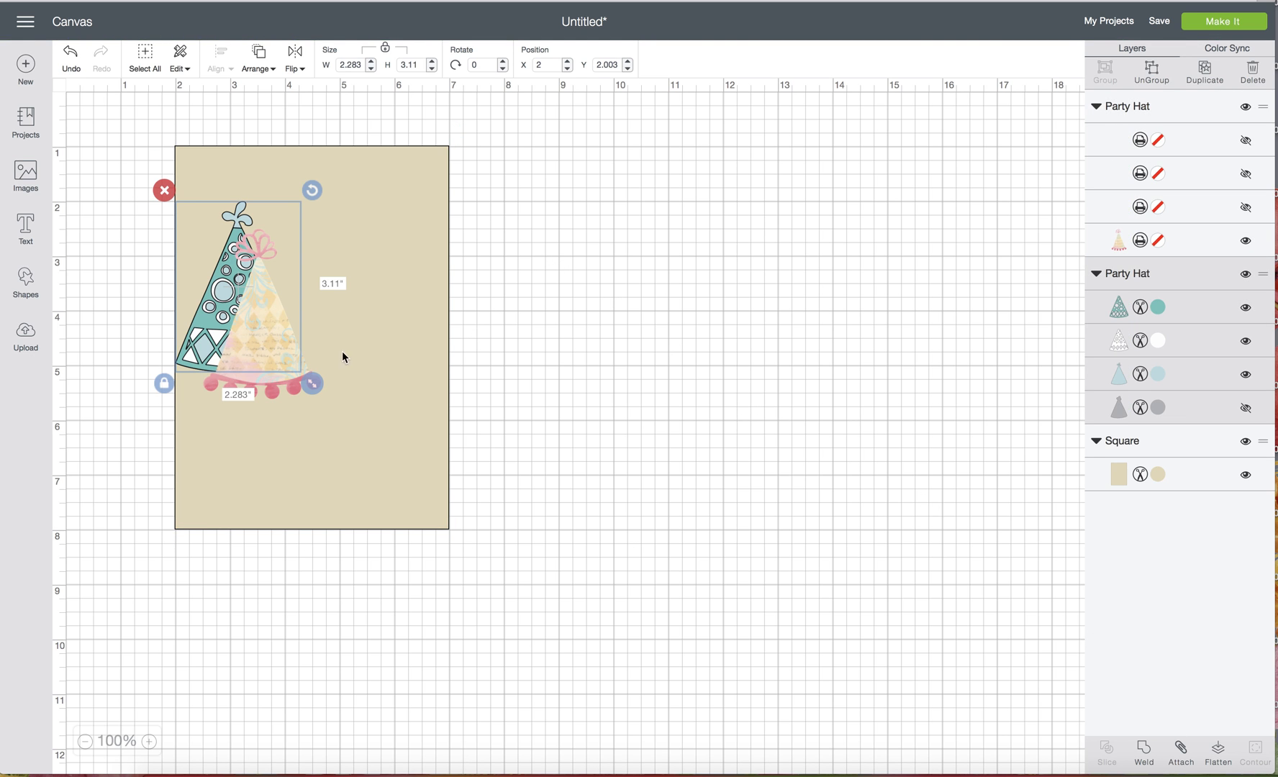
# Separate the overlapping party hats so they sit side by side on the beige card
pyautogui.click(634, 379)
pyautogui.moveTo(256, 368); pyautogui.dragTo(387, 370)
pyautogui.moveTo(230, 338); pyautogui.dragTo(235, 371)
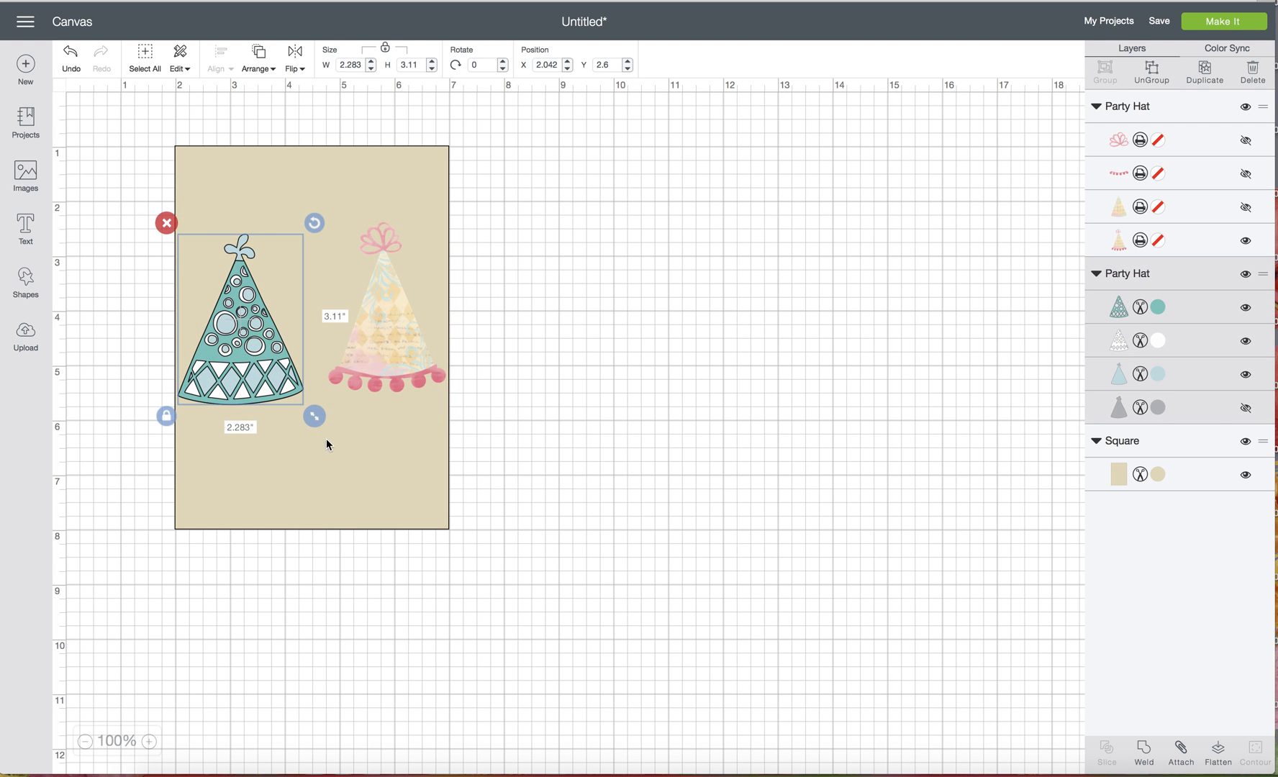
# Shrink both party hats to about 1 inch wide and place them side by side in the card's lower-right corner
pyautogui.moveTo(315, 414); pyautogui.dragTo(264, 351)
pyautogui.moveTo(231, 303); pyautogui.dragTo(360, 470)
pyautogui.moveTo(399, 525); pyautogui.dragTo(362, 476)
pyautogui.click(412, 380)
pyautogui.moveTo(456, 399); pyautogui.dragTo(399, 320)
pyautogui.moveTo(350, 274); pyautogui.dragTo(387, 521)
pyautogui.click(333, 439)
pyautogui.moveTo(345, 481); pyautogui.dragTo(363, 507)
pyautogui.click(563, 505)
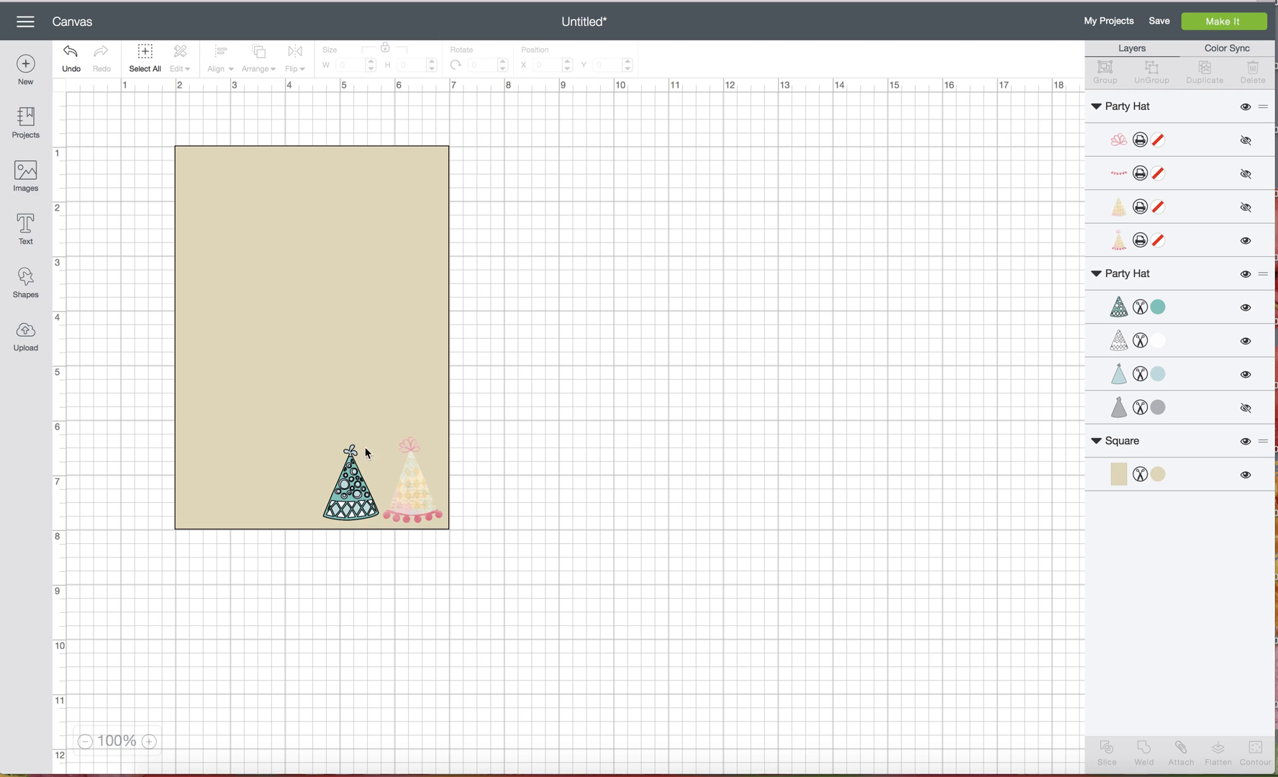
# Add the text "You're Invited" in Birthday Bash, scaled to about 4.52 inches wide across the top of the card
pyautogui.click(25, 227)
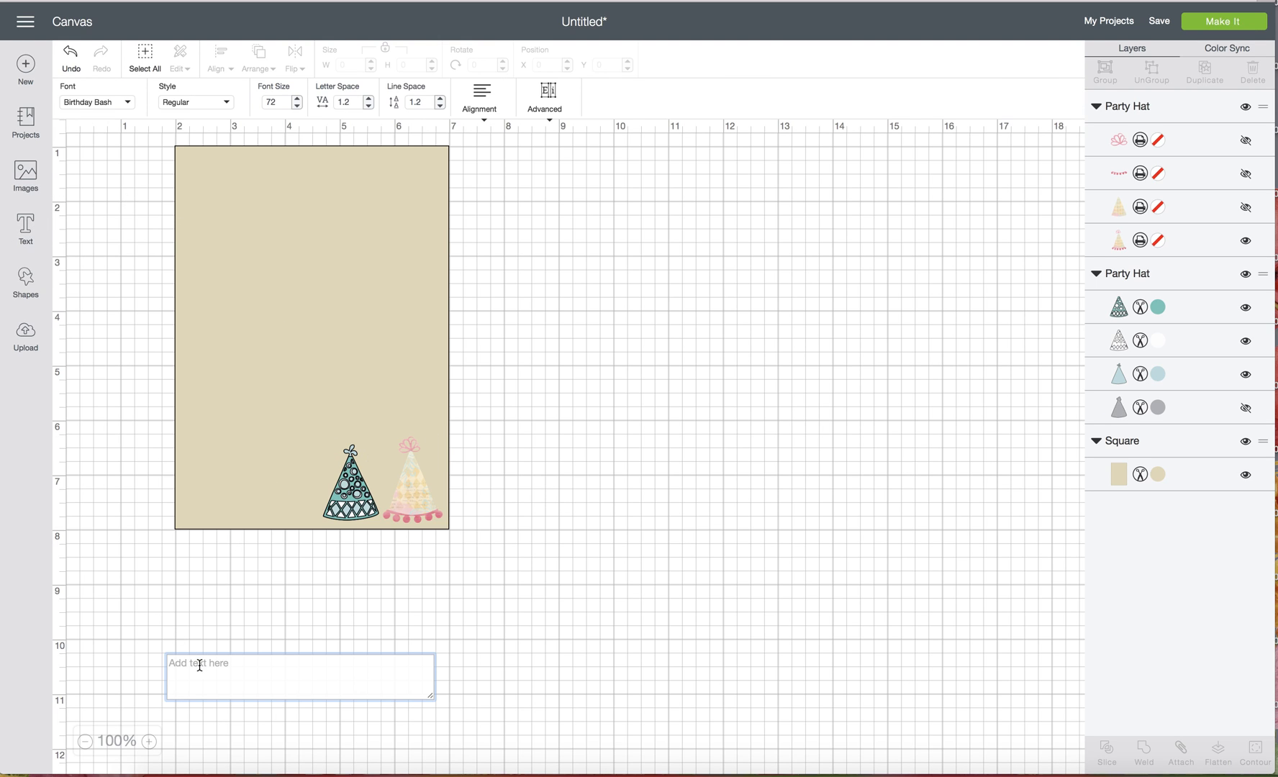
pyautogui.write("You're")
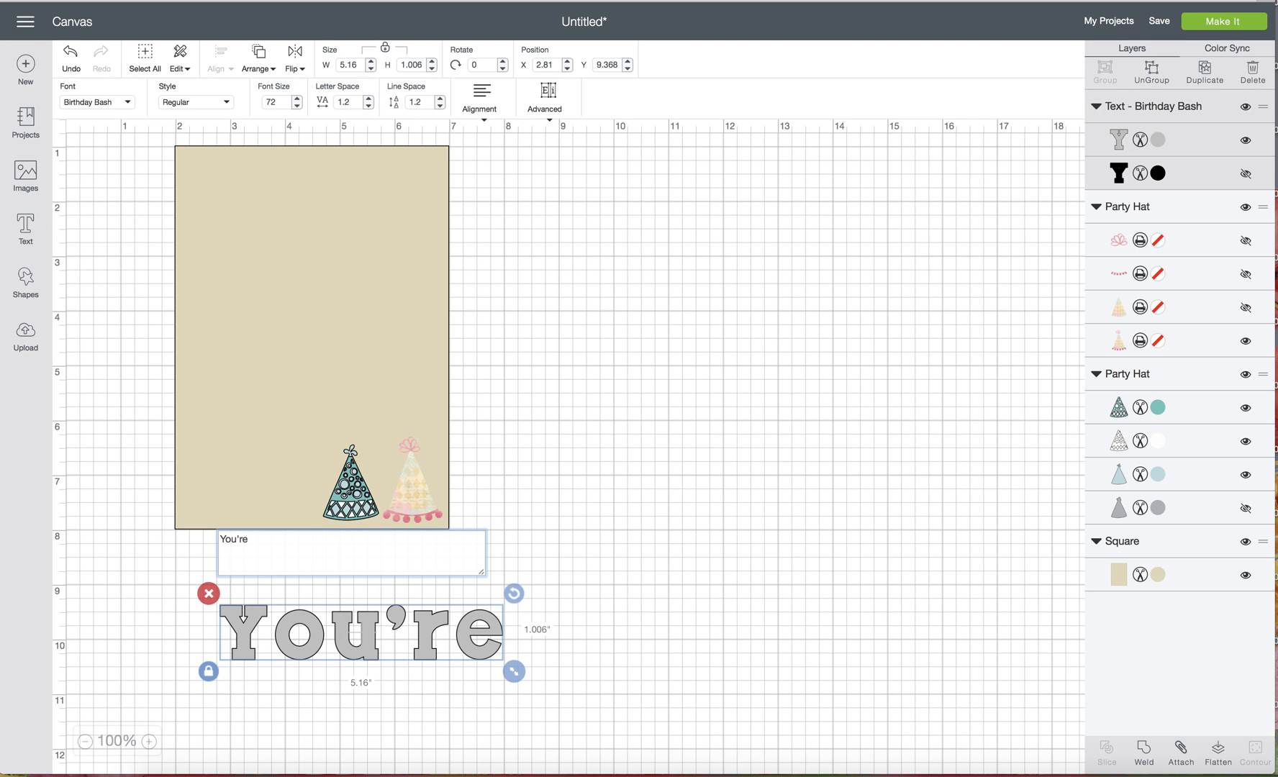
pyautogui.write(' Invited')
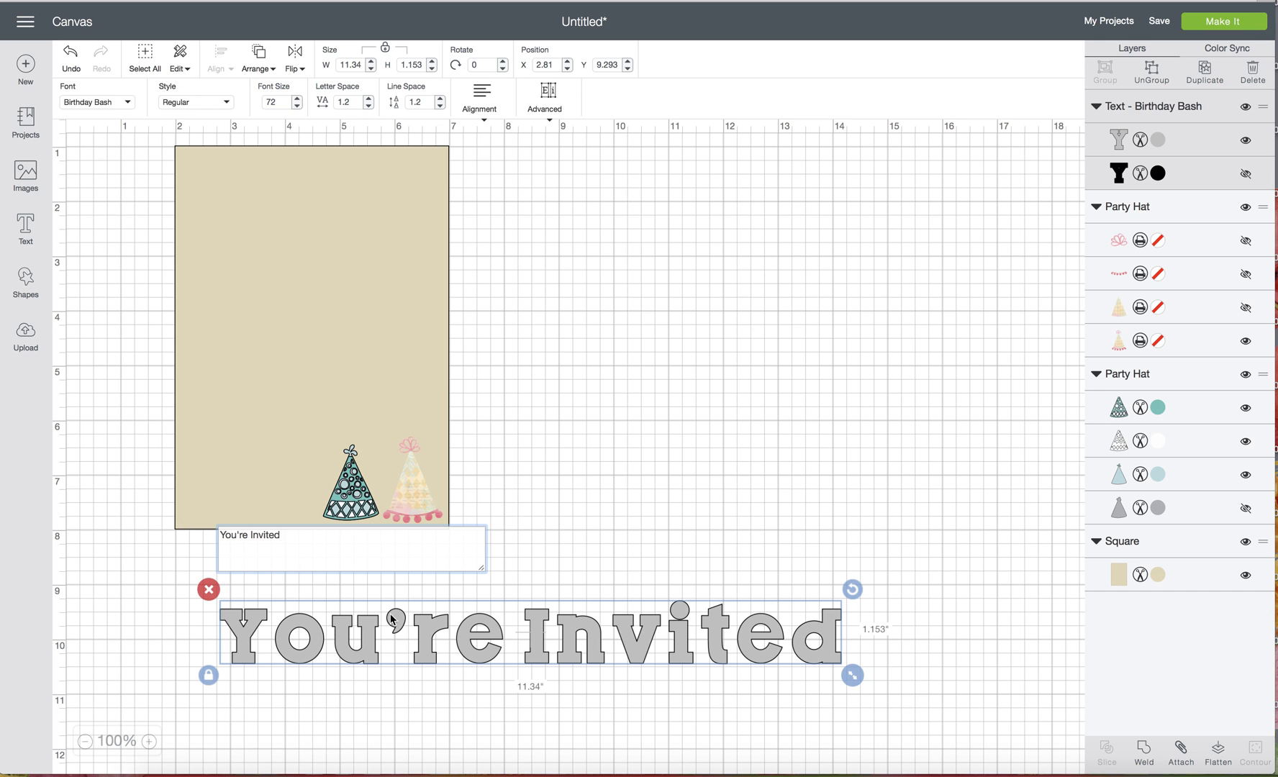
pyautogui.moveTo(480, 640); pyautogui.dragTo(468, 232)
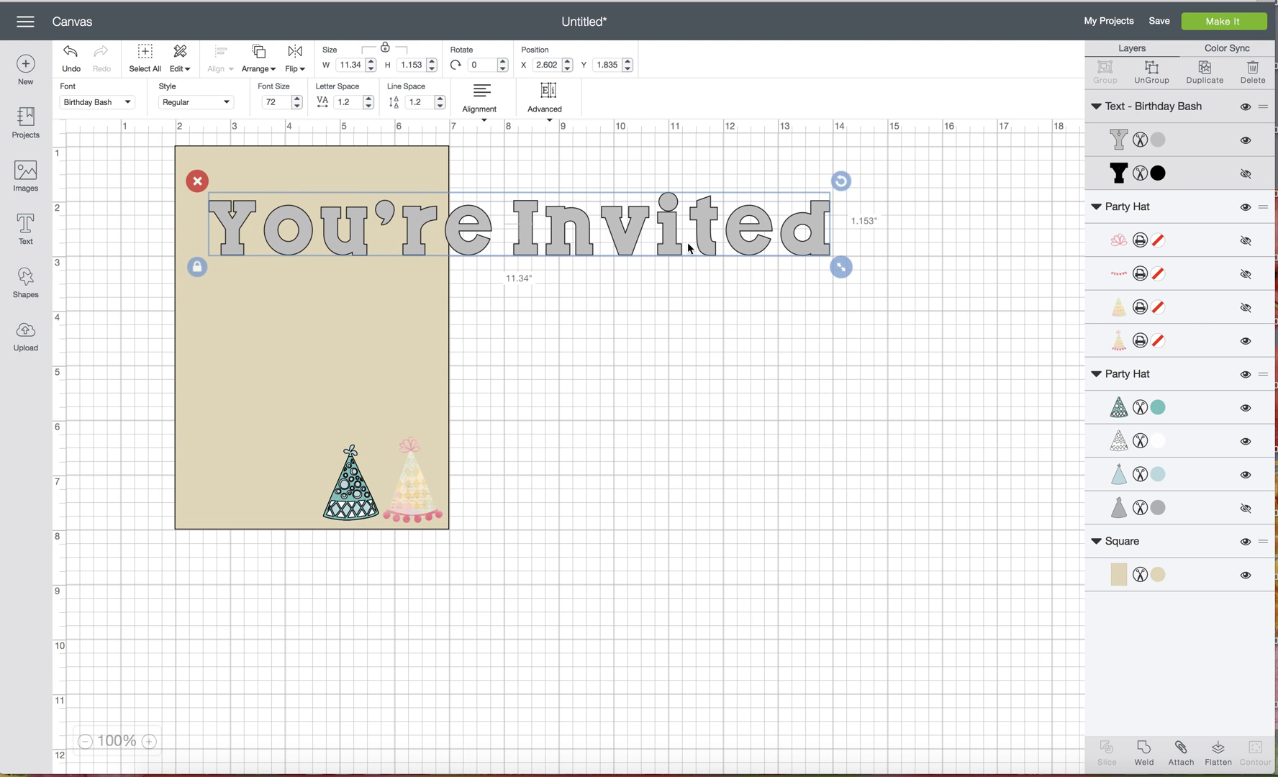
pyautogui.moveTo(841, 267); pyautogui.dragTo(446, 210)
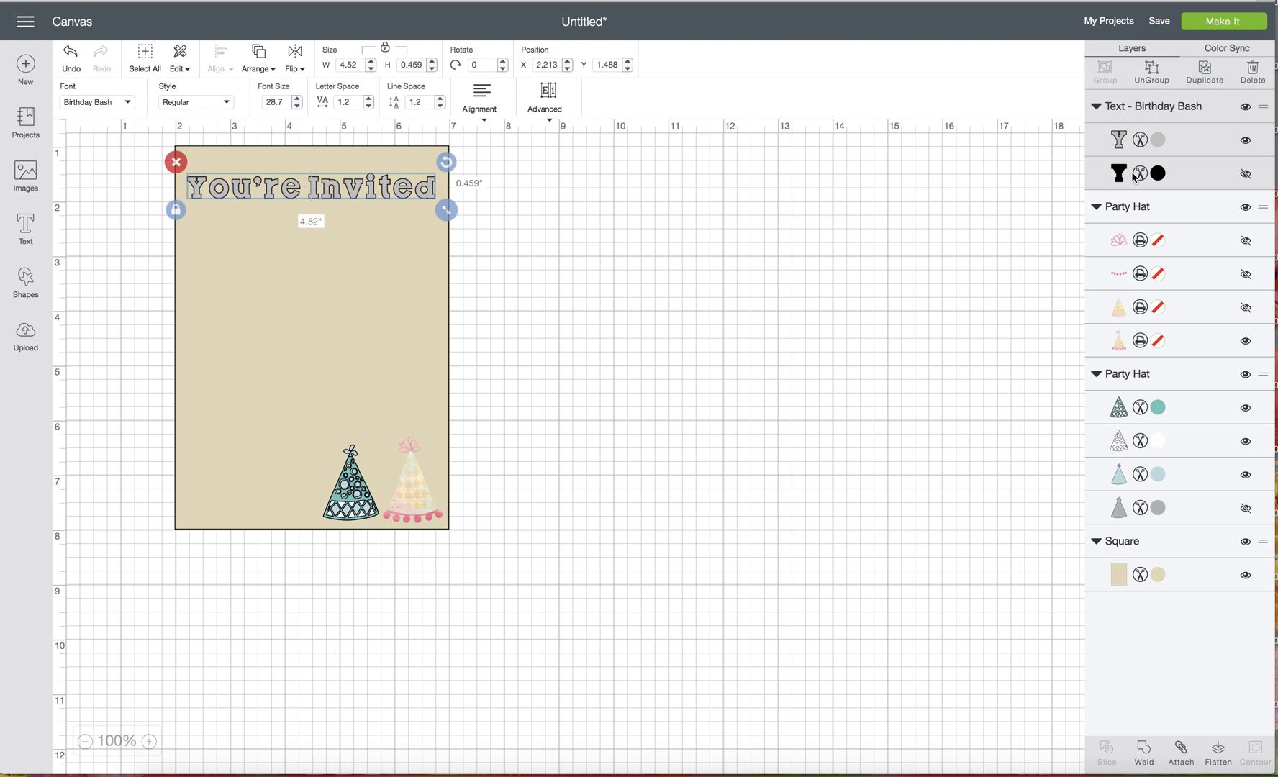
# Show the black shadow layer of the "You're Invited" text and colour its front layer teal (#69C3BB)
pyautogui.click(1245, 174)
pyautogui.click(838, 198)
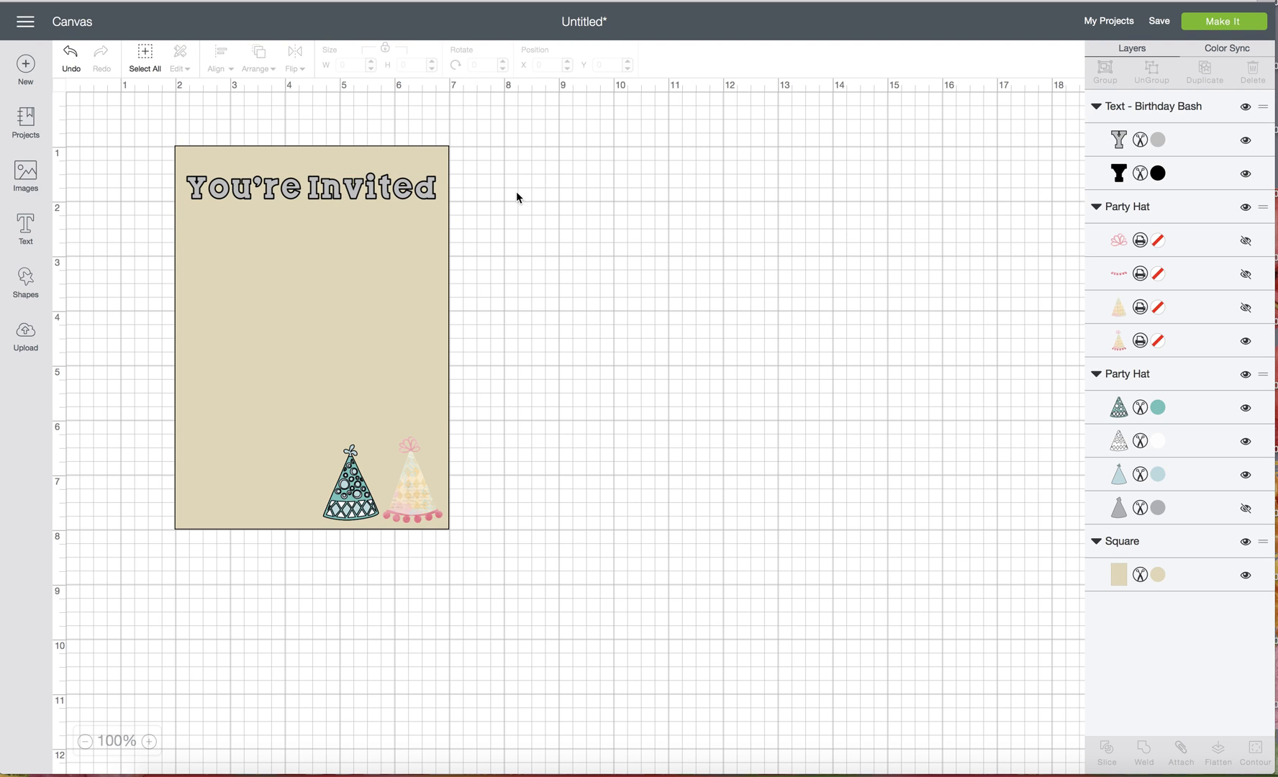
pyautogui.click(348, 192)
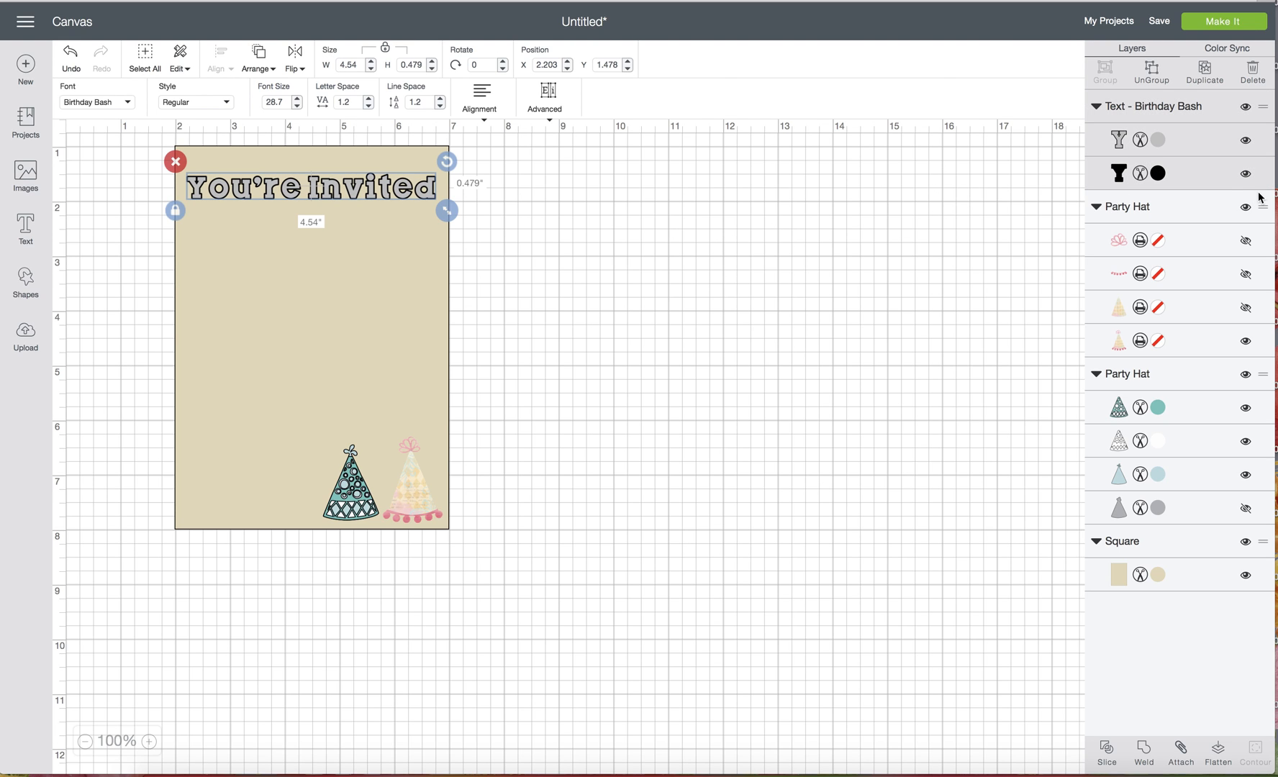
pyautogui.click(1156, 139)
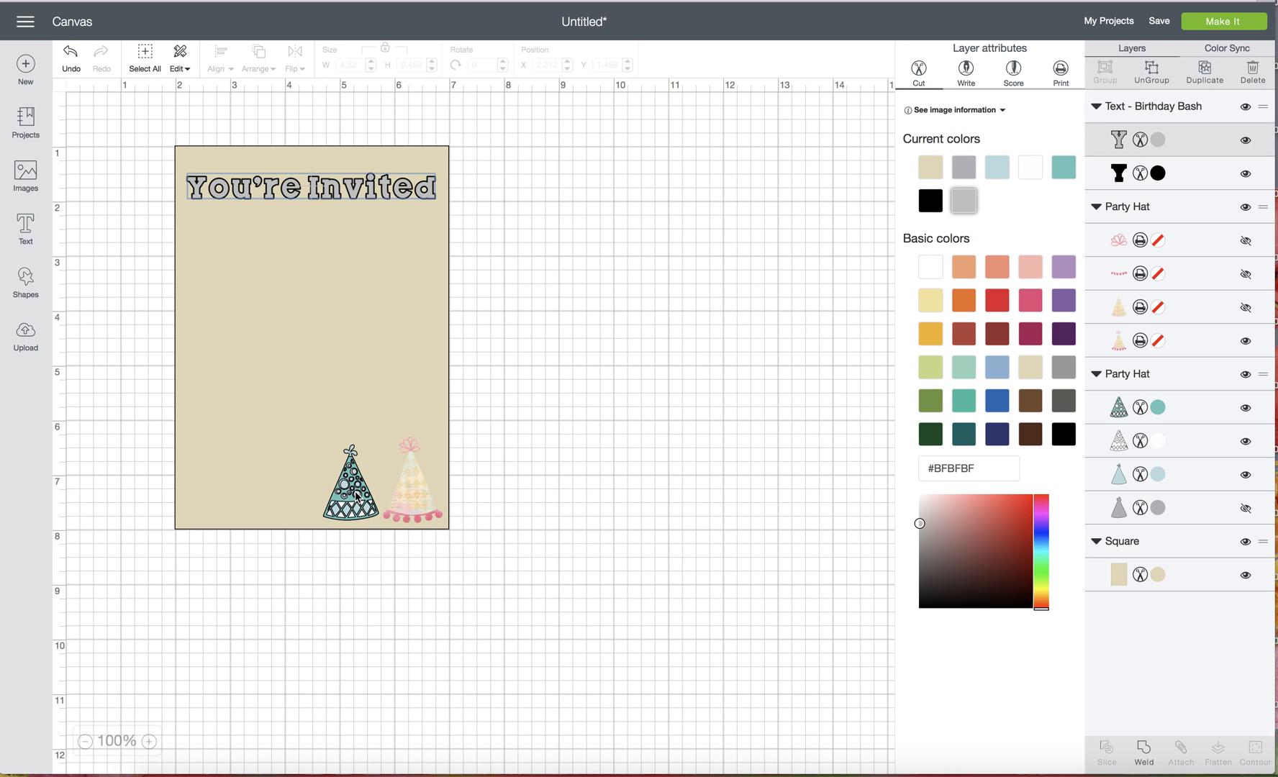
pyautogui.click(1069, 169)
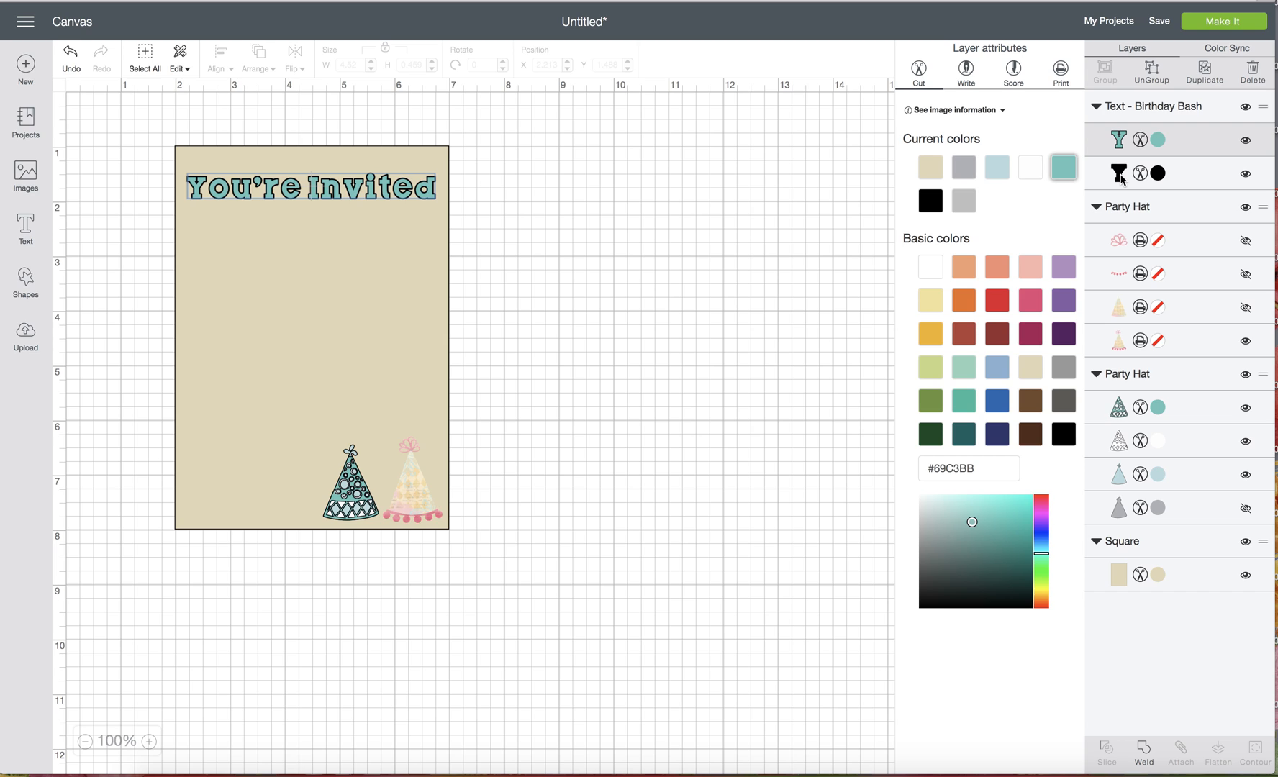
pyautogui.click(687, 187)
pyautogui.click(350, 187)
pyautogui.click(534, 221)
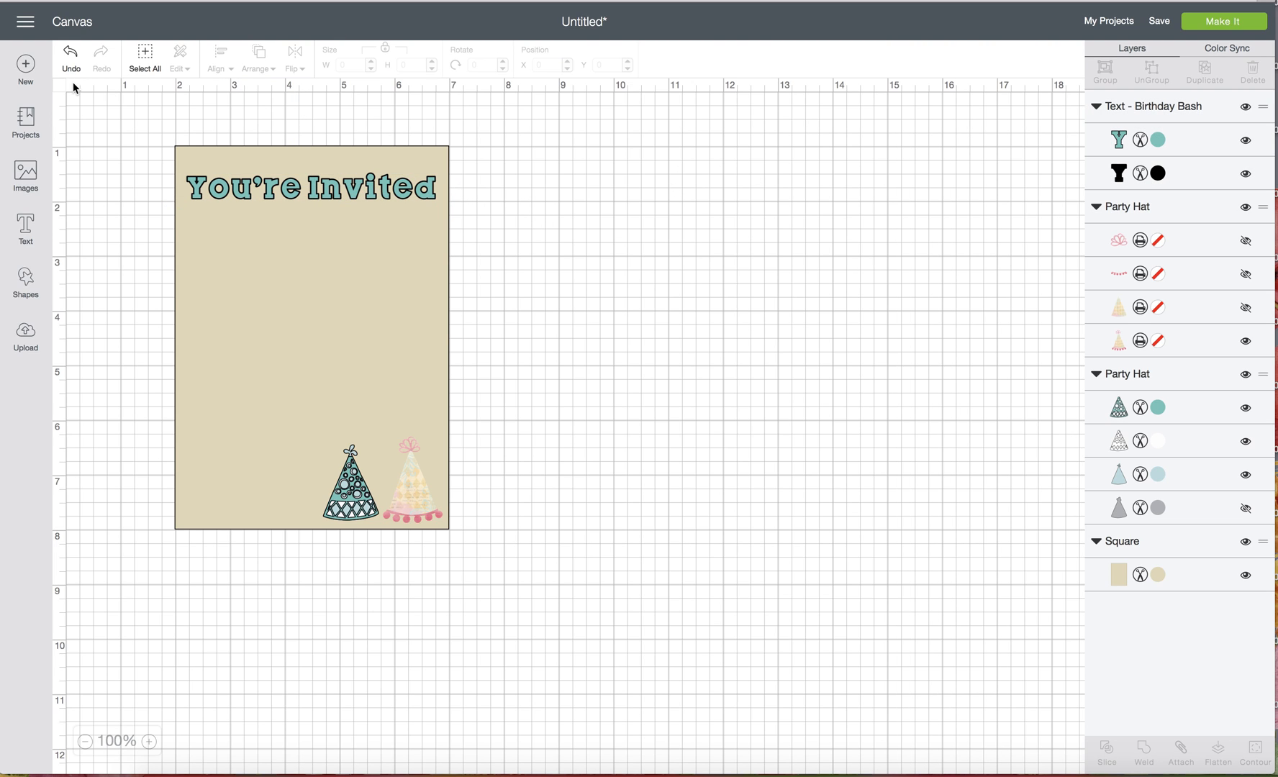
# Add the text "To A Party", scaled to about 3.86 inches wide and centred just below "You're Invited"
pyautogui.click(239, 184)
pyautogui.click(26, 229)
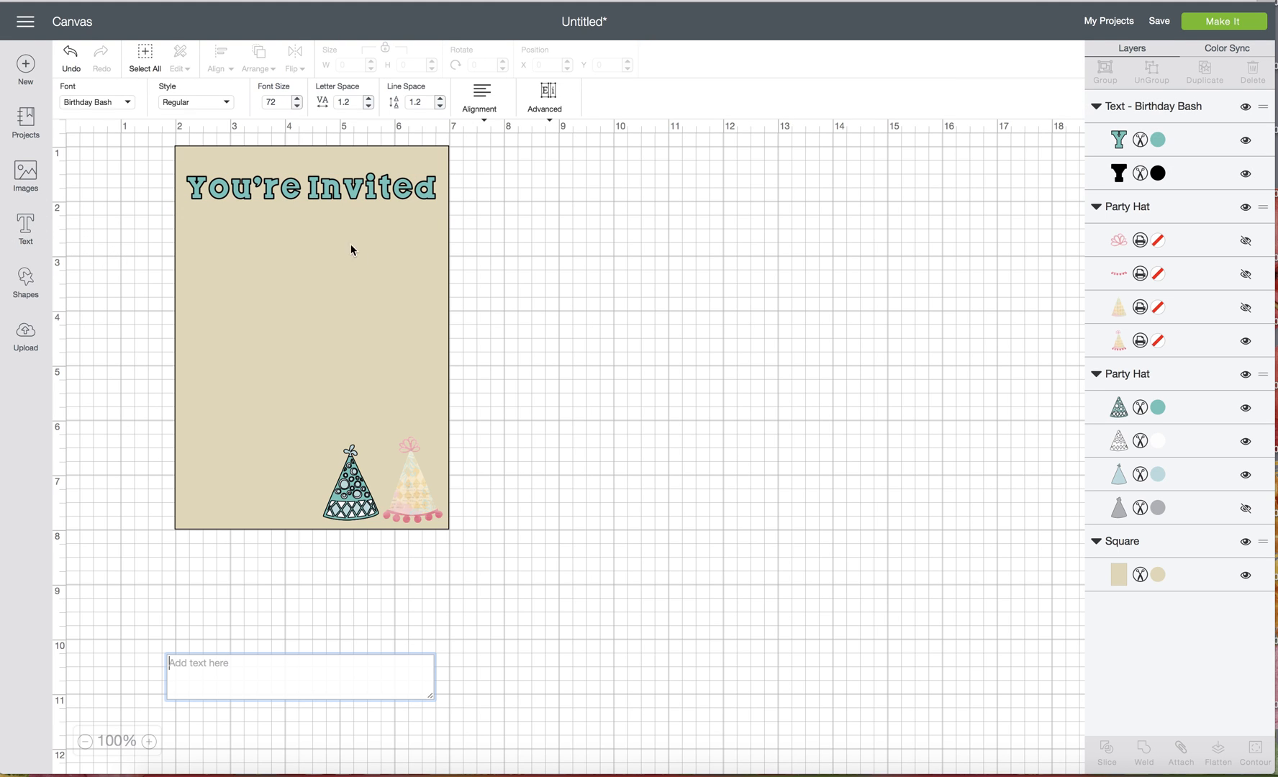
pyautogui.write('To A Party')
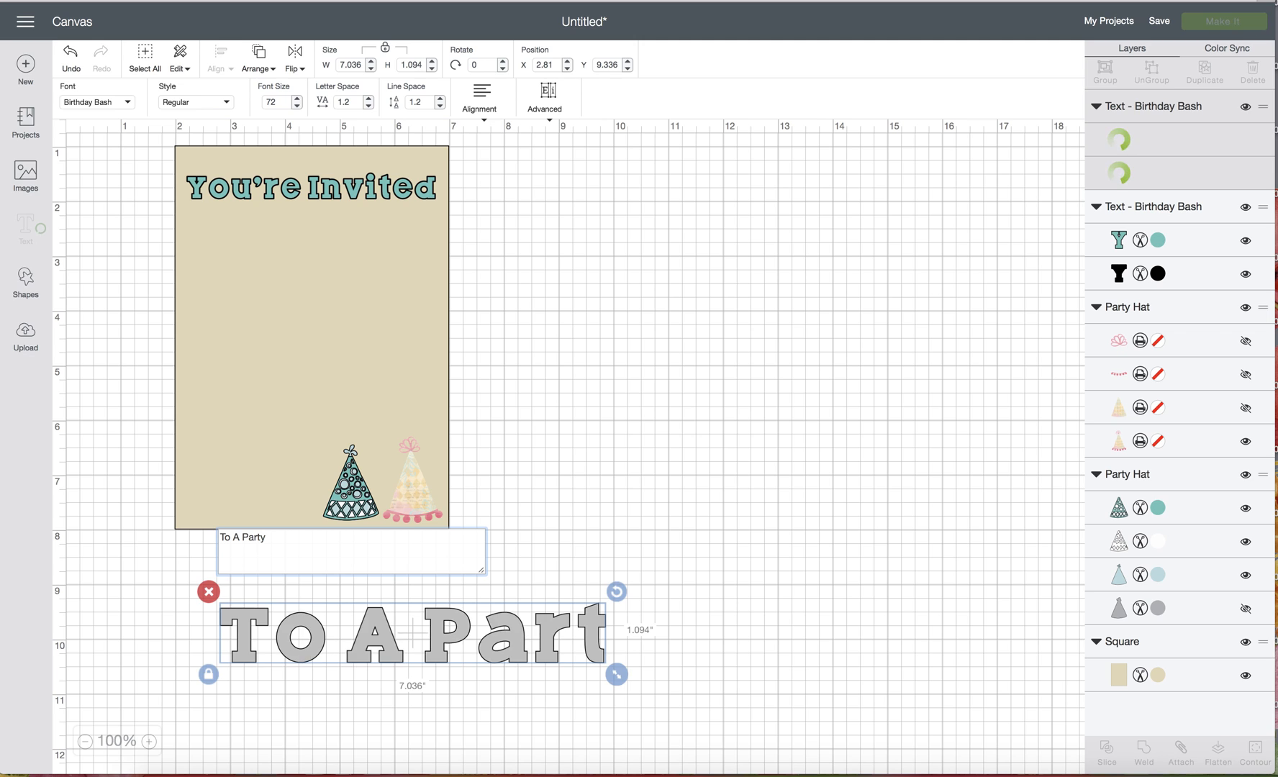
pyautogui.moveTo(592, 657); pyautogui.dragTo(552, 254)
pyautogui.moveTo(641, 306); pyautogui.dragTo(412, 287)
pyautogui.moveTo(366, 236); pyautogui.dragTo(385, 236)
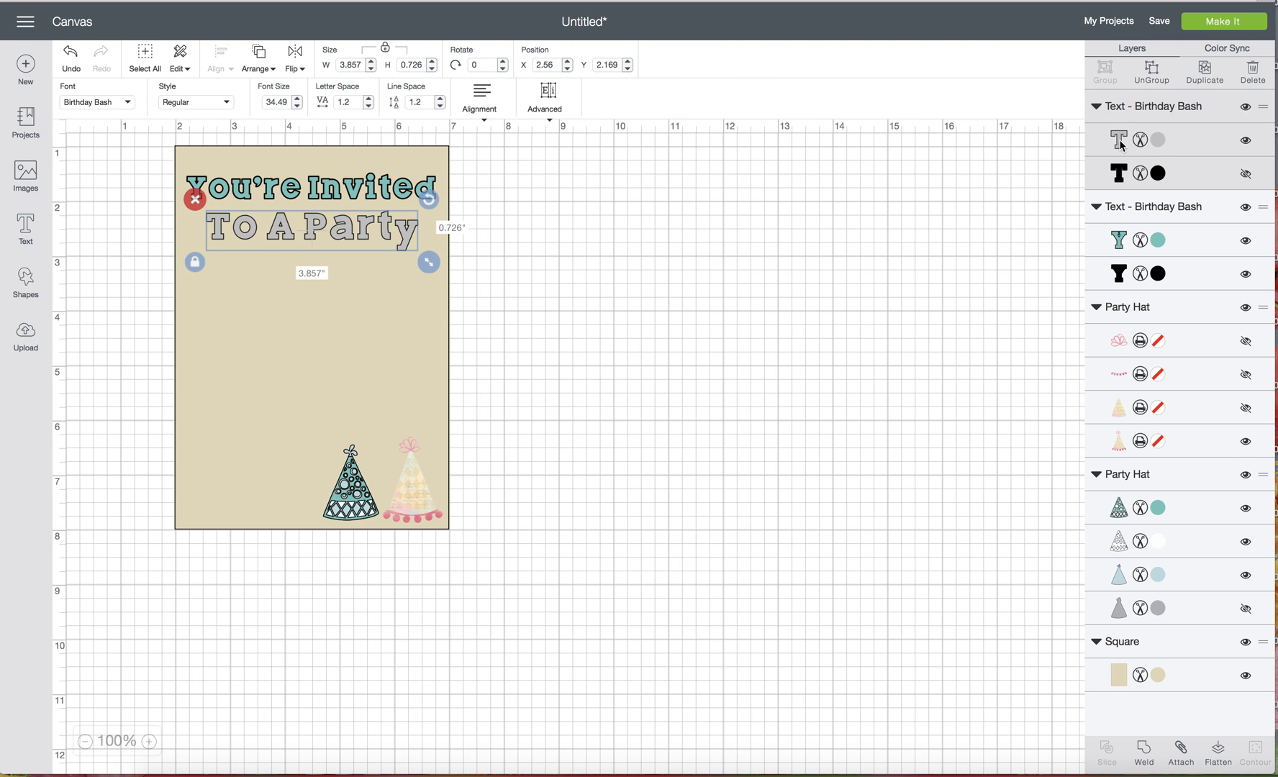
# Colour the front layer of "To A Party" white (#FEFEFE) and show its black shadow layer
pyautogui.click(1122, 145)
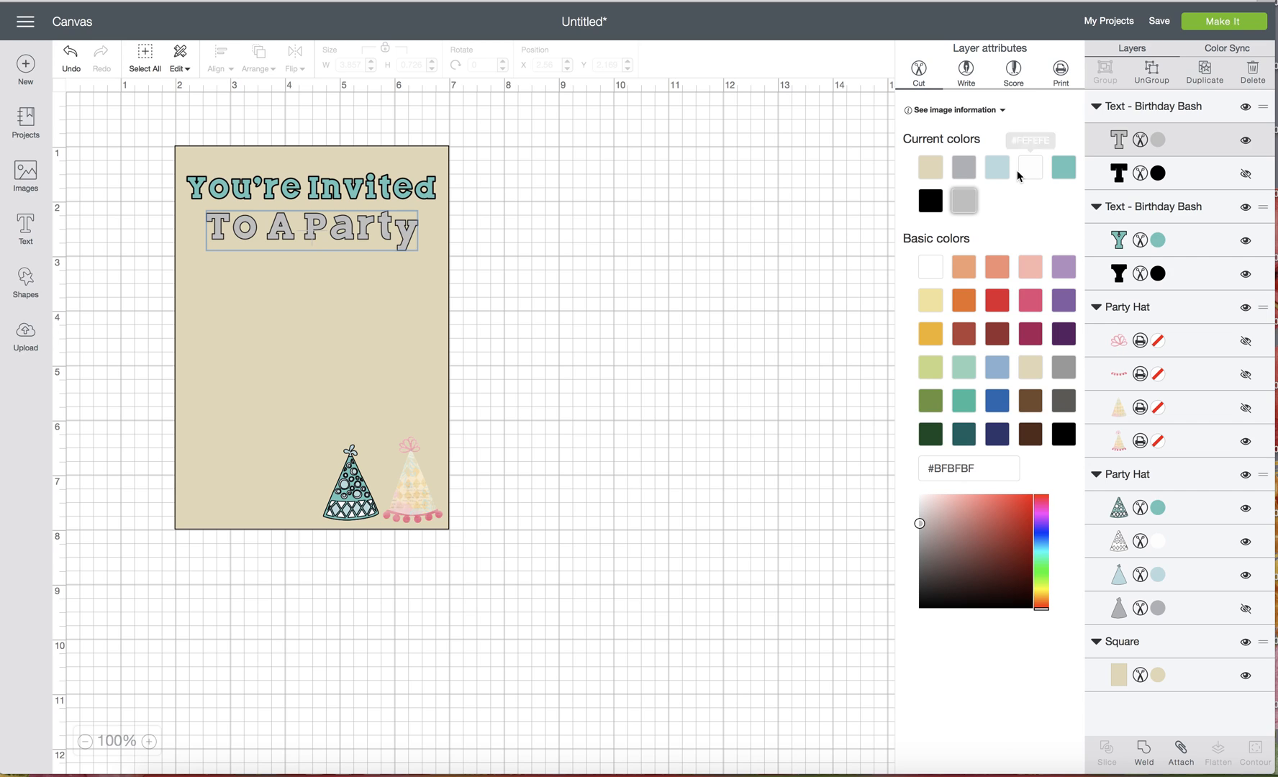
pyautogui.click(1030, 173)
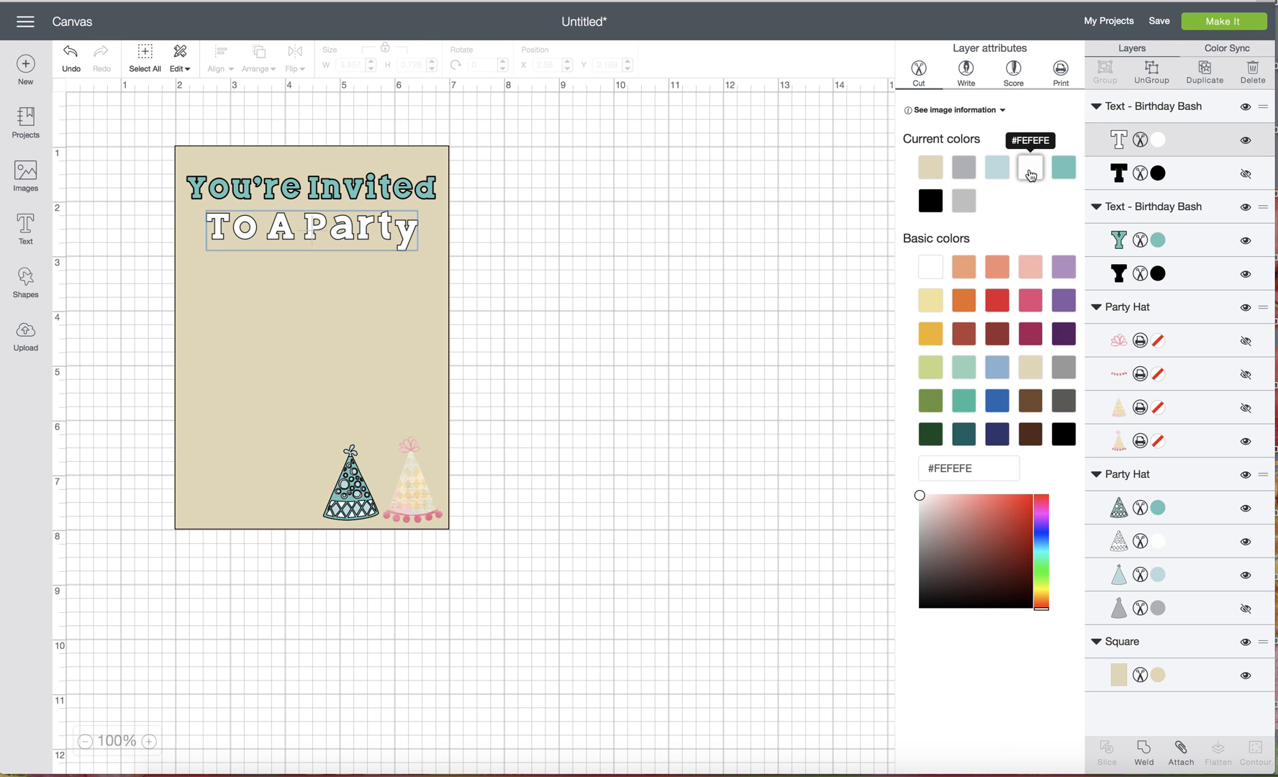
pyautogui.click(1245, 174)
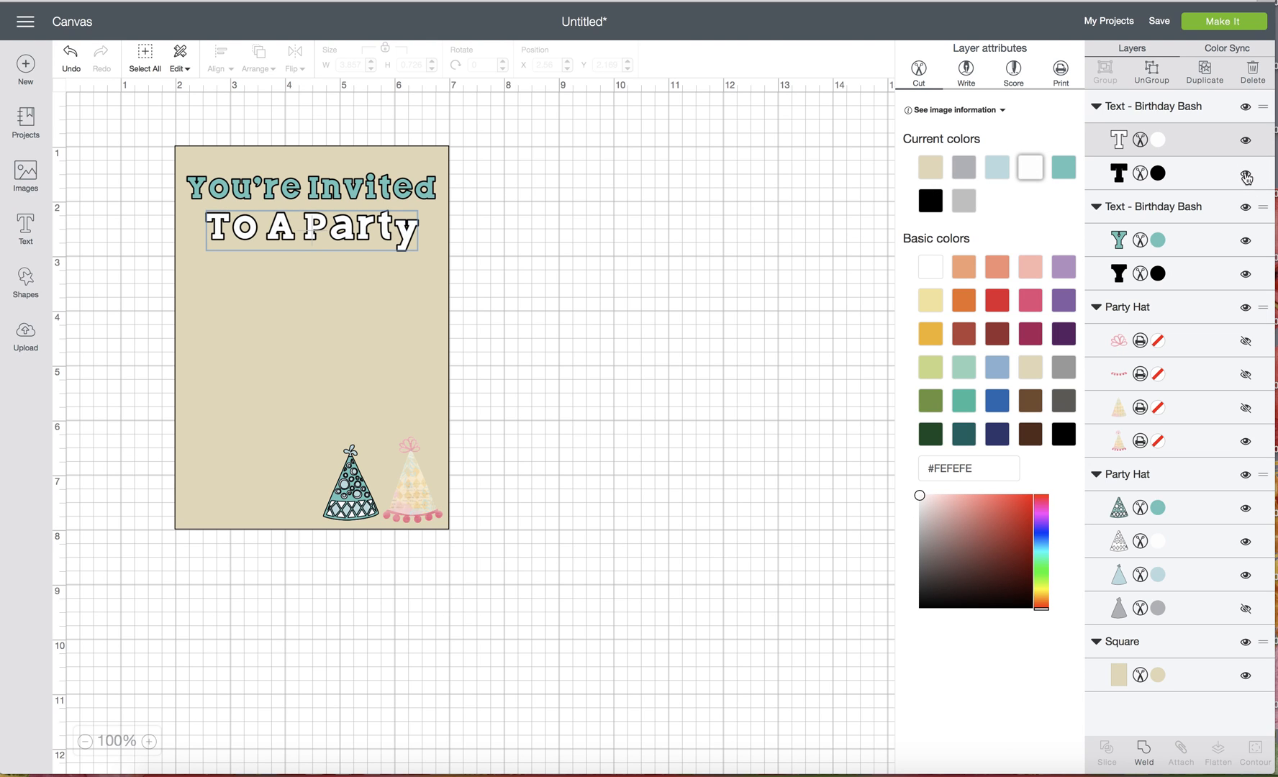
# Move the "To A Party" text up slightly so it sits close beneath "You're Invited" and stays centred on the card
pyautogui.click(370, 232)
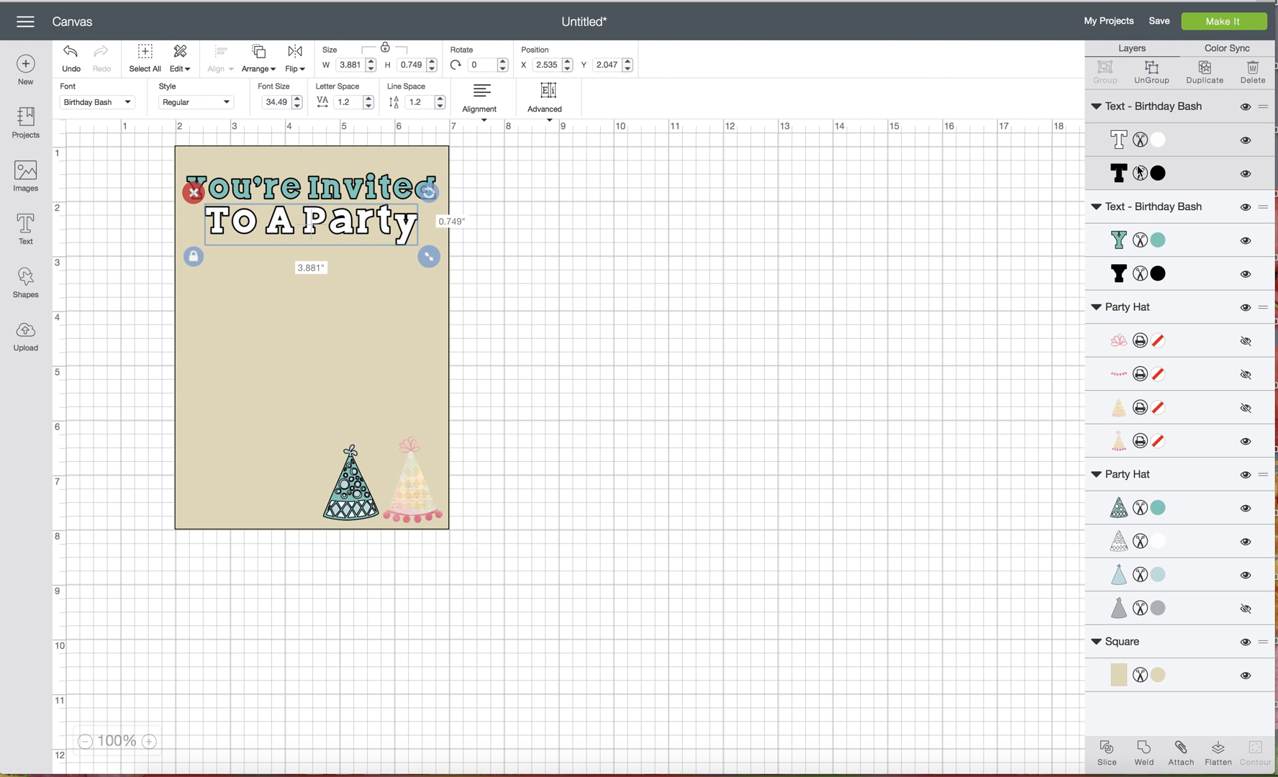
pyautogui.click(623, 228)
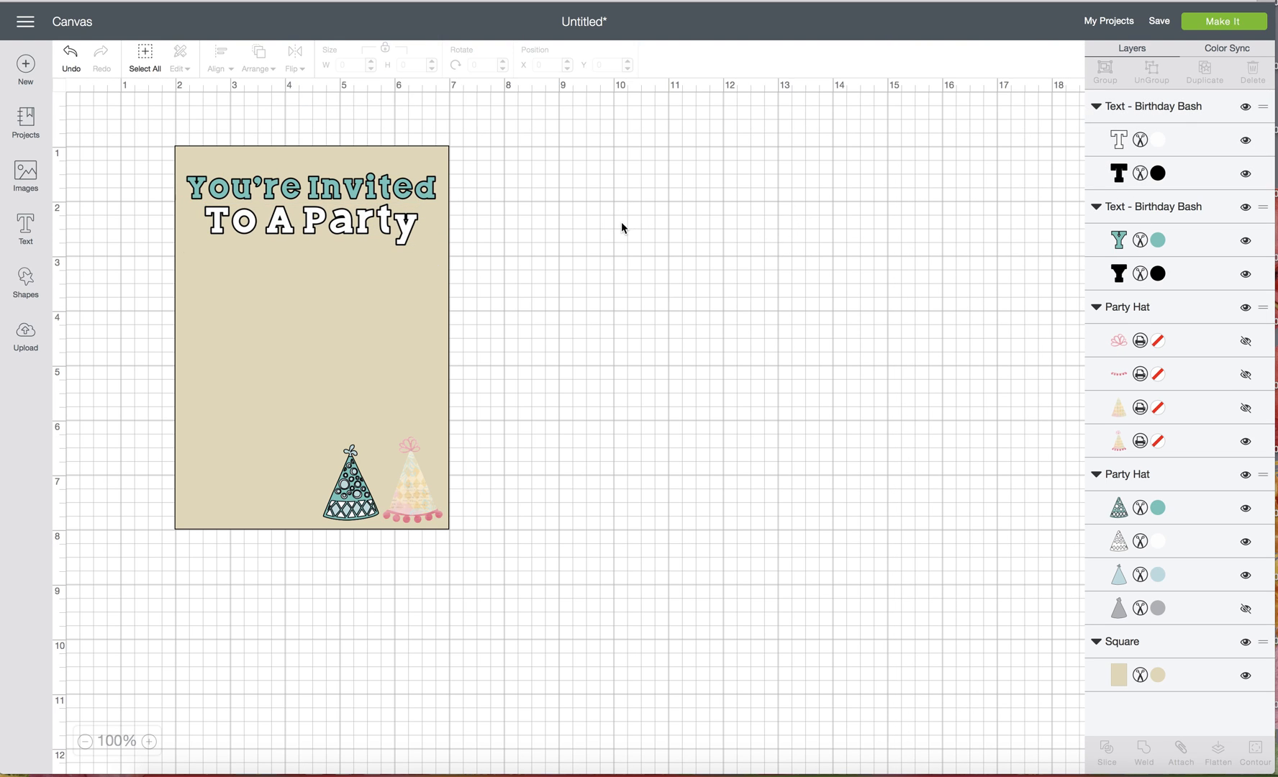
pyautogui.click(353, 231)
pyautogui.moveTo(306, 229); pyautogui.dragTo(308, 228)
pyautogui.click(531, 263)
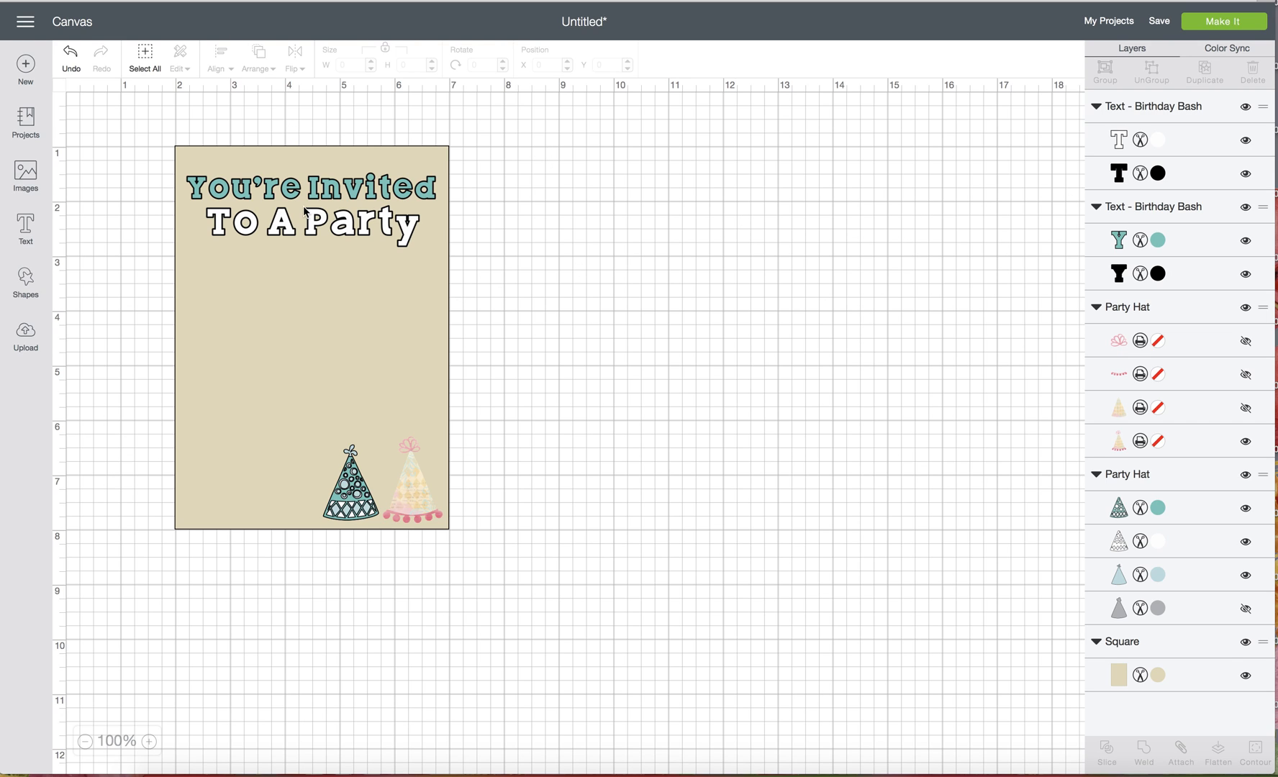
pyautogui.click(285, 311)
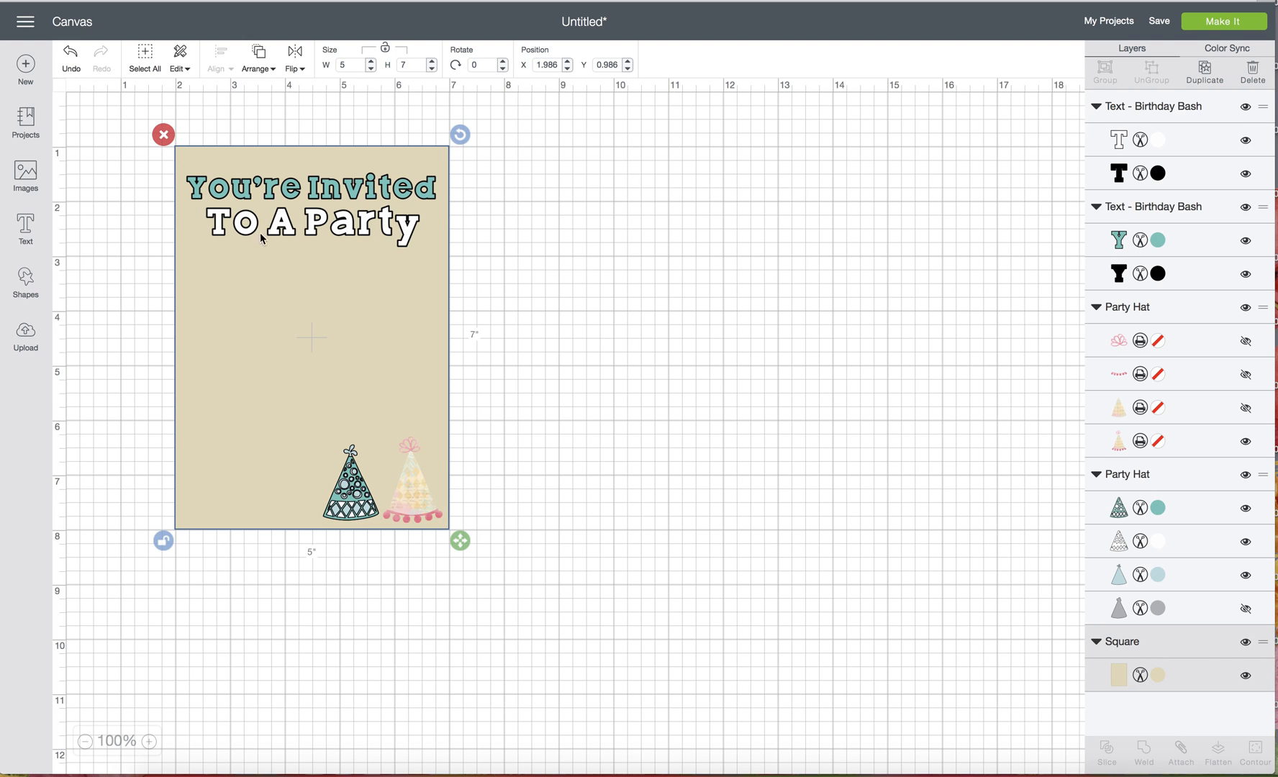
pyautogui.click(99, 216)
# Add a three-line text reading "At this place", "At this time" and "PLEASE RSVP"
pyautogui.click(25, 227)
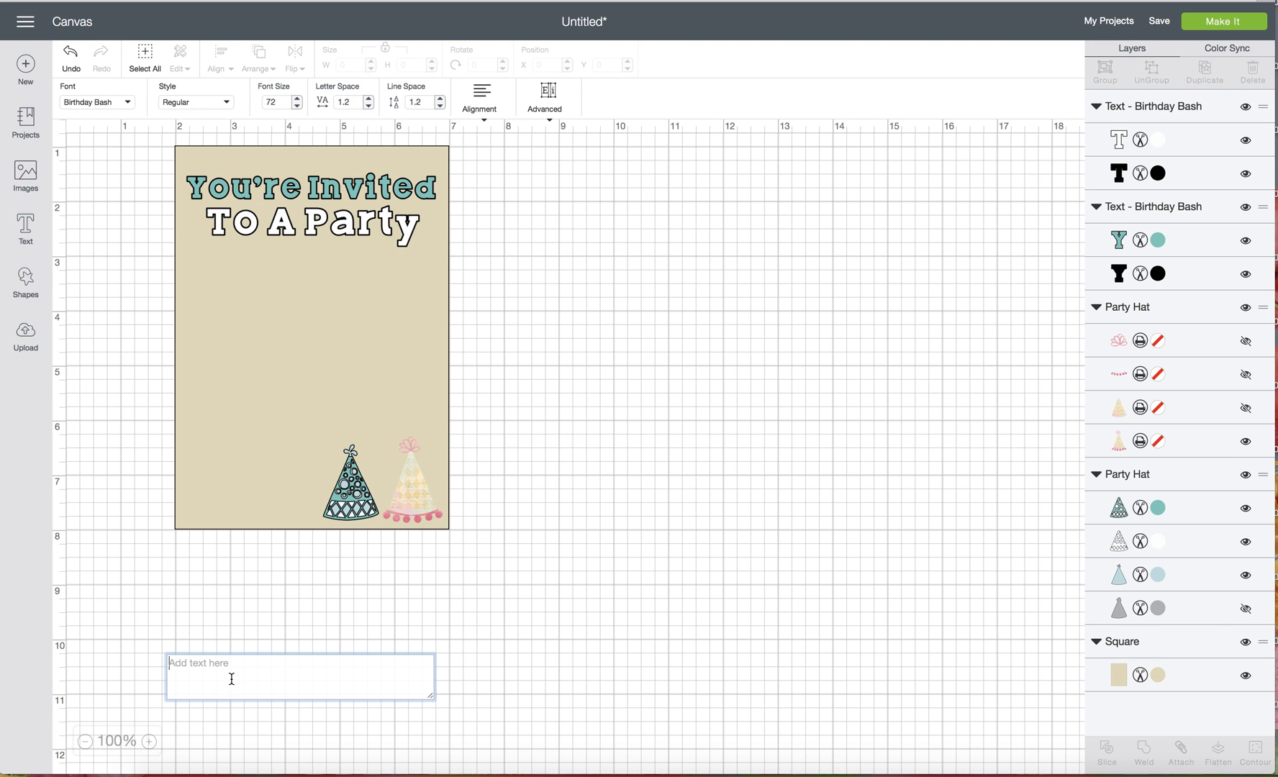
pyautogui.write('At t')
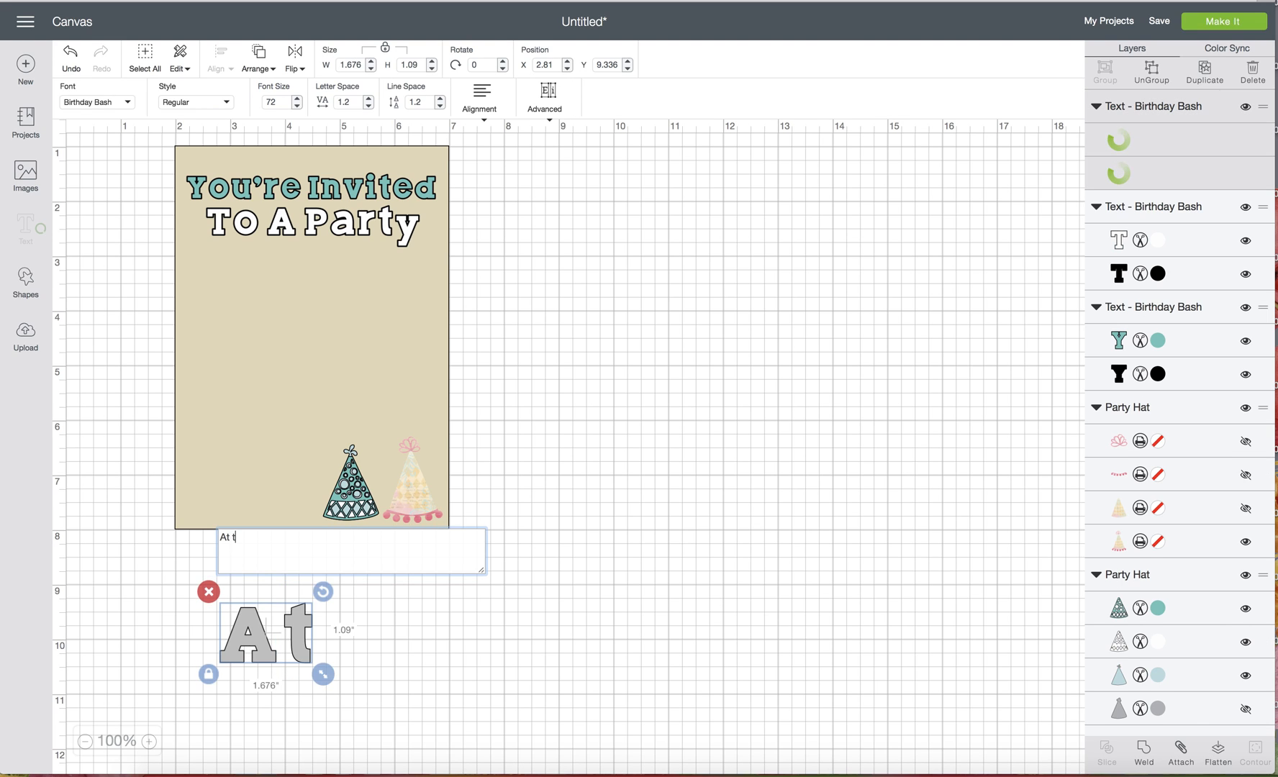
pyautogui.write('his place')
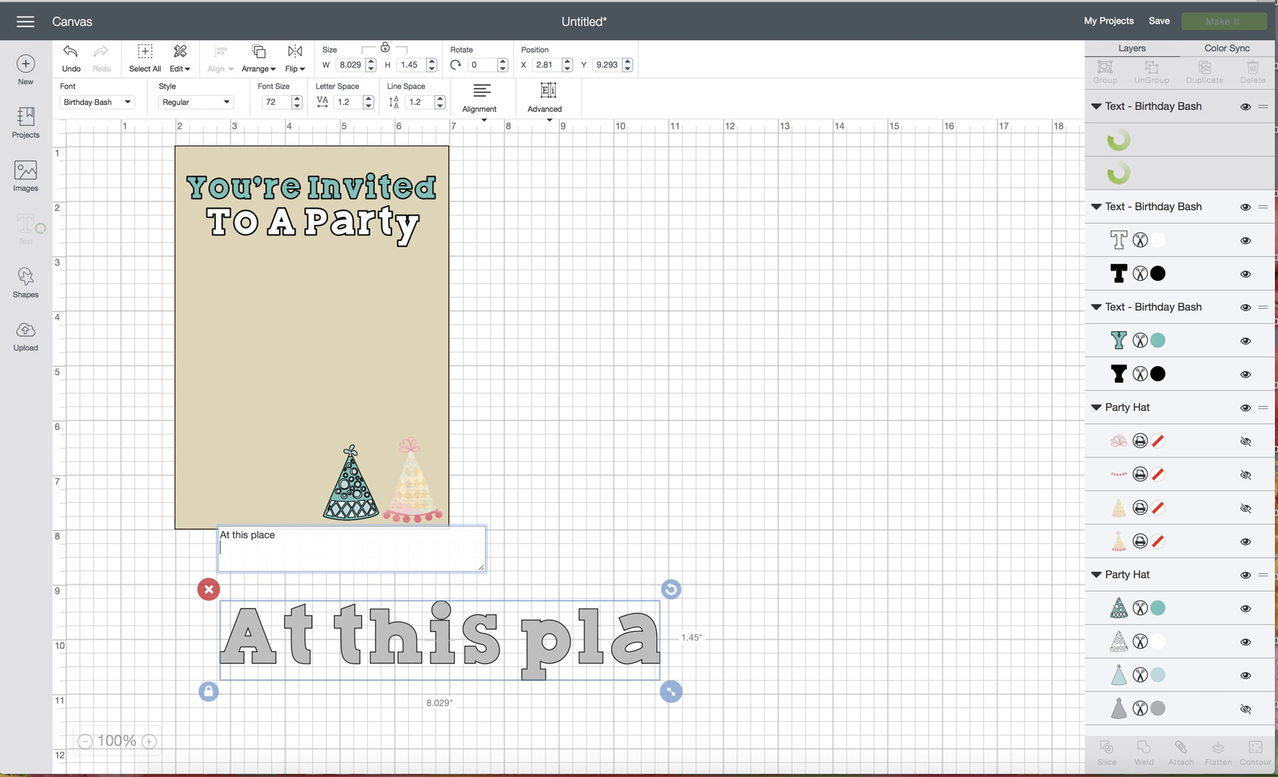
pyautogui.press('Return')
pyautogui.write('at')
pyautogui.press('BackSpace')
pyautogui.press('BackSpace')
pyautogui.write('A')
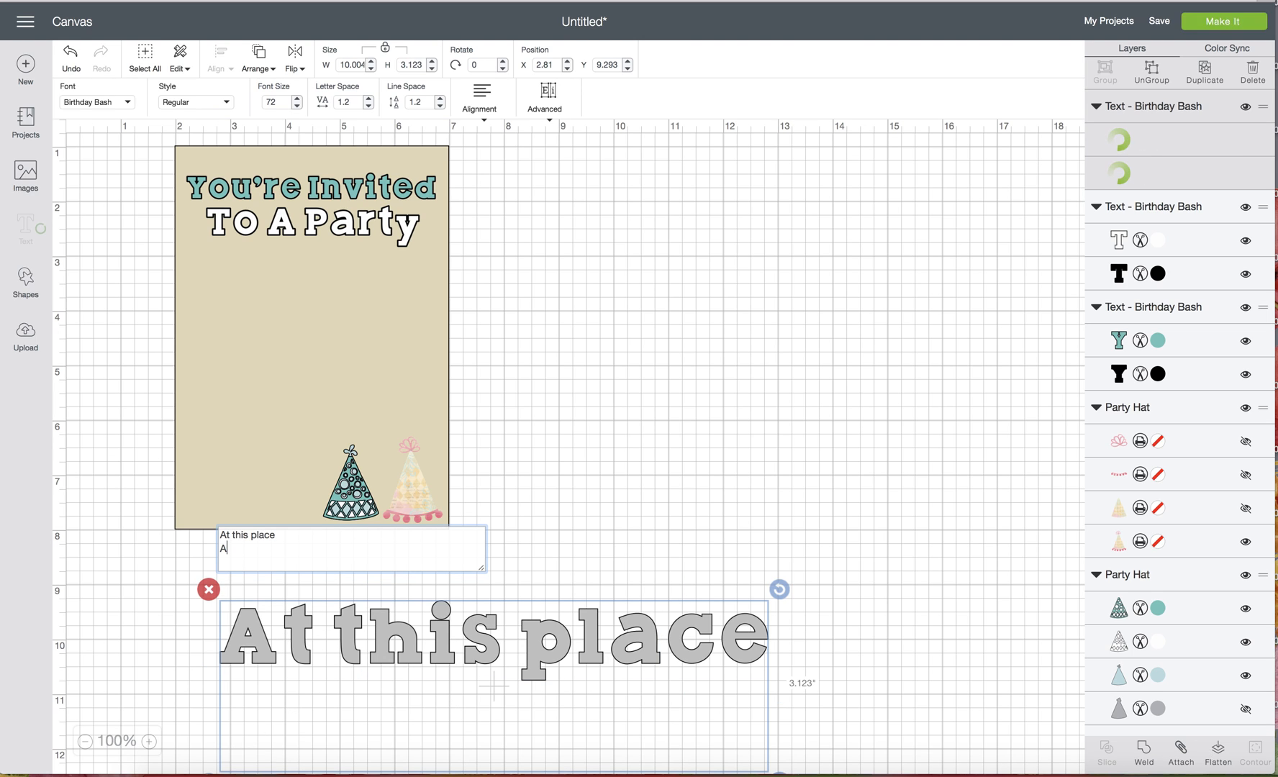
pyautogui.write('t this time')
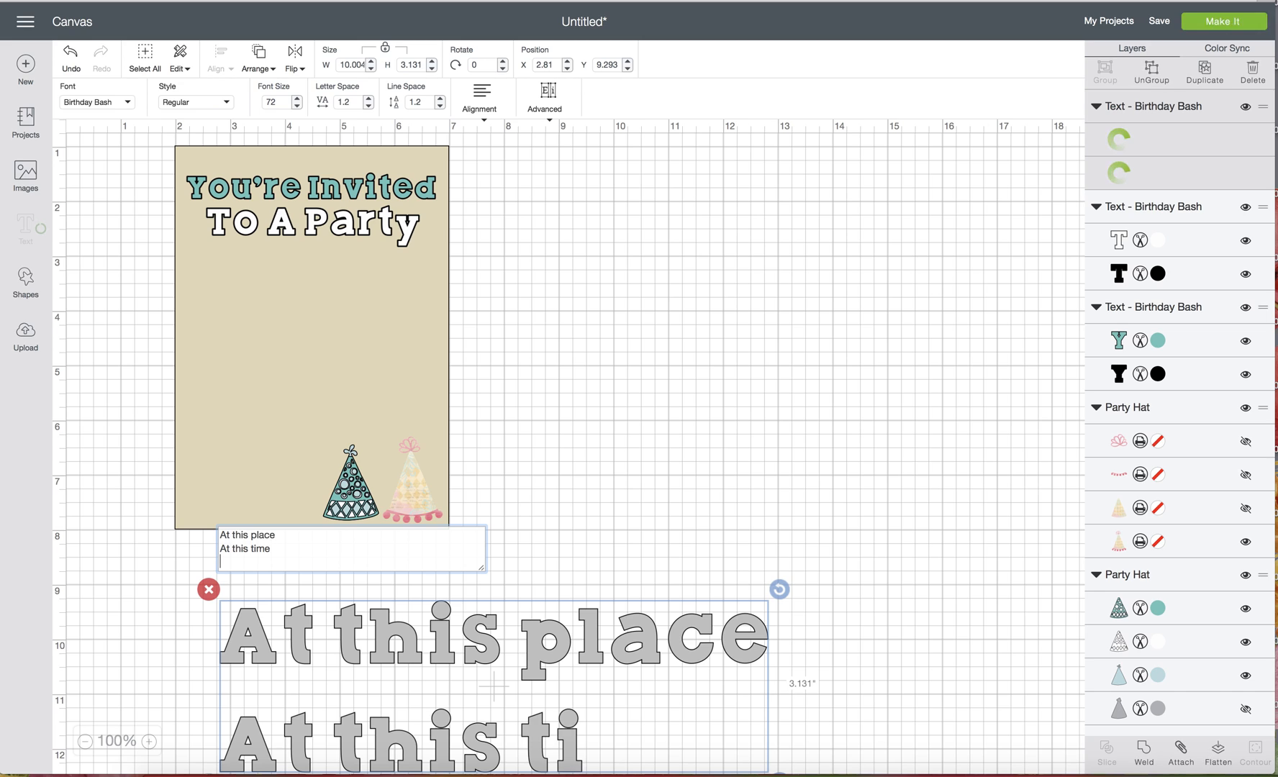
pyautogui.press('Return')
pyautogui.write('PLEASE ')
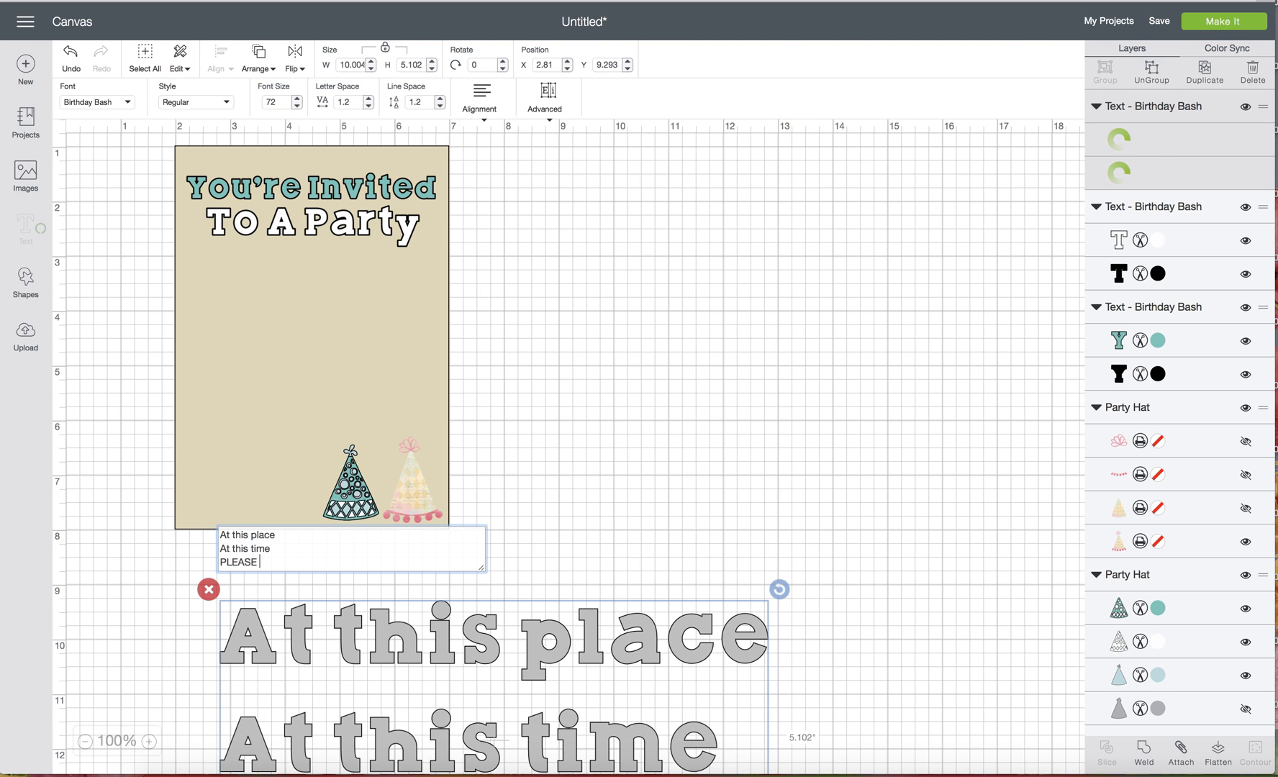
pyautogui.write('RSVP')
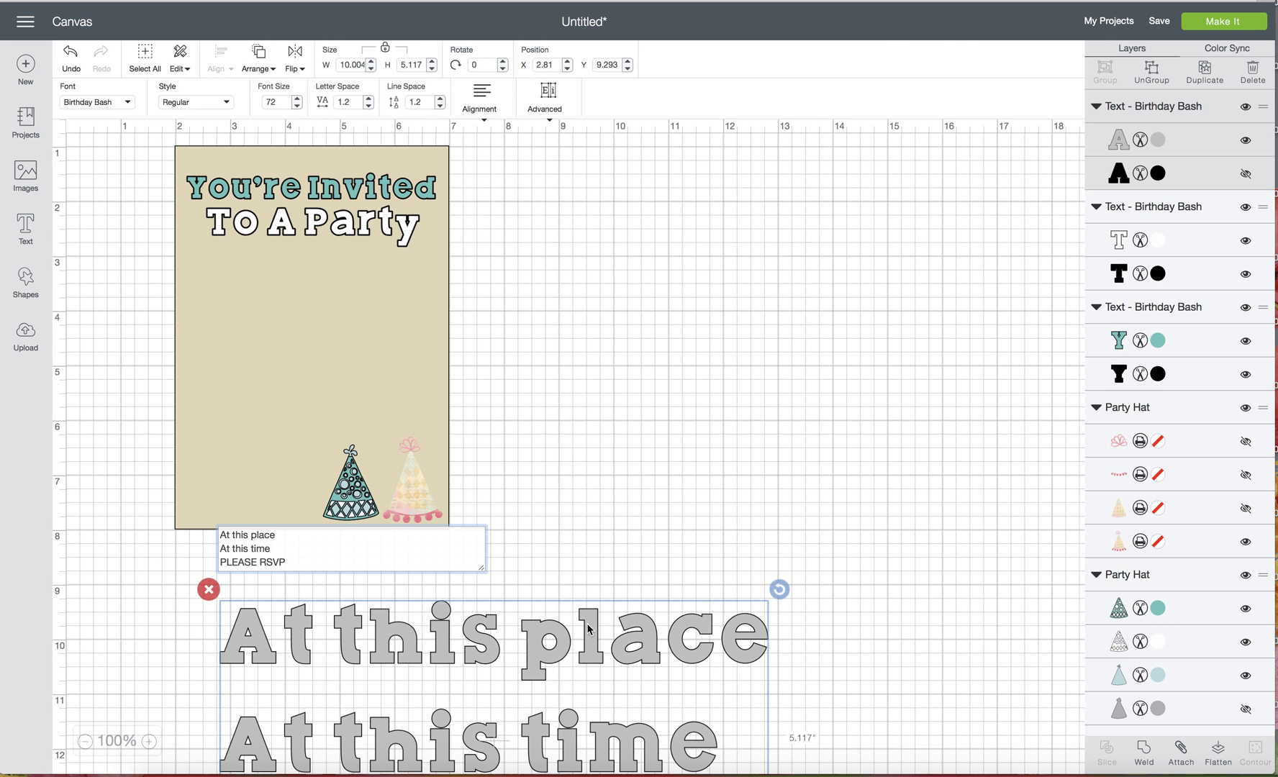
# Scale the three-line details text to about 3.49 inches wide and place it in the middle of the card
pyautogui.moveTo(566, 642); pyautogui.dragTo(538, 386)
pyautogui.moveTo(751, 636); pyautogui.dragTo(396, 403)
pyautogui.moveTo(317, 397); pyautogui.dragTo(348, 349)
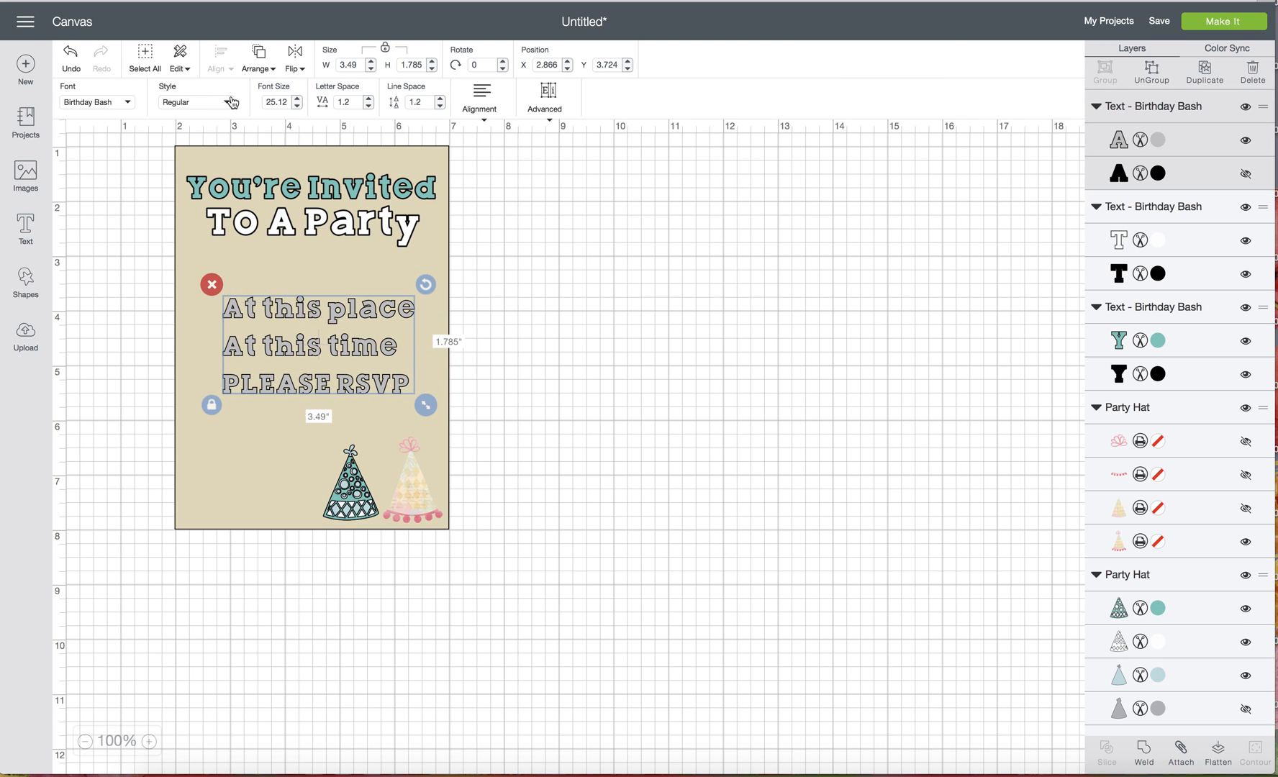
# Change the style of the three-line details text to Writing Italic
pyautogui.click(228, 102)
pyautogui.click(196, 270)
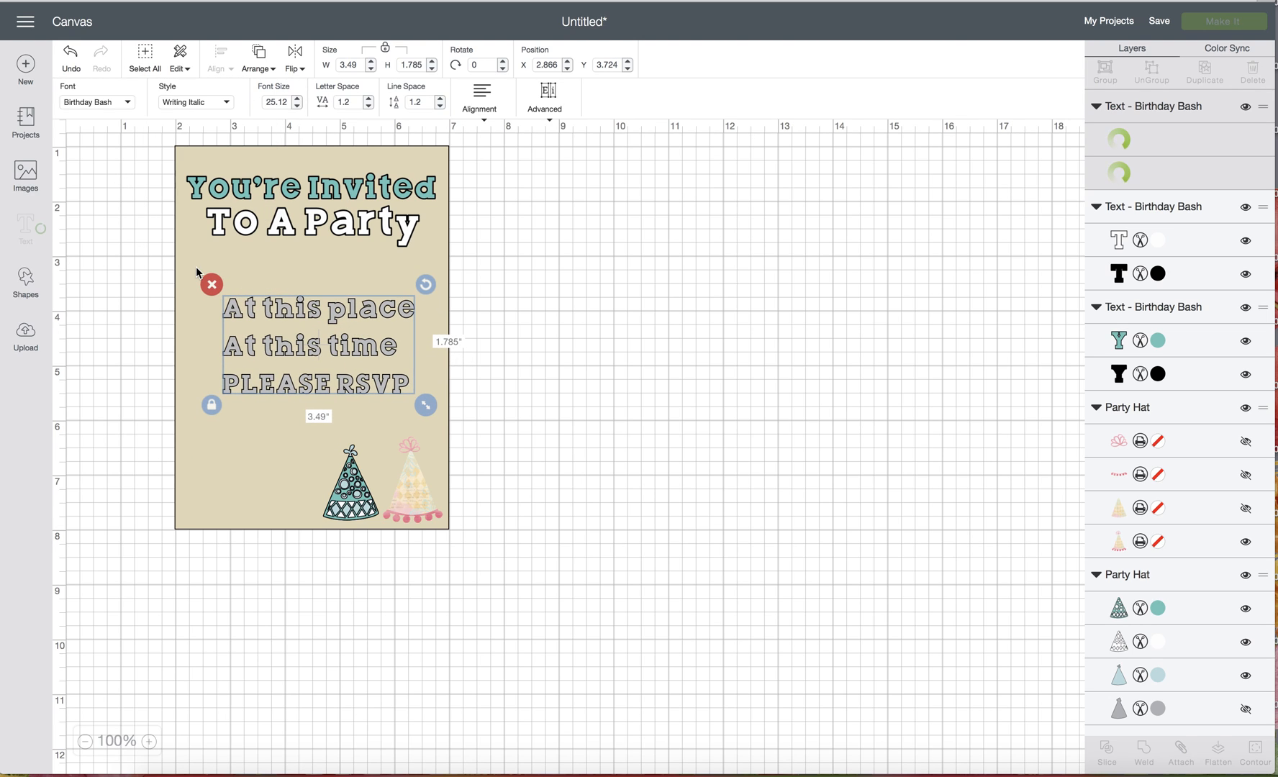
pyautogui.click(513, 386)
pyautogui.click(292, 356)
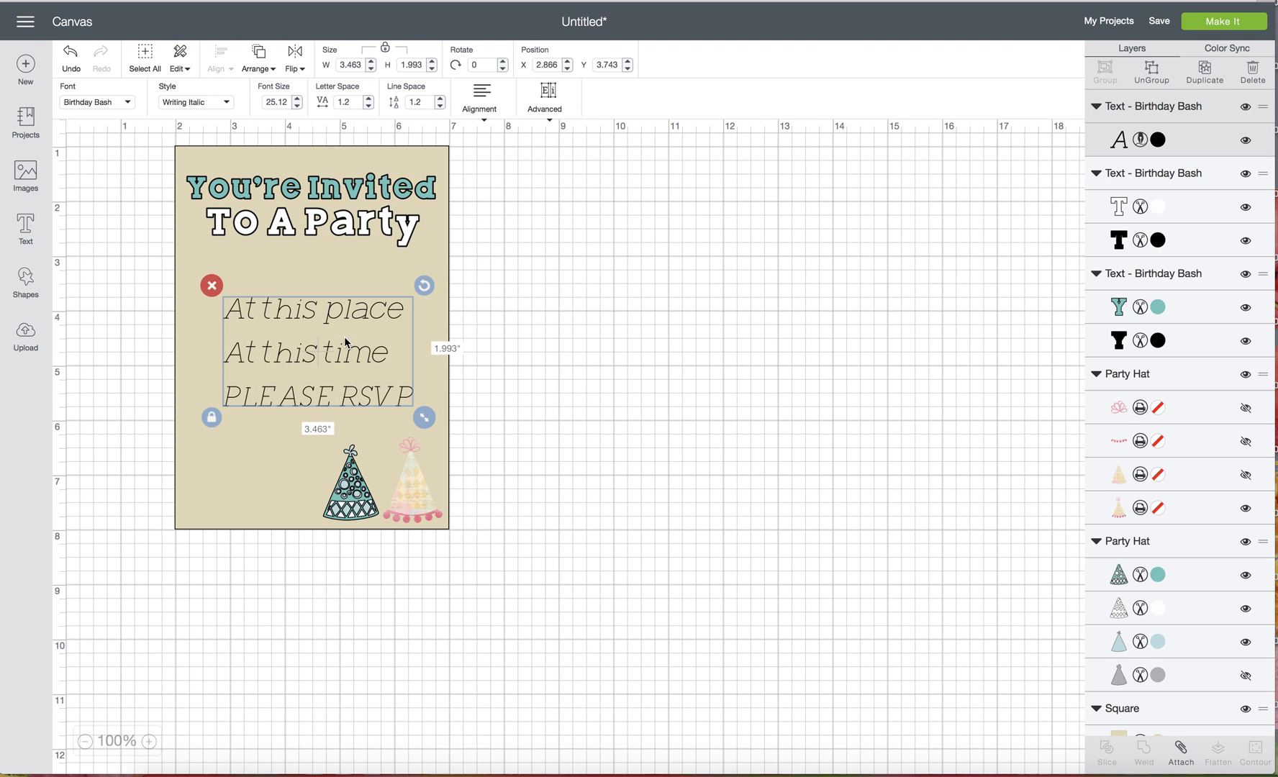
pyautogui.click(314, 367)
pyautogui.click(227, 105)
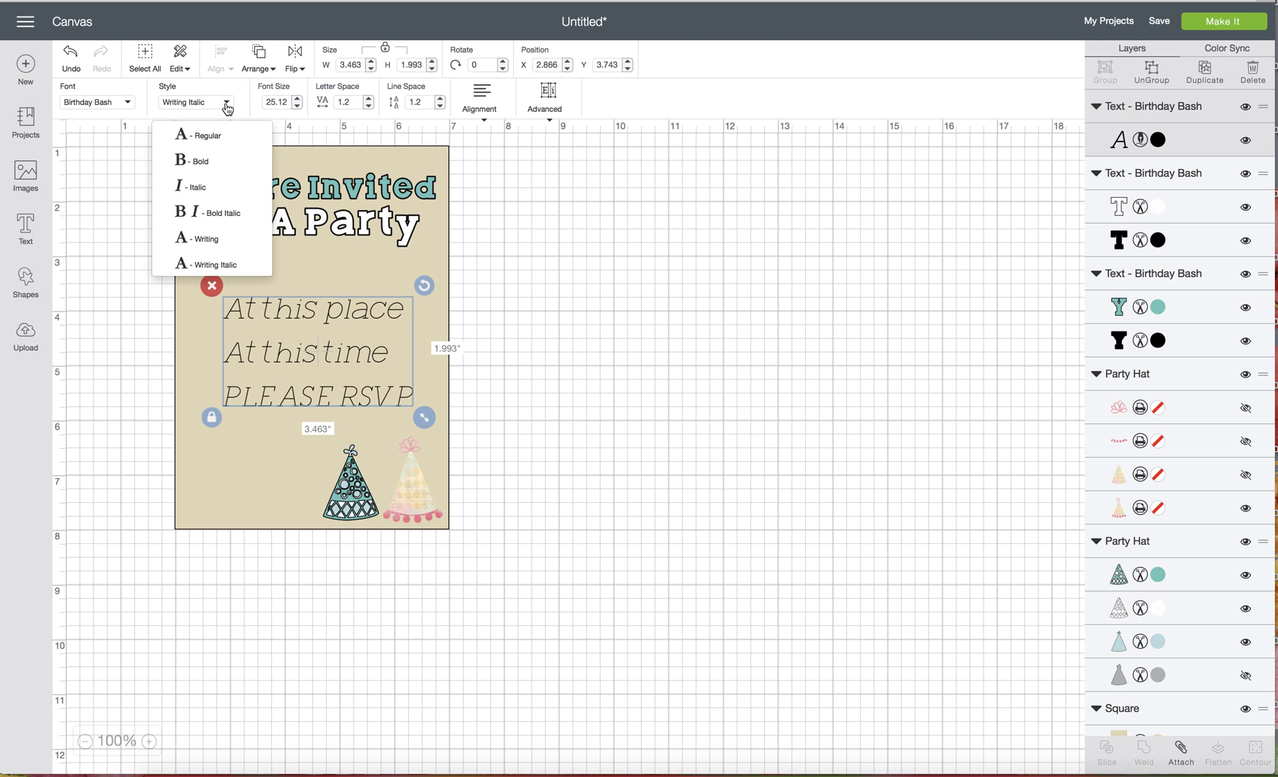
# Change the details text to the Bicycle for Two writing font and size it to about 3.6 inches wide
pyautogui.click(115, 102)
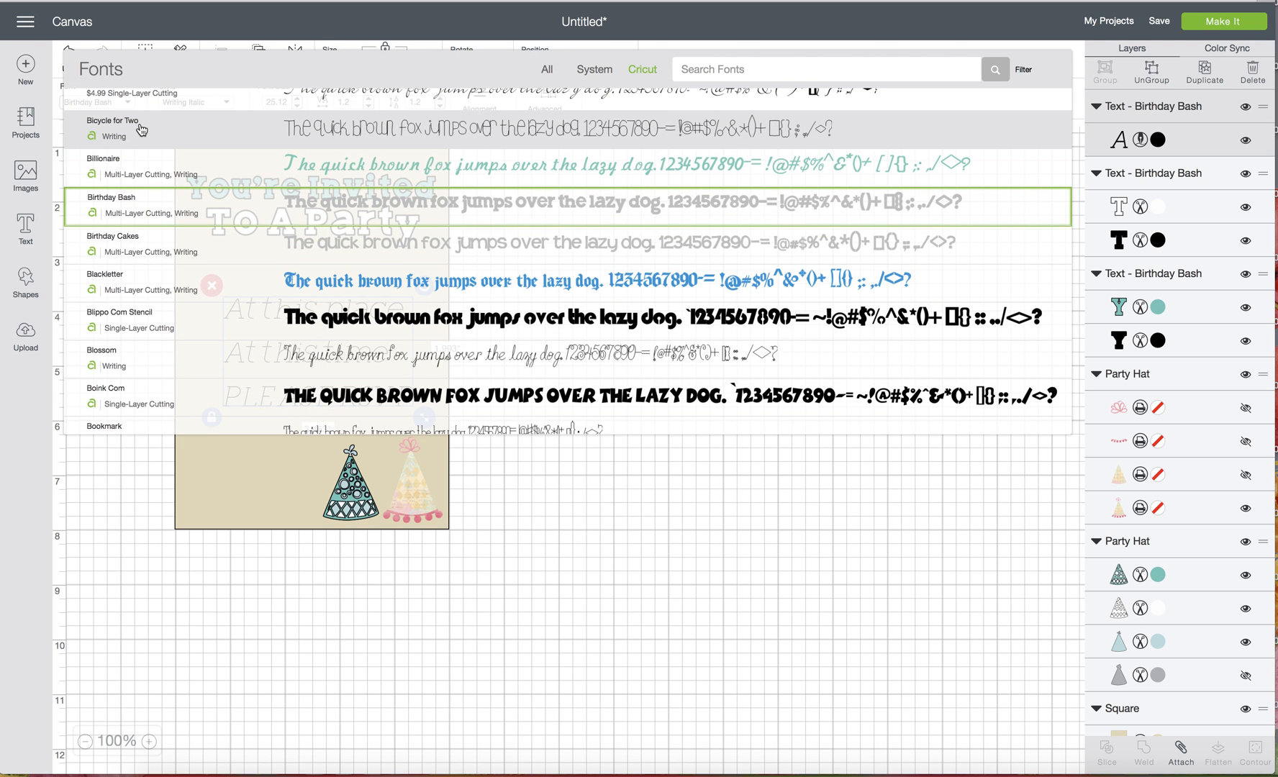
pyautogui.scroll(1, 141, 130)
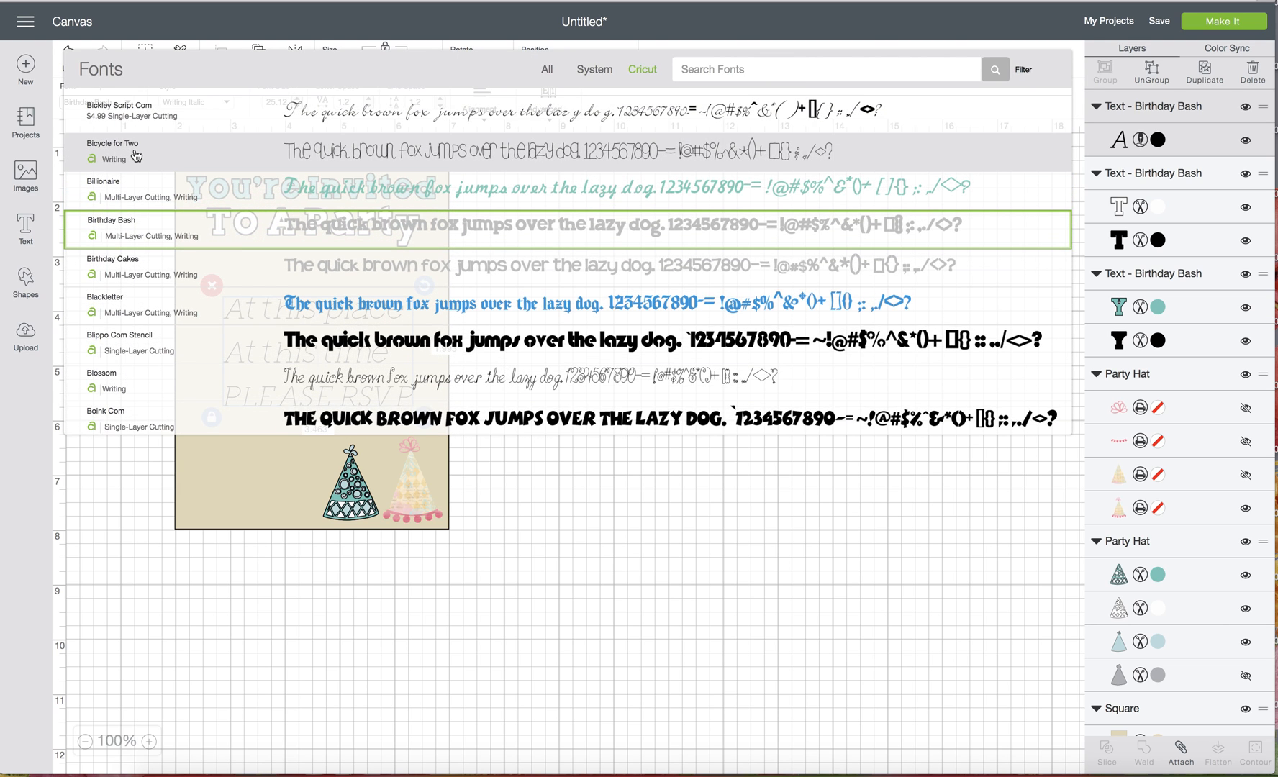
pyautogui.click(218, 149)
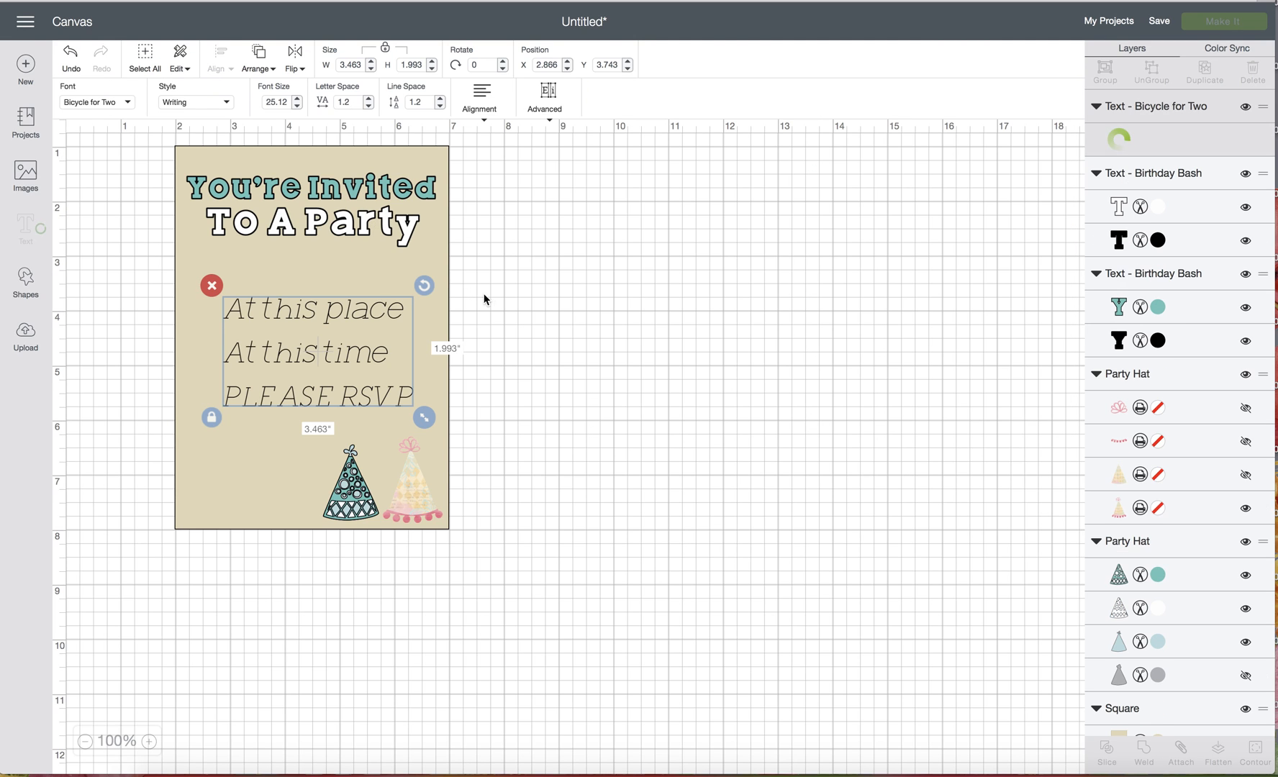
pyautogui.moveTo(424, 415)
pyautogui.mouseDown()
pyautogui.moveTo(462, 436)
pyautogui.moveTo(423, 414)
pyautogui.mouseUp()
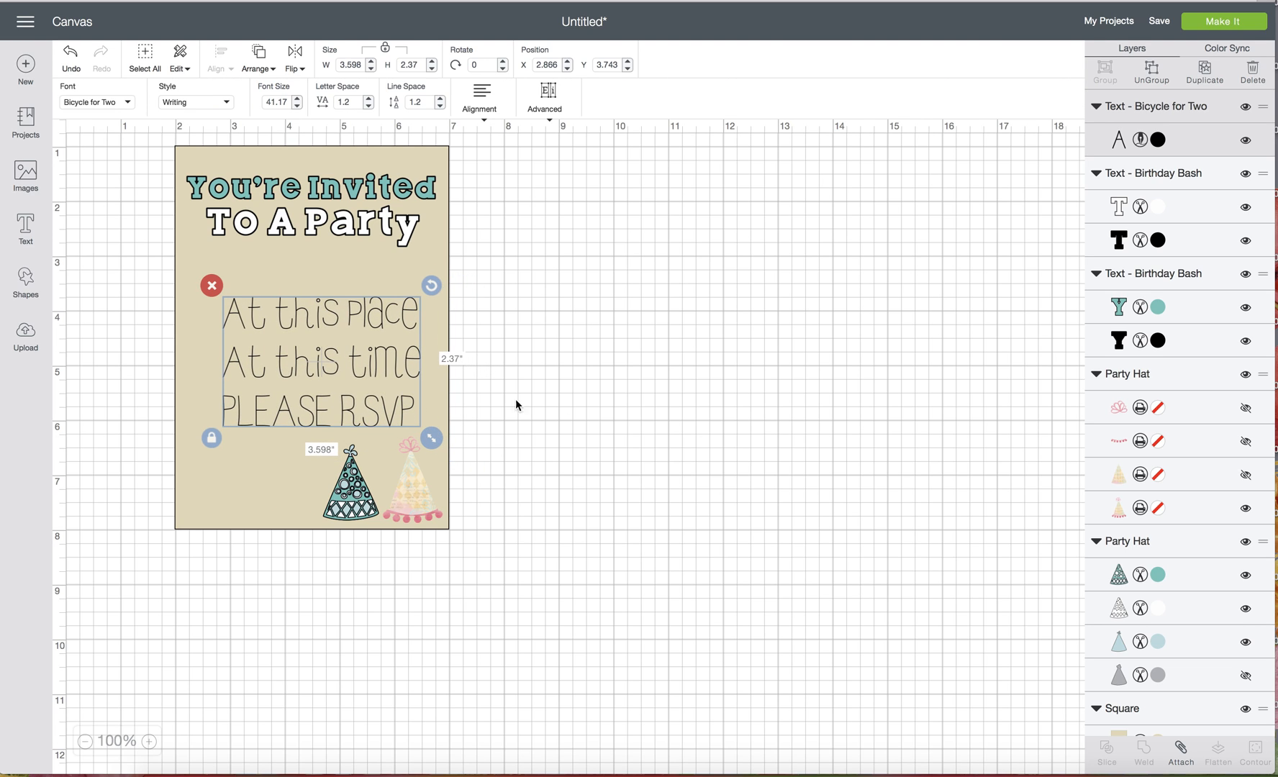
# Select the details text layer together with the card's base square, and clear the selection again
pyautogui.click(377, 349)
pyautogui.click(205, 468)
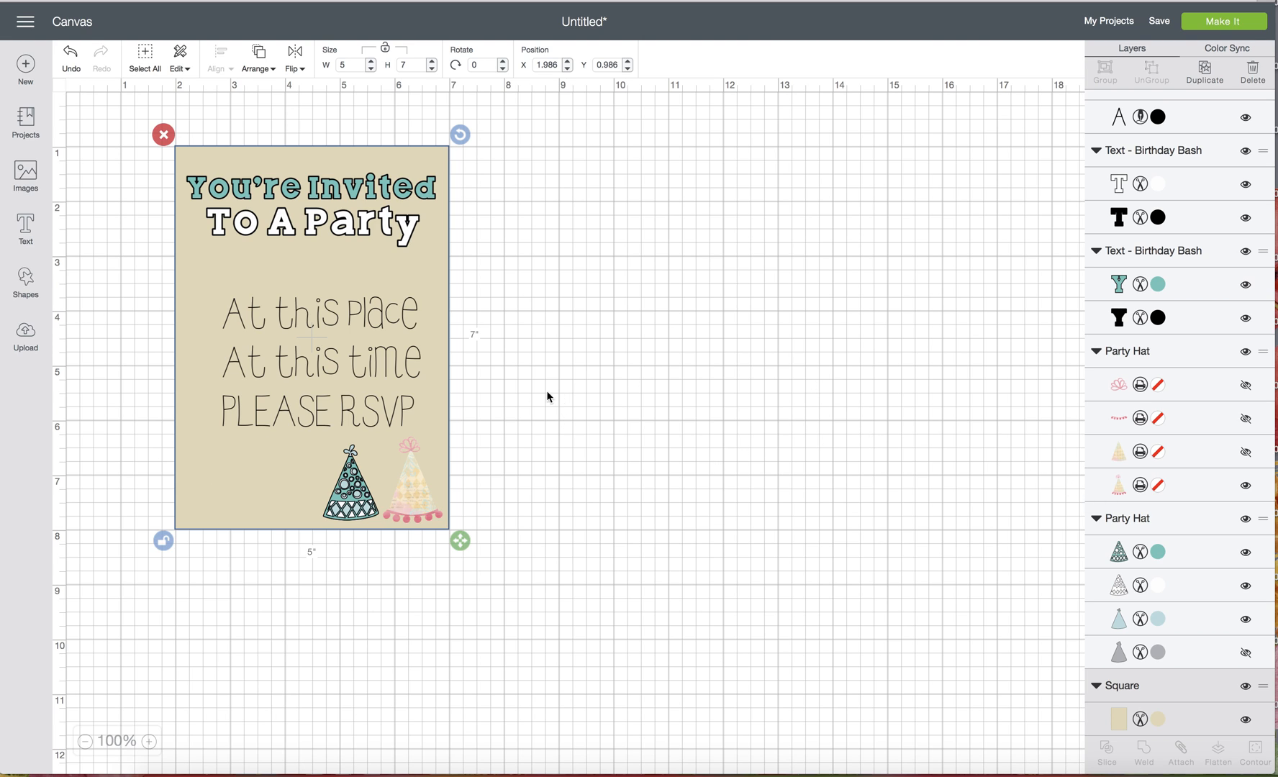
pyautogui.scroll(1, 1208, 291)
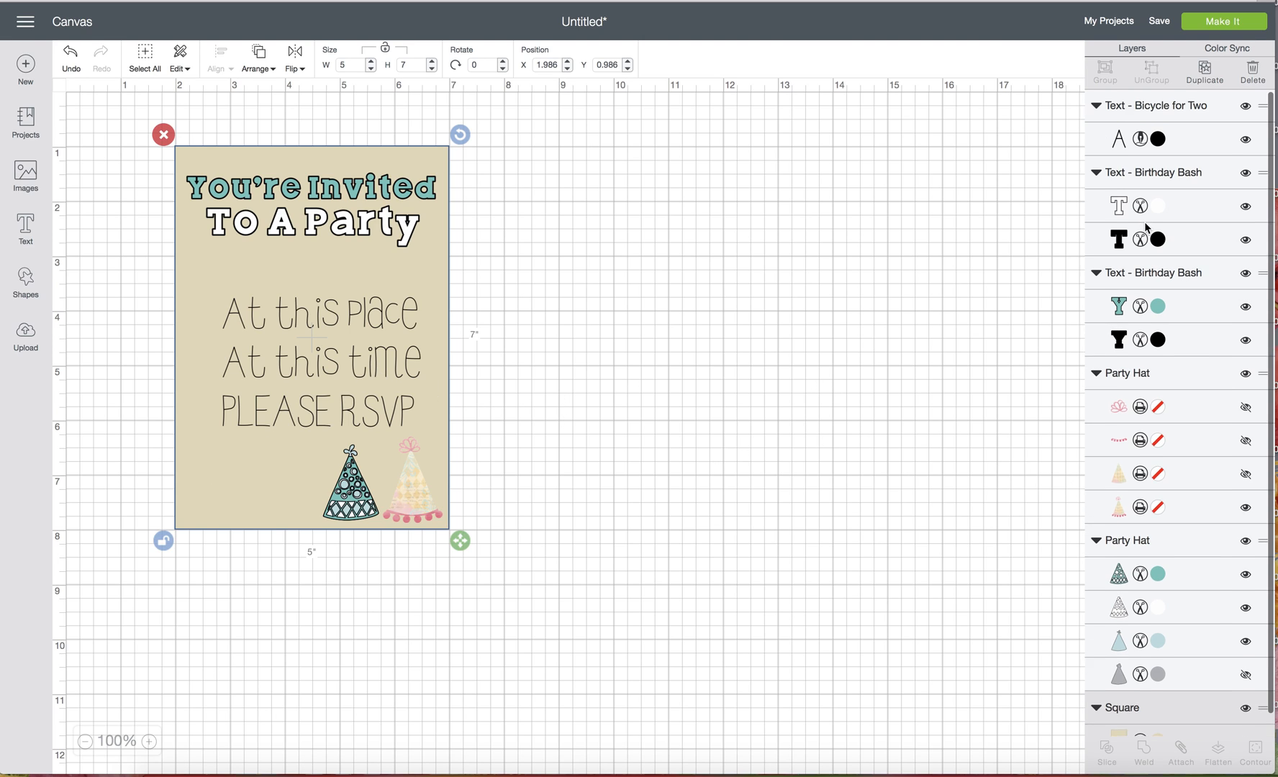
pyautogui.click(1192, 141)
pyautogui.scroll(-1, 1223, 554)
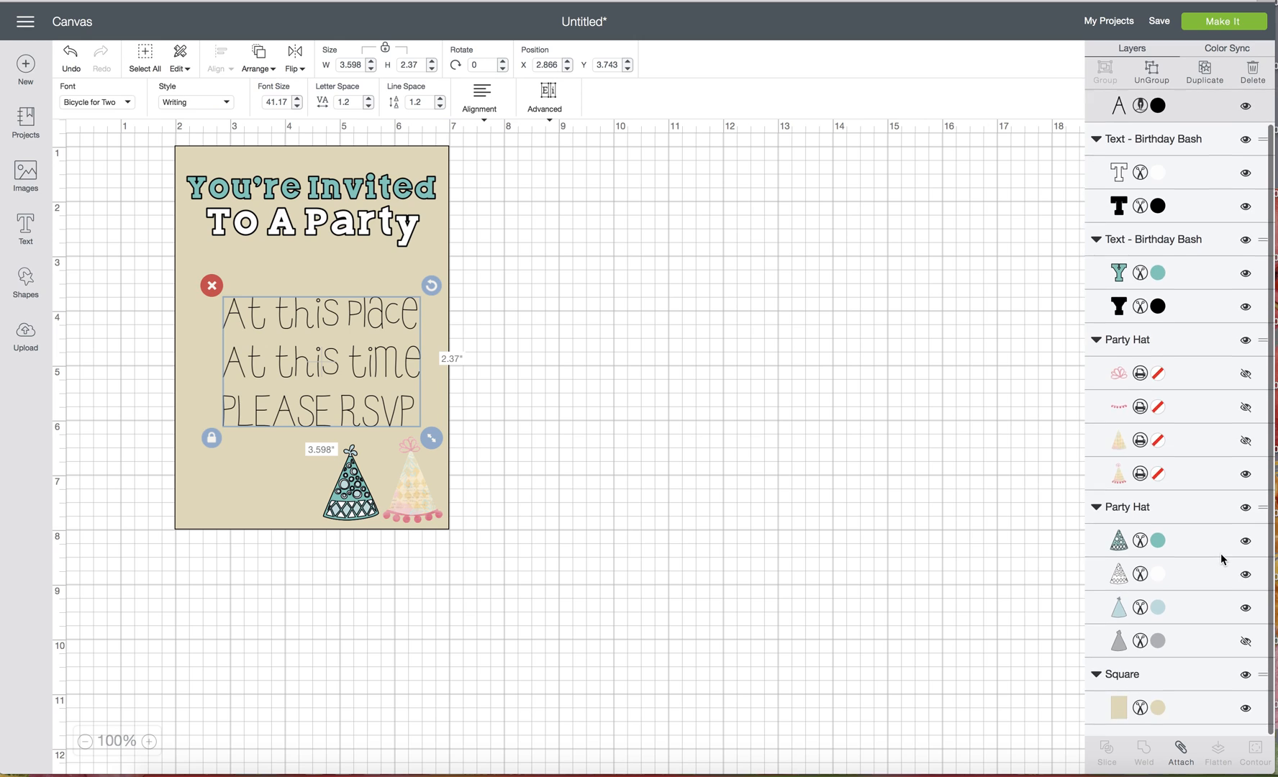
pyautogui.click(1194, 719)
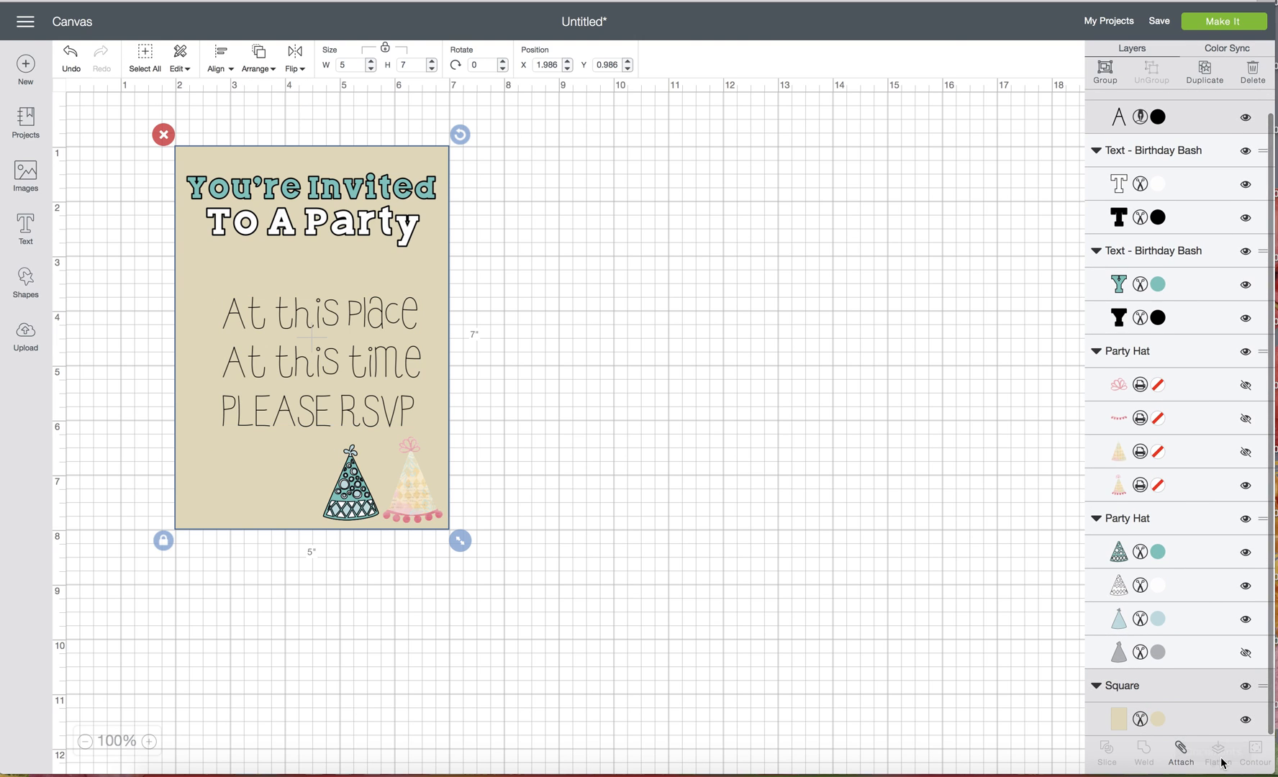
pyautogui.click(643, 357)
# Set the details text to the Birthday Bash font in Regular style
pyautogui.click(263, 348)
pyautogui.click(375, 330)
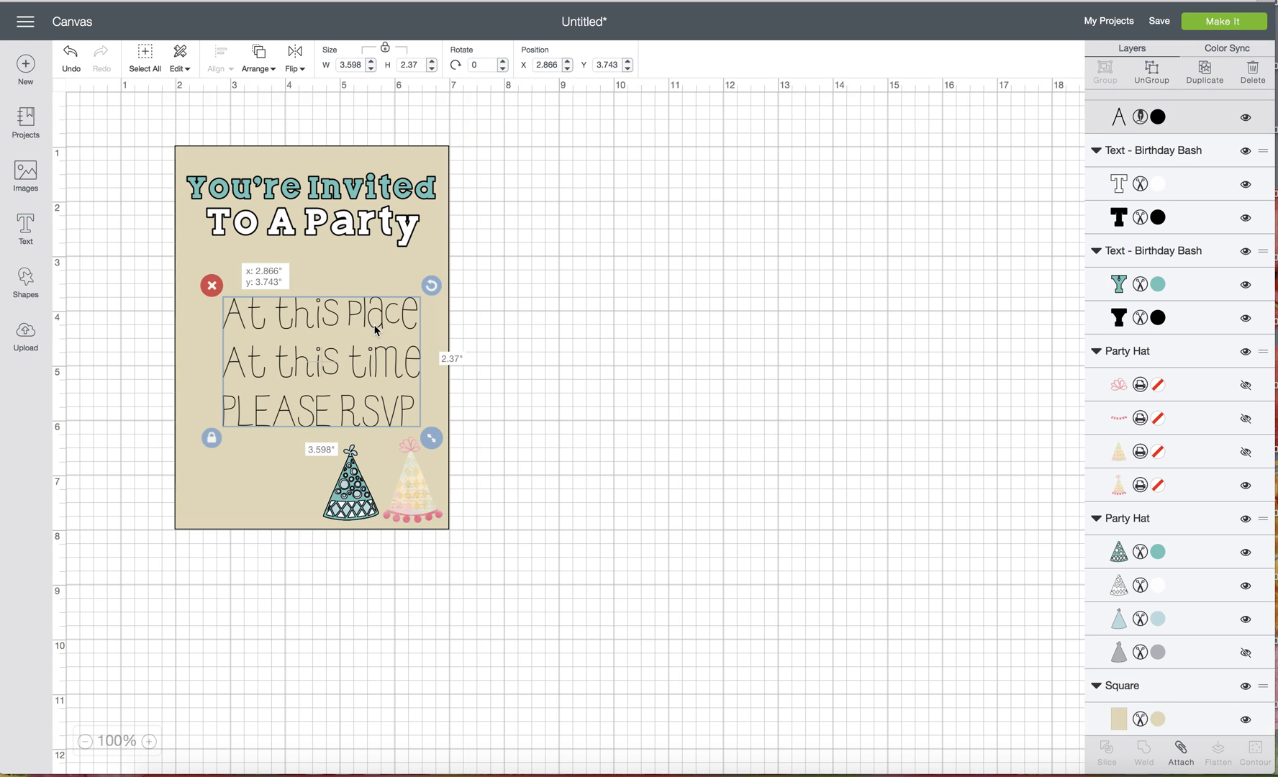
pyautogui.click(121, 108)
pyautogui.scroll(-2, 122, 115)
pyautogui.click(146, 243)
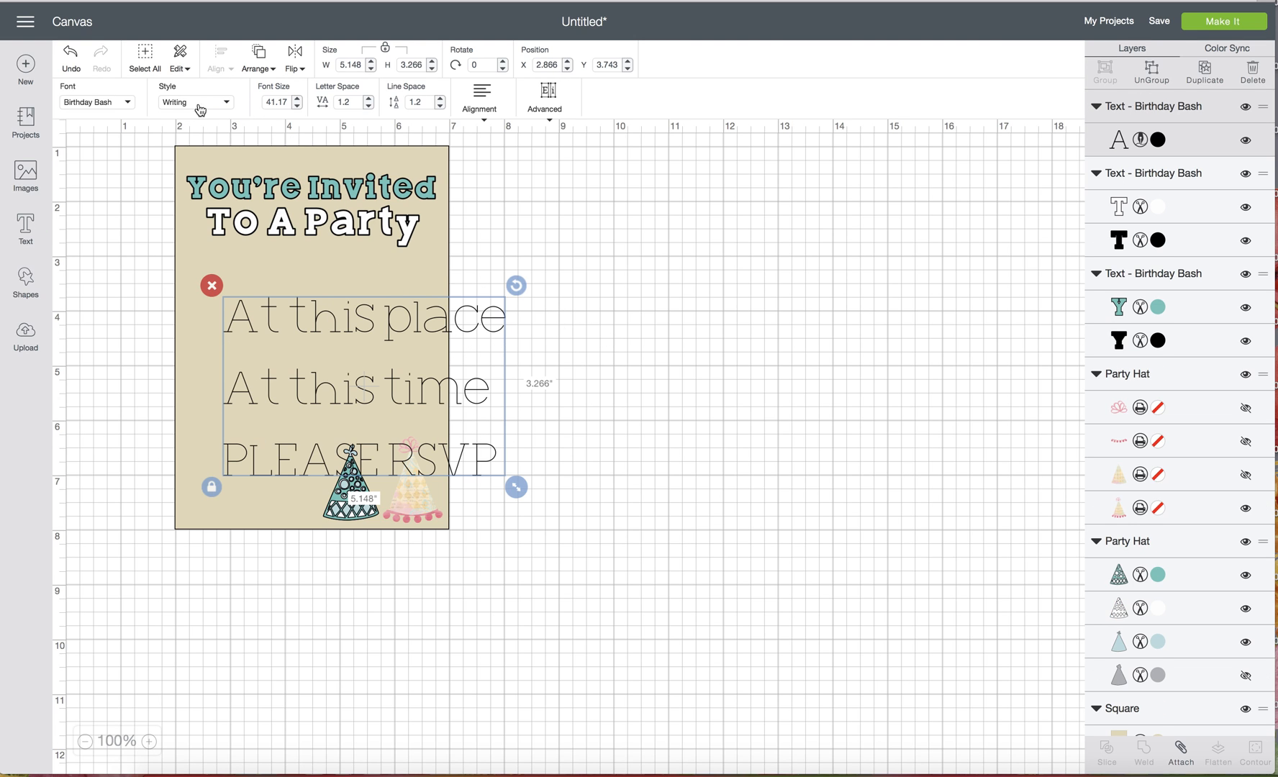
pyautogui.click(225, 105)
pyautogui.click(220, 131)
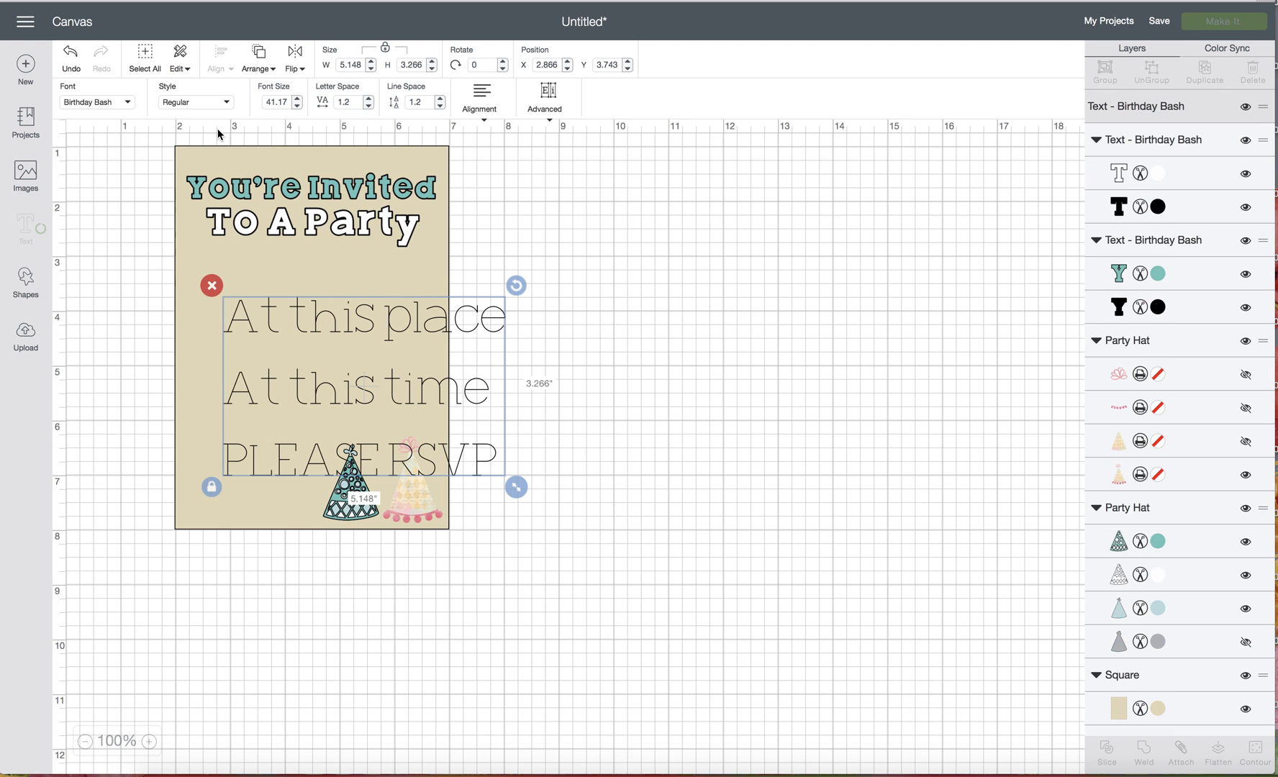
# Centre-align the details text lines, scale the block to about 4.26 inches wide and fit it across the middle of the card
pyautogui.moveTo(463, 387); pyautogui.dragTo(430, 359)
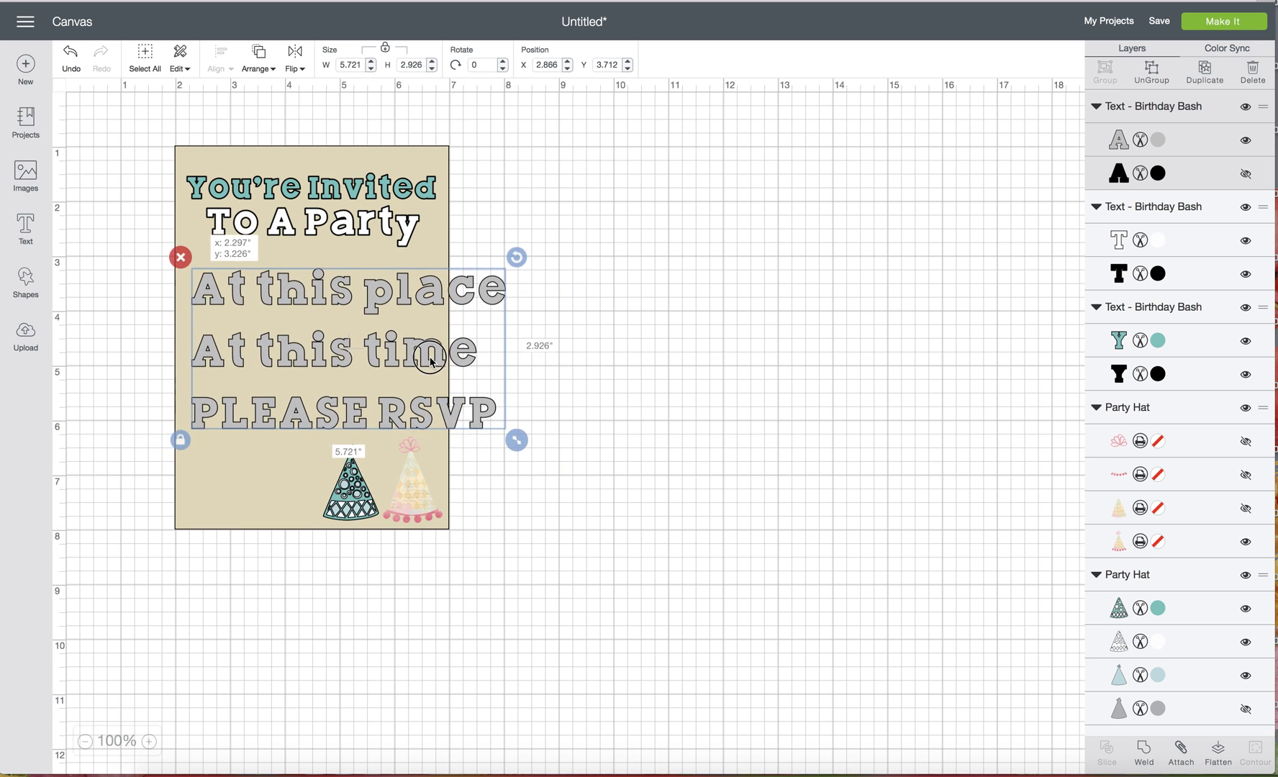
pyautogui.click(480, 99)
pyautogui.click(505, 157)
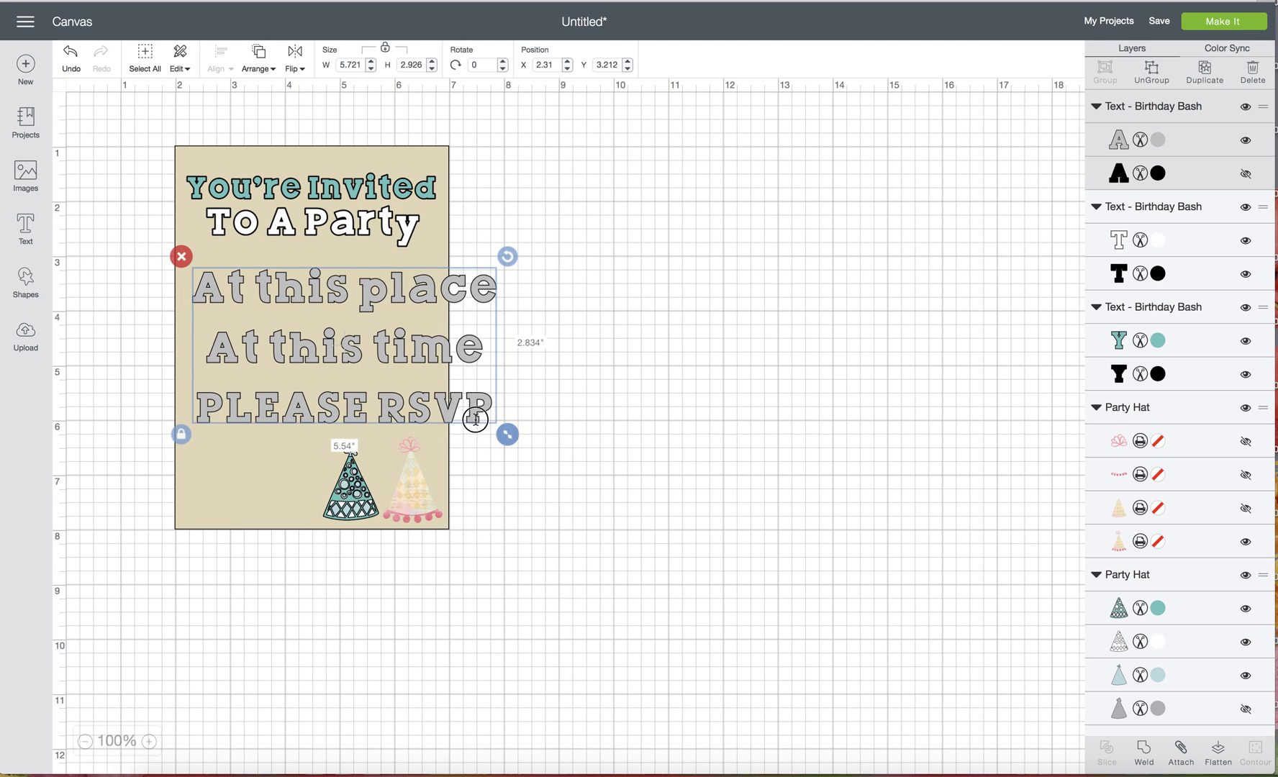
pyautogui.moveTo(475, 420); pyautogui.dragTo(385, 374)
pyautogui.moveTo(289, 315); pyautogui.dragTo(321, 335)
pyautogui.moveTo(413, 388); pyautogui.dragTo(466, 415)
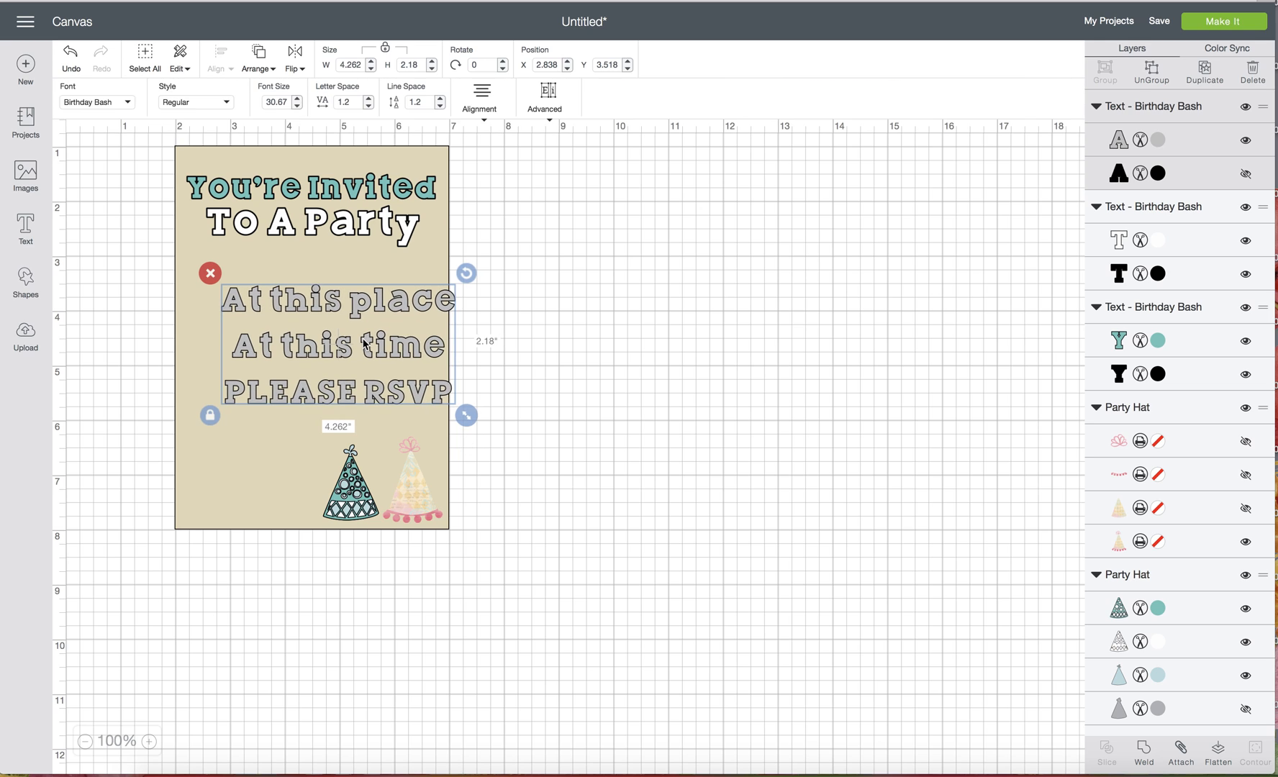
pyautogui.moveTo(338, 332); pyautogui.dragTo(315, 349)
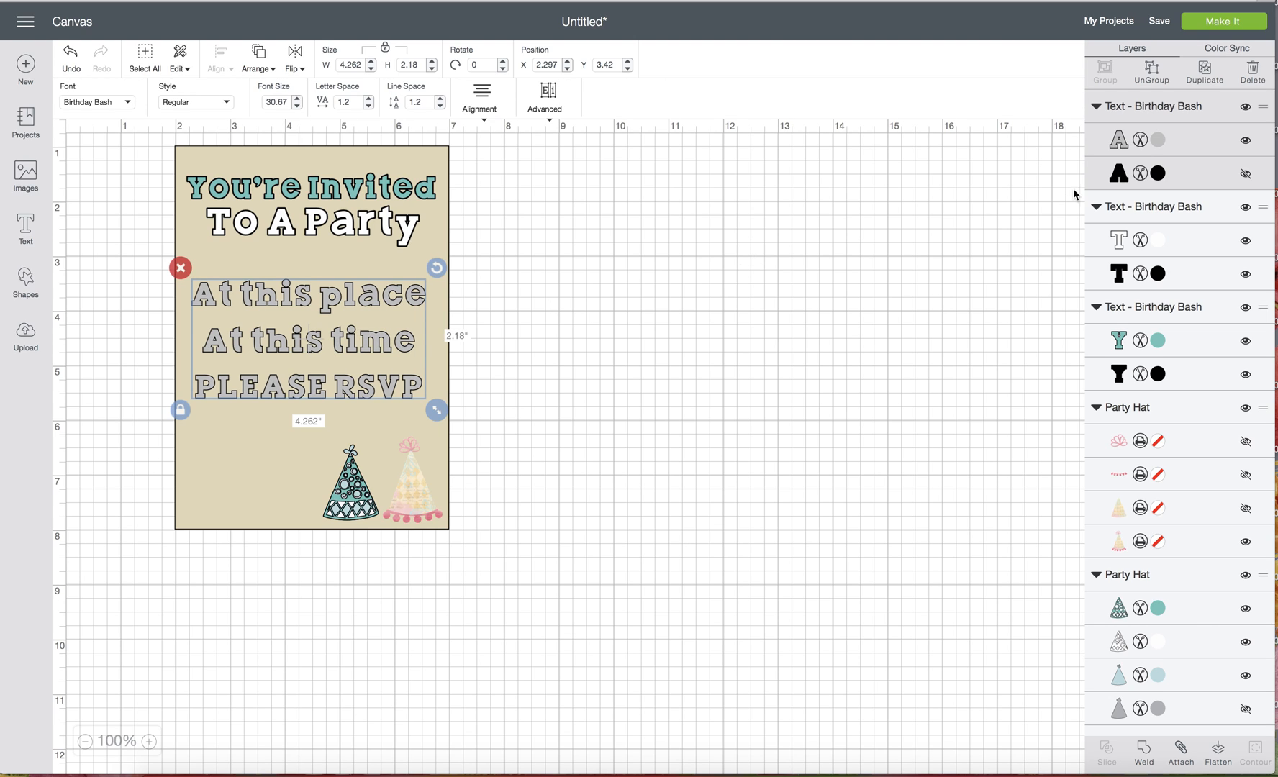
# Colour the front layer of the details text pink and show its black shadow layer
pyautogui.click(1141, 140)
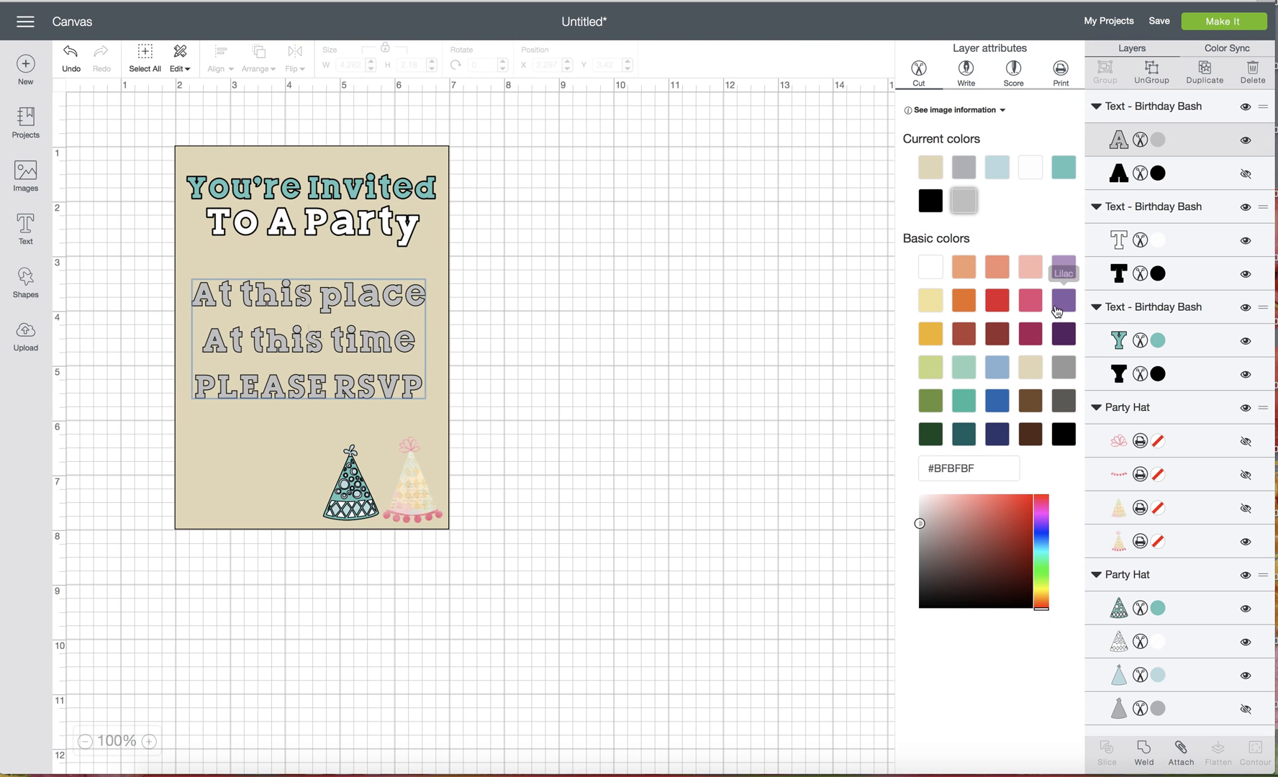
pyautogui.click(1036, 303)
pyautogui.click(758, 331)
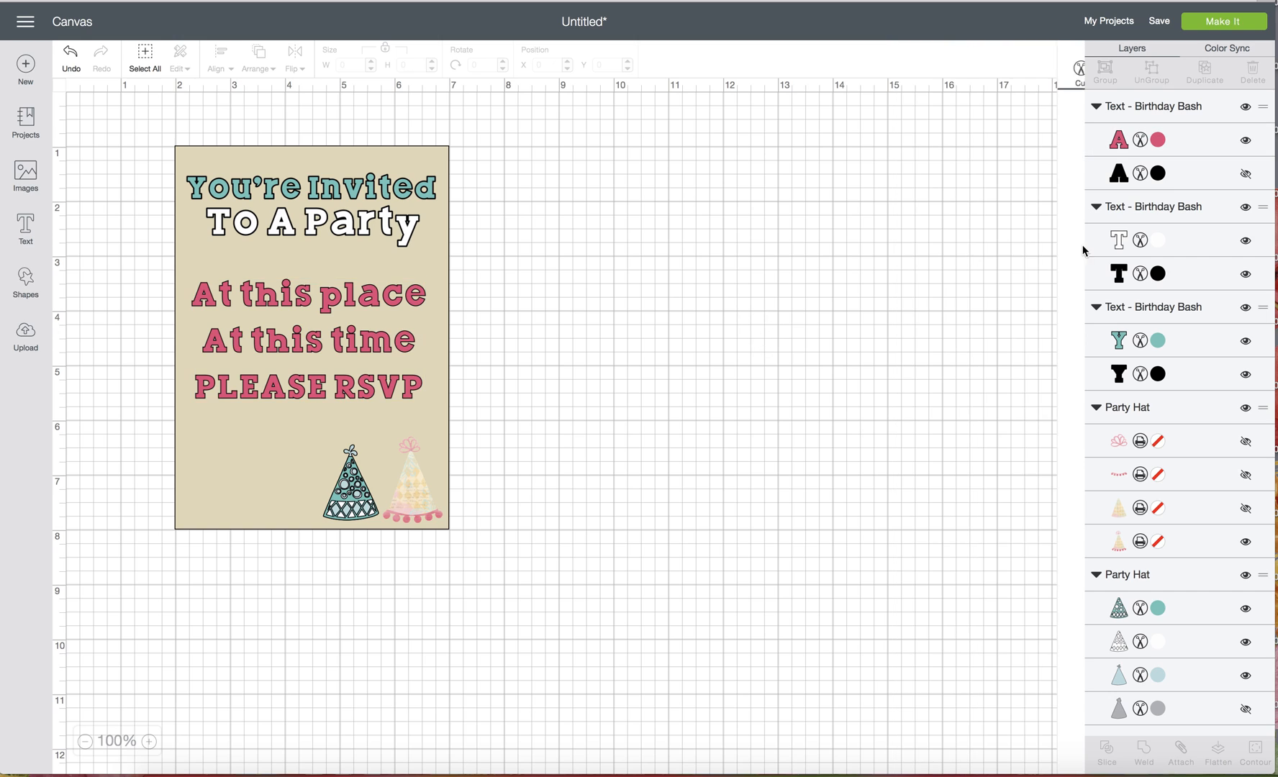
pyautogui.click(1245, 173)
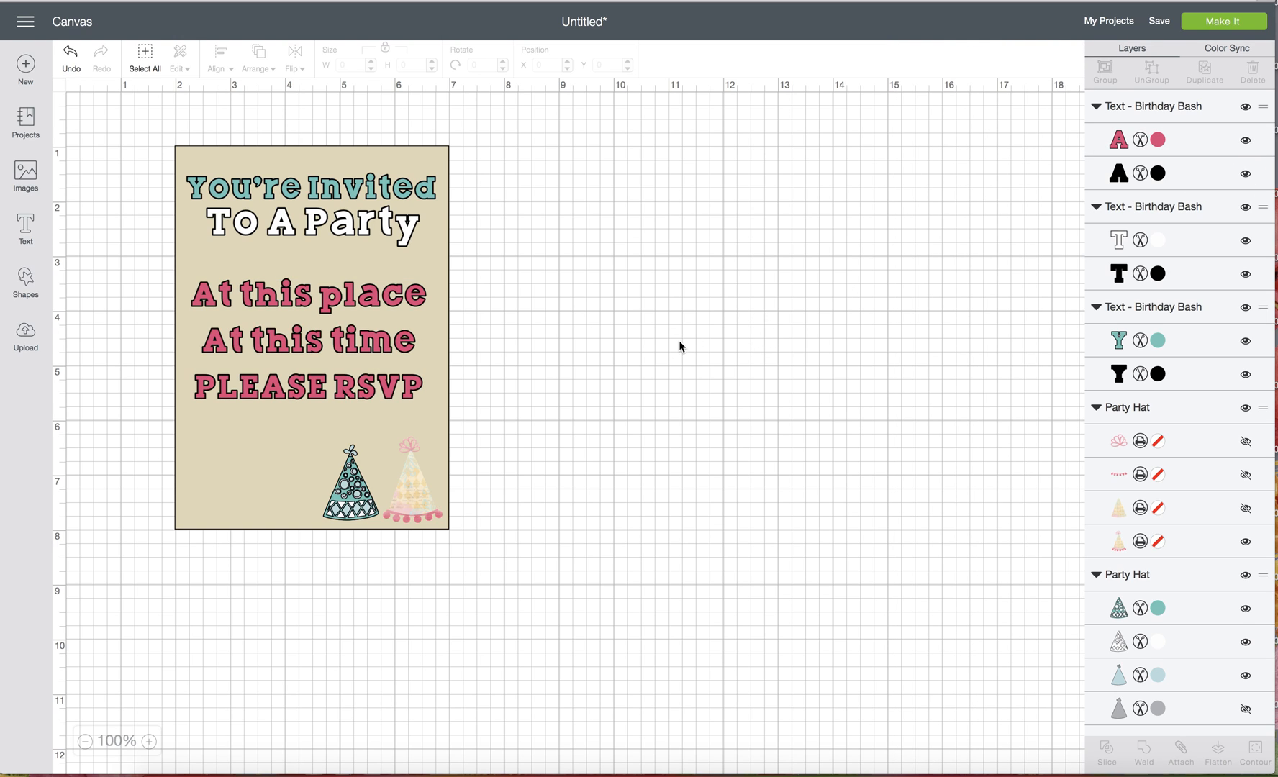
# Centre the details text horizontally on the card and lower "To A Party" to about Y 2.24 inches
pyautogui.moveTo(255, 357); pyautogui.dragTo(263, 358)
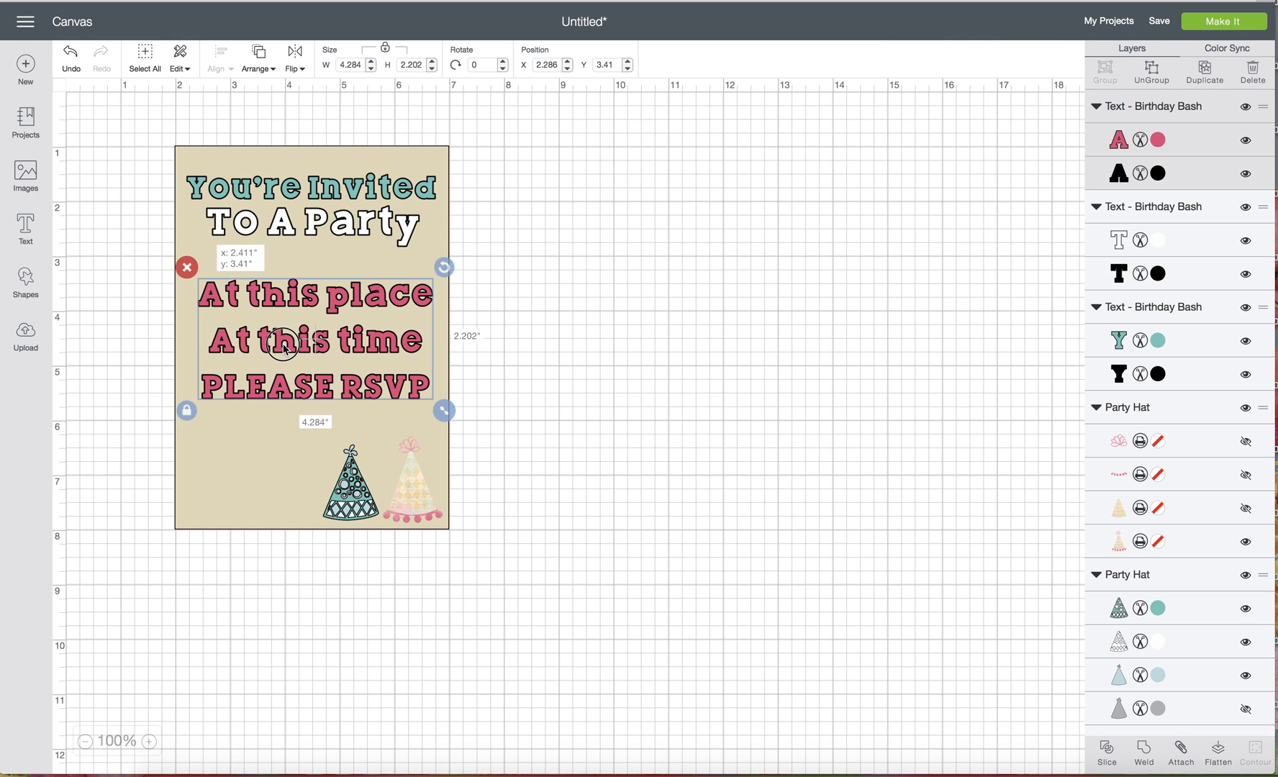
pyautogui.click(698, 375)
pyautogui.moveTo(334, 217); pyautogui.dragTo(333, 227)
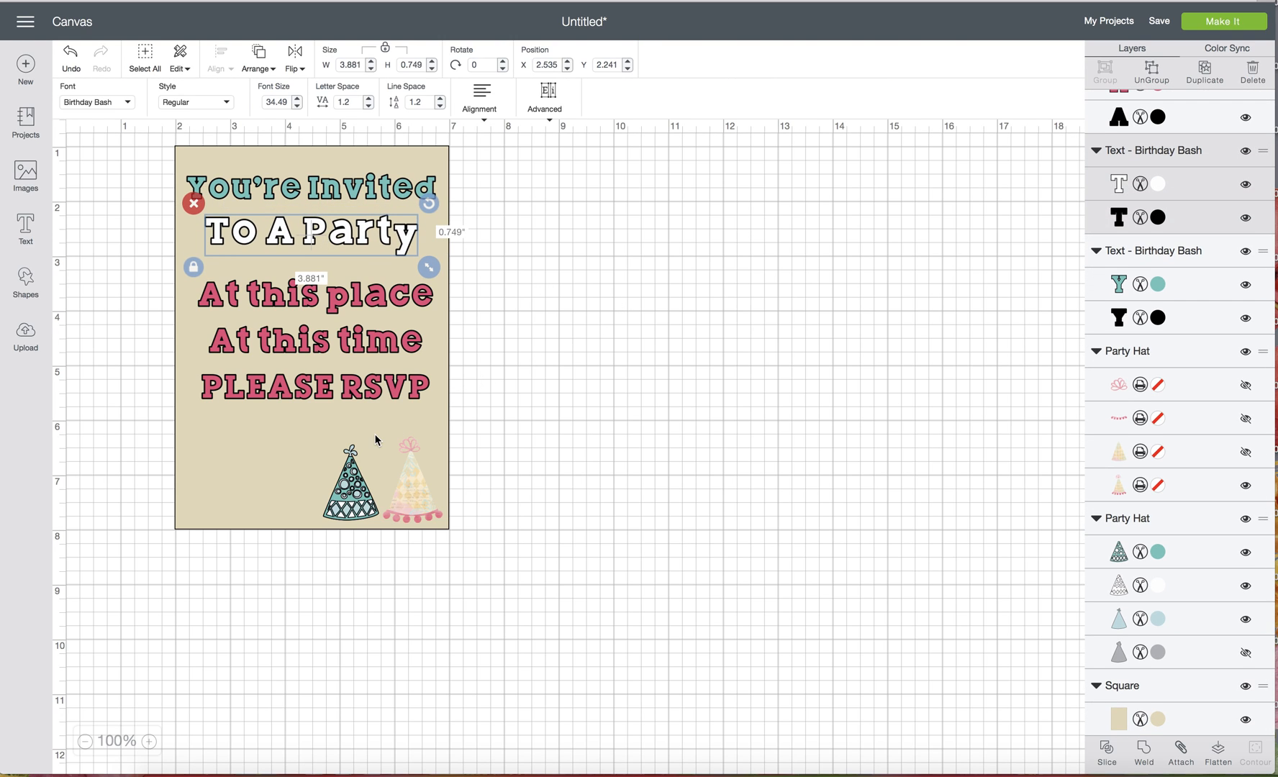
pyautogui.click(603, 329)
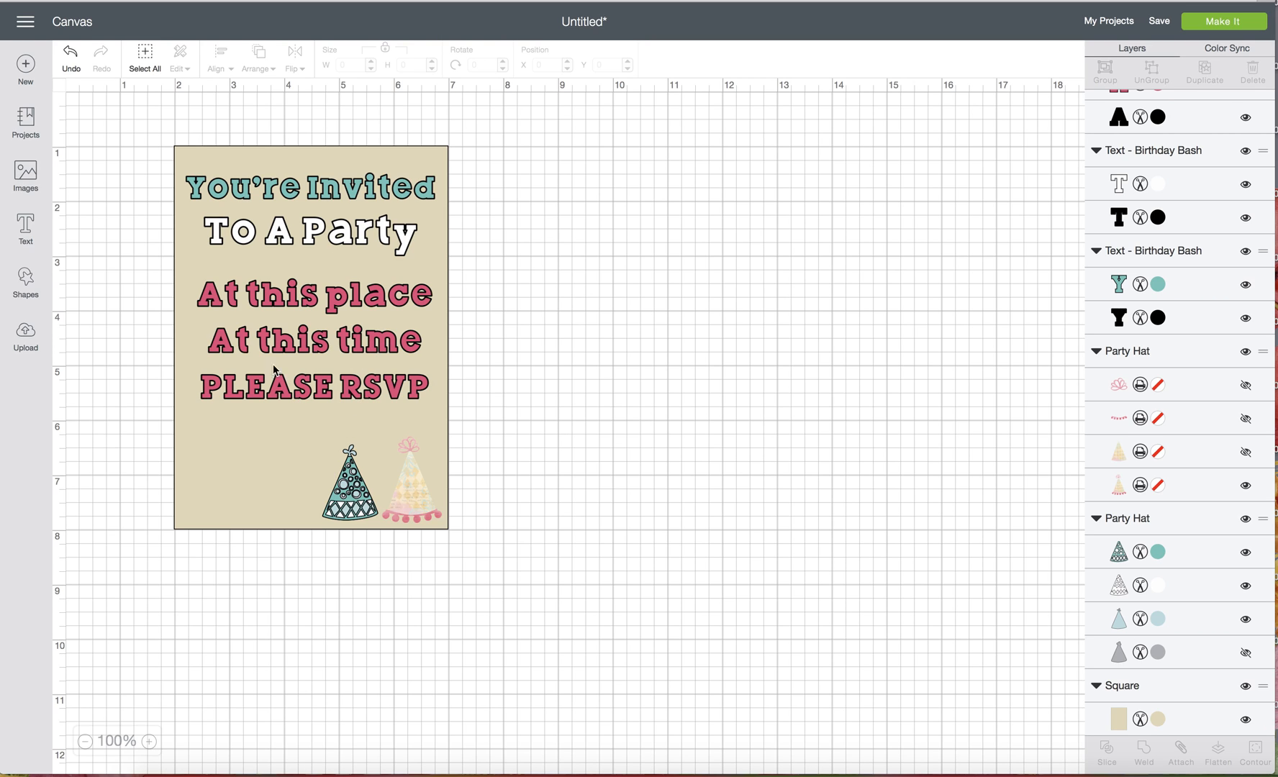
pyautogui.moveTo(147, 112); pyautogui.dragTo(520, 585)
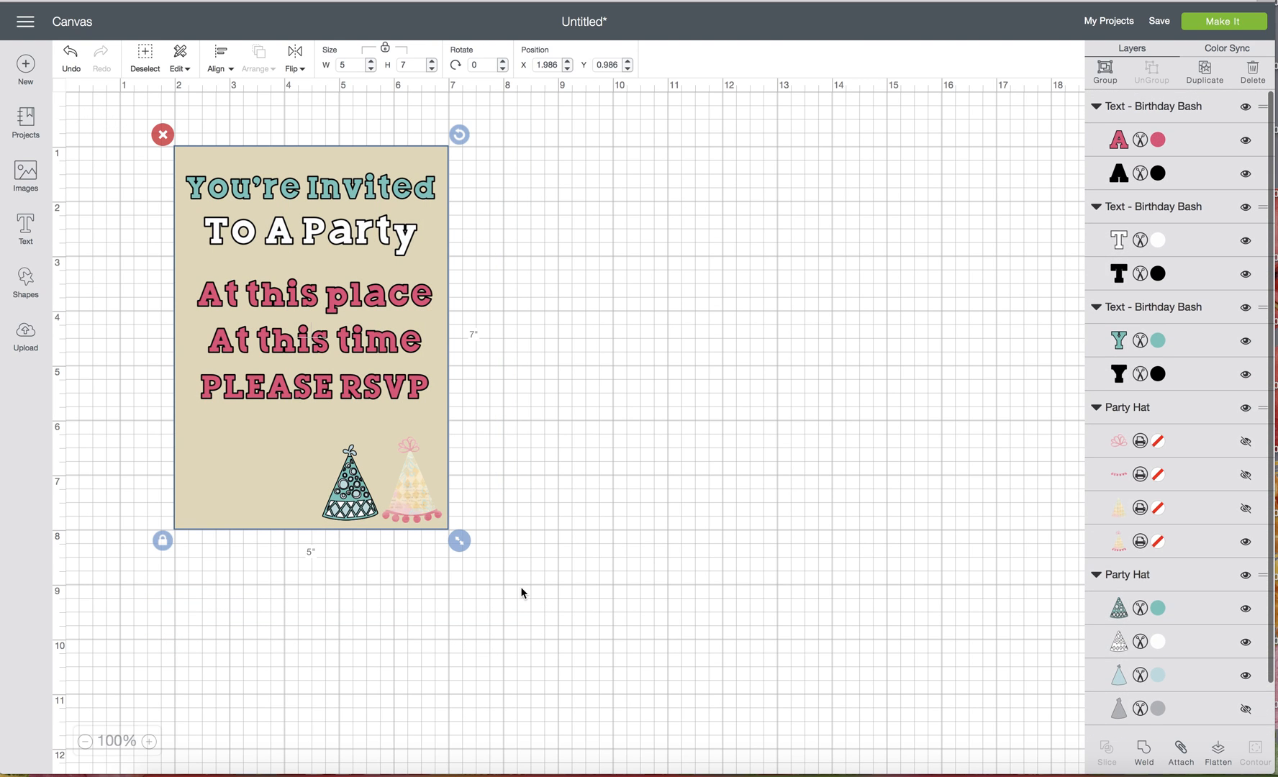
pyautogui.click(652, 523)
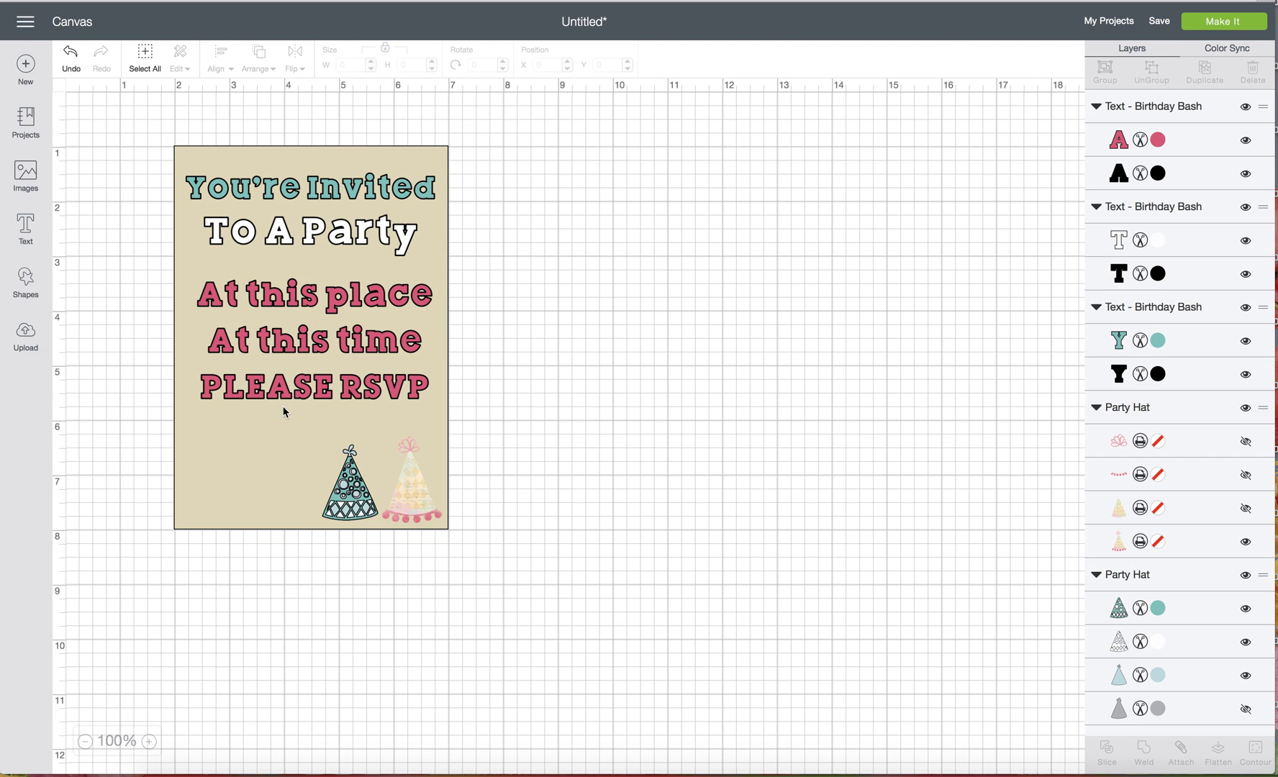
pyautogui.click(252, 472)
pyautogui.click(559, 556)
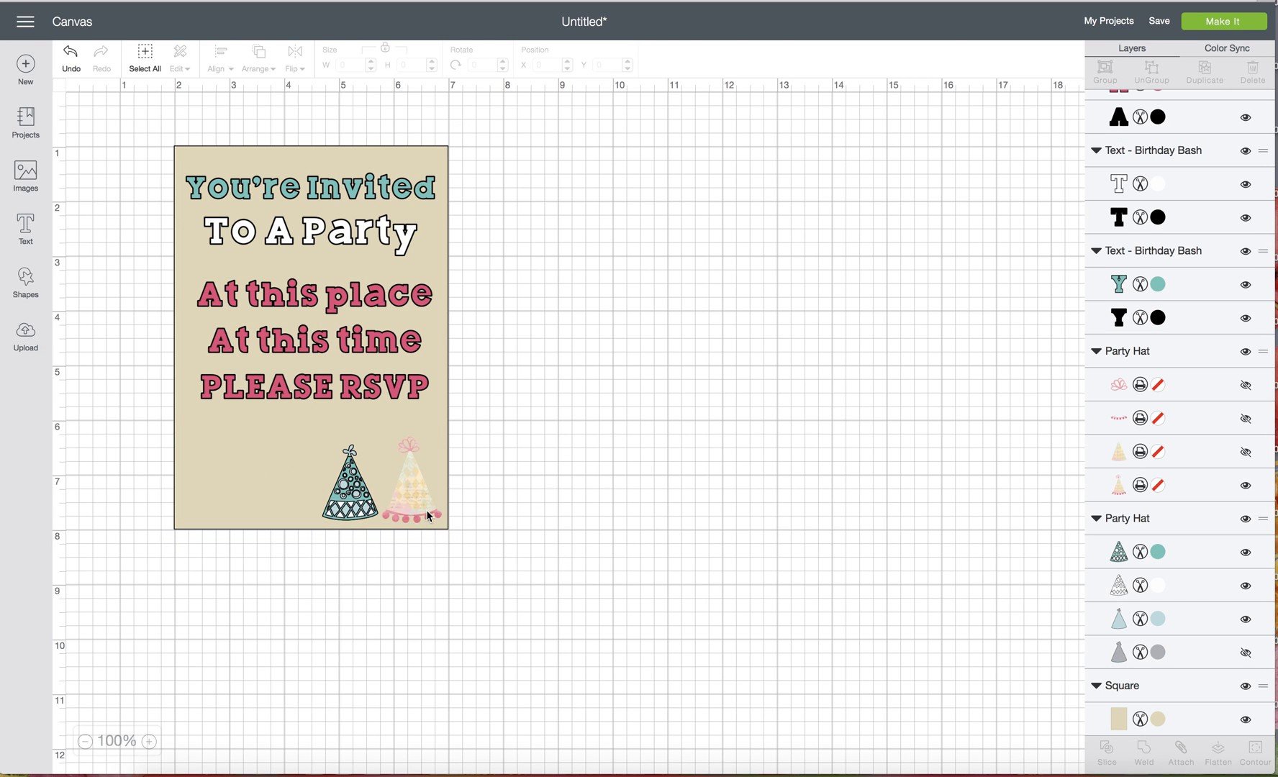
pyautogui.click(425, 511)
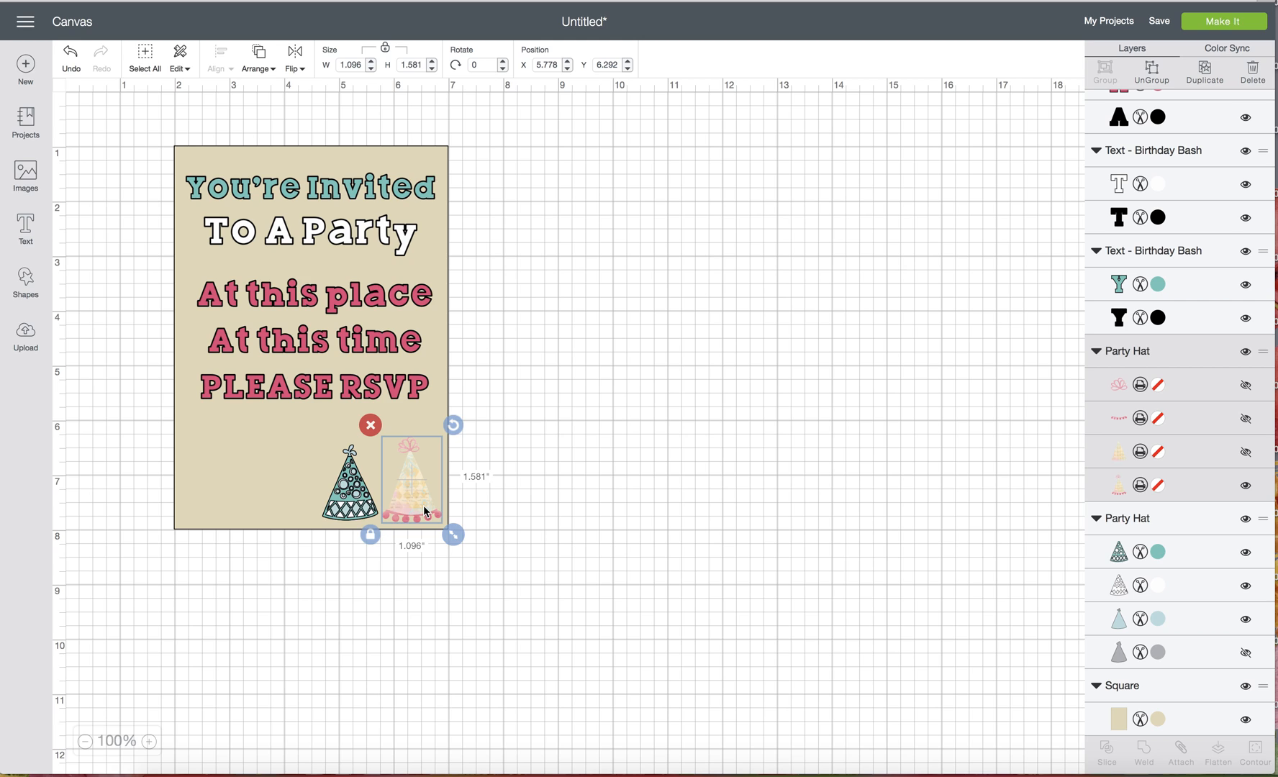
pyautogui.keyDown('shift'); pyautogui.click(351, 503); pyautogui.keyUp('shift')
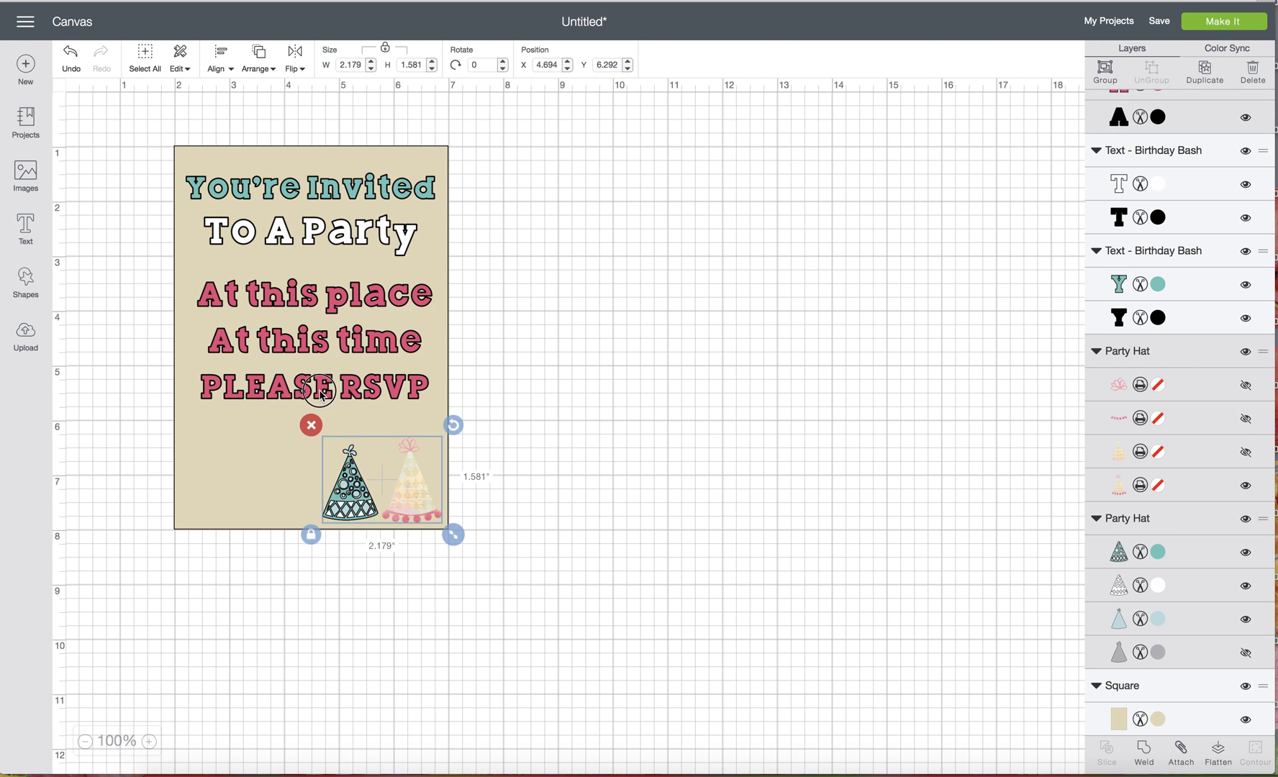
pyautogui.keyDown('shift'); pyautogui.click(342, 323); pyautogui.keyUp('shift')
pyautogui.keyDown('shift'); pyautogui.click(336, 238); pyautogui.keyUp('shift')
pyautogui.keyDown('shift'); pyautogui.click(358, 183); pyautogui.keyUp('shift')
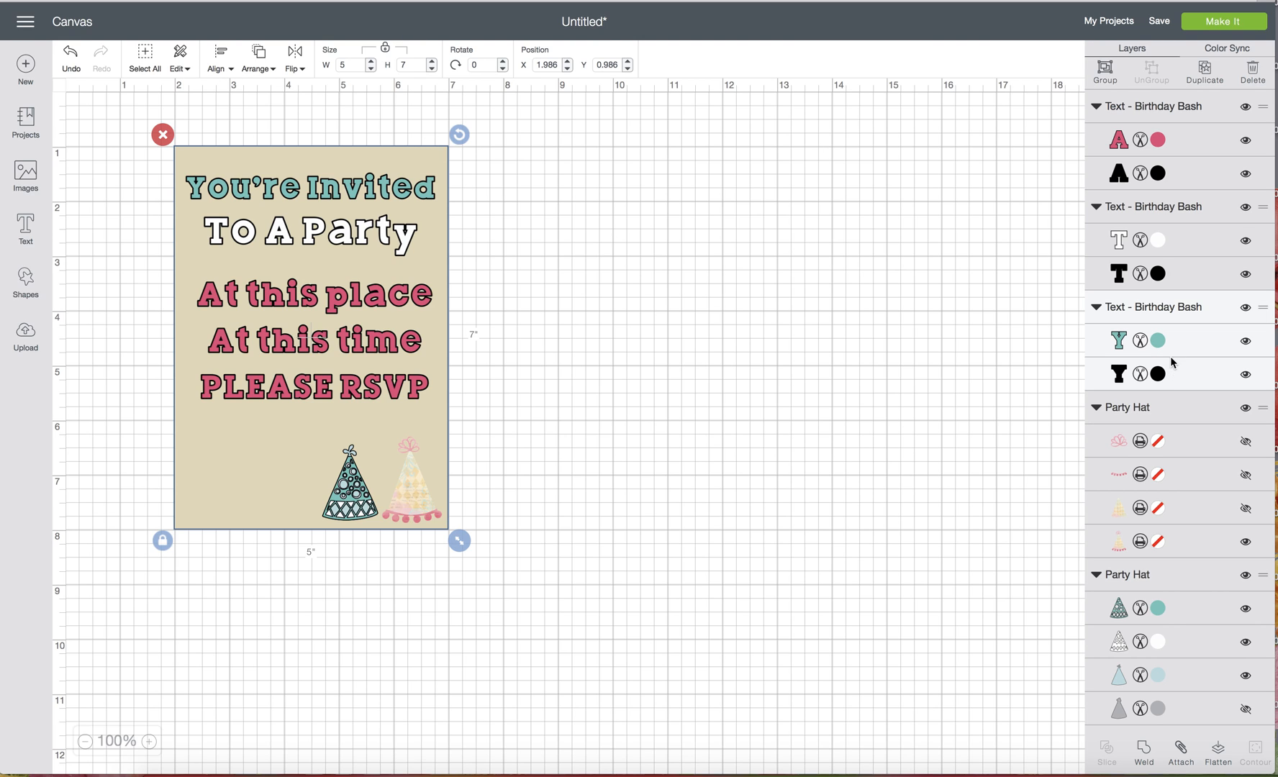
pyautogui.scroll(-3, 1151, 496)
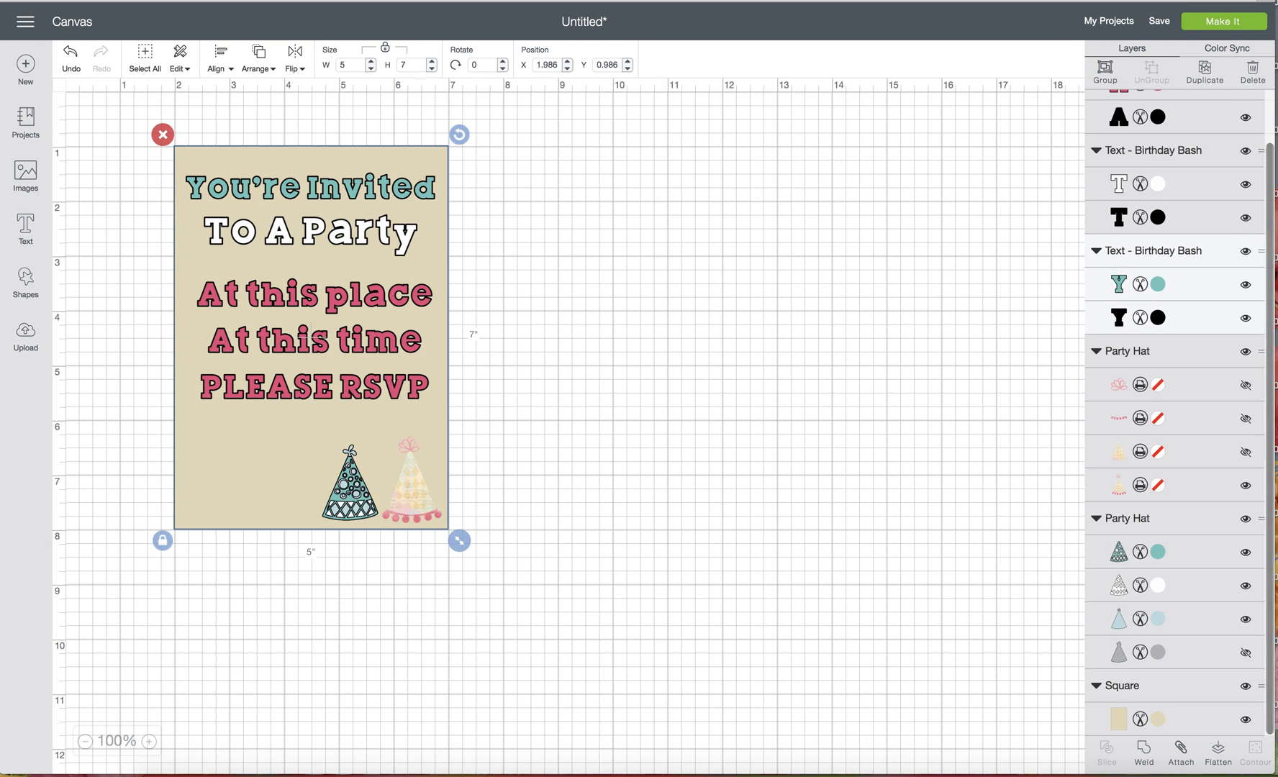
pyautogui.click(1214, 253)
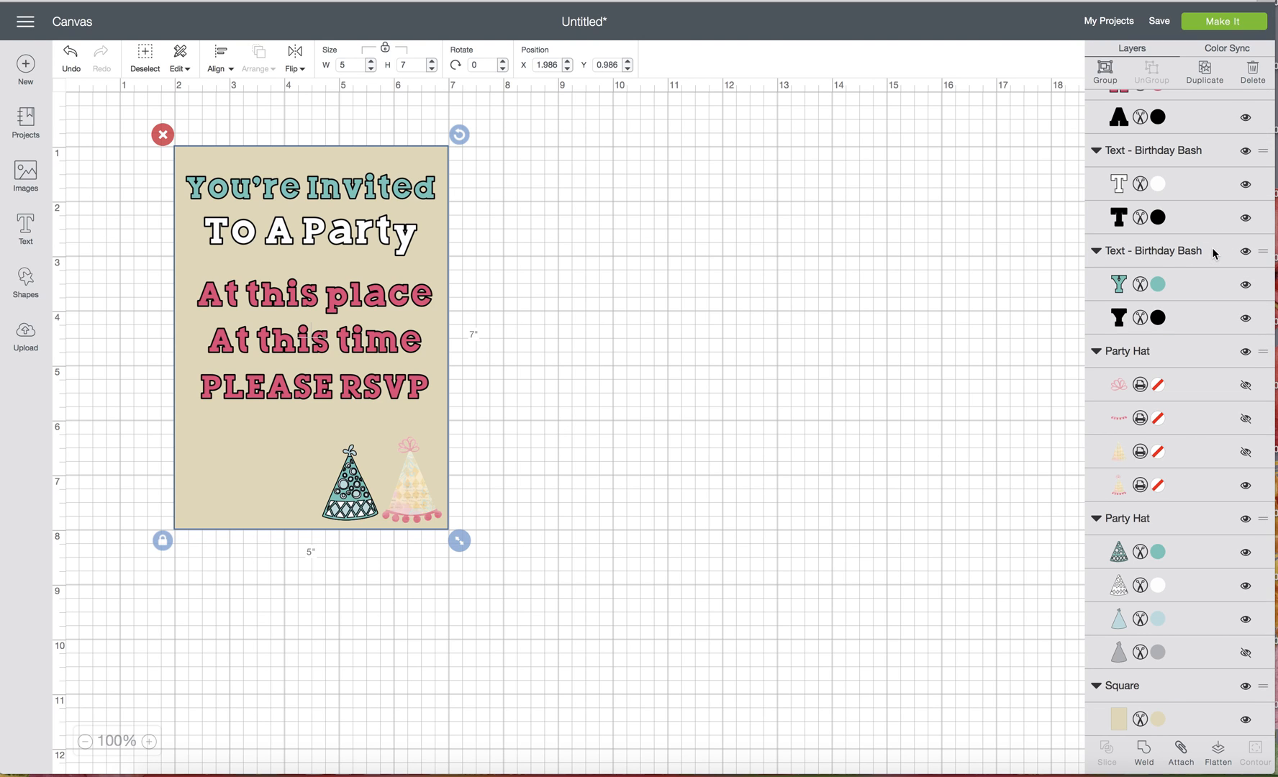
pyautogui.click(815, 295)
# Select the three text blocks, both party hats and the square background, and flatten them into one printable image
pyautogui.scroll(3, 1182, 164)
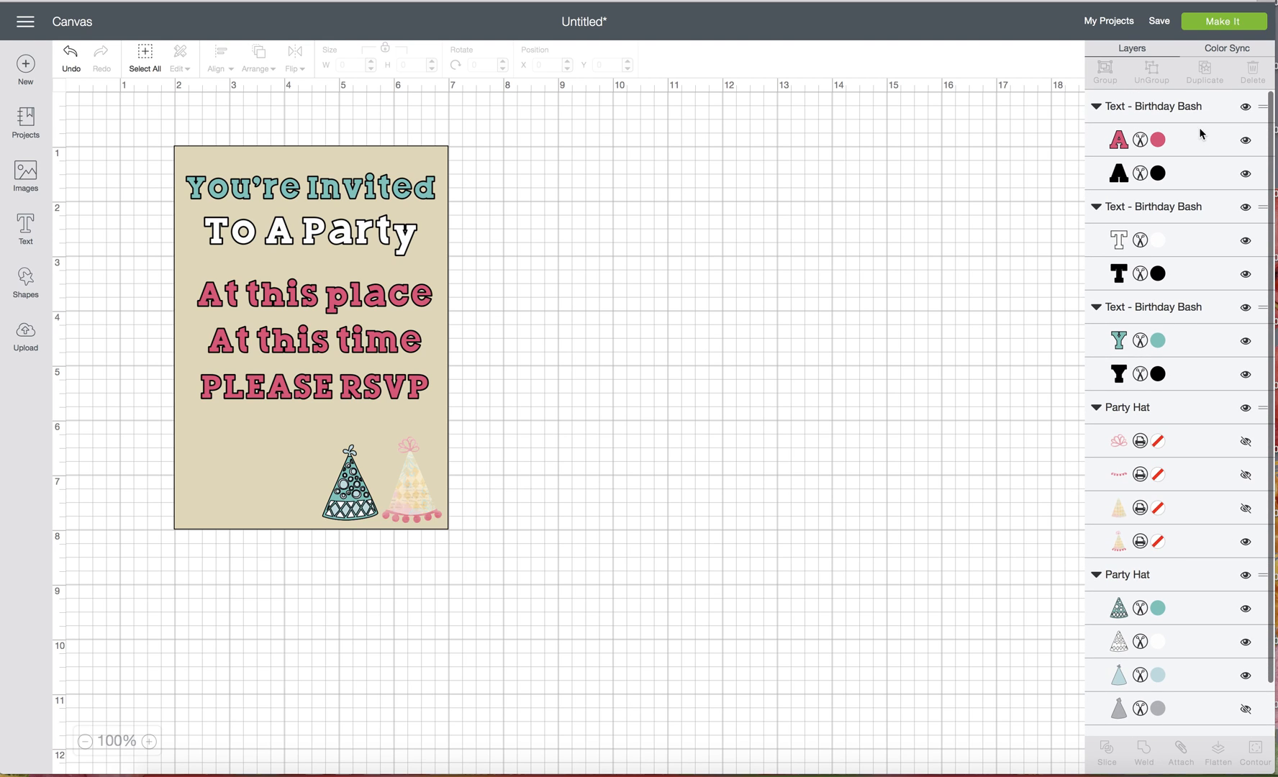
pyautogui.click(1205, 109)
pyautogui.keyDown('shift'); pyautogui.click(1192, 216); pyautogui.keyUp('shift')
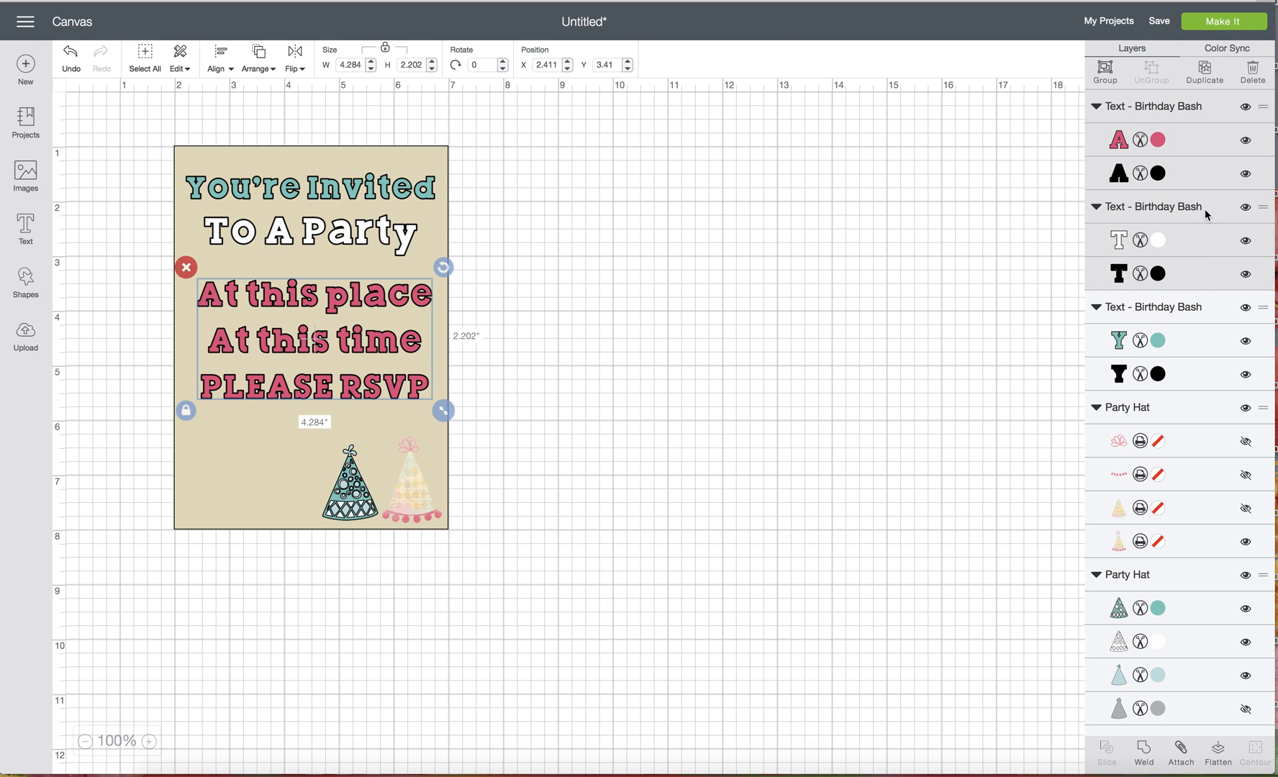
pyautogui.keyDown('shift'); pyautogui.click(1199, 309); pyautogui.keyUp('shift')
pyautogui.keyDown('shift'); pyautogui.click(1189, 416); pyautogui.keyUp('shift')
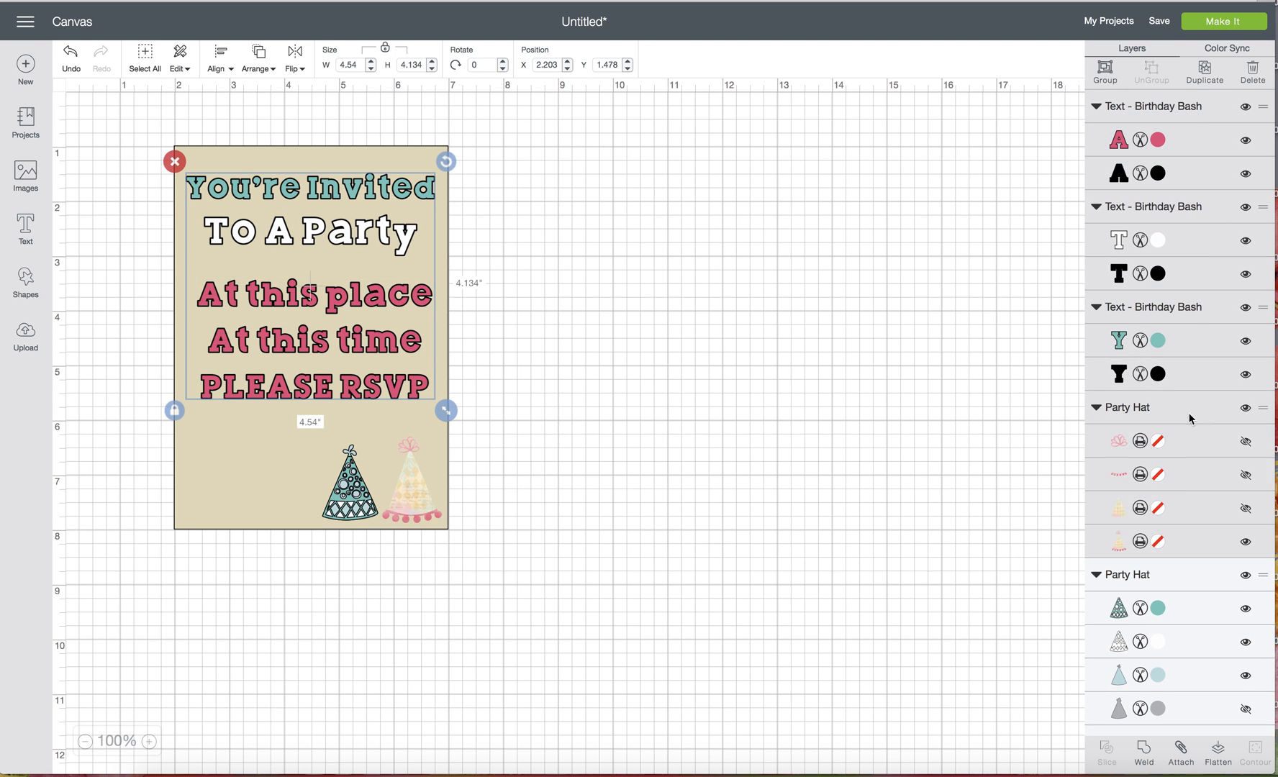
pyautogui.keyDown('shift'); pyautogui.click(1188, 576); pyautogui.keyUp('shift')
pyautogui.scroll(-2, 1189, 579)
pyautogui.keyDown('shift'); pyautogui.click(1174, 688); pyautogui.keyUp('shift')
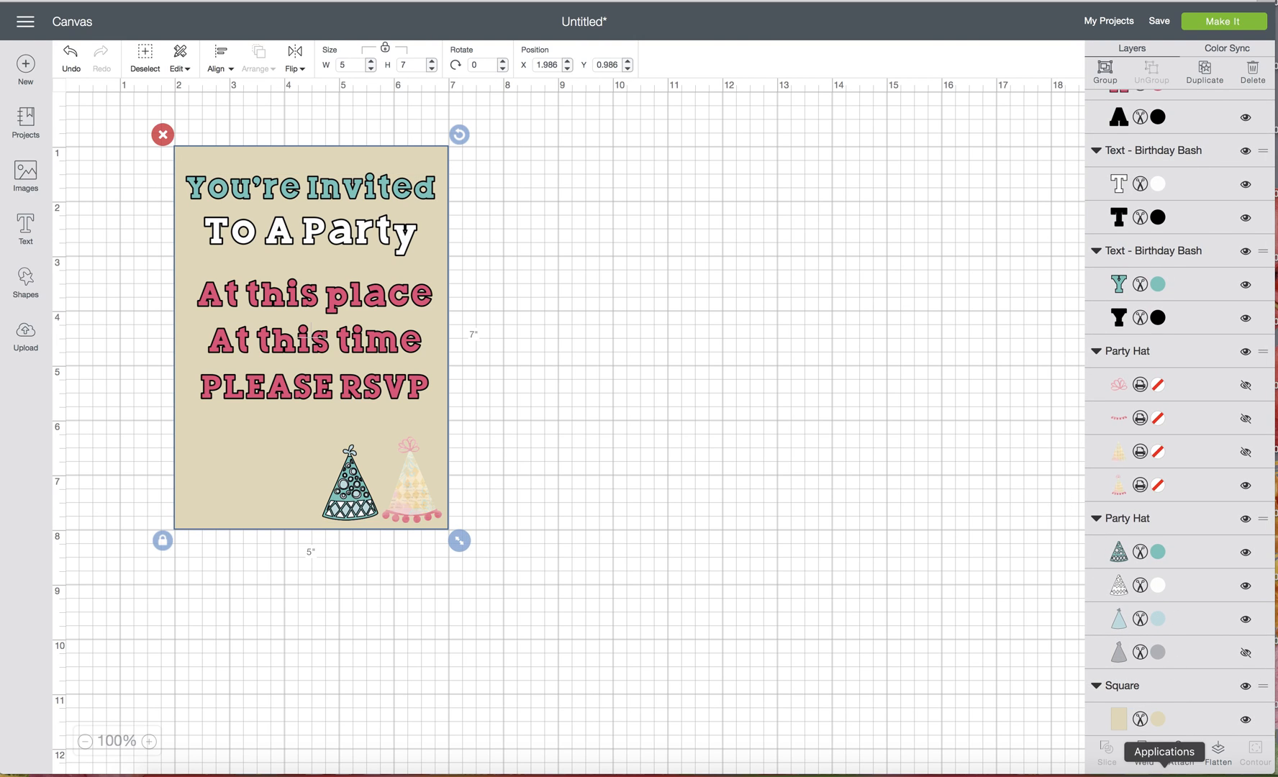
pyautogui.click(1219, 755)
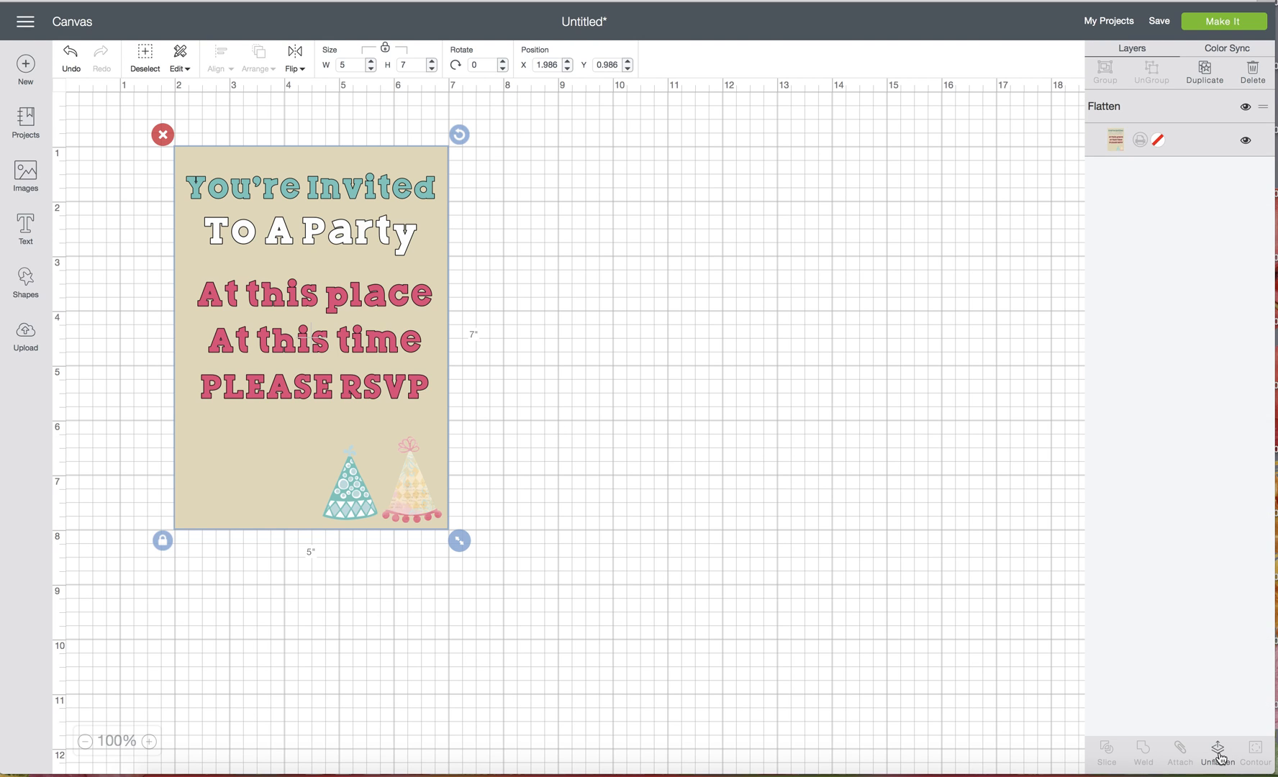
pyautogui.click(710, 471)
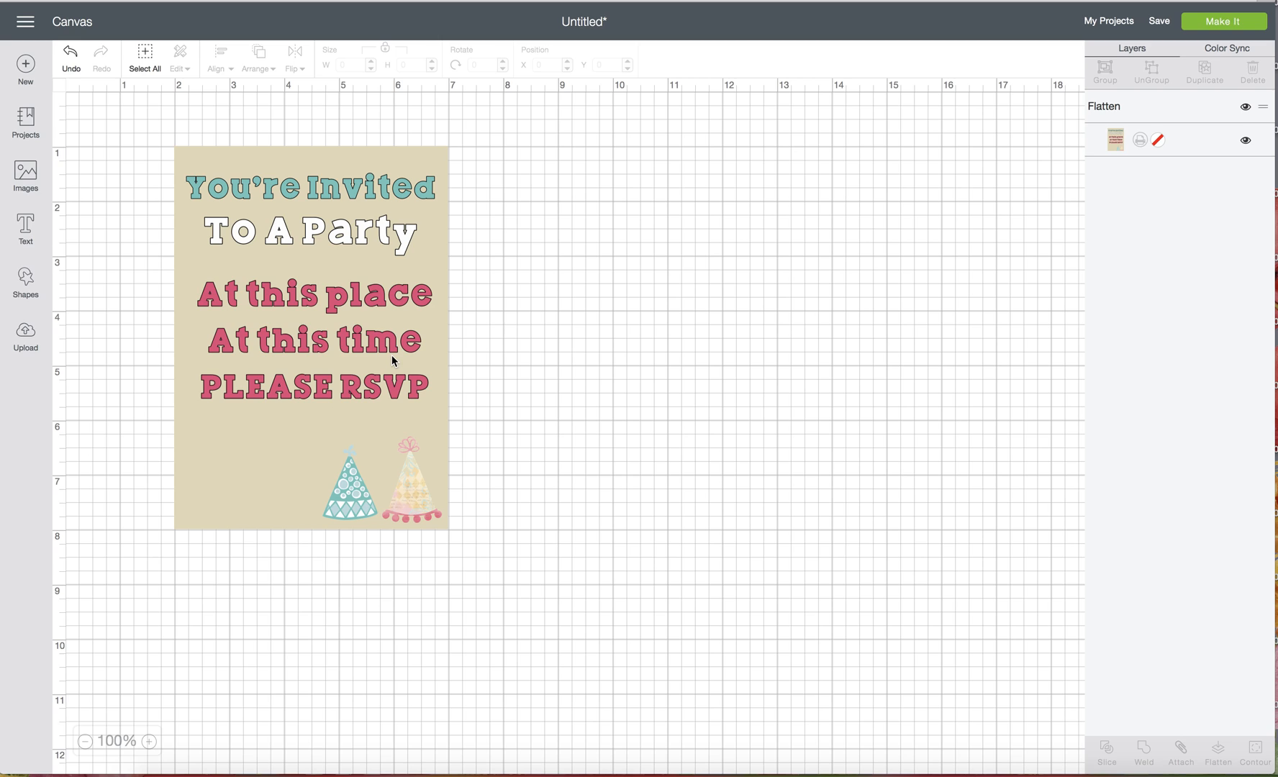
# Preview how the flattened invitation is laid out on the cutting mat and return to the canvas
pyautogui.click(335, 193)
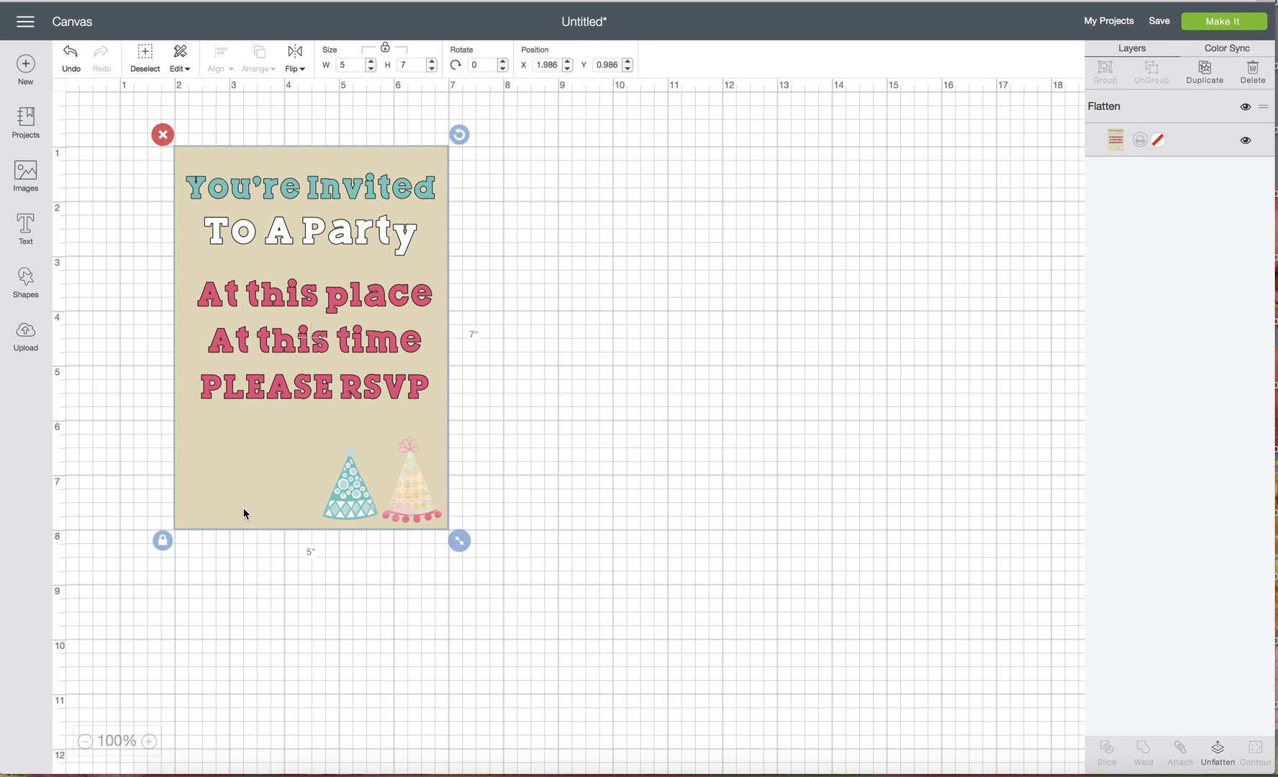
pyautogui.click(540, 440)
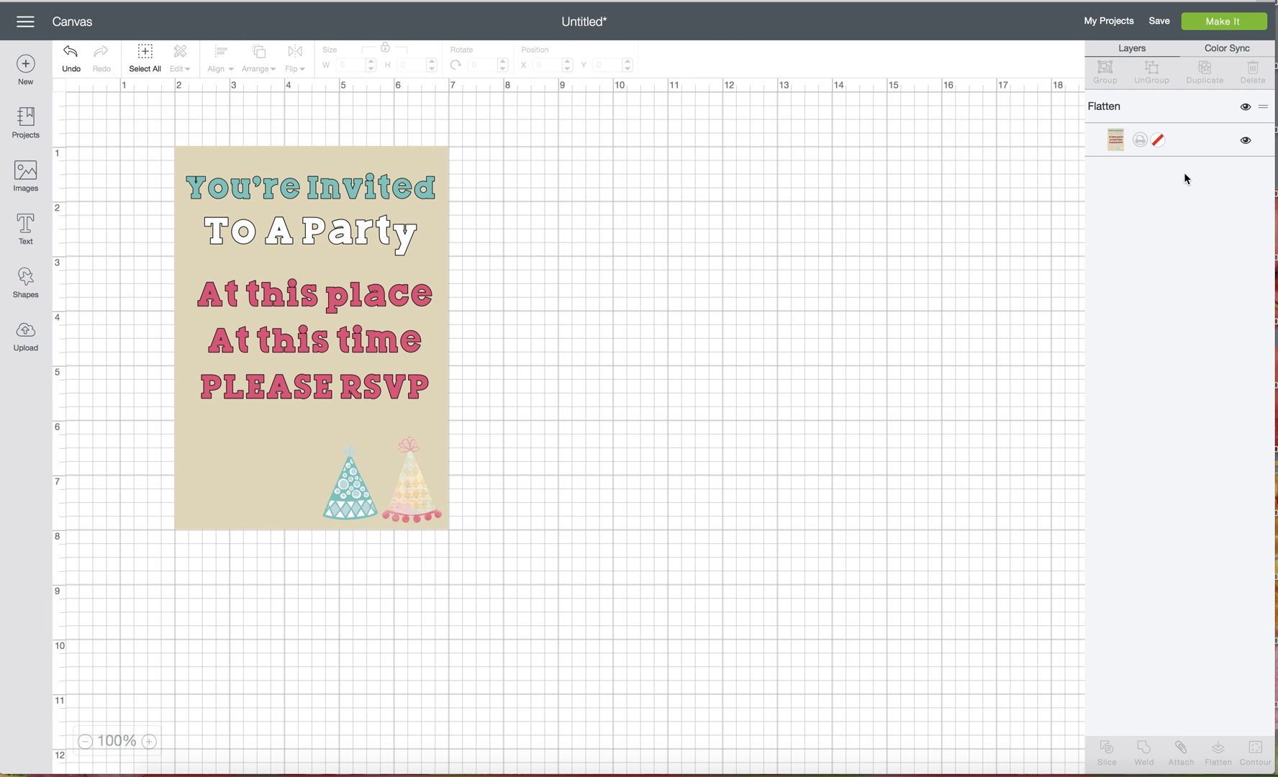
pyautogui.click(429, 232)
pyautogui.click(1211, 22)
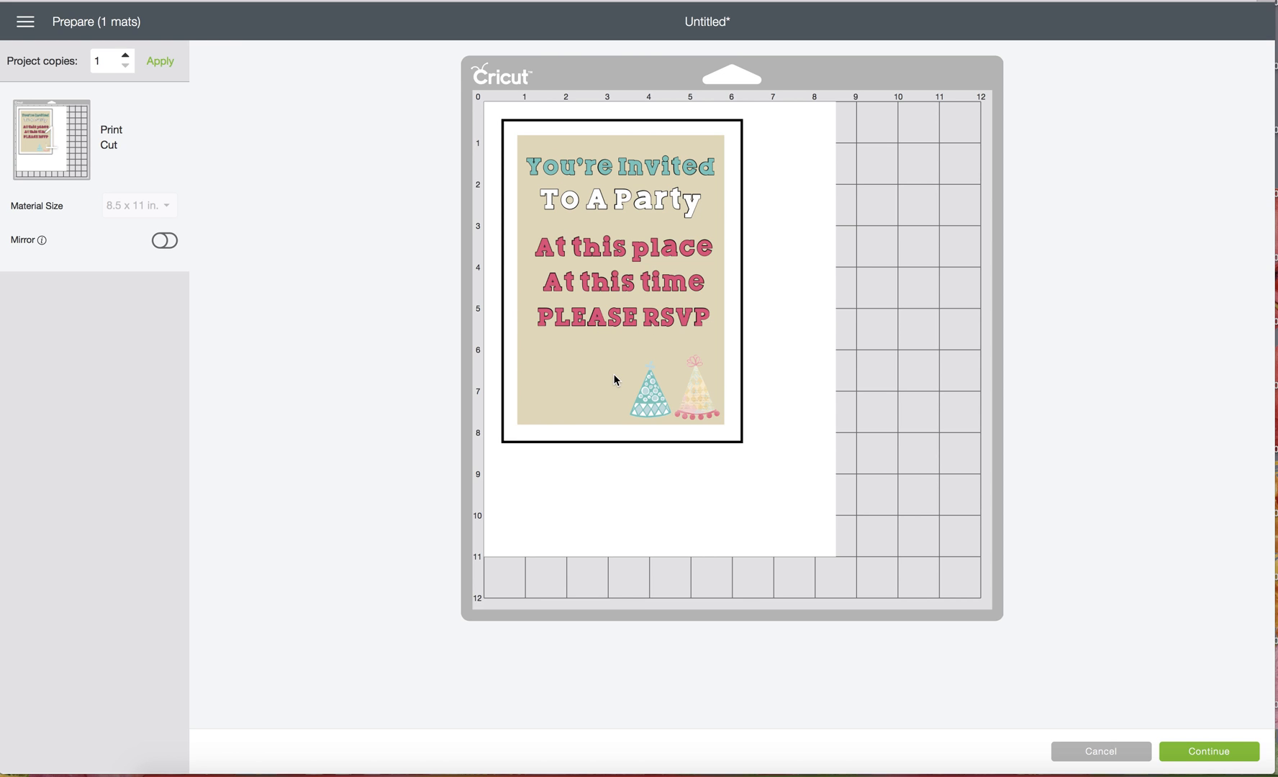
pyautogui.click(1100, 750)
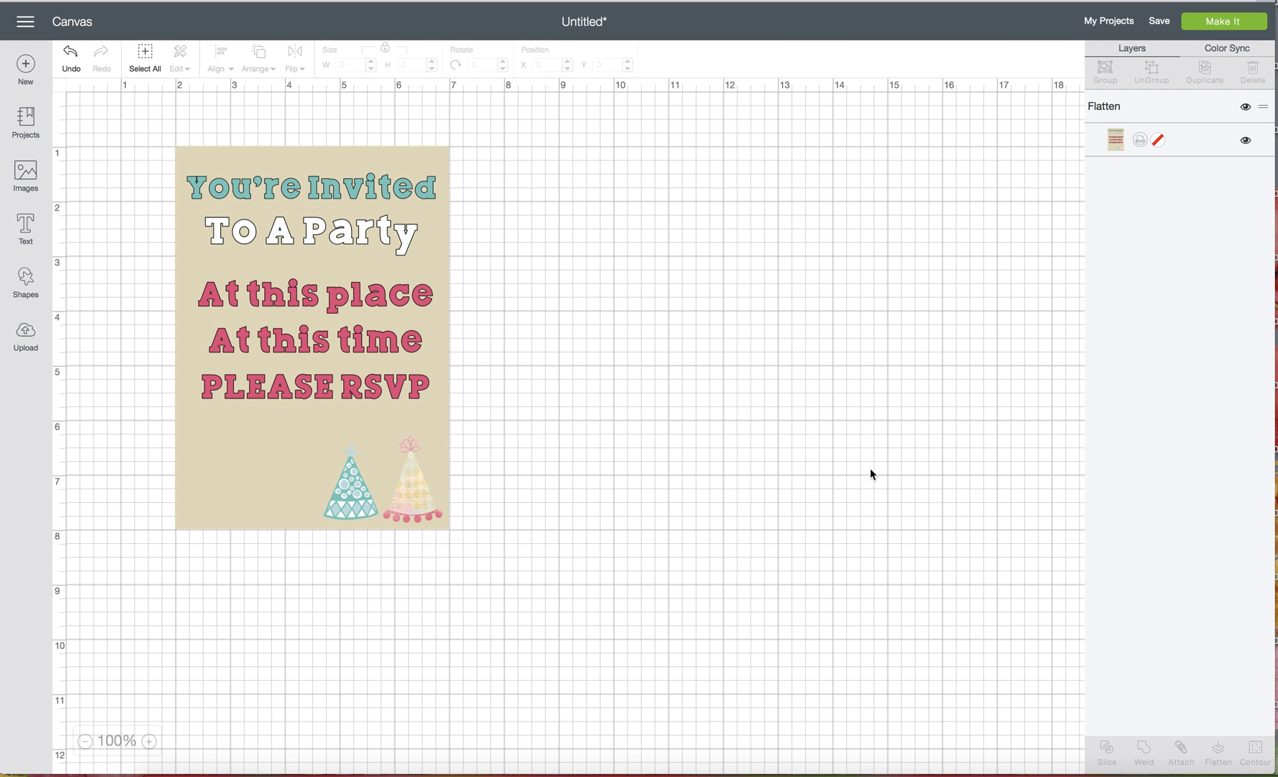
# Move the flattened invitation close to the canvas origin, at about X 0.51 and Y 0.44 inches
pyautogui.click(418, 391)
pyautogui.moveTo(415, 357); pyautogui.dragTo(413, 408)
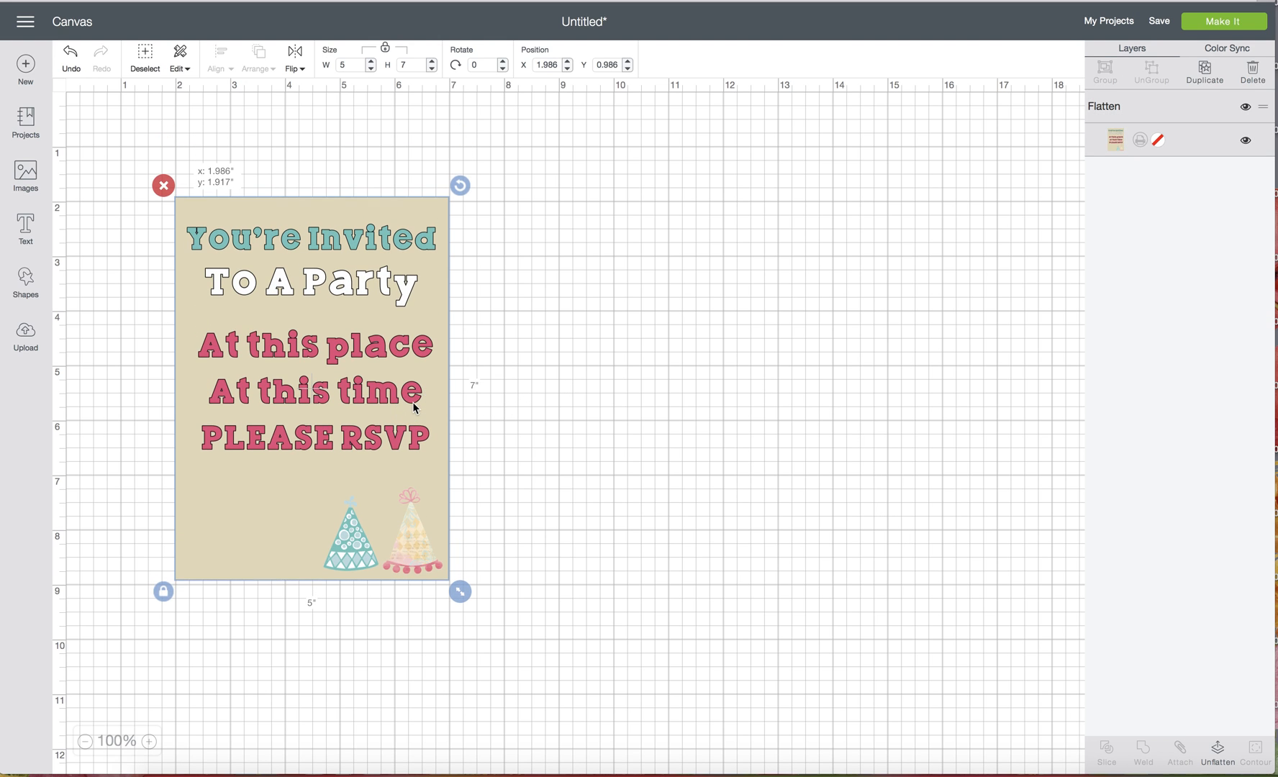
pyautogui.moveTo(351, 267); pyautogui.dragTo(297, 215)
pyautogui.click(547, 249)
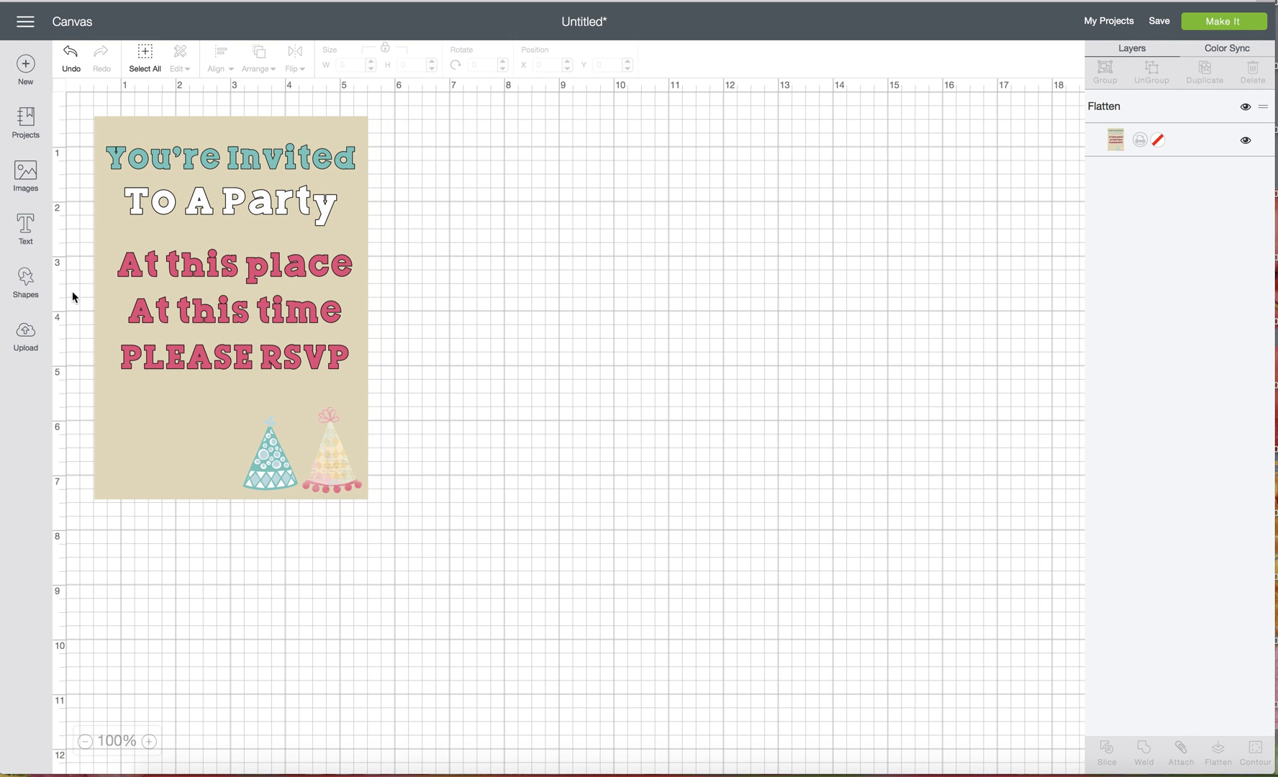
# Add a square to the right of the invitation, unlock its proportions and size it 5.5 inches wide by 8 inches high
pyautogui.click(26, 278)
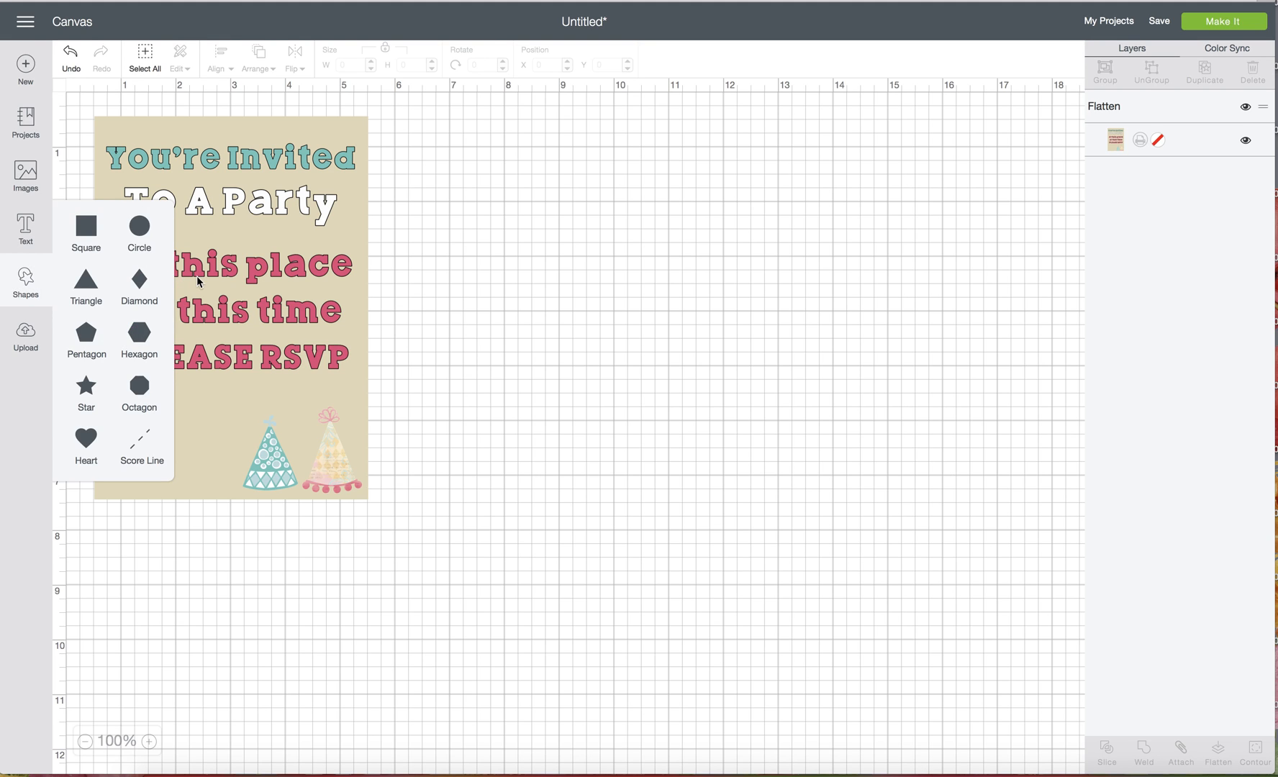
pyautogui.click(108, 237)
pyautogui.moveTo(404, 358); pyautogui.dragTo(879, 337)
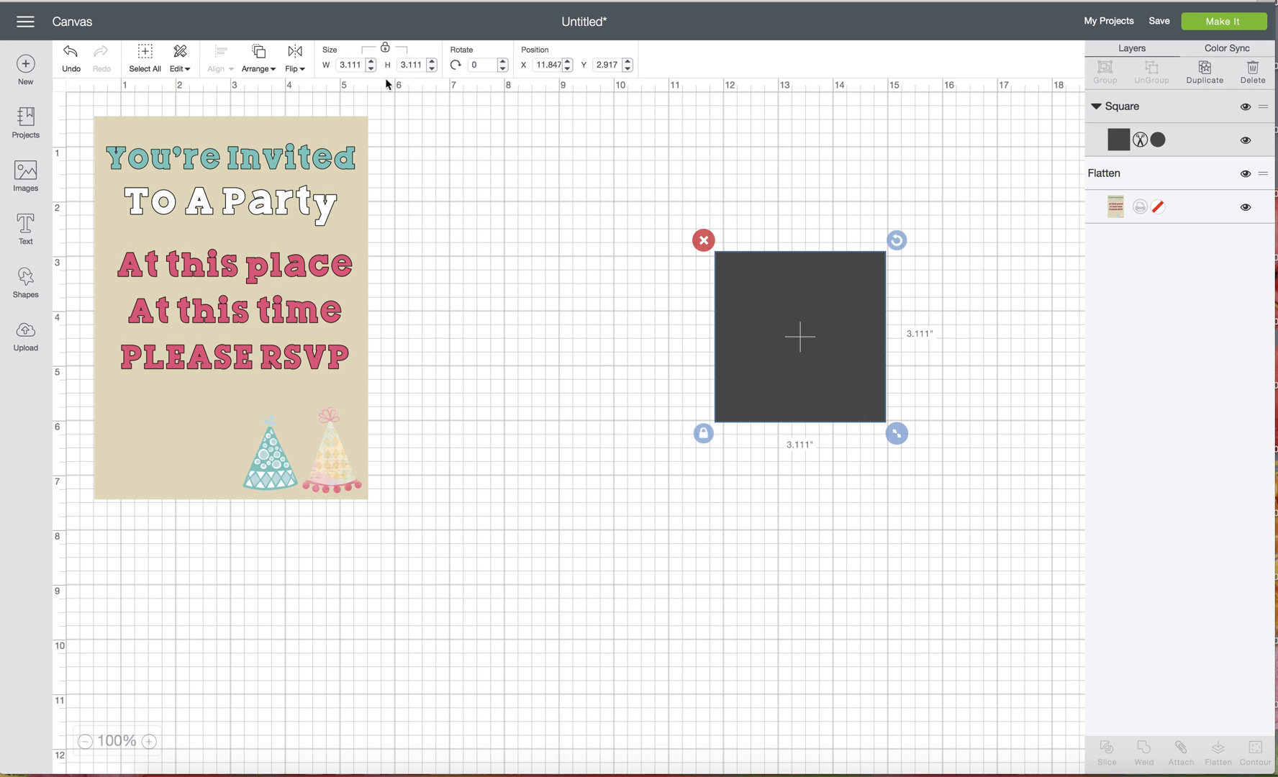
pyautogui.click(386, 49)
pyautogui.click(350, 65)
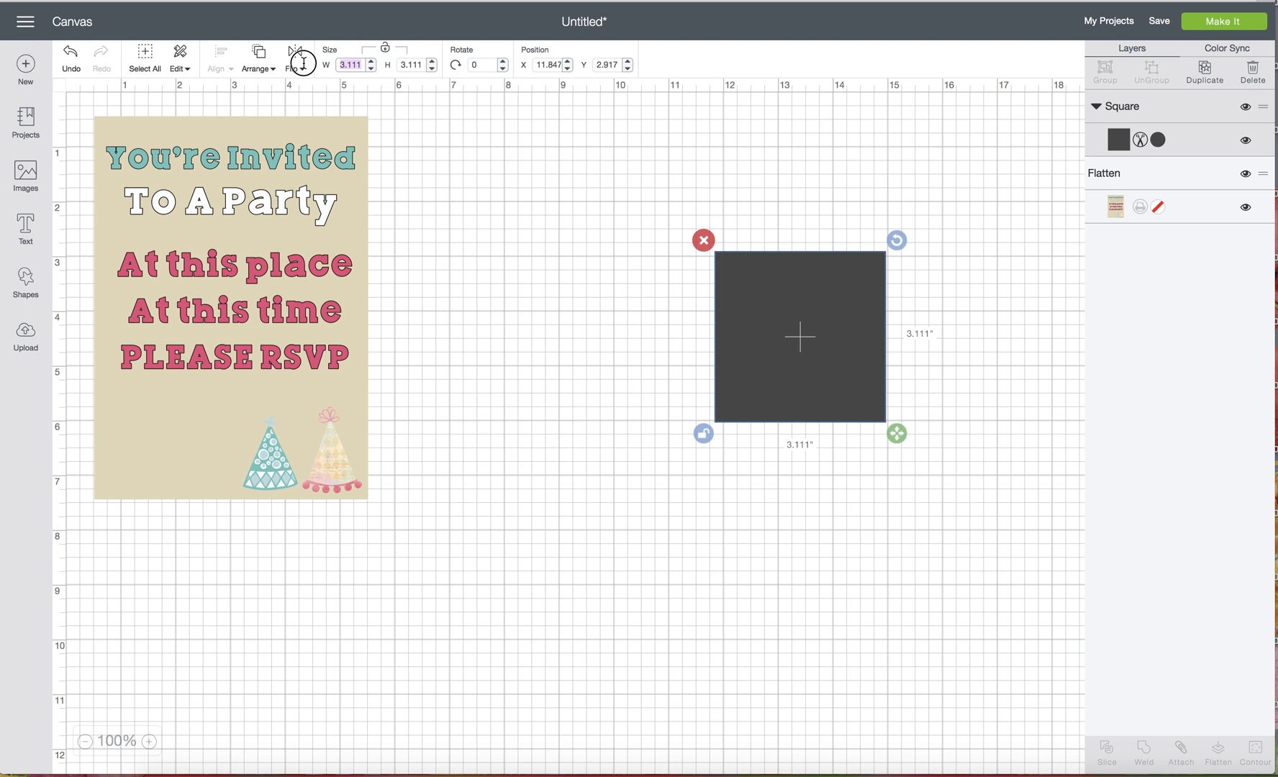
pyautogui.write('5.5')
pyautogui.press('Tab')
pyautogui.write('8')
pyautogui.press('Return')
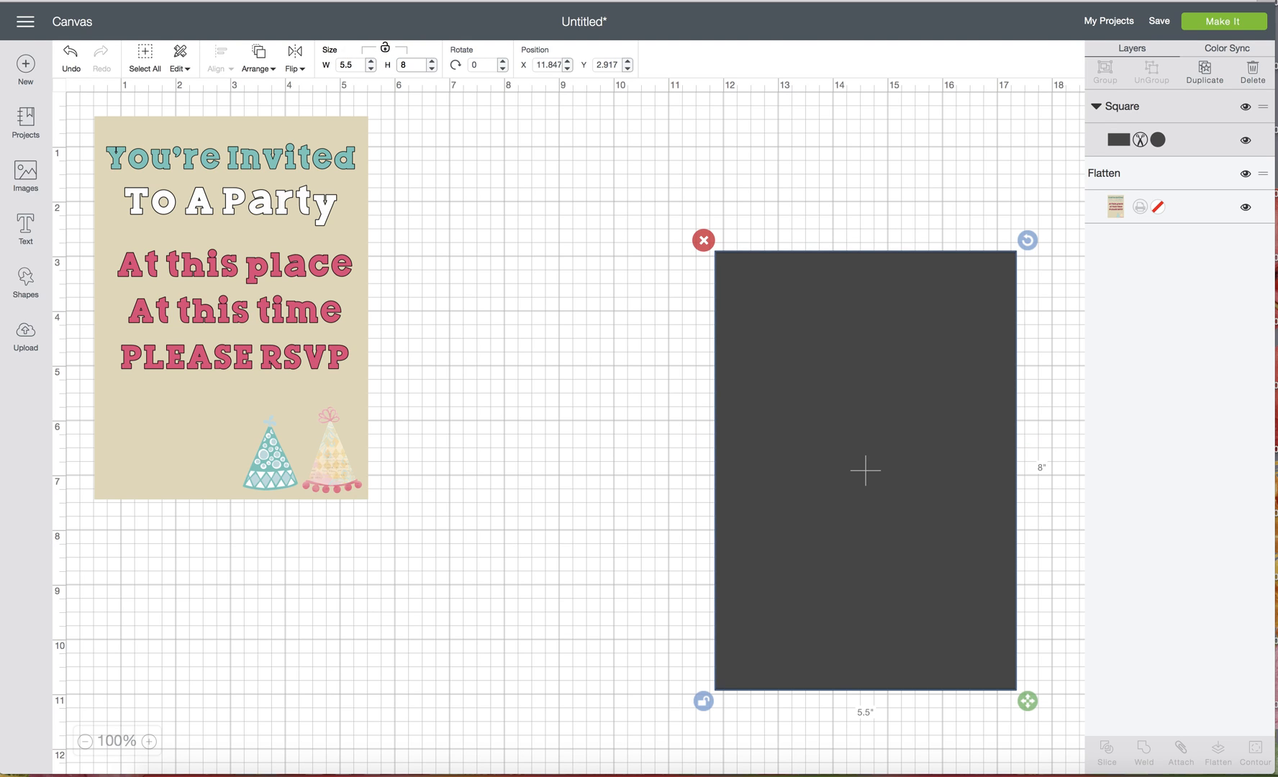
# Colour the 5.5 x 8 inch rectangle pale pinkish grey #E0D3D3 and move it nearer to the invitation
pyautogui.moveTo(865, 448); pyautogui.dragTo(730, 350)
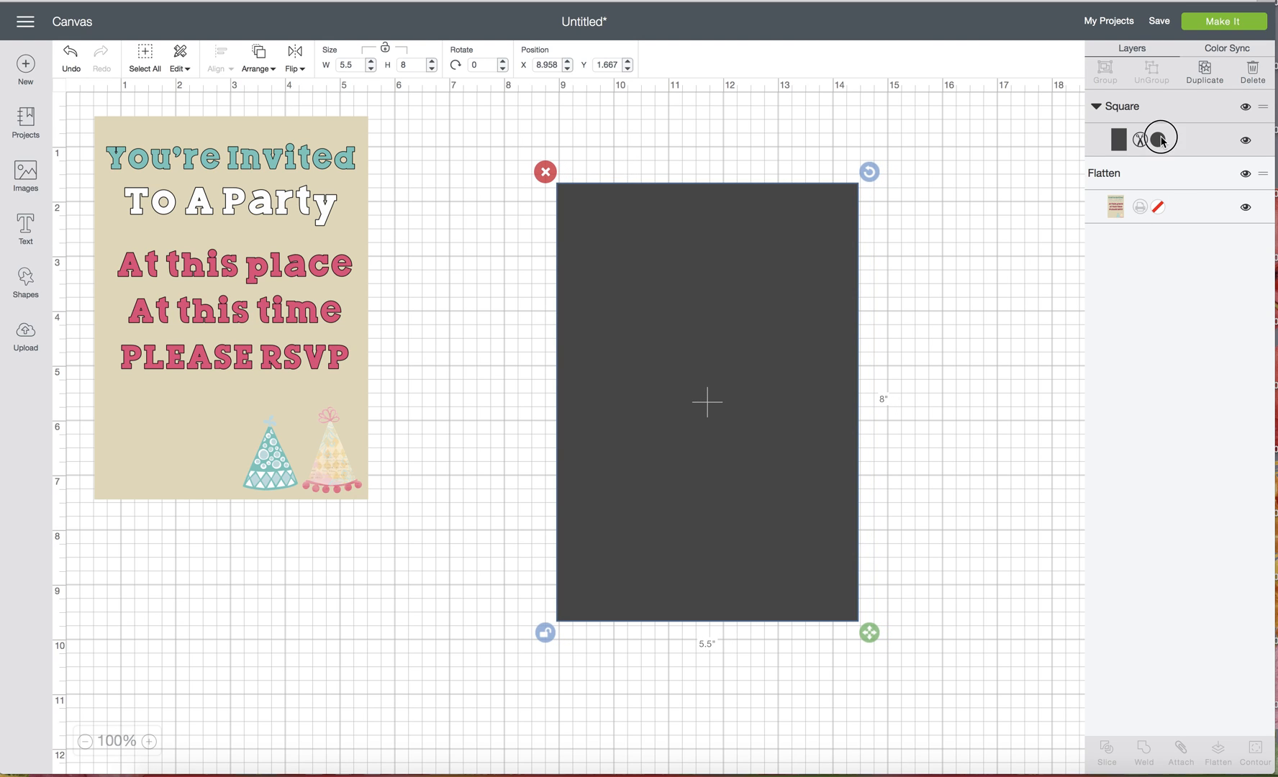
pyautogui.click(1158, 140)
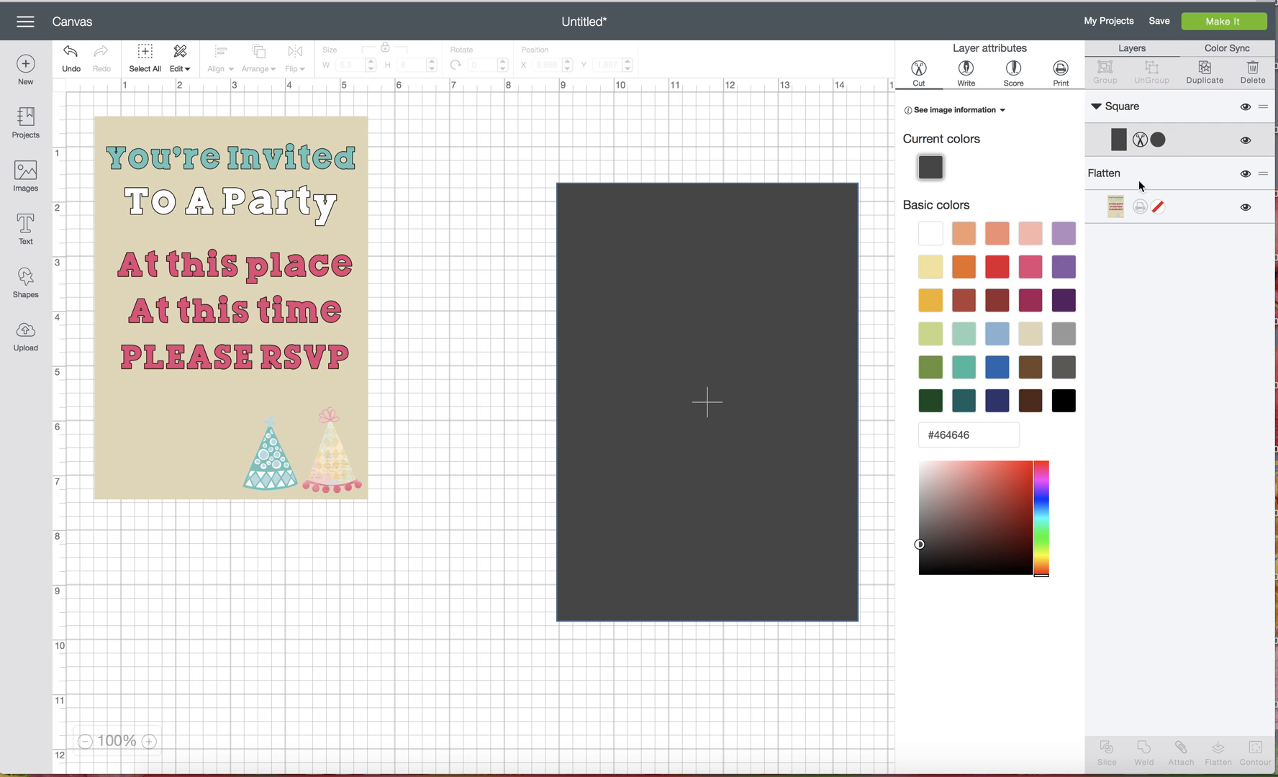
pyautogui.click(1063, 333)
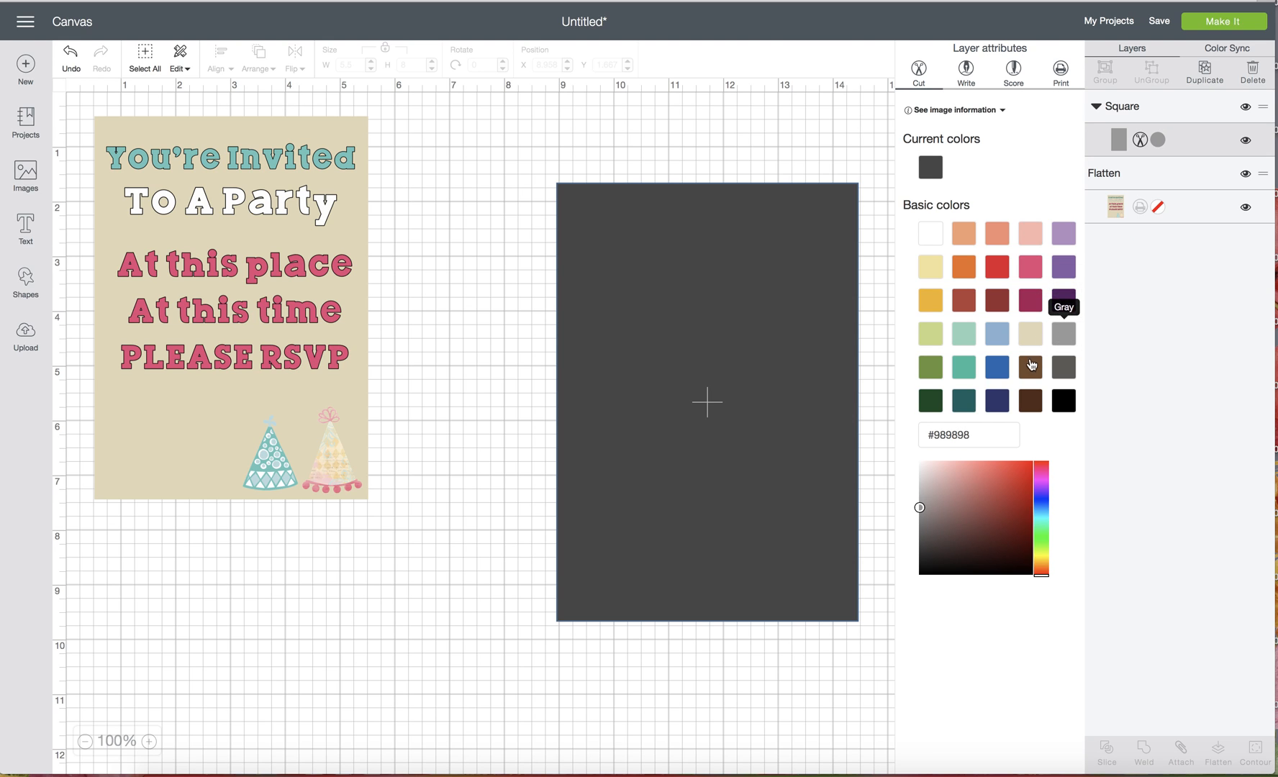
pyautogui.moveTo(919, 507); pyautogui.dragTo(926, 475)
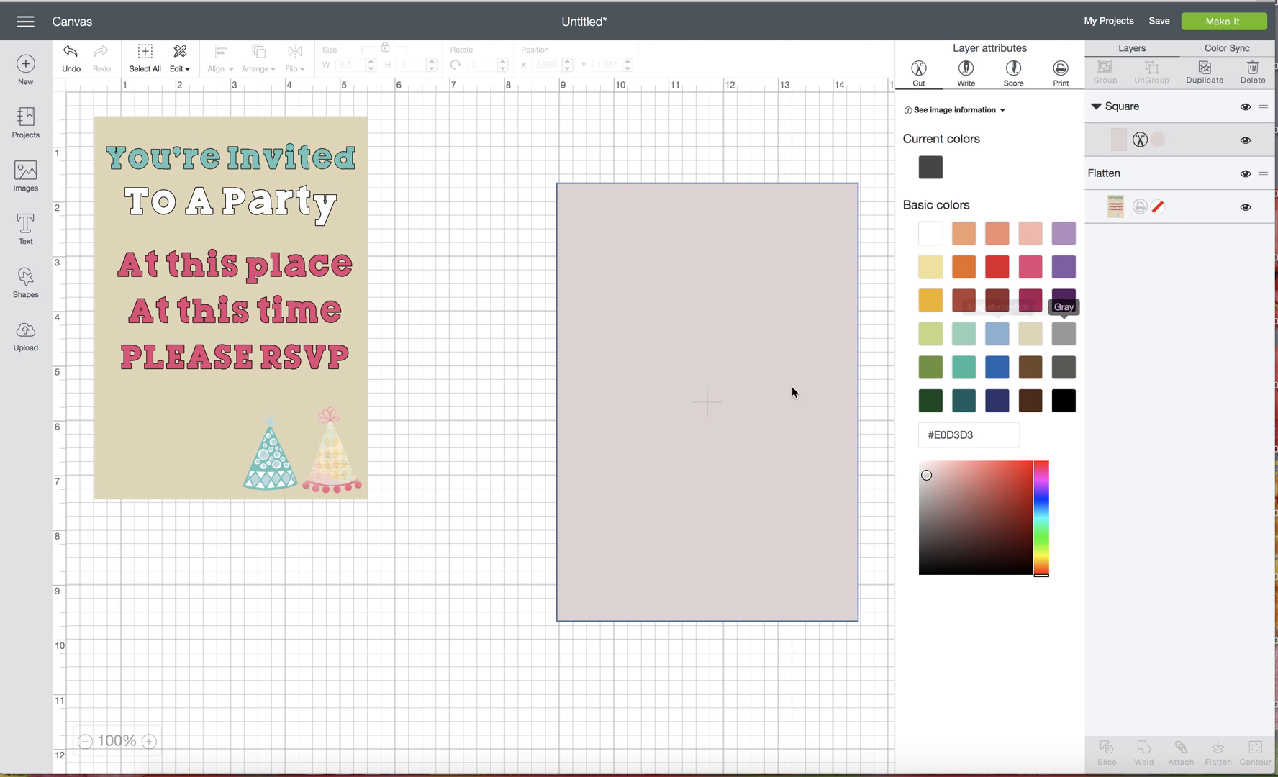
pyautogui.moveTo(676, 453); pyautogui.dragTo(636, 441)
pyautogui.click(886, 459)
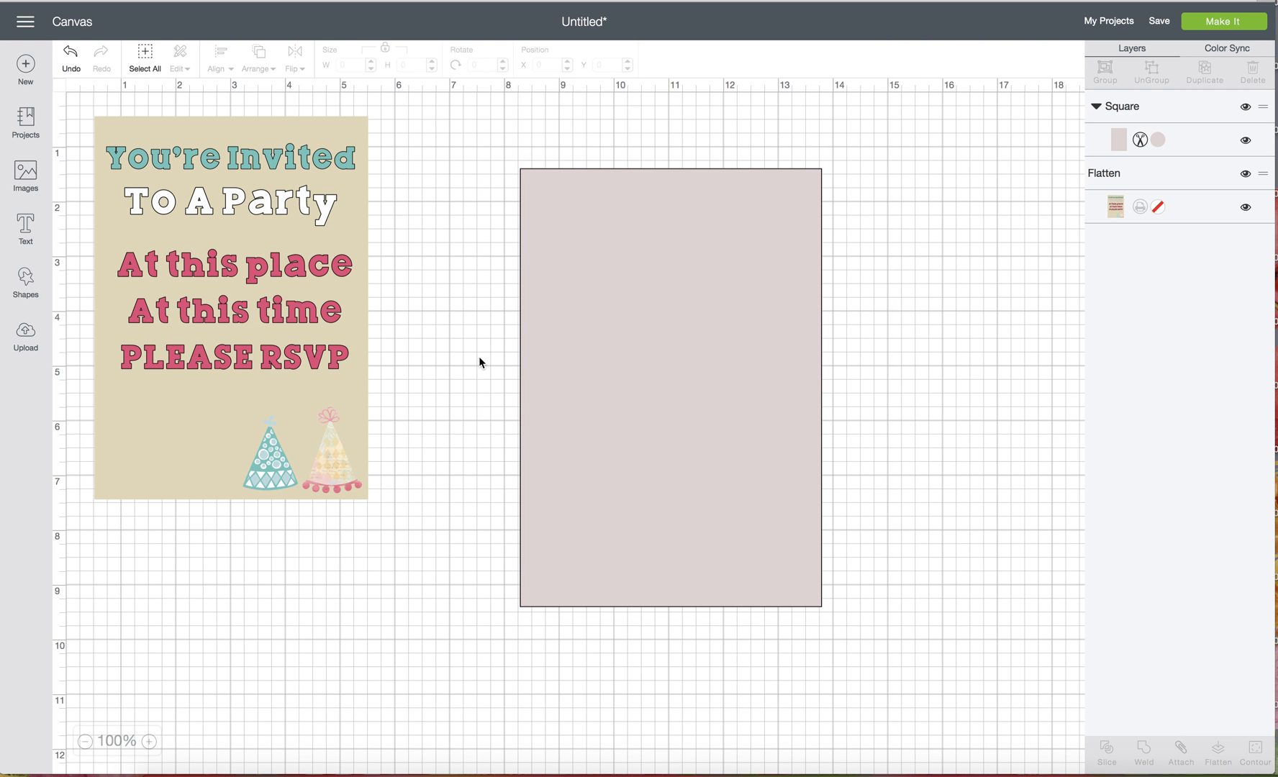
# Add a score line just right of the rectangle, at about X 14.2 and Y 3.99 inches, and hide the flattened invitation
pyautogui.click(26, 280)
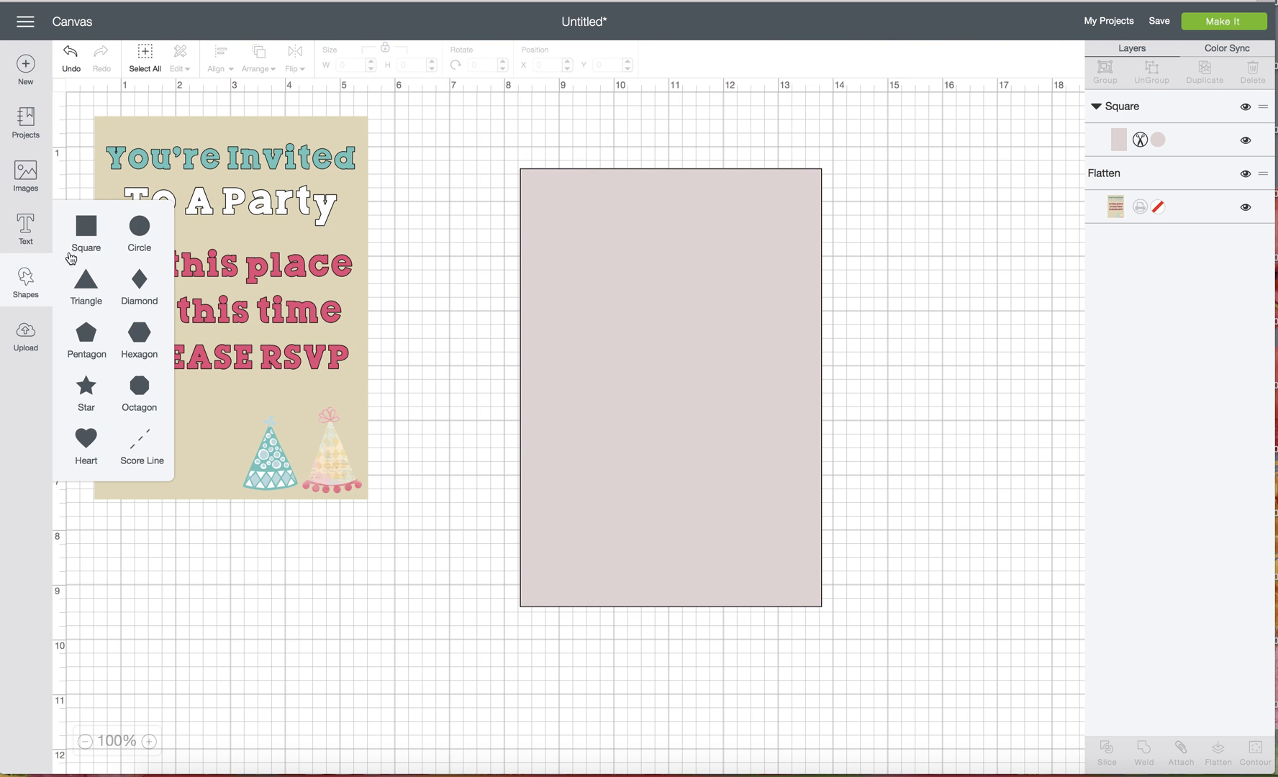
pyautogui.click(140, 438)
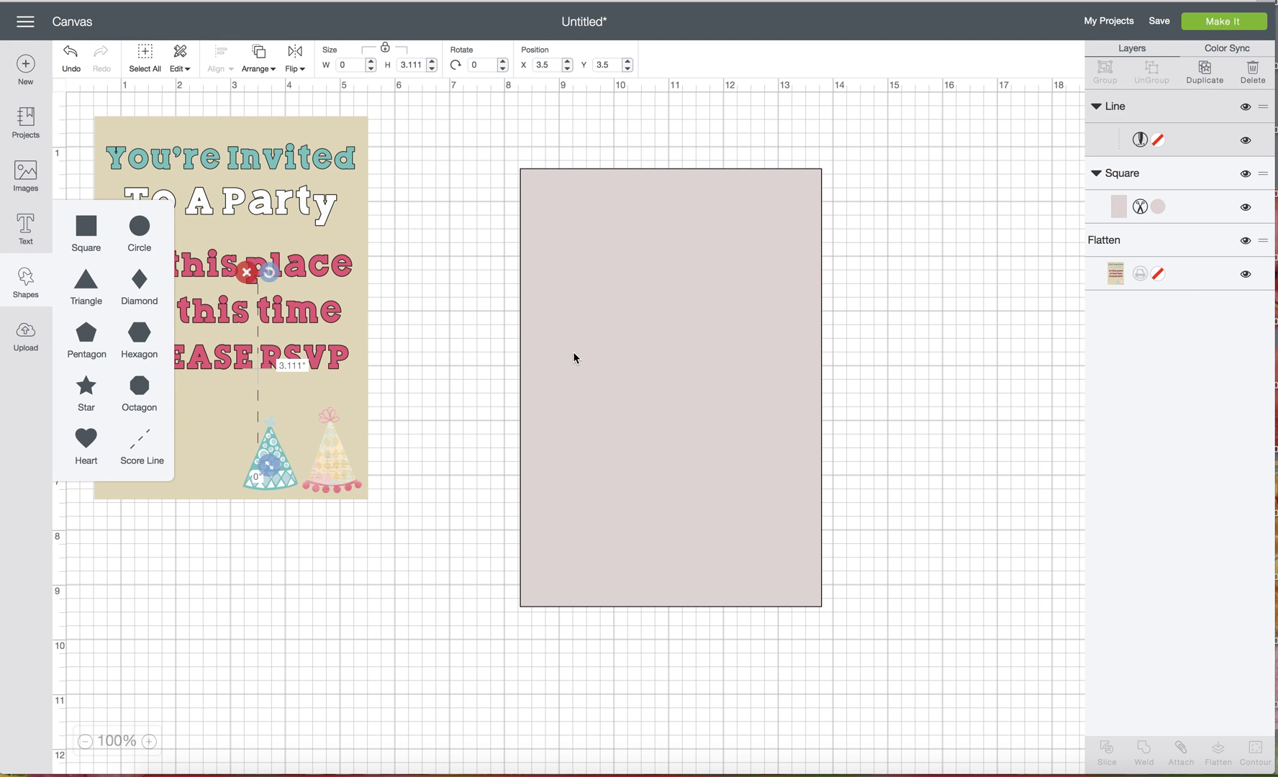
pyautogui.moveTo(257, 373); pyautogui.dragTo(841, 394)
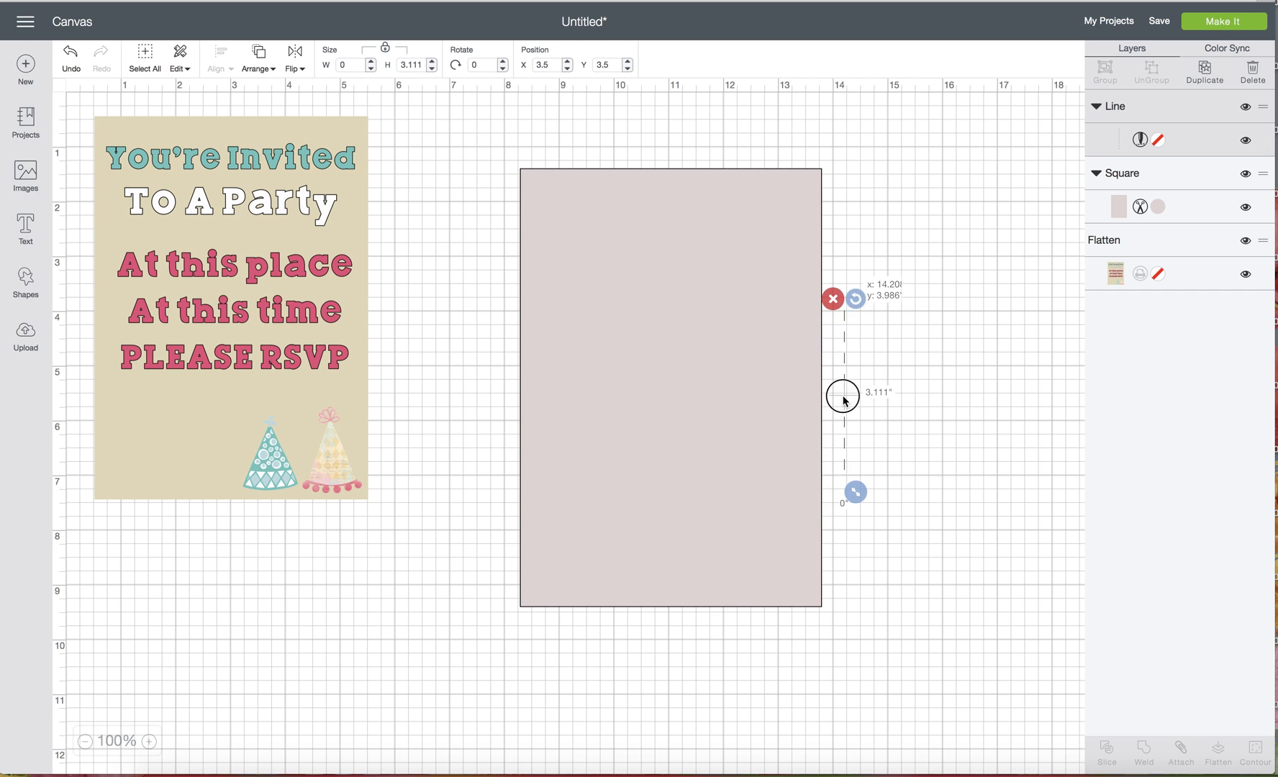
pyautogui.click(328, 210)
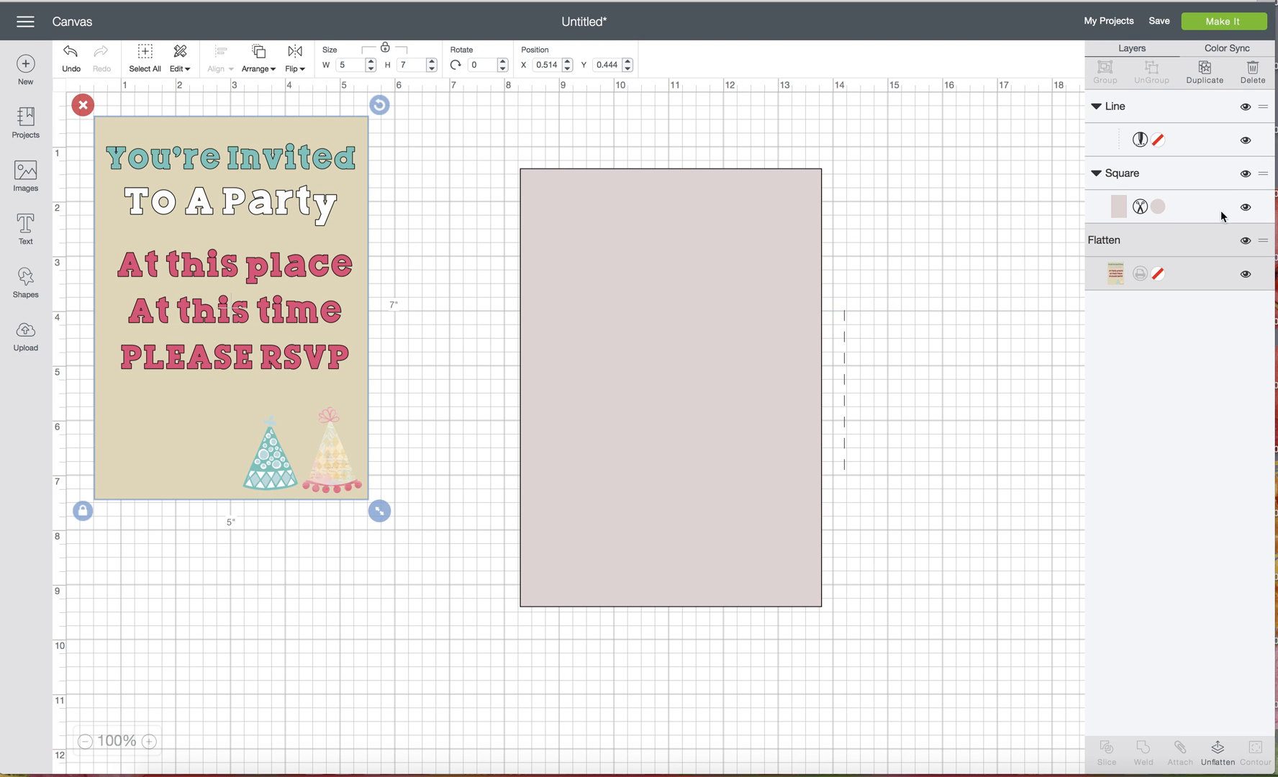
pyautogui.click(1245, 240)
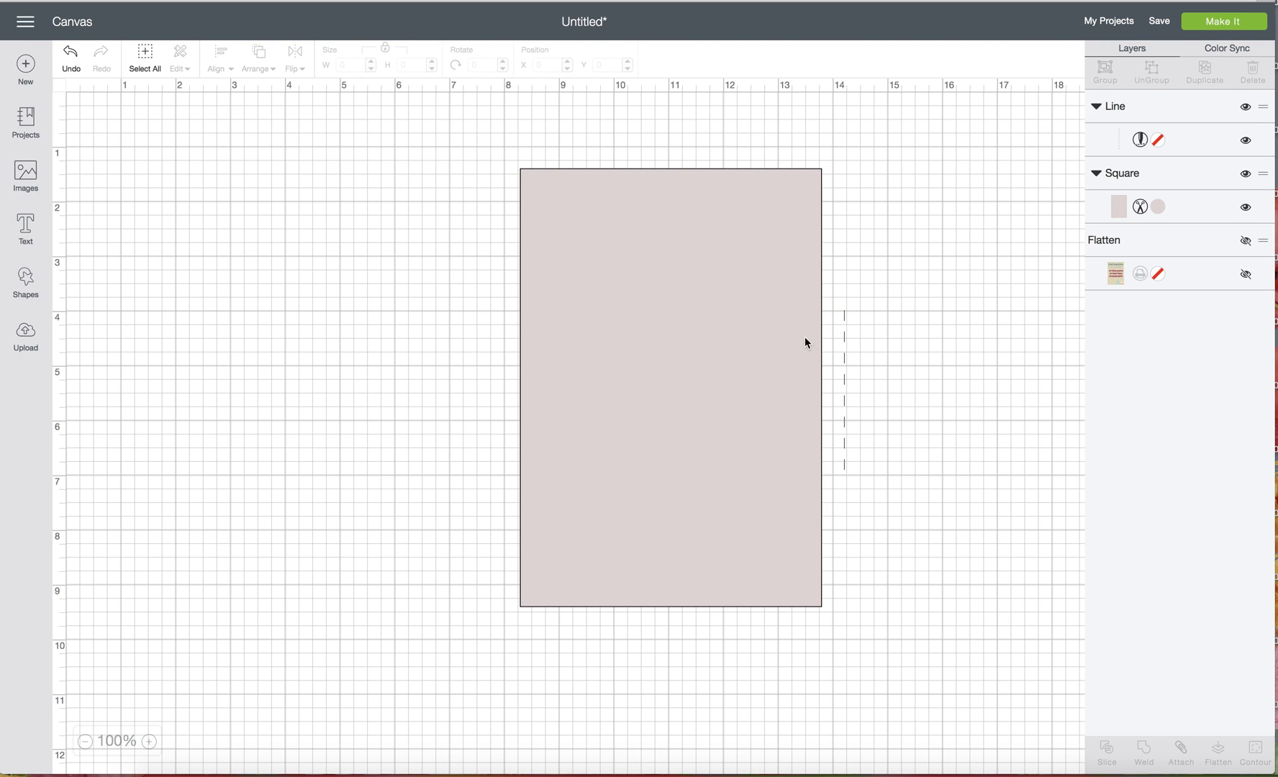
# Move the score line clear of the rectangle, rotate it 90 degrees to horizontal and set its length to 5.5 inches
pyautogui.moveTo(844, 390); pyautogui.dragTo(351, 329)
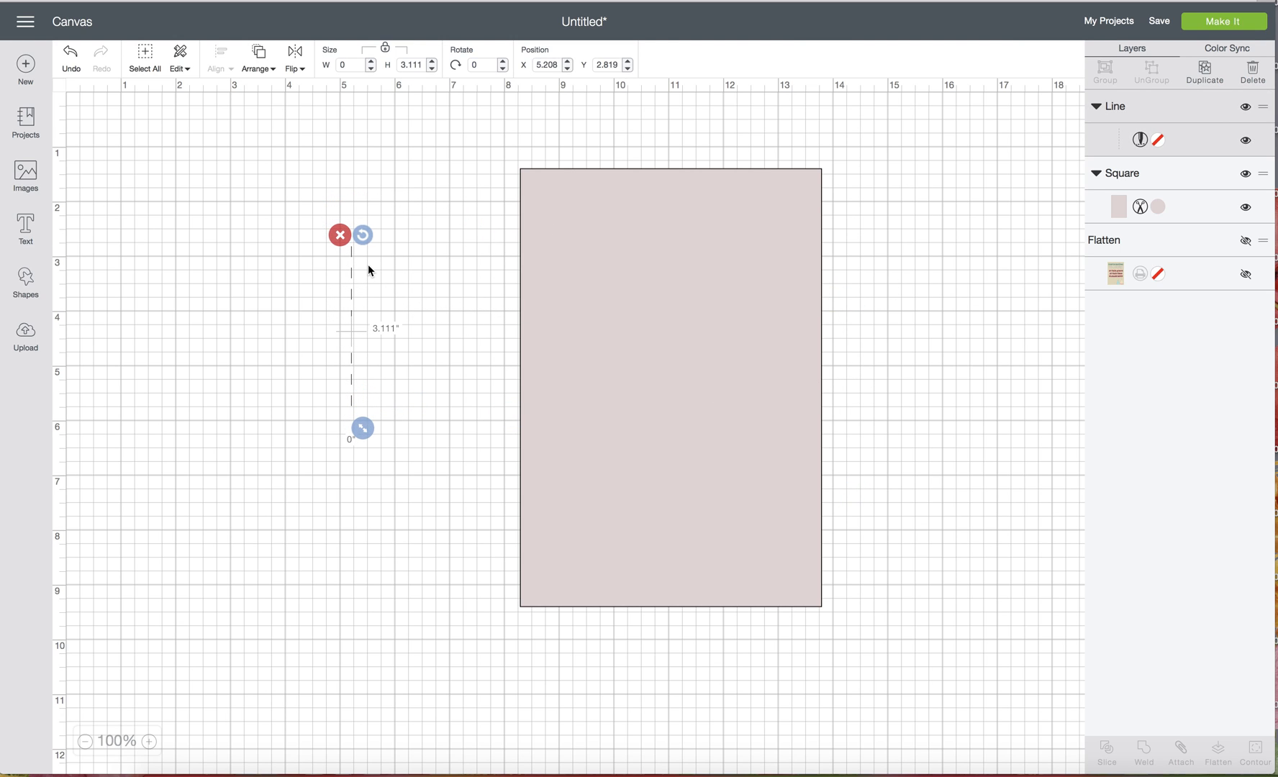
pyautogui.moveTo(362, 234); pyautogui.dragTo(400, 330)
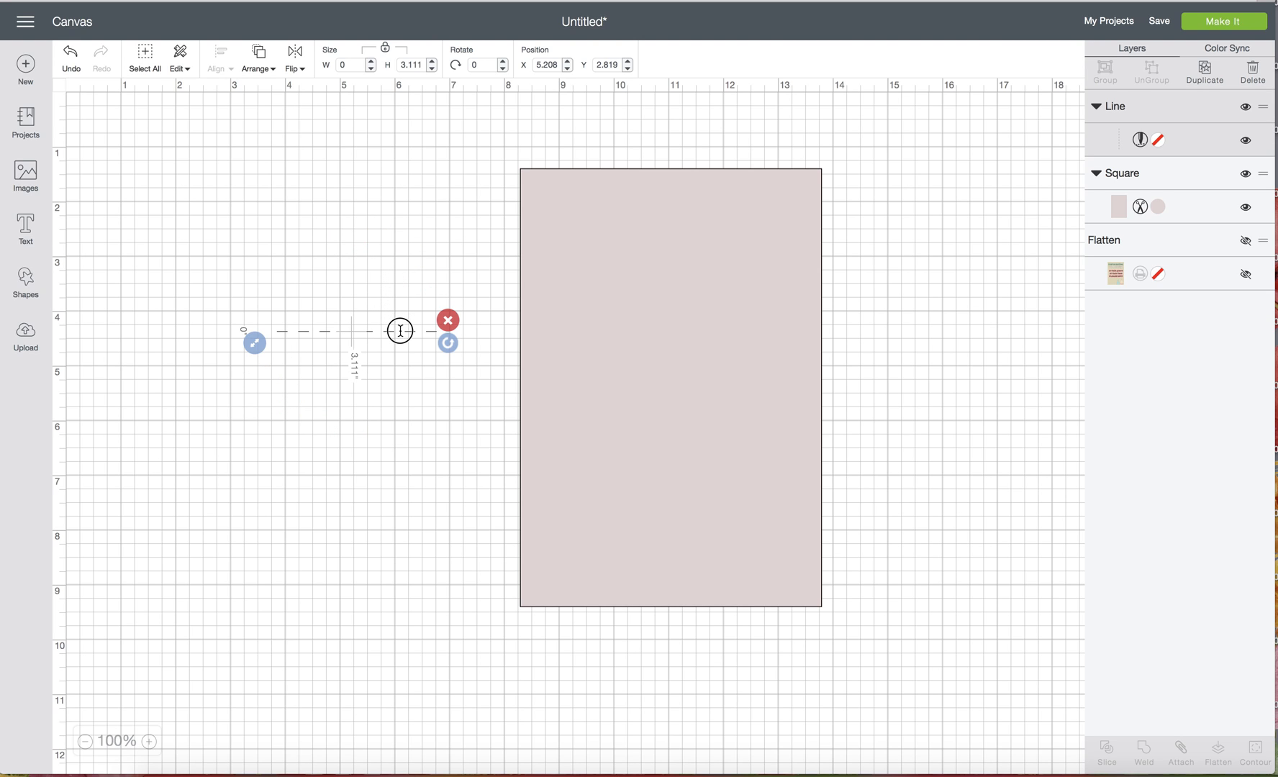
pyautogui.moveTo(400, 330); pyautogui.dragTo(399, 330)
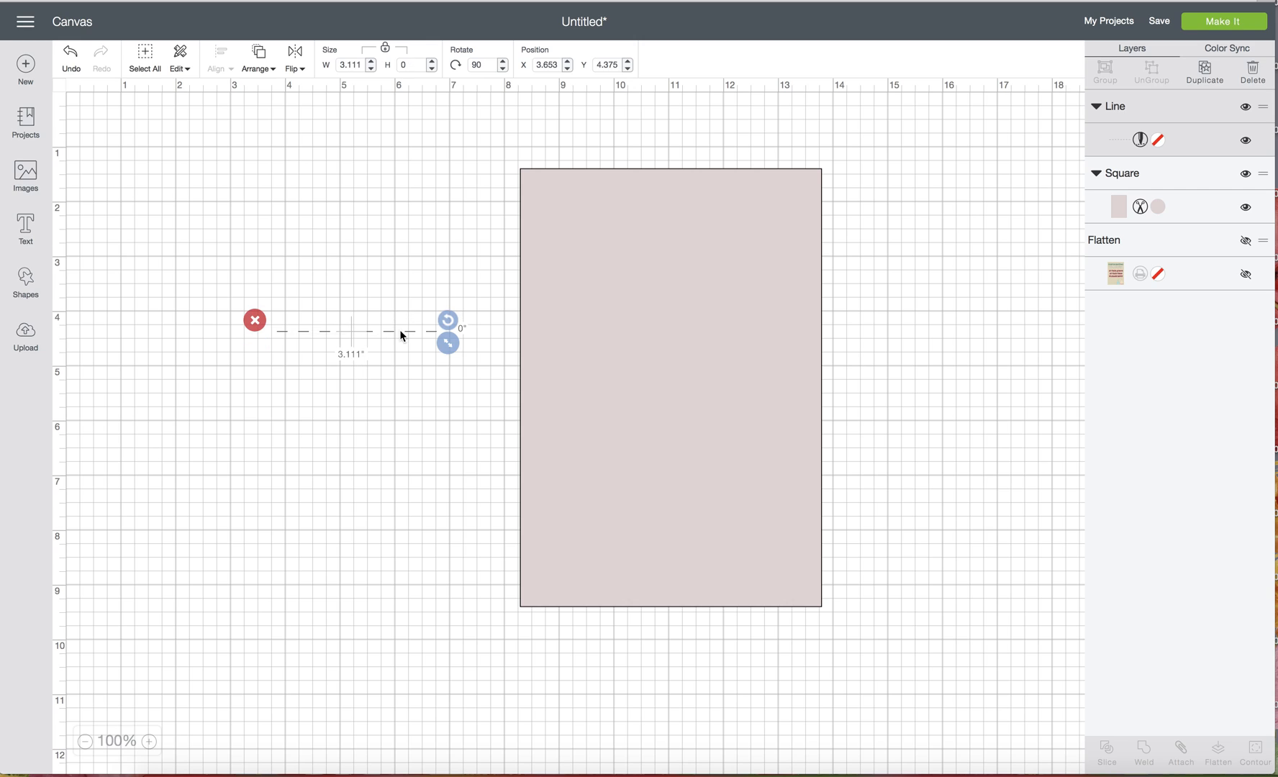
pyautogui.click(363, 424)
pyautogui.click(360, 331)
pyautogui.click(323, 64)
pyautogui.write('5.5')
pyautogui.press('Return')
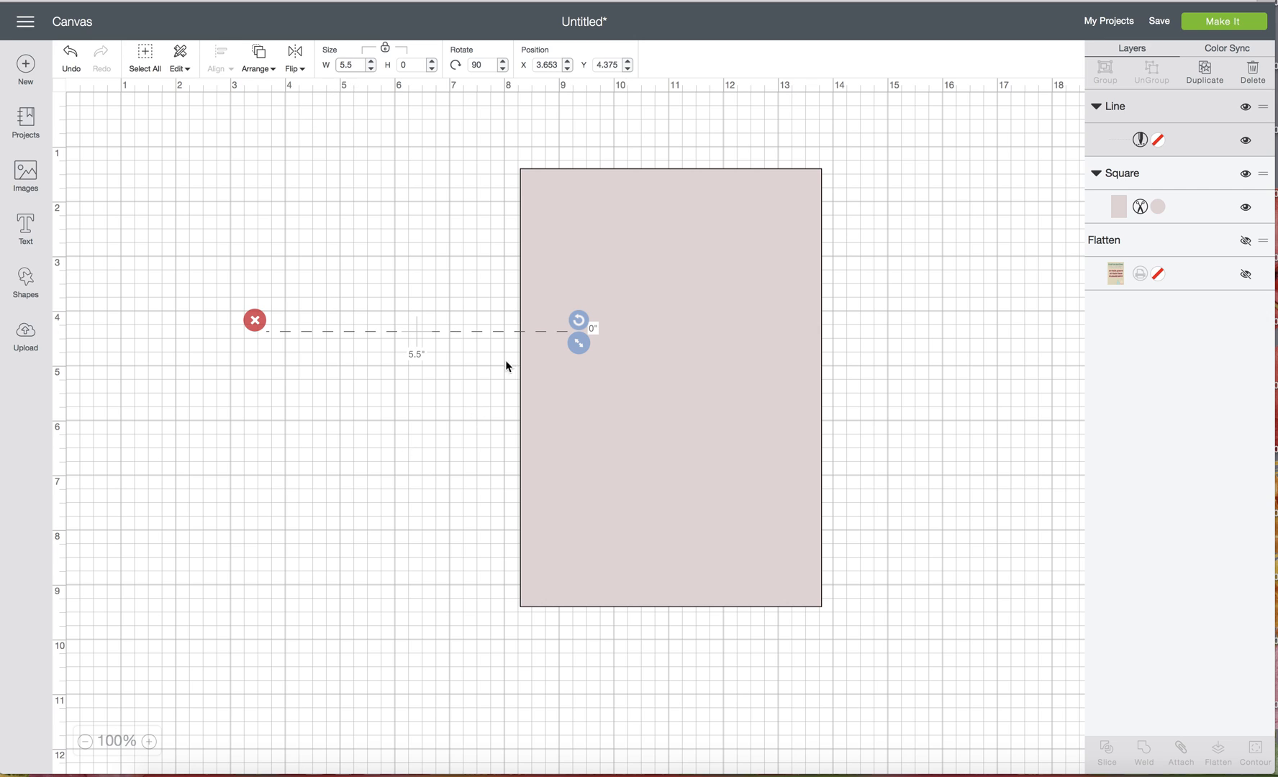
# Center the horizontal score line and the 5.5 x 8 inch rectangle on each other, and hide the score line
pyautogui.moveTo(419, 334); pyautogui.dragTo(666, 363)
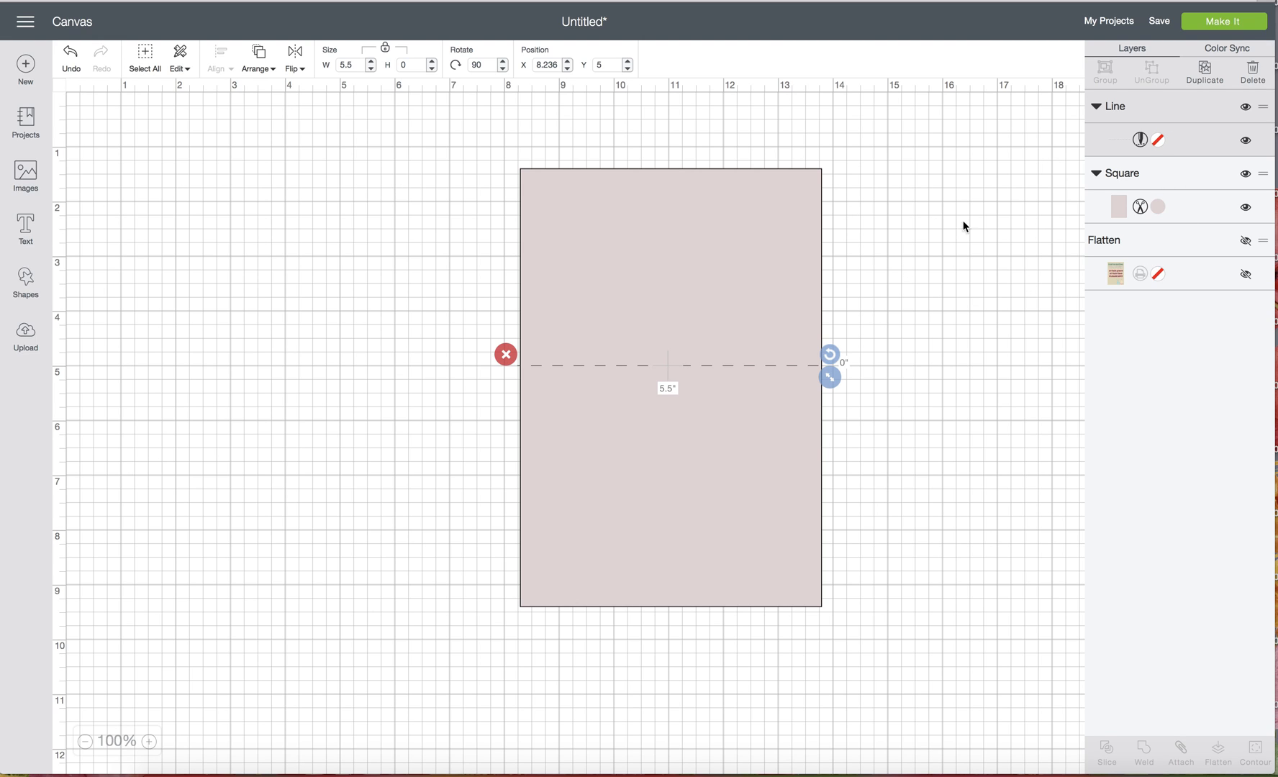
pyautogui.keyDown('shift'); pyautogui.click(772, 258); pyautogui.keyUp('shift')
pyautogui.click(222, 55)
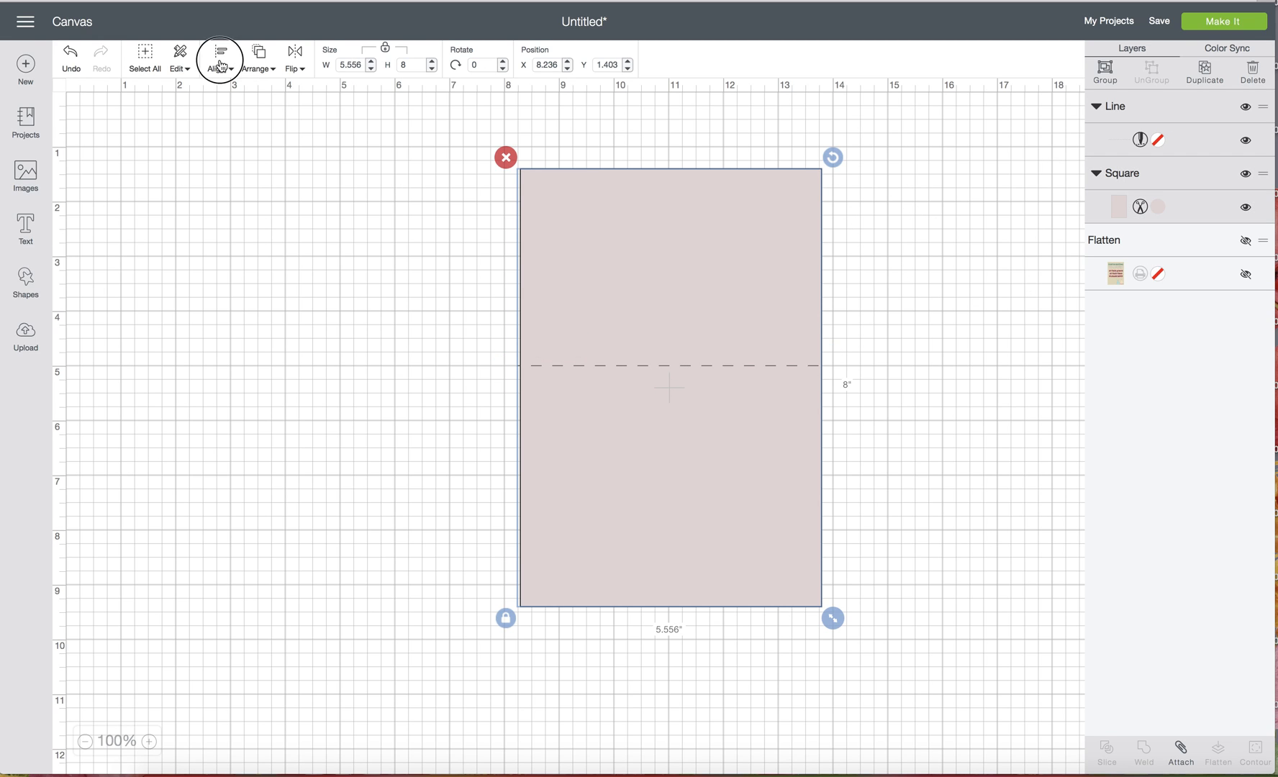
pyautogui.click(215, 226)
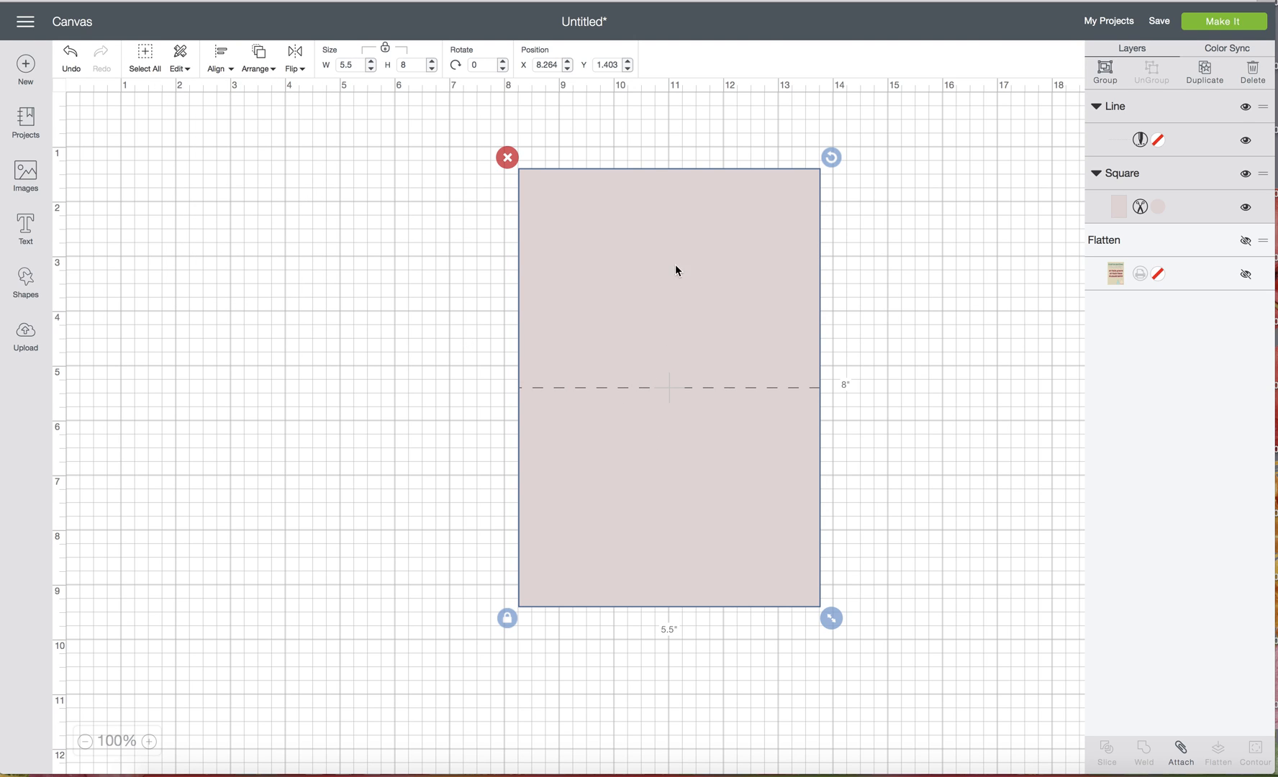
pyautogui.click(887, 369)
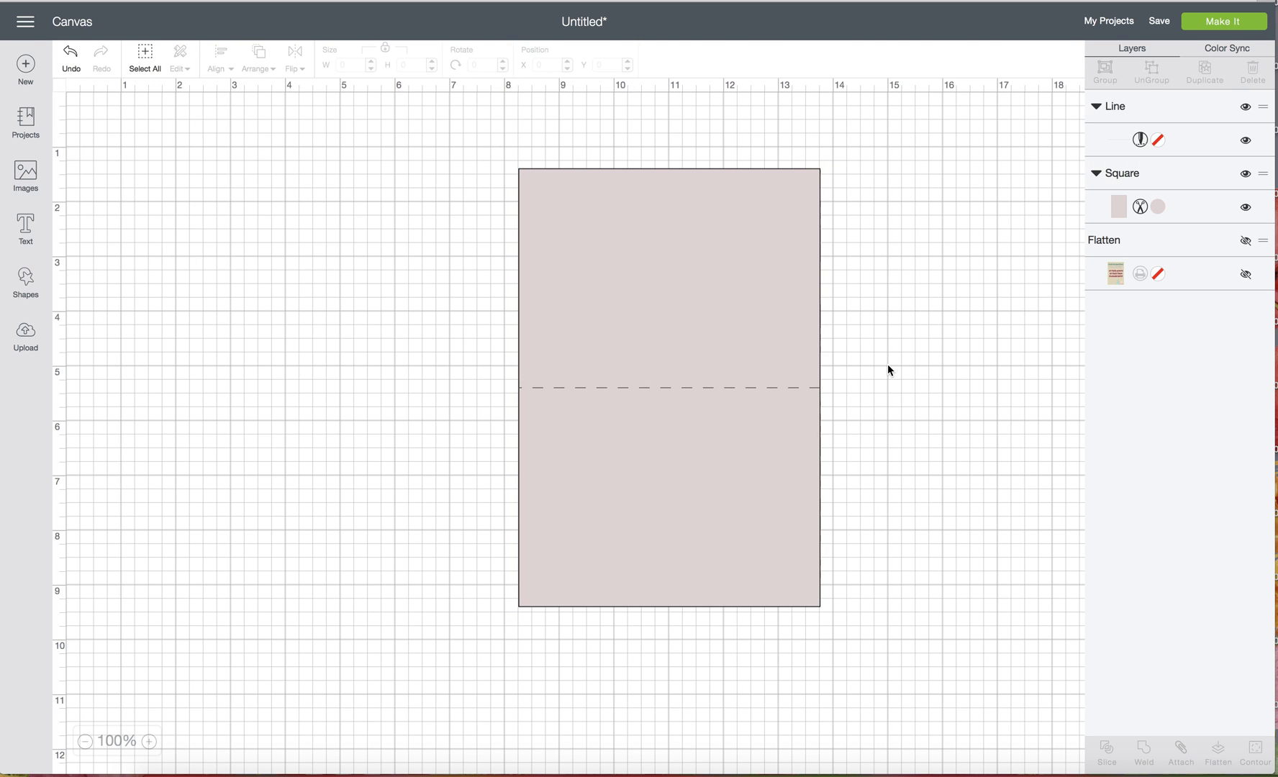
pyautogui.click(697, 388)
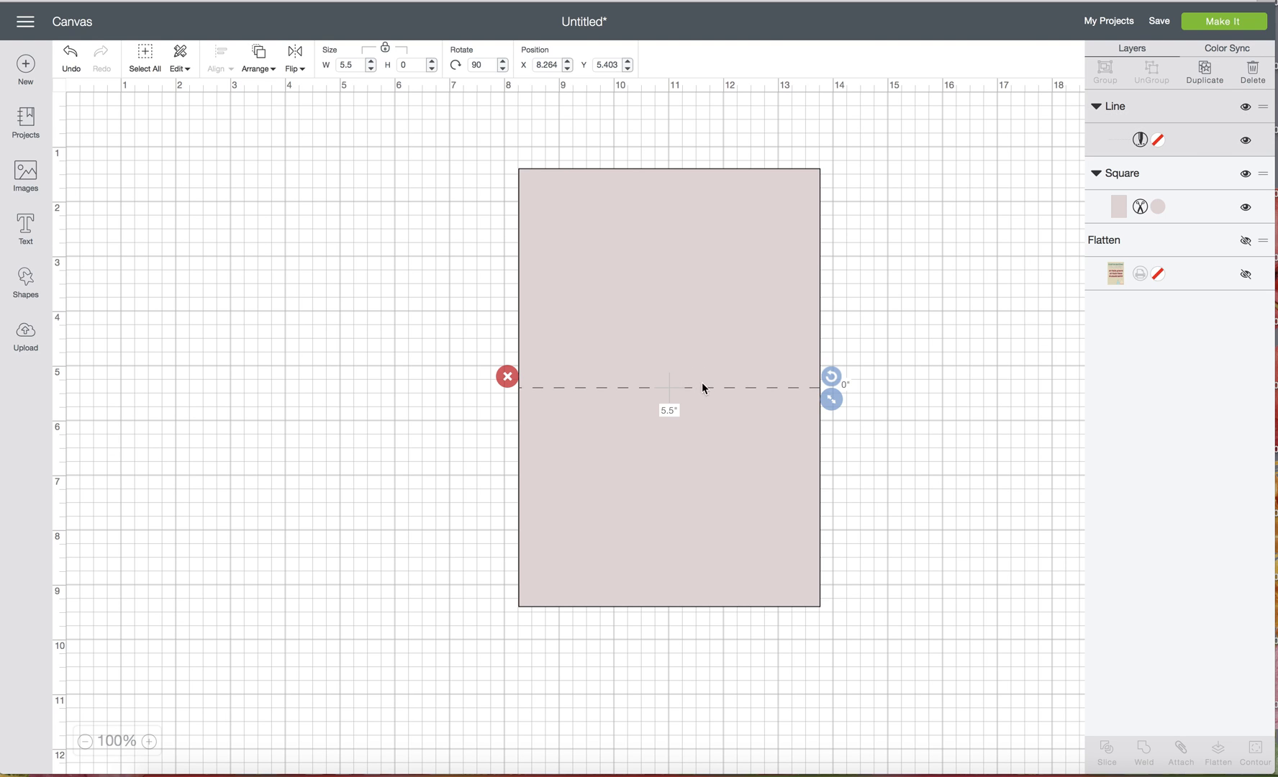
pyautogui.click(1246, 108)
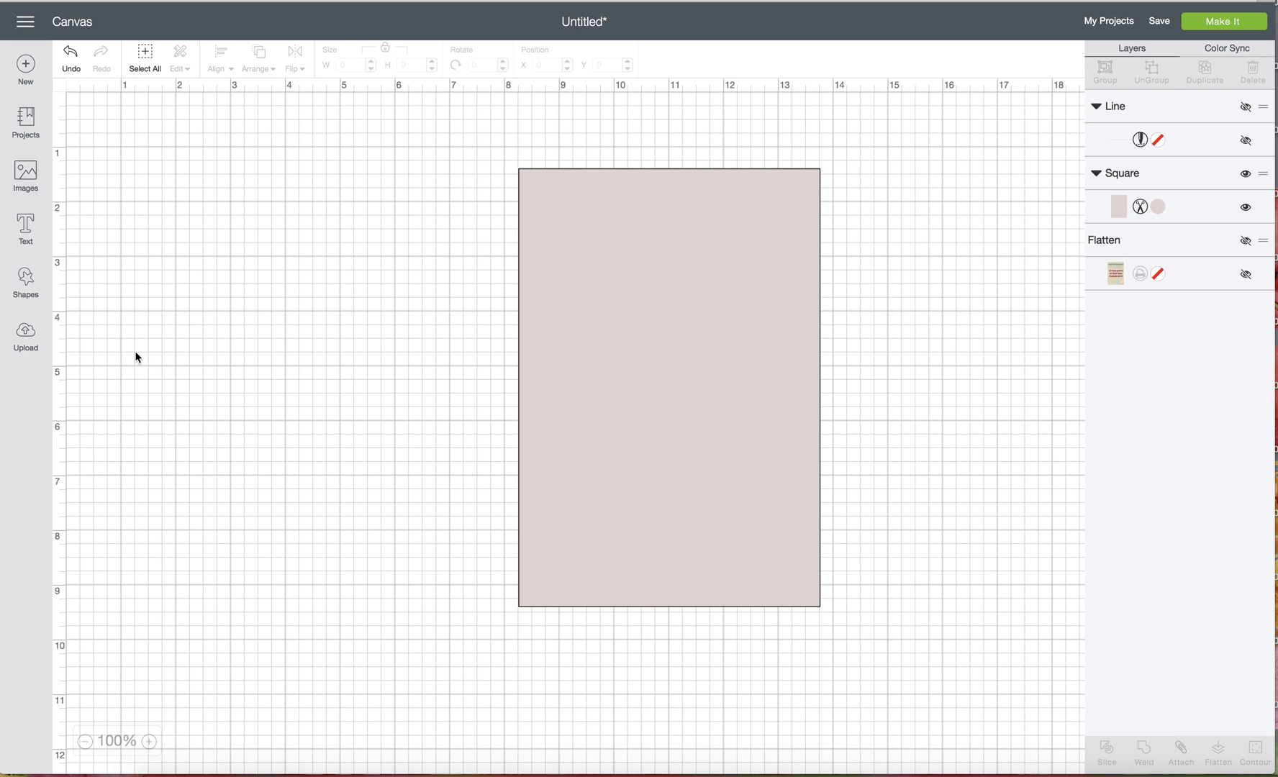
# Add a star about 2.03 x 1.94 inches in size on the lower half of the rectangle
pyautogui.click(26, 280)
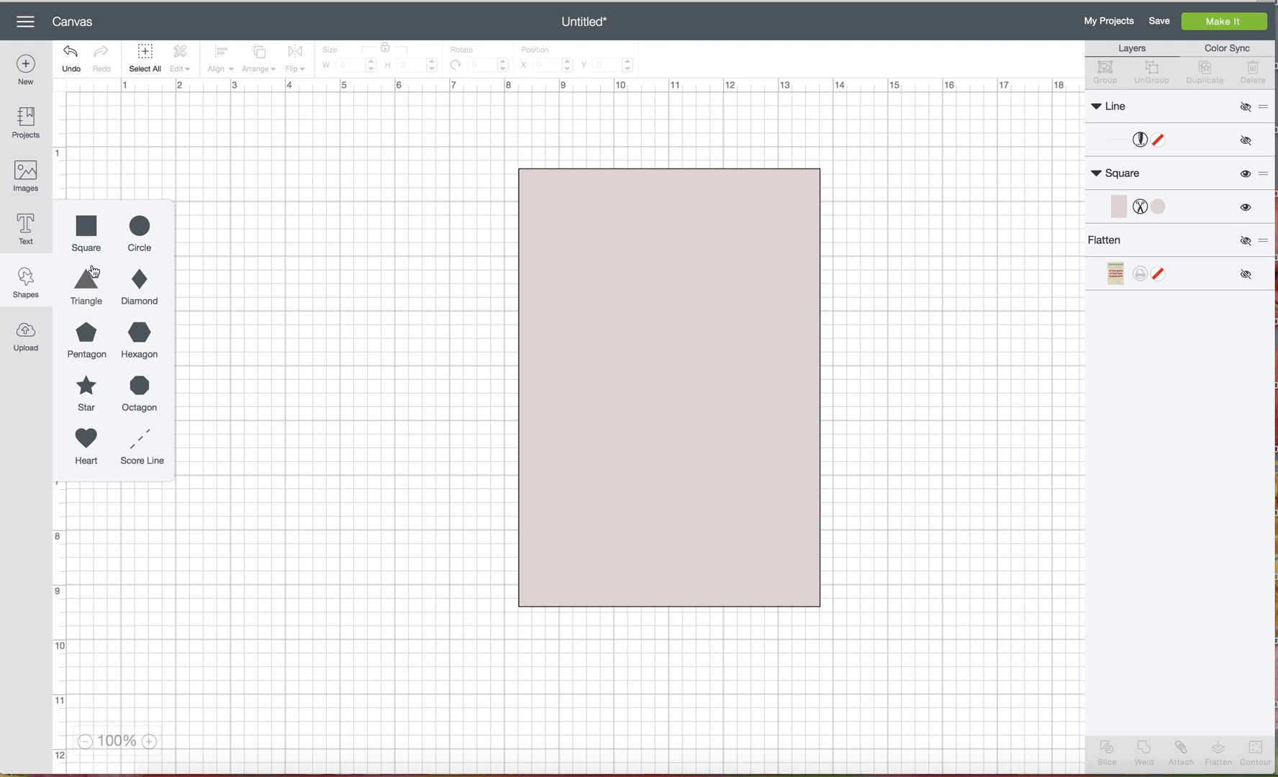
pyautogui.click(86, 386)
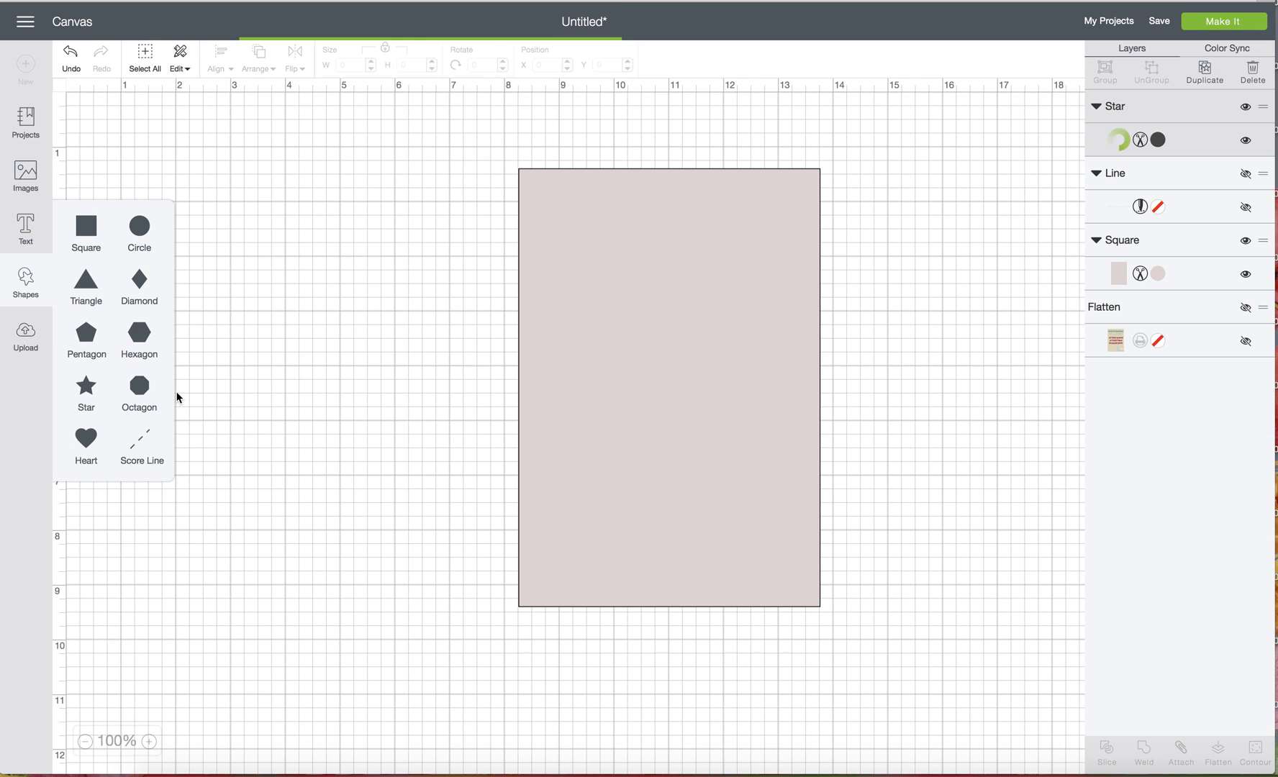
pyautogui.moveTo(370, 434); pyautogui.dragTo(678, 536)
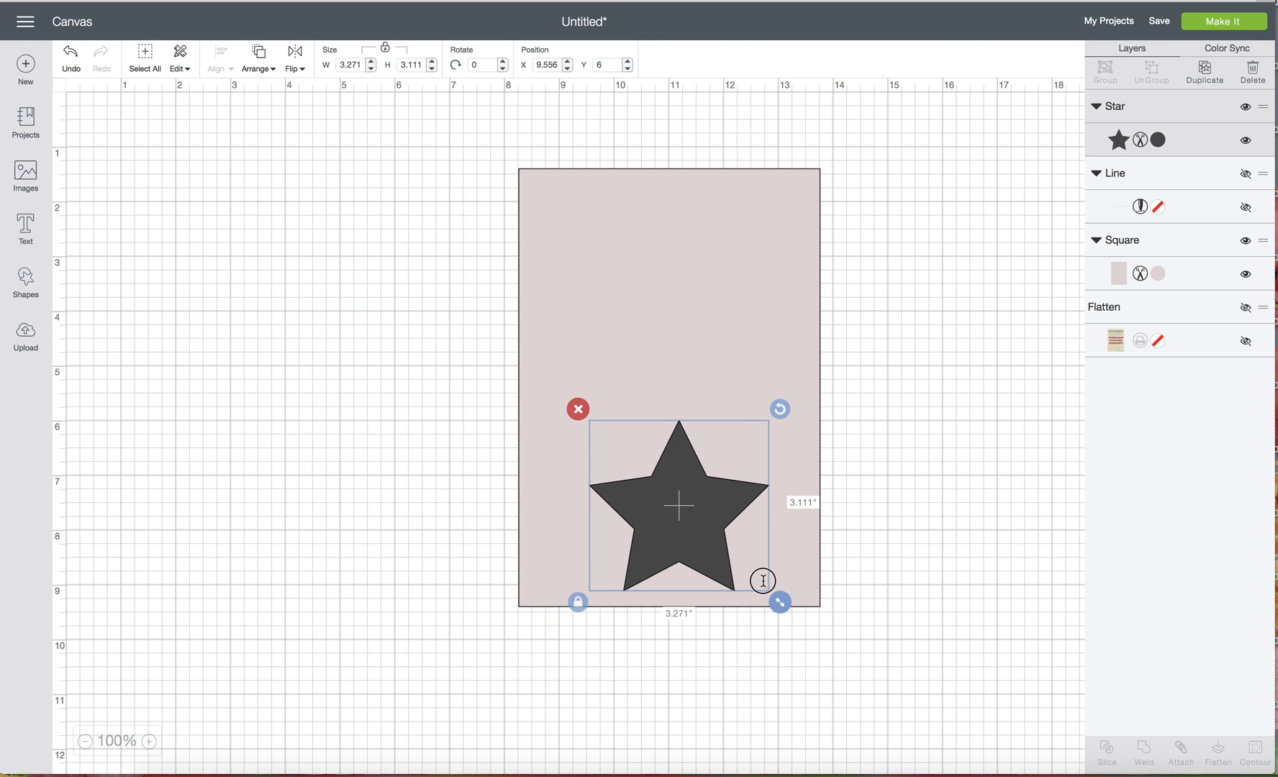
pyautogui.moveTo(769, 587); pyautogui.dragTo(699, 519)
pyautogui.moveTo(646, 472); pyautogui.dragTo(672, 523)
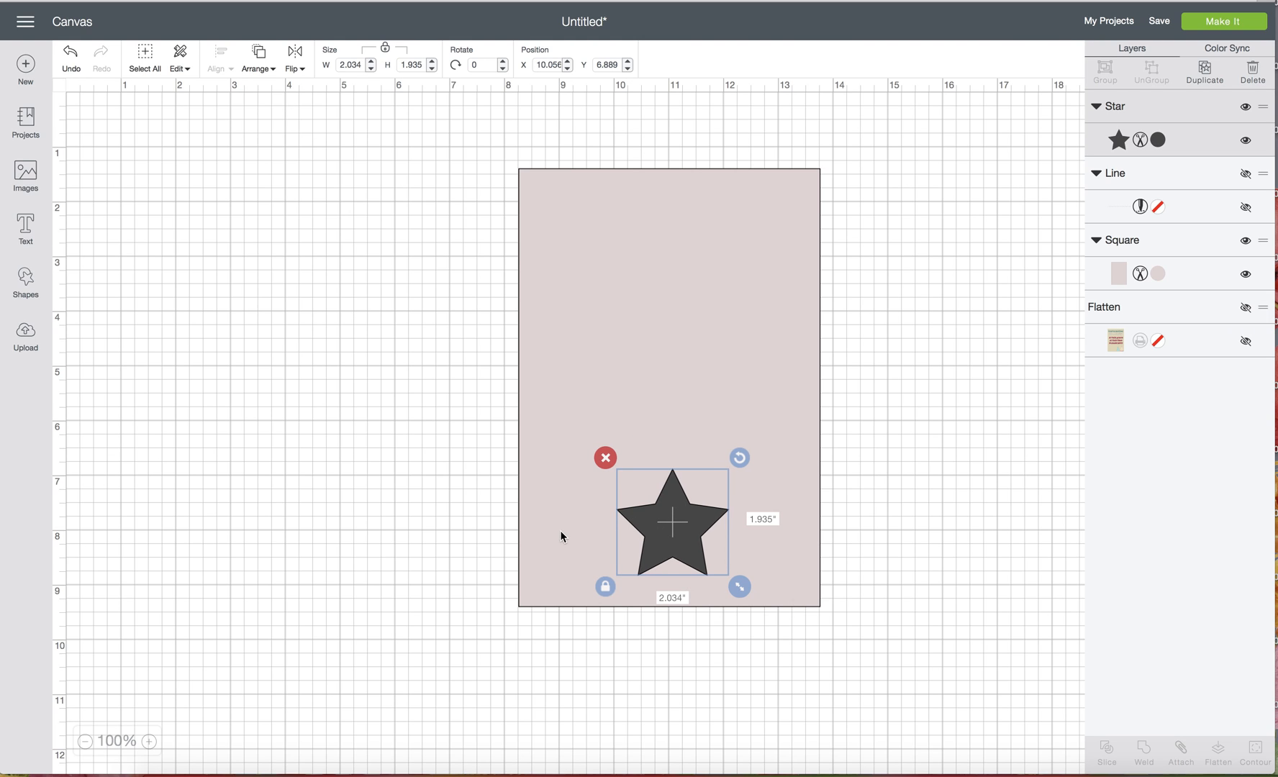
# Try the Center Vertically alignment on the star and the rectangle, and undo it
pyautogui.keyDown('shift'); pyautogui.click(519, 536); pyautogui.keyUp('shift')
pyautogui.click(220, 65)
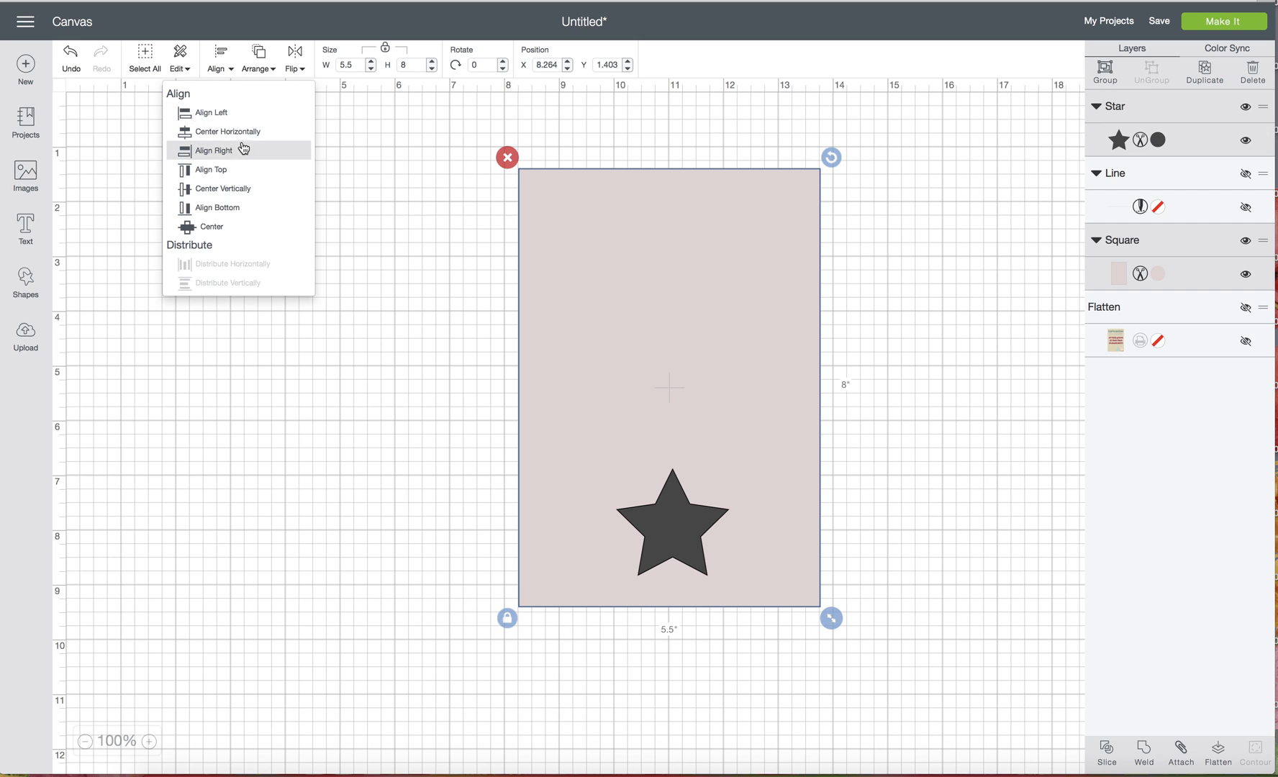
pyautogui.click(255, 195)
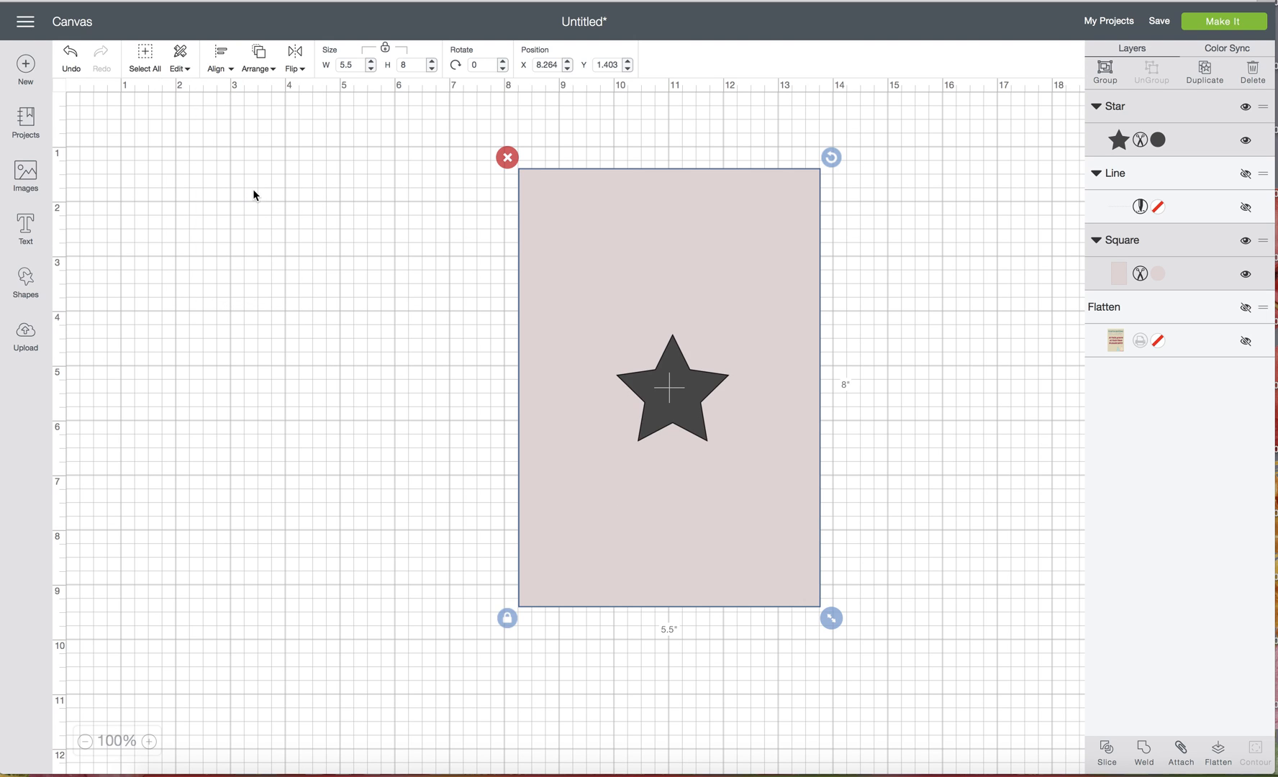
pyautogui.click(71, 63)
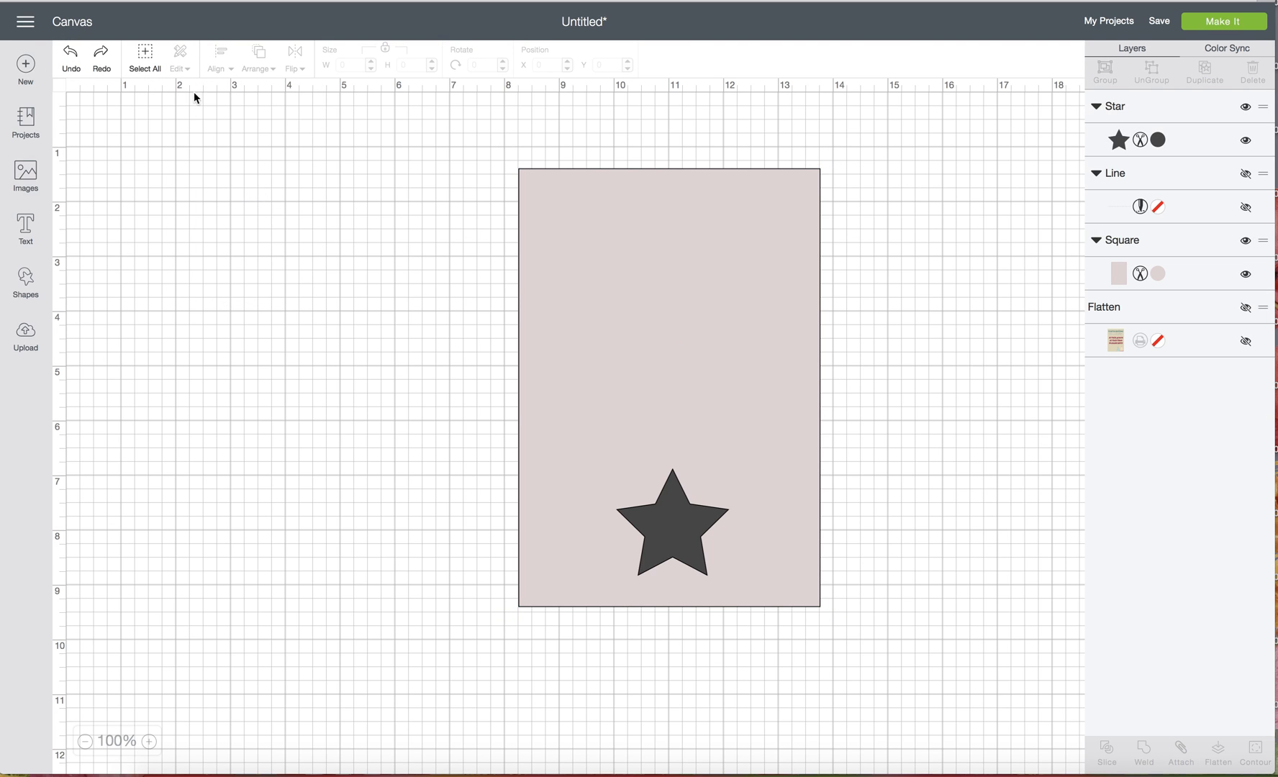
# Center the star horizontally on the rectangle, keeping it in the lower half
pyautogui.click(644, 512)
pyautogui.keyDown('shift'); pyautogui.click(555, 524); pyautogui.keyUp('shift')
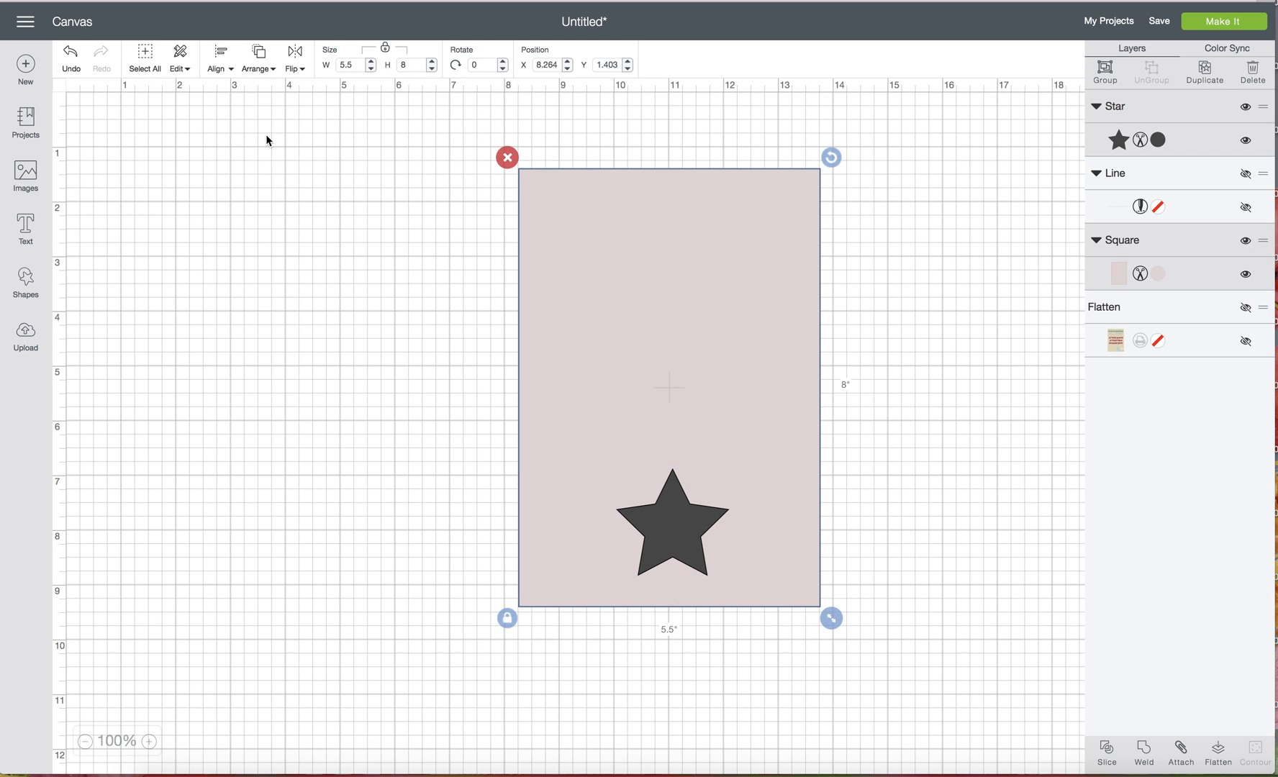
pyautogui.click(260, 67)
pyautogui.click(220, 69)
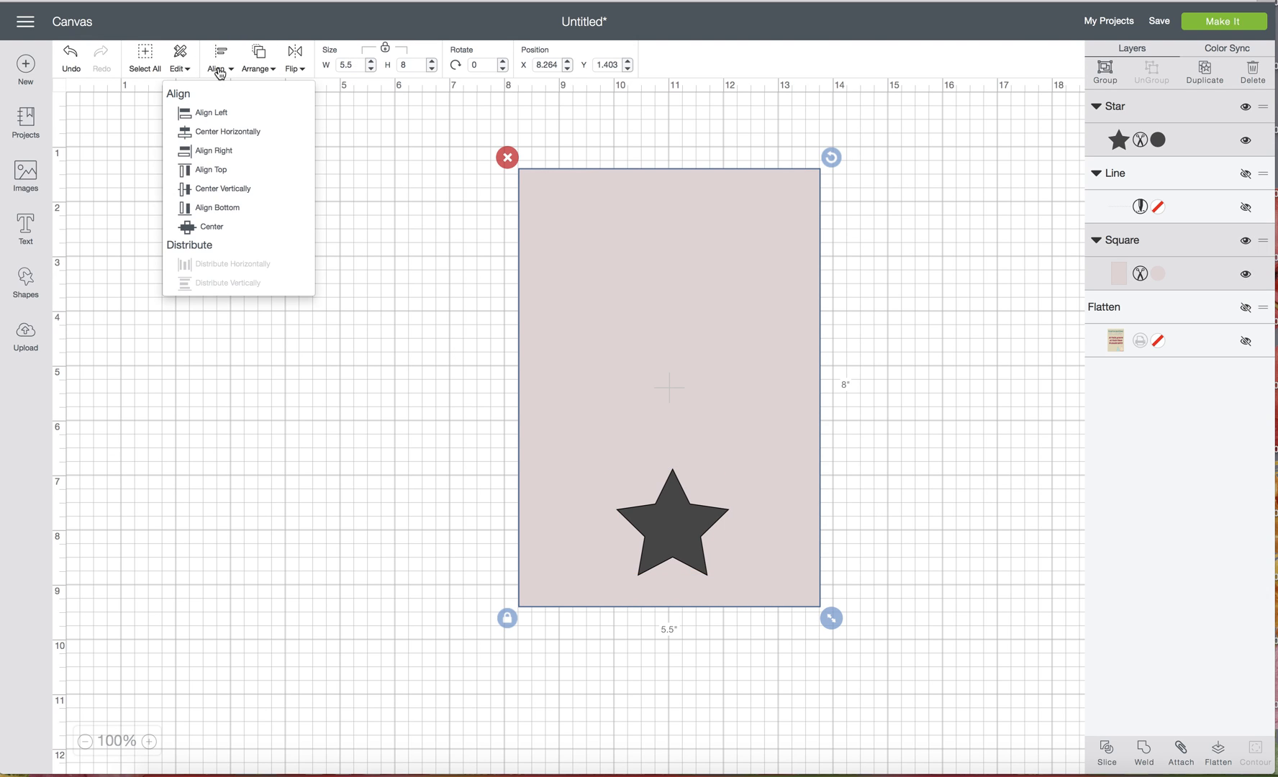
pyautogui.click(255, 133)
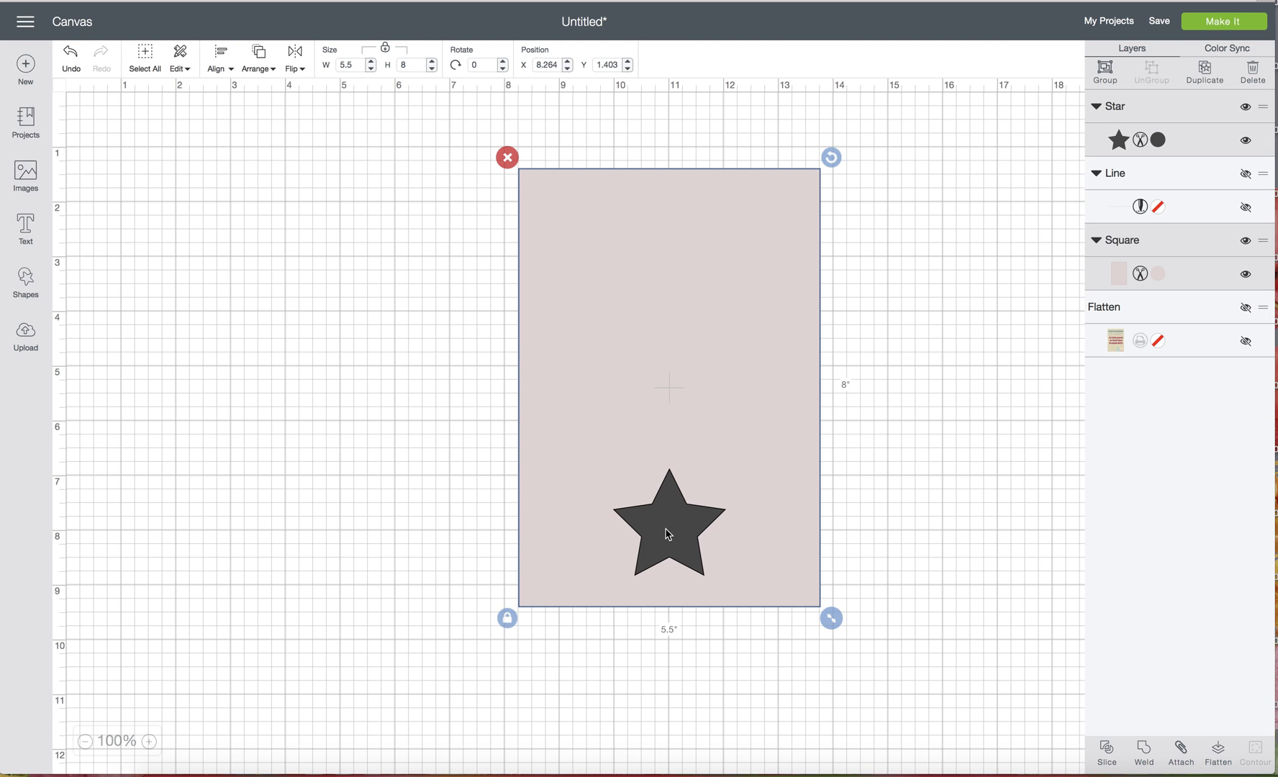
pyautogui.click(1007, 551)
# Slice the star shape out of the rectangle
pyautogui.click(687, 533)
pyautogui.keyDown('shift'); pyautogui.click(776, 551); pyautogui.keyUp('shift')
pyautogui.click(1106, 749)
# Pull the dark star and the pinkish grey star cut-out off the rectangle and delete both pieces
pyautogui.click(672, 523)
pyautogui.moveTo(672, 523); pyautogui.dragTo(251, 502)
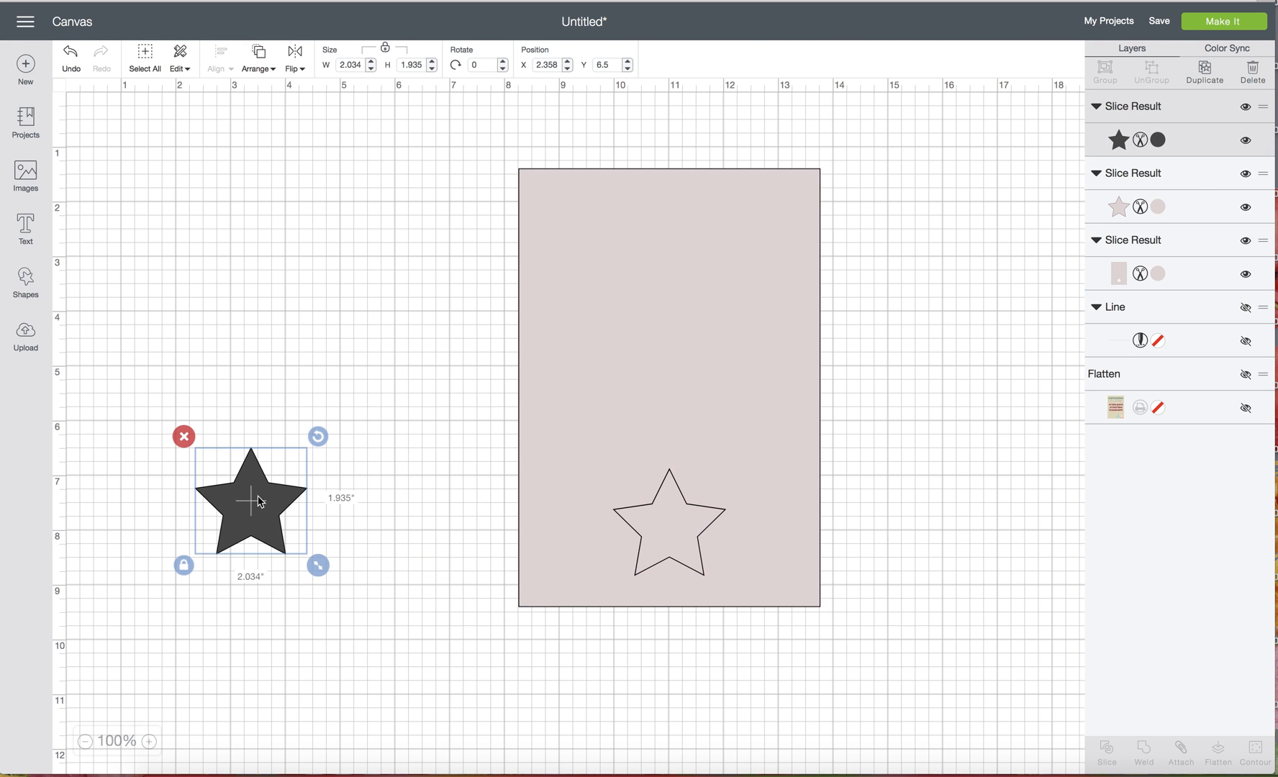
pyautogui.moveTo(660, 519); pyautogui.dragTo(174, 491)
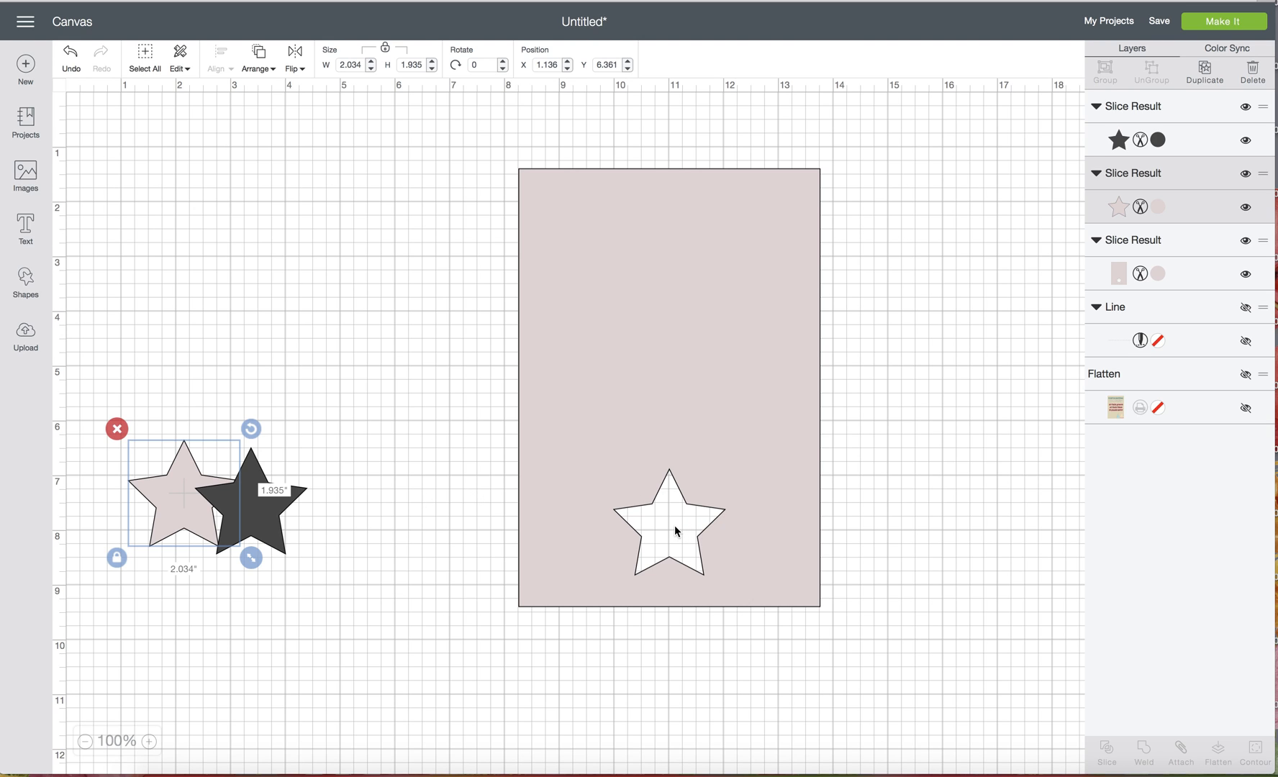
pyautogui.click(123, 435)
pyautogui.click(250, 501)
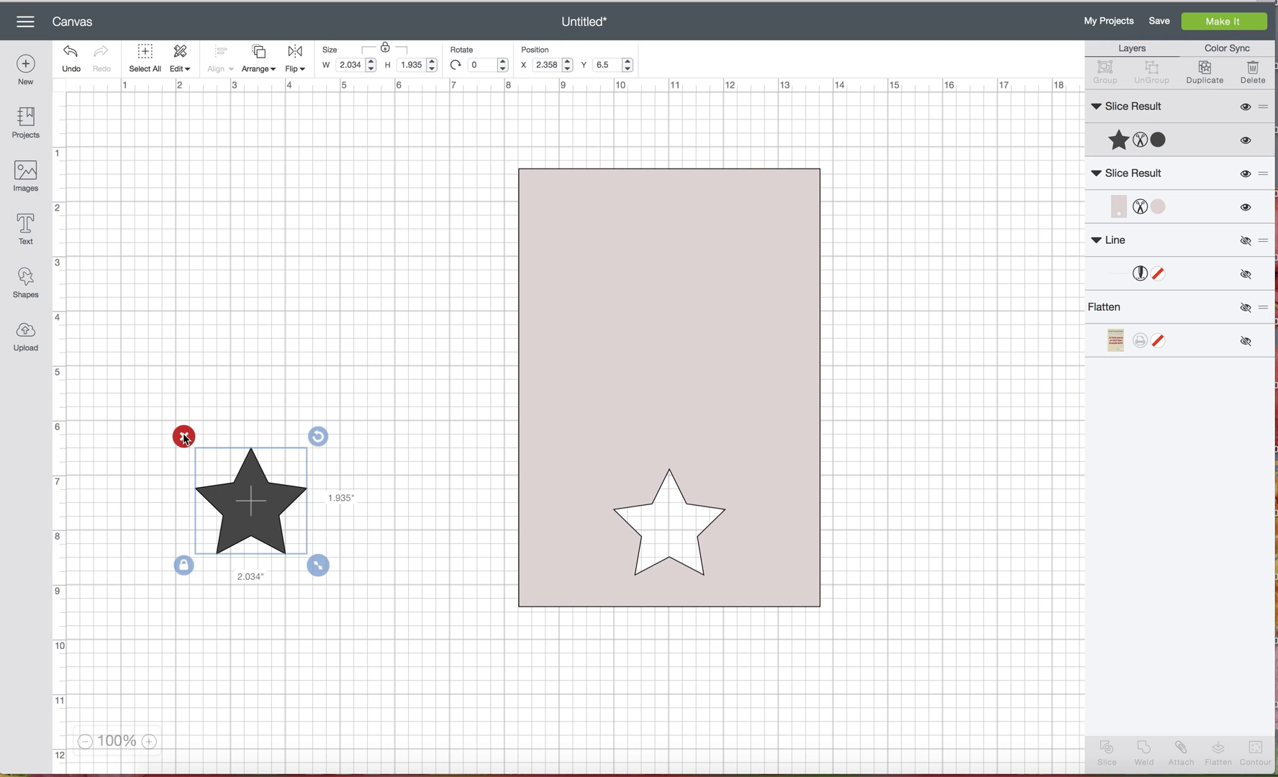
pyautogui.click(185, 434)
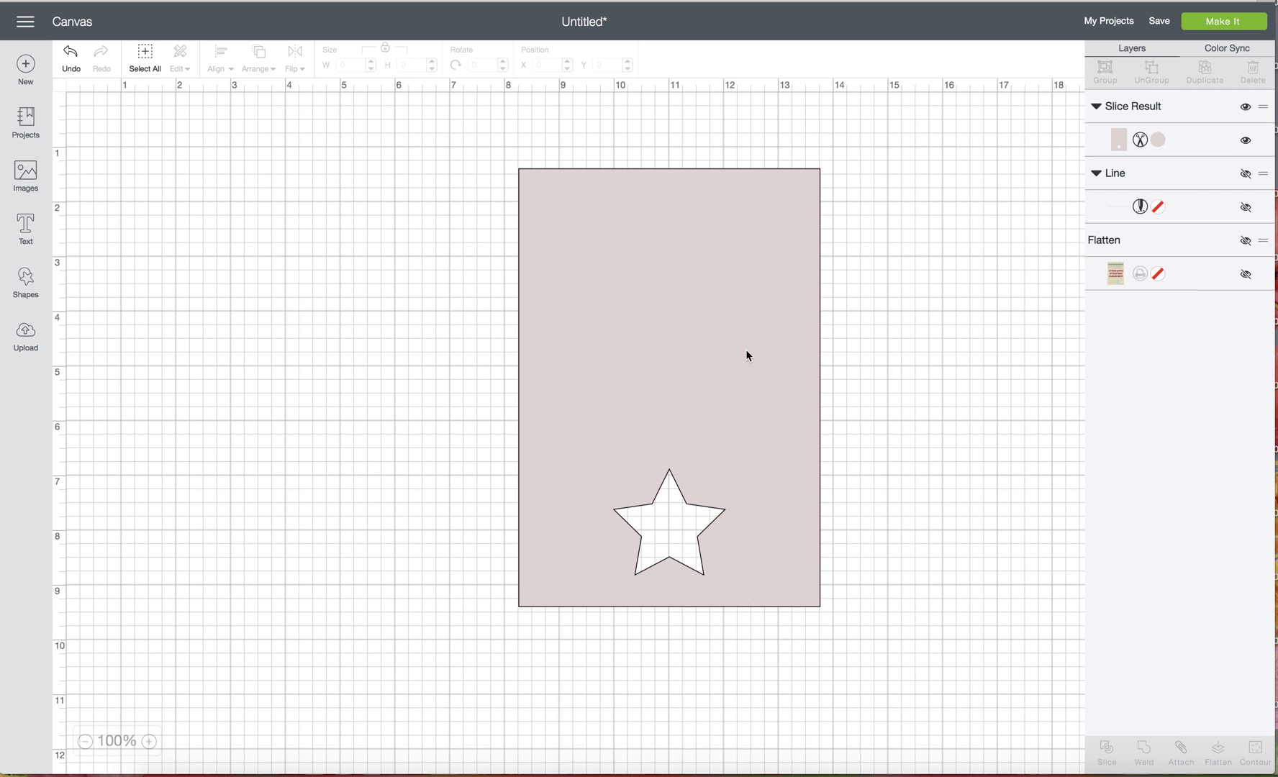
# Add the text "You're a star" and set its font to A Perfect Day
pyautogui.click(25, 228)
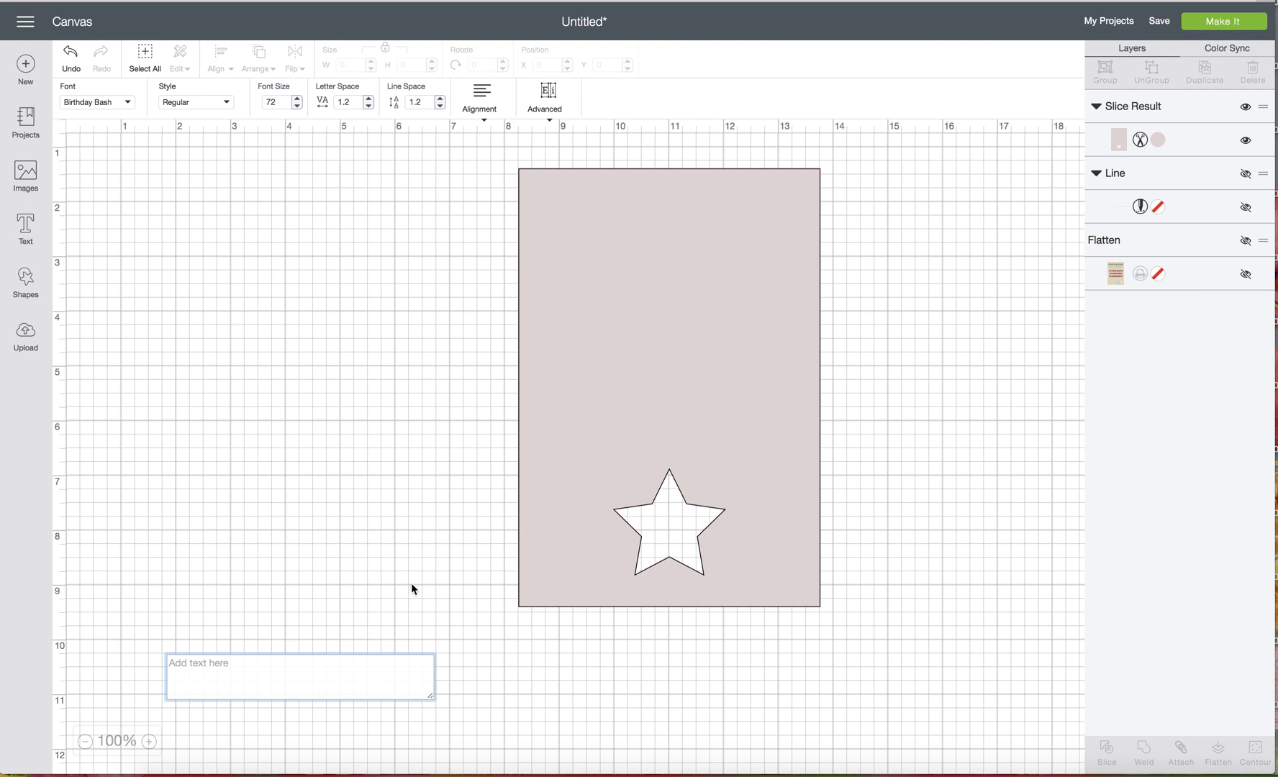
pyautogui.write('Y')
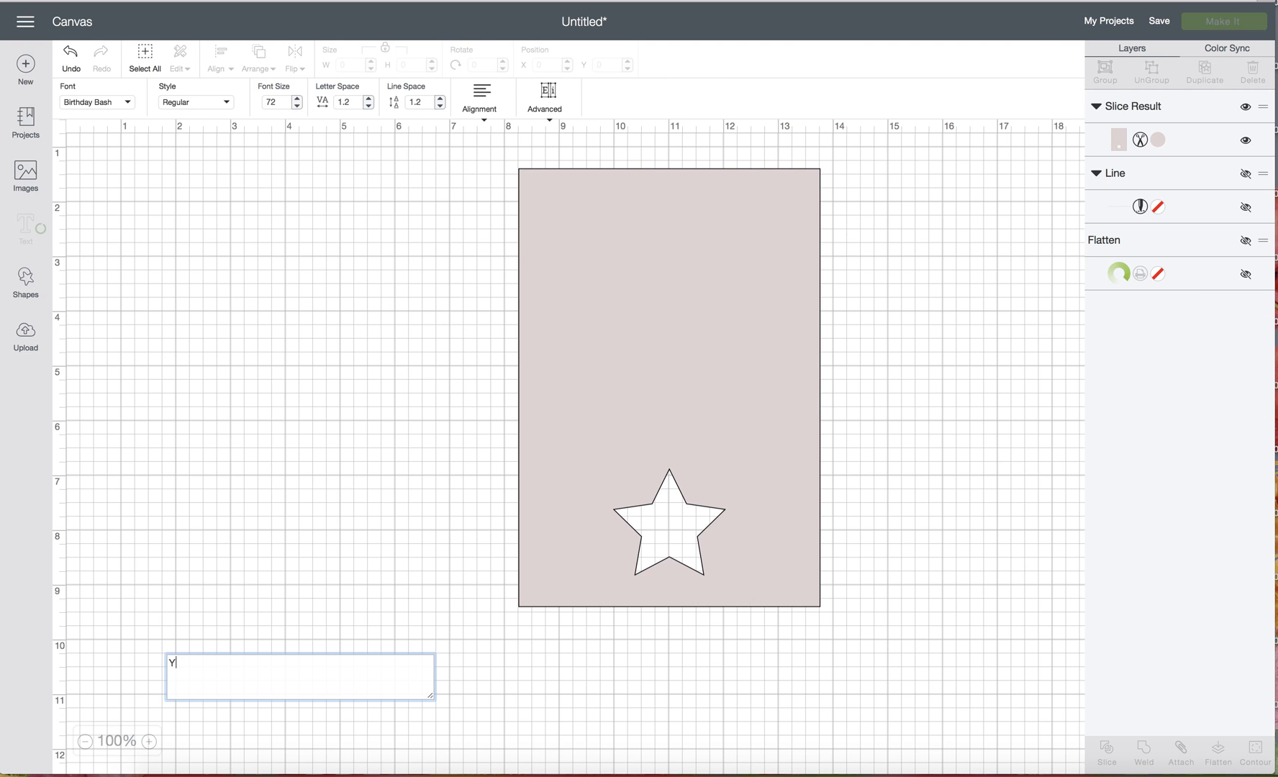
pyautogui.write("ou're a ")
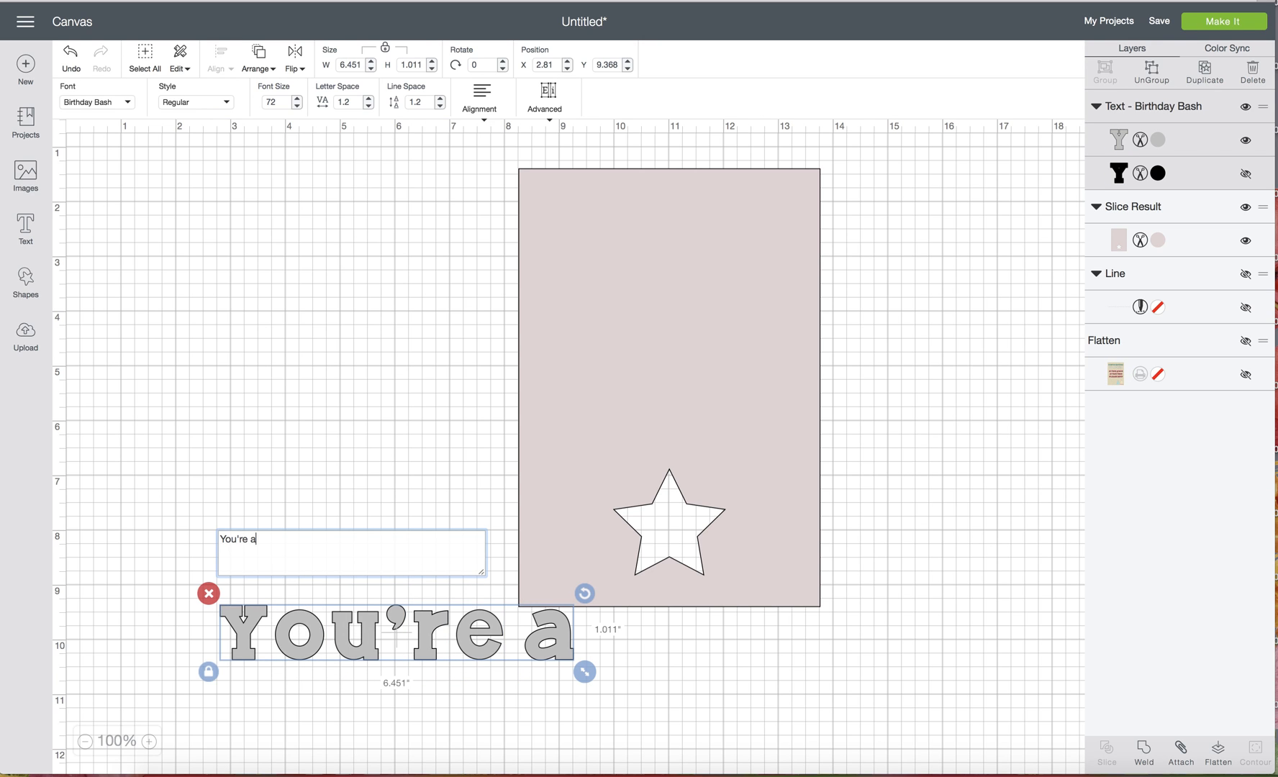
pyautogui.write('star')
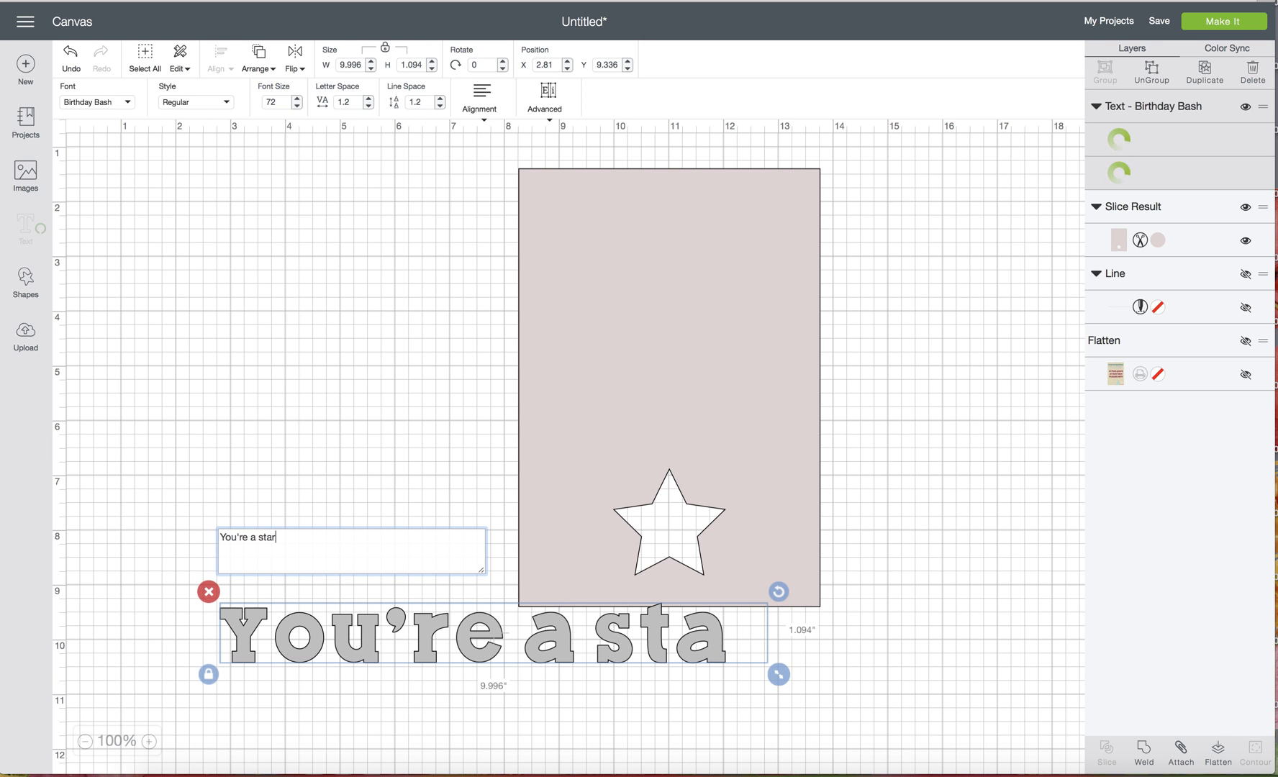
pyautogui.click(115, 103)
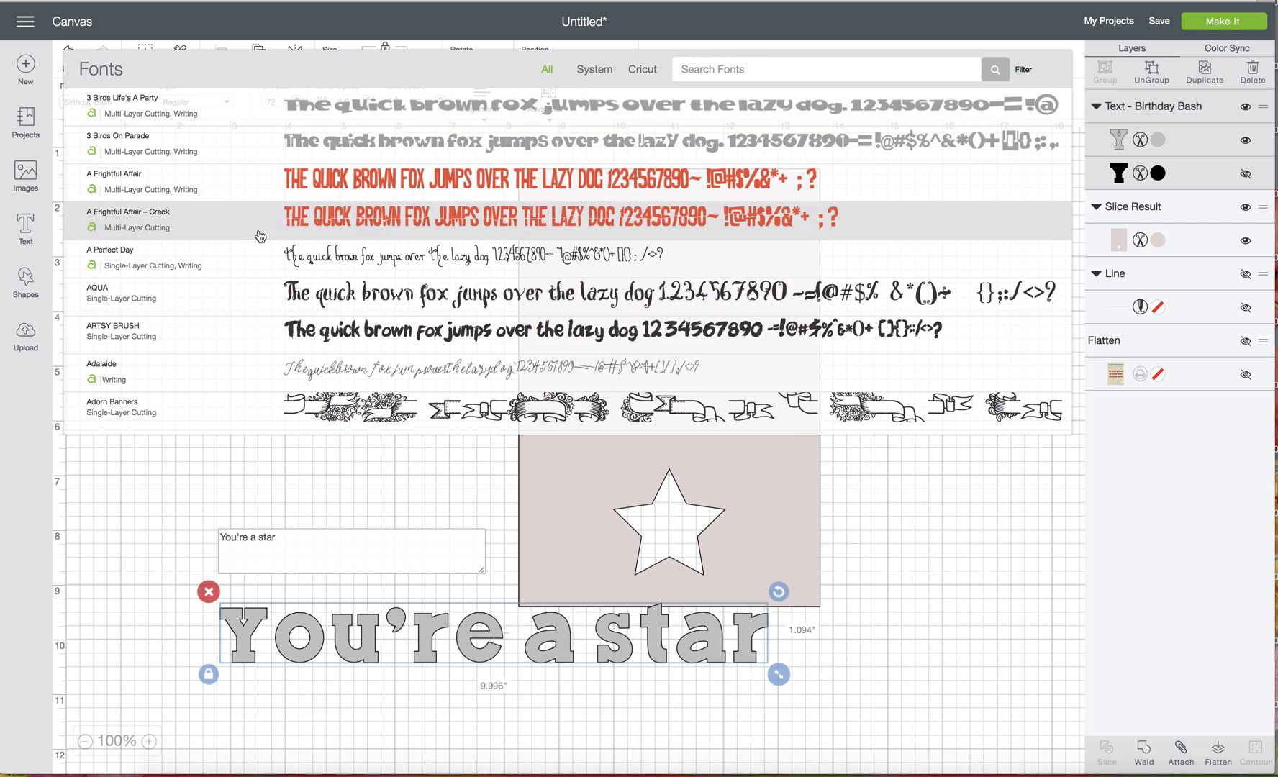
pyautogui.scroll(1, 406, 247)
pyautogui.click(336, 261)
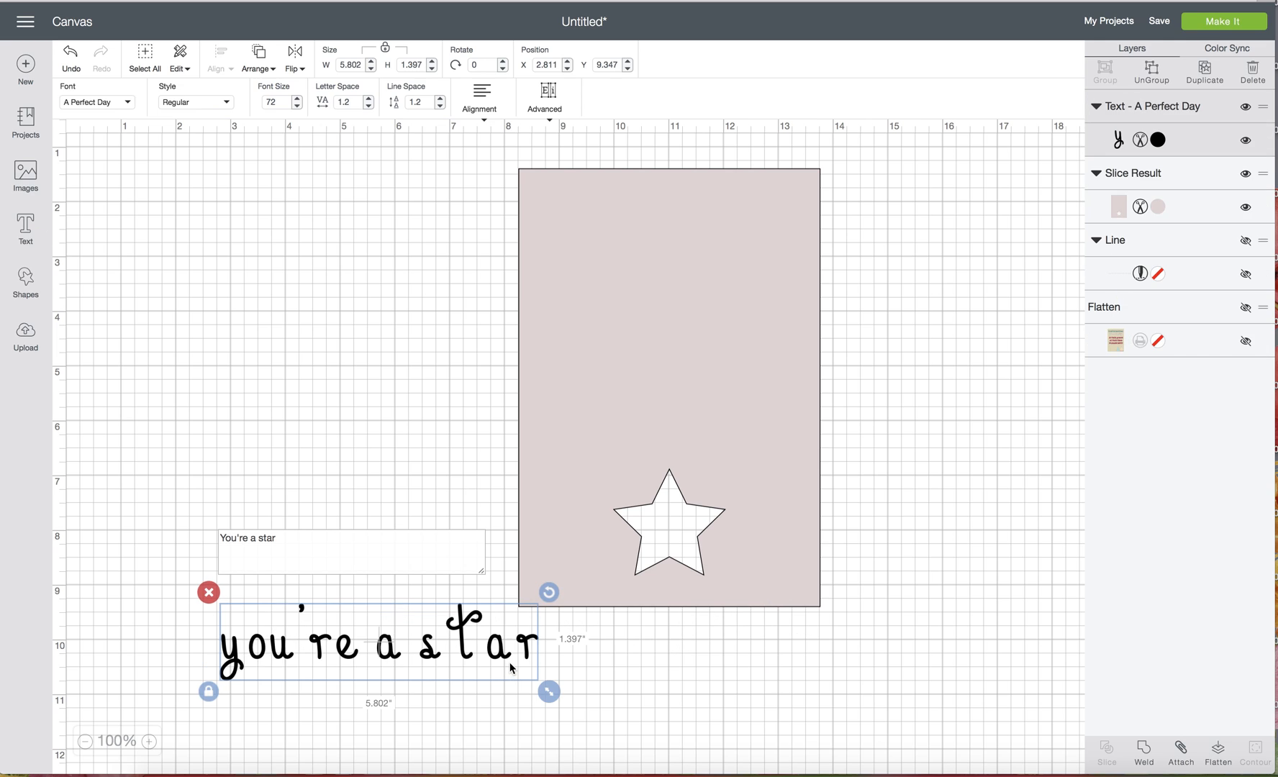
# Shrink the "You're a star" text to about 3.04 x 0.73 inches and reduce its letter spacing to -0.6
pyautogui.moveTo(459, 645); pyautogui.dragTo(429, 628)
pyautogui.moveTo(519, 674); pyautogui.dragTo(368, 638)
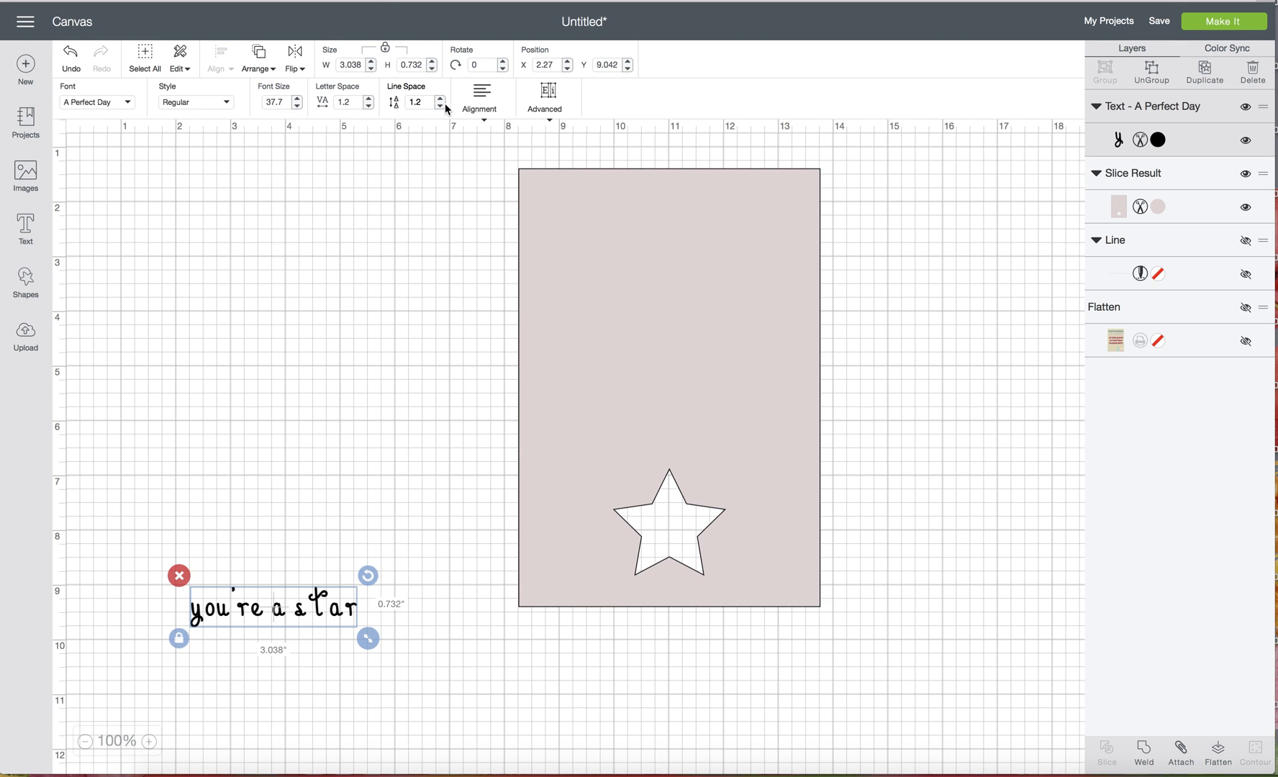
pyautogui.click(369, 107)
pyautogui.click(369, 107)
pyautogui.click(369, 107)
pyautogui.click(369, 106)
pyautogui.click(369, 107)
pyautogui.click(369, 106)
pyautogui.click(369, 107)
pyautogui.click(369, 106)
pyautogui.click(370, 107)
pyautogui.click(369, 107)
pyautogui.click(369, 106)
pyautogui.click(370, 108)
pyautogui.click(370, 108)
pyautogui.click(370, 108)
pyautogui.click(370, 108)
# Place the "You're a star" text in the rectangle's lower right corner and flatten both together
pyautogui.moveTo(274, 627); pyautogui.dragTo(779, 592)
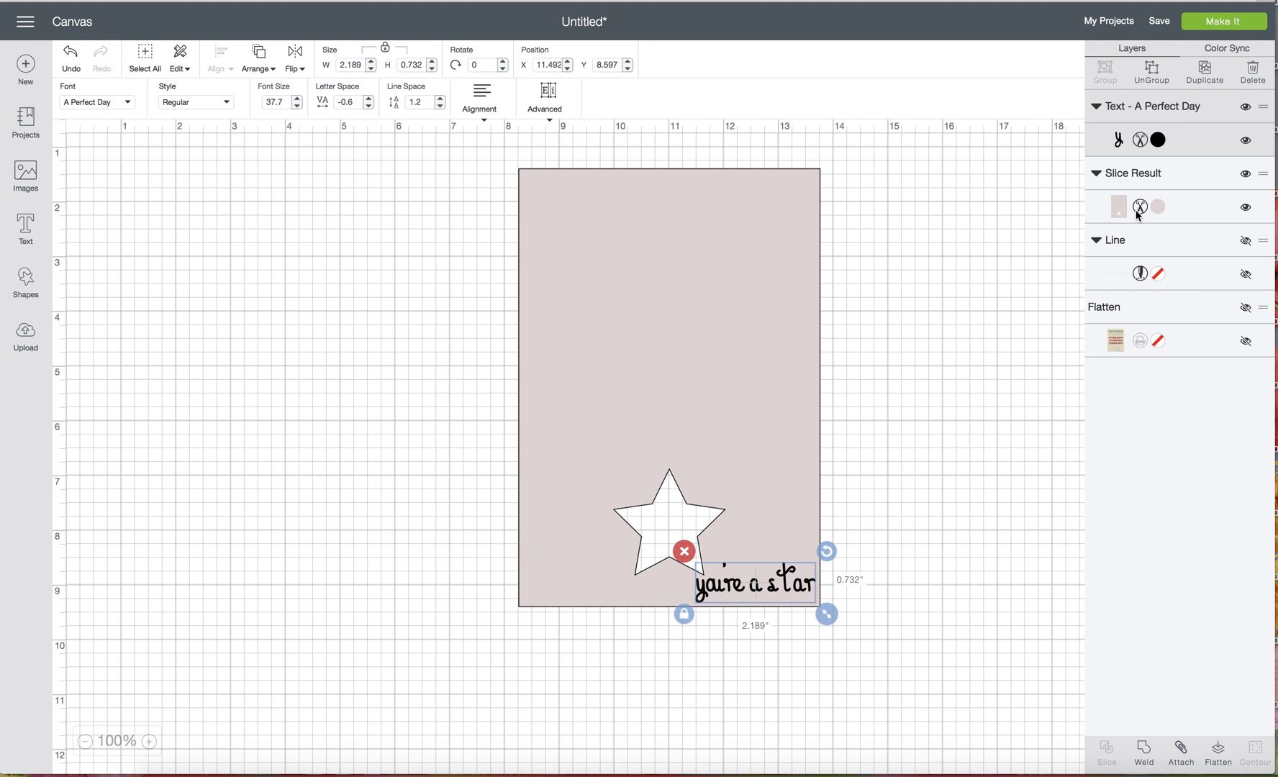
pyautogui.click(926, 317)
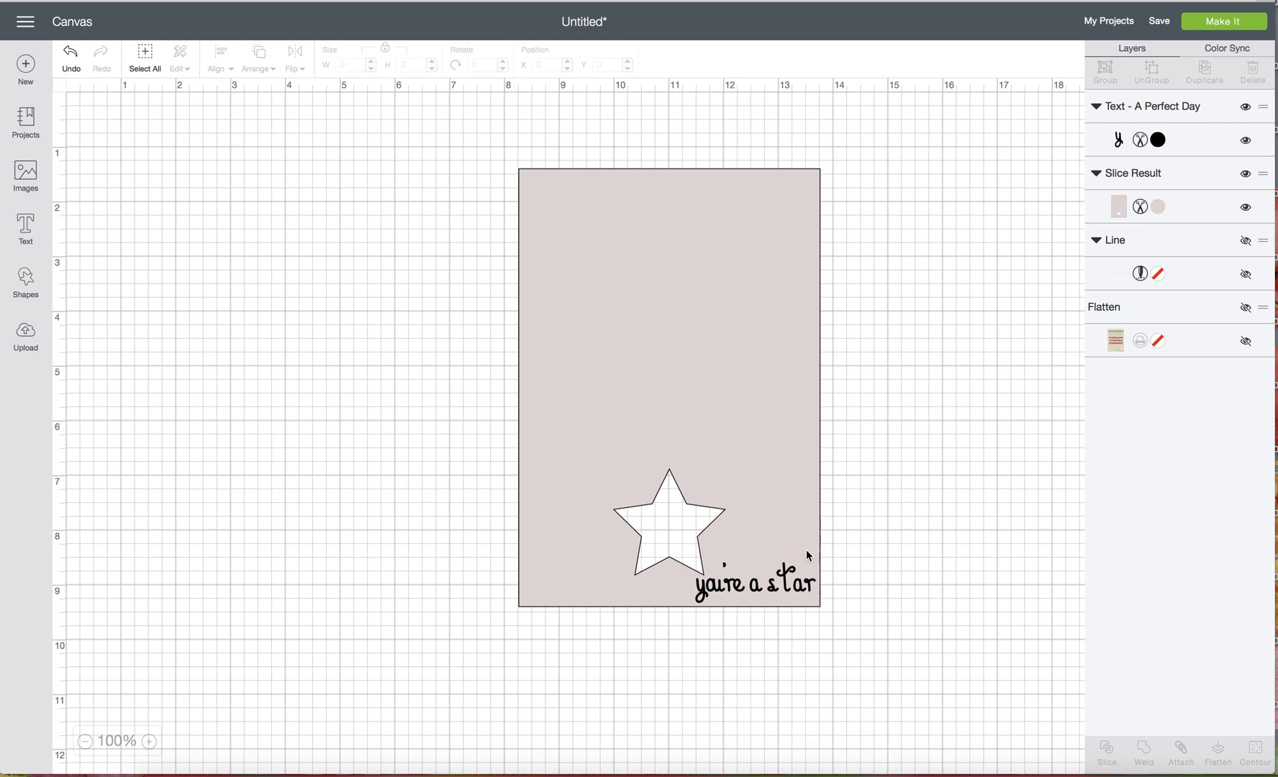
pyautogui.click(739, 584)
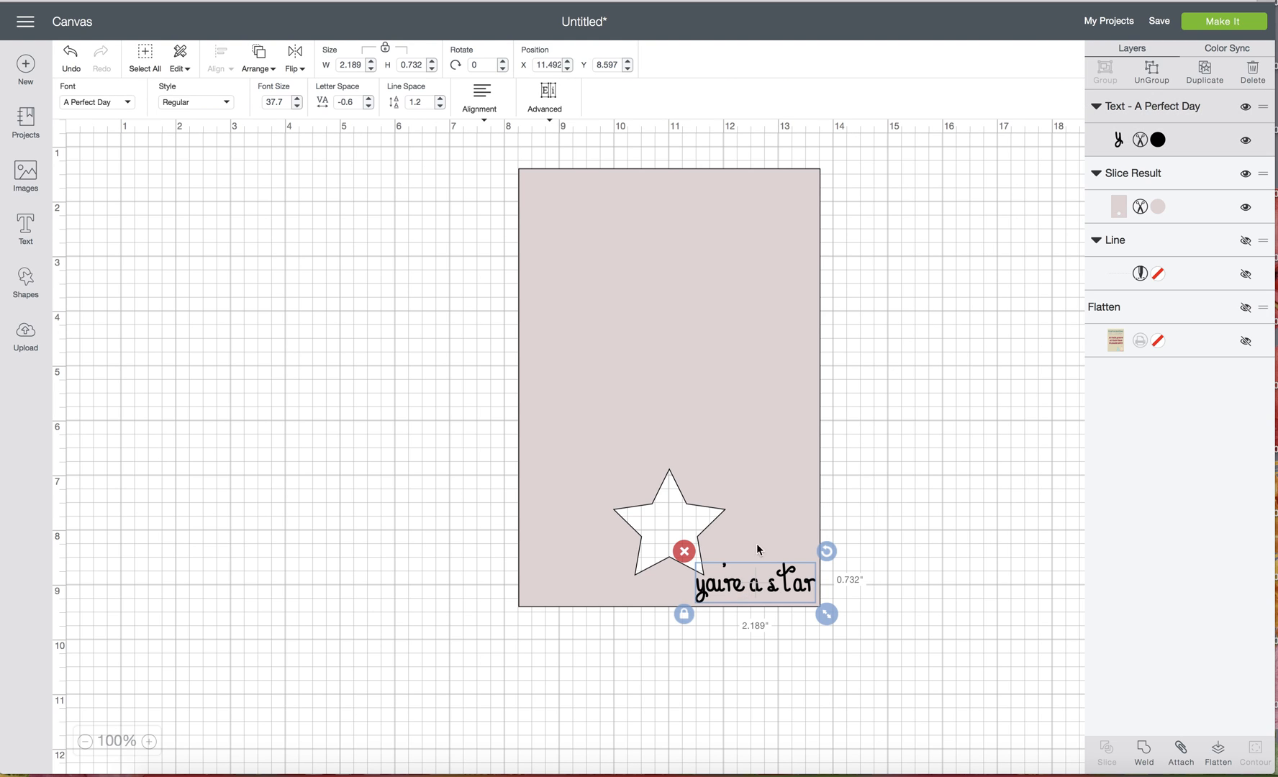
pyautogui.keyDown('shift'); pyautogui.click(767, 520); pyautogui.keyUp('shift')
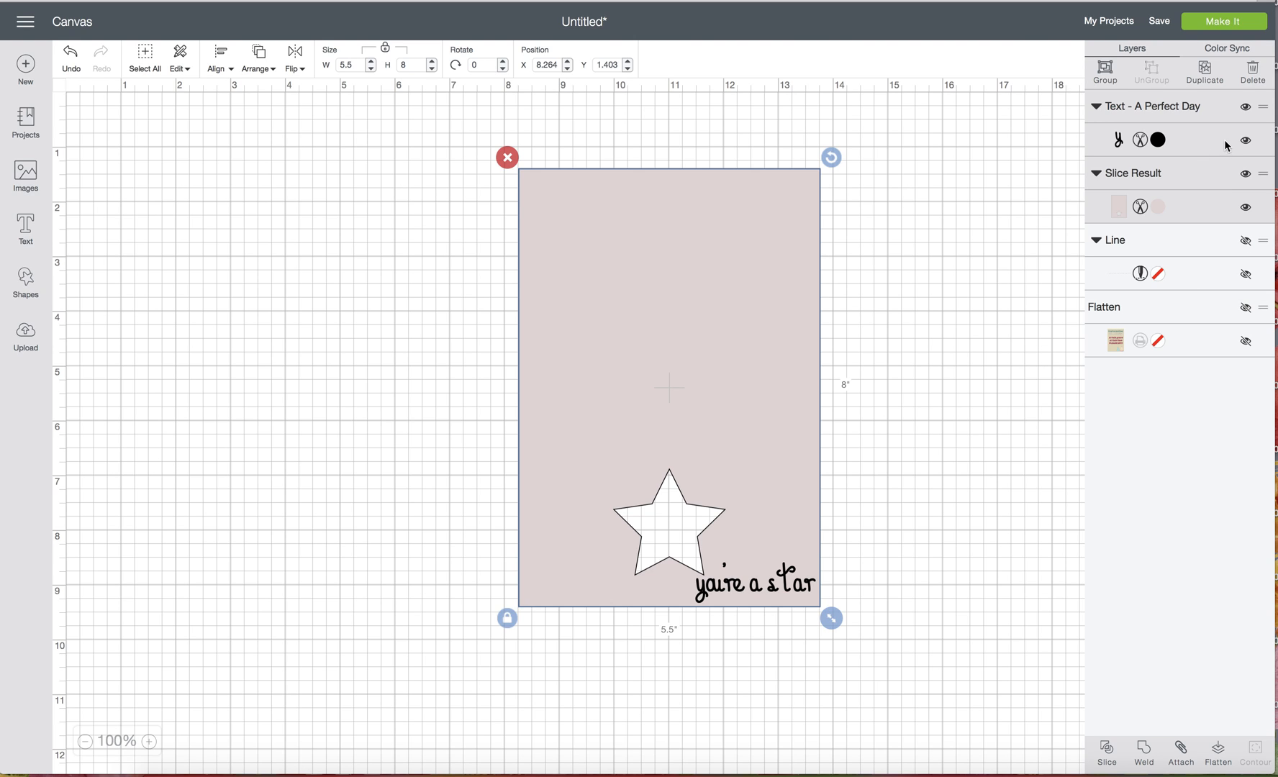
pyautogui.click(1208, 767)
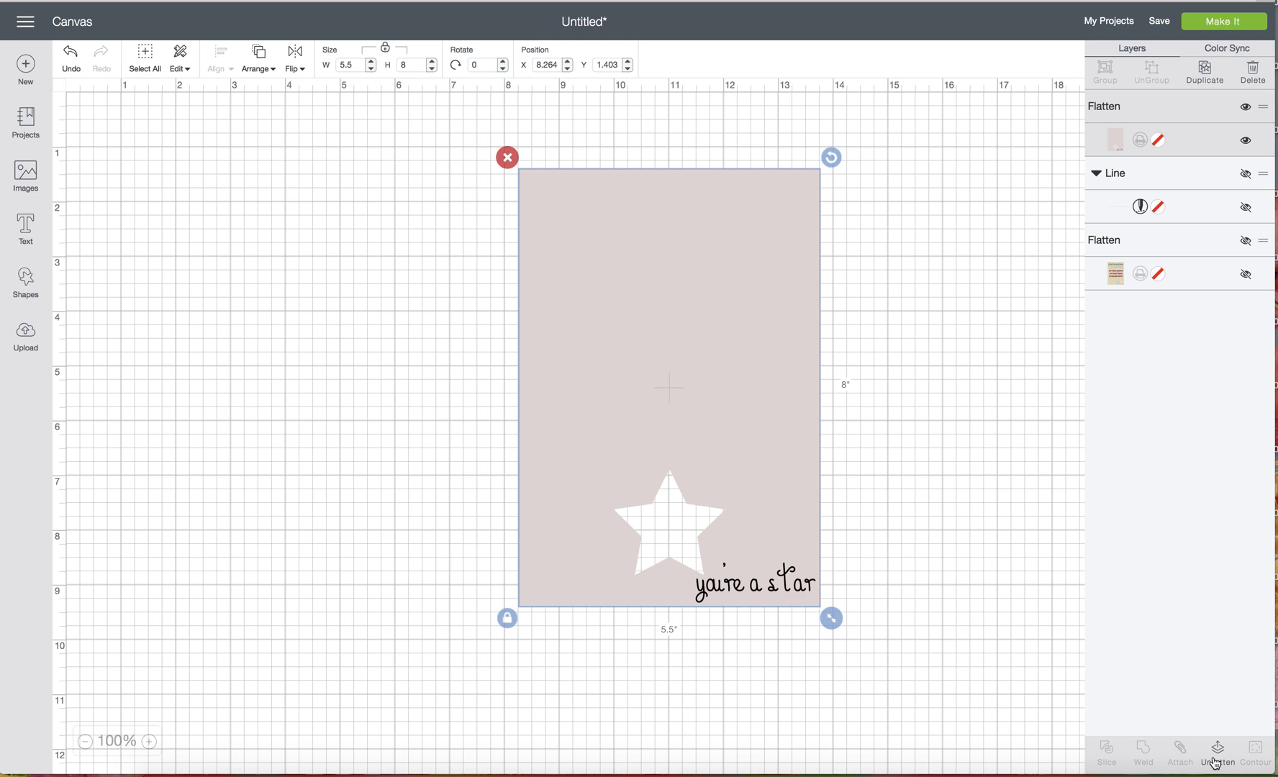
# Unhide the score line and bring it to the front of the card
pyautogui.click(1245, 174)
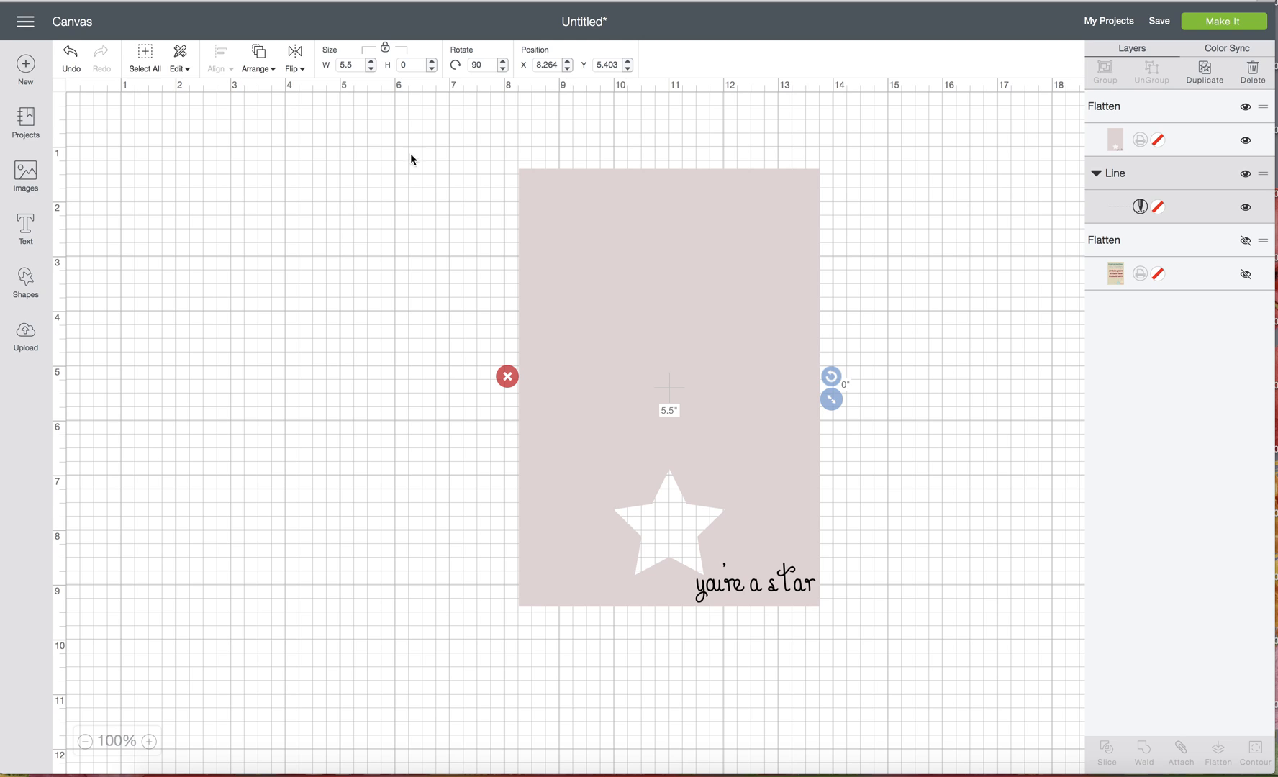
pyautogui.click(260, 59)
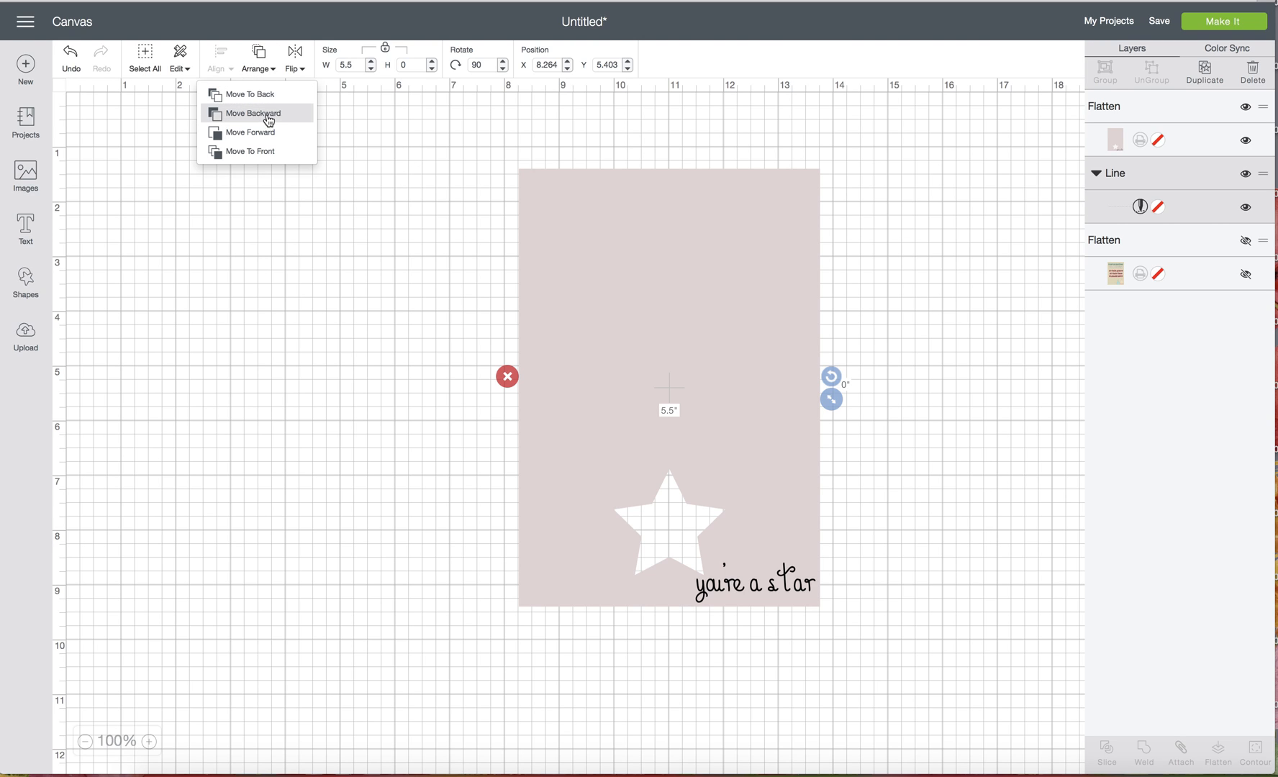
pyautogui.click(270, 154)
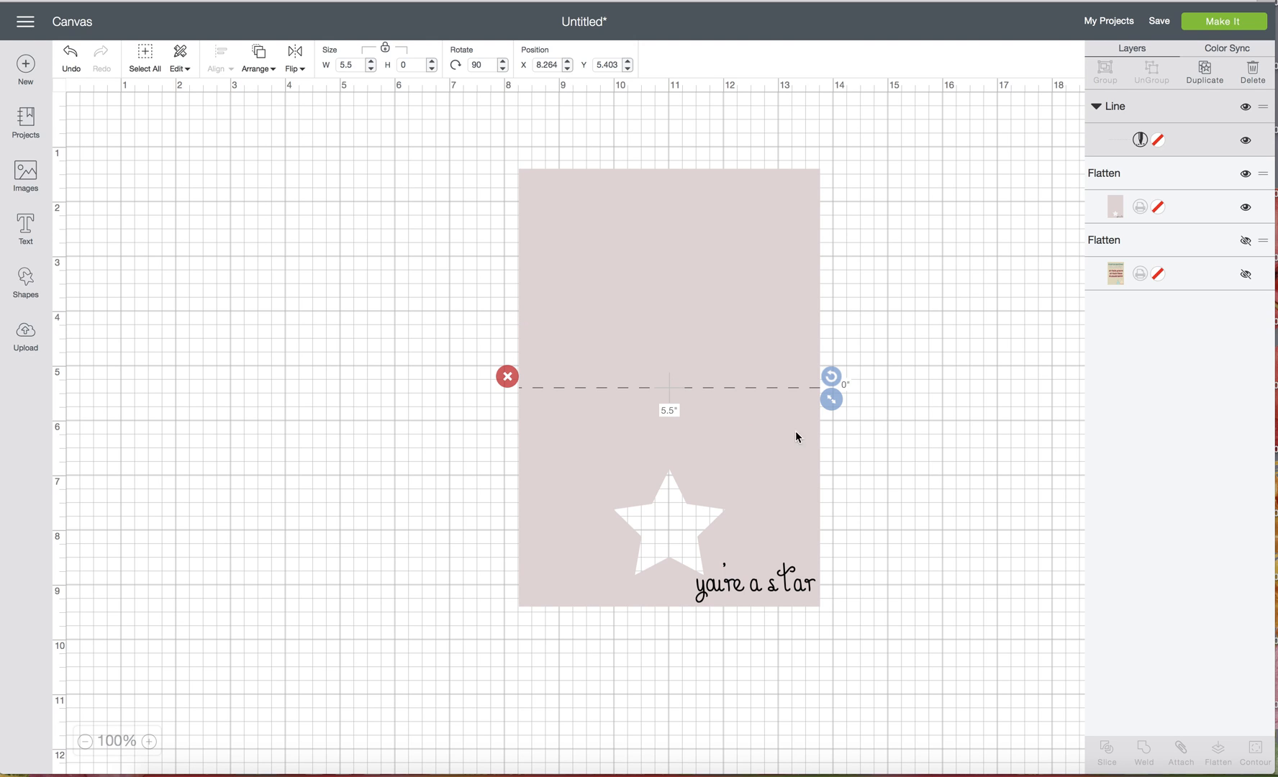
# Attach the score line to the flattened card and move the attached card slightly up and left
pyautogui.click(851, 437)
pyautogui.click(704, 387)
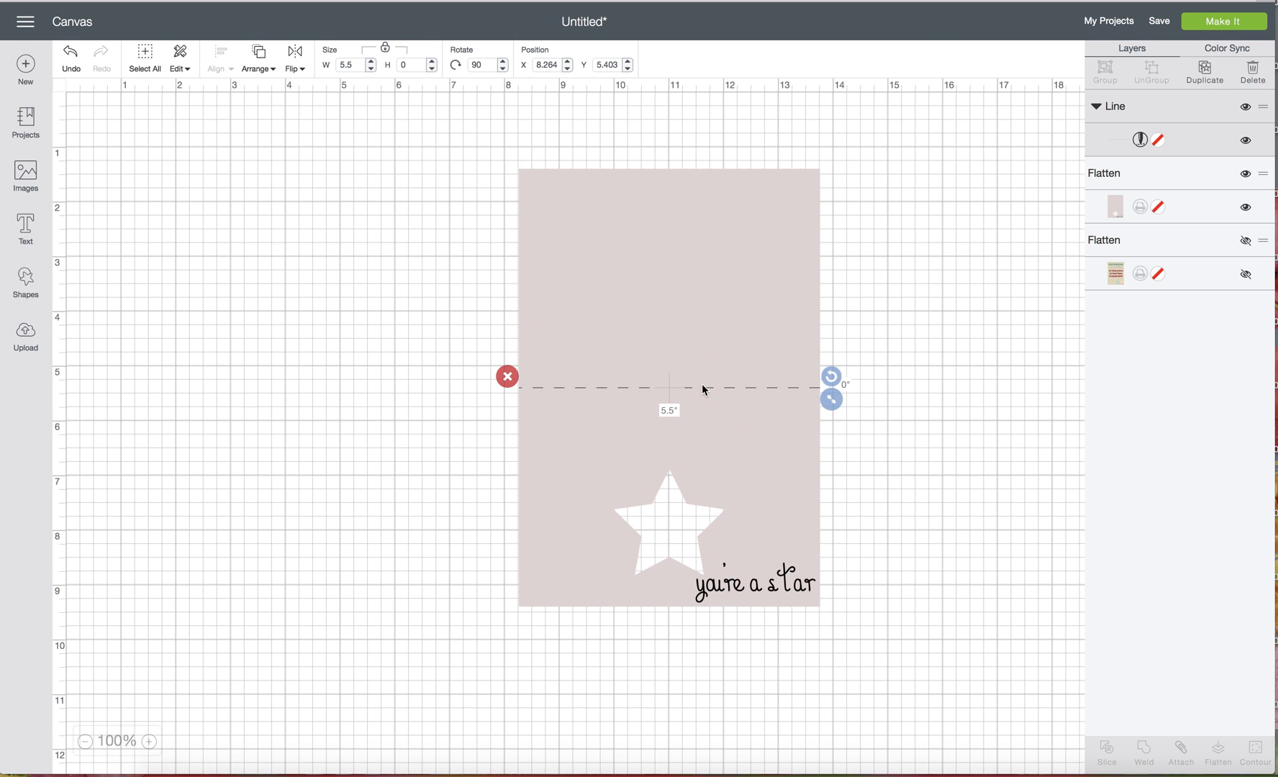
pyautogui.click(703, 317)
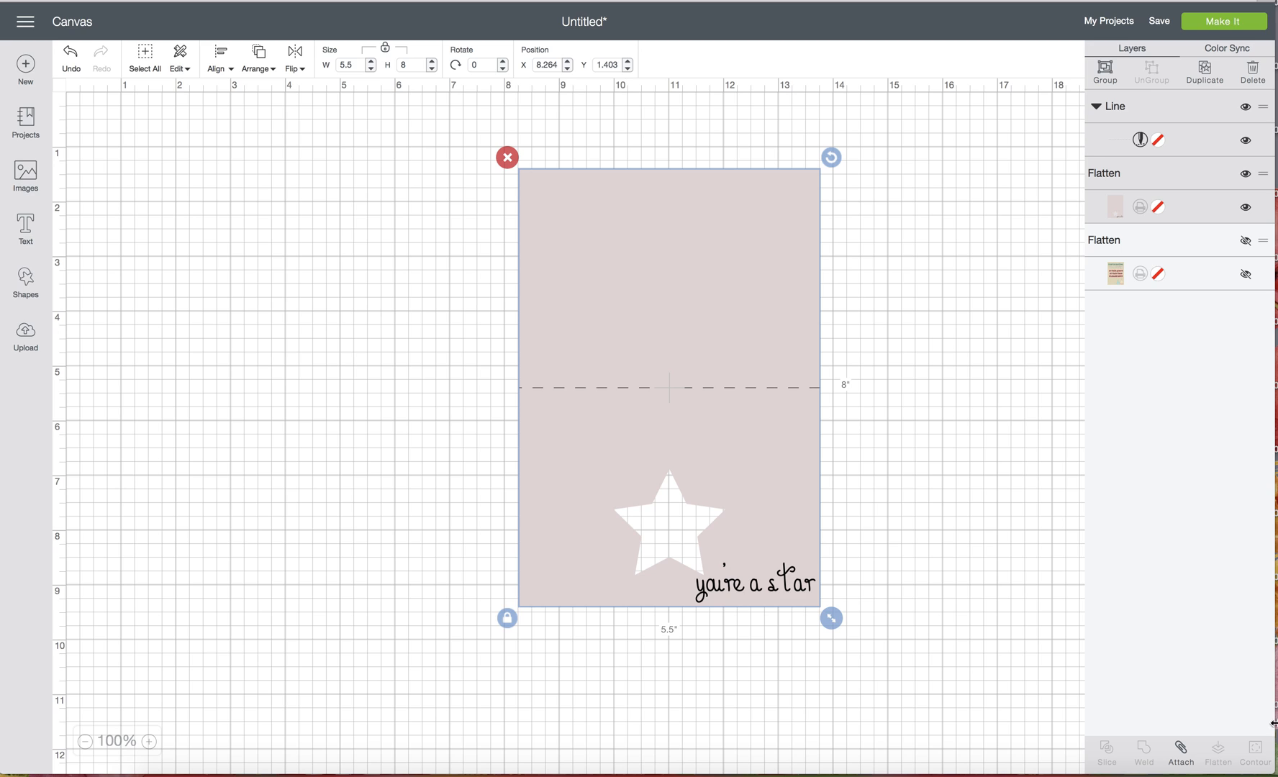
pyautogui.click(1178, 752)
pyautogui.moveTo(767, 359)
pyautogui.mouseDown()
pyautogui.moveTo(755, 320)
pyautogui.moveTo(757, 342)
pyautogui.mouseUp()
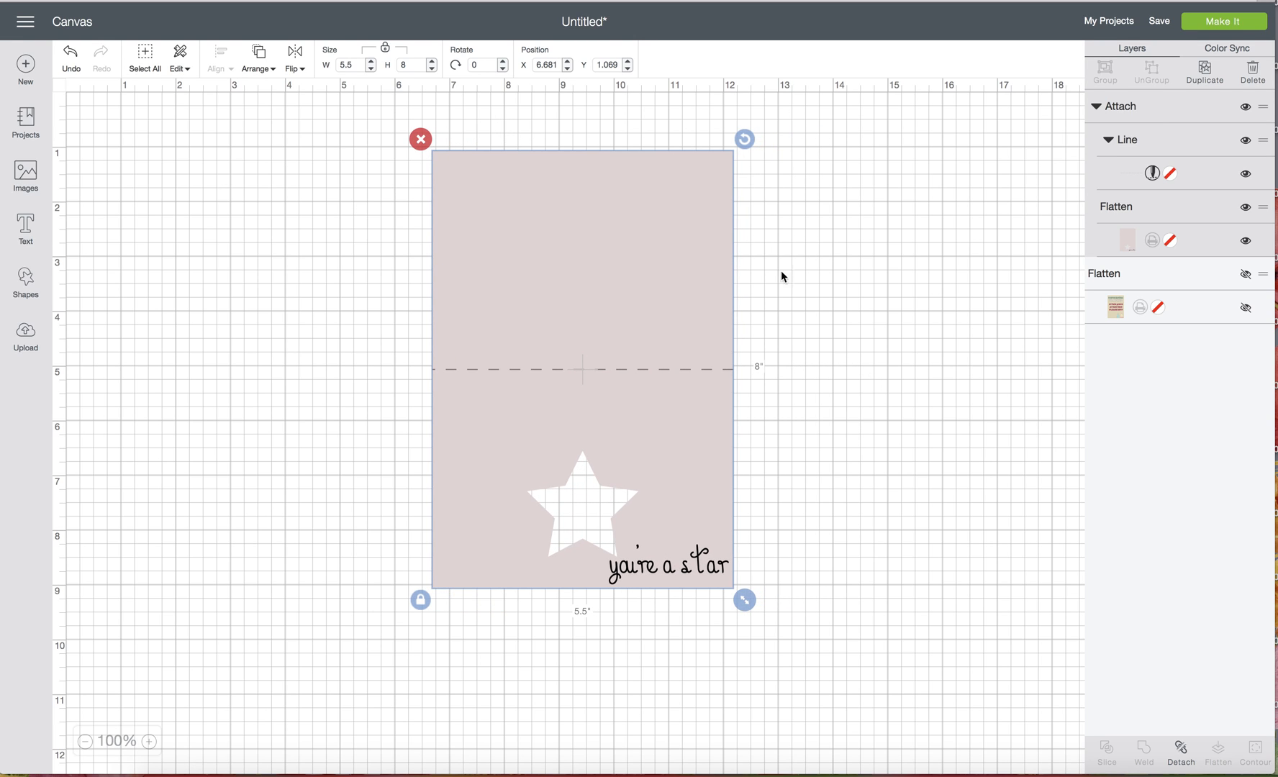
# Preview the card on the cutting mat, return to the canvas and move the card to about X 6.1, Y 1.4 inches
pyautogui.click(1223, 22)
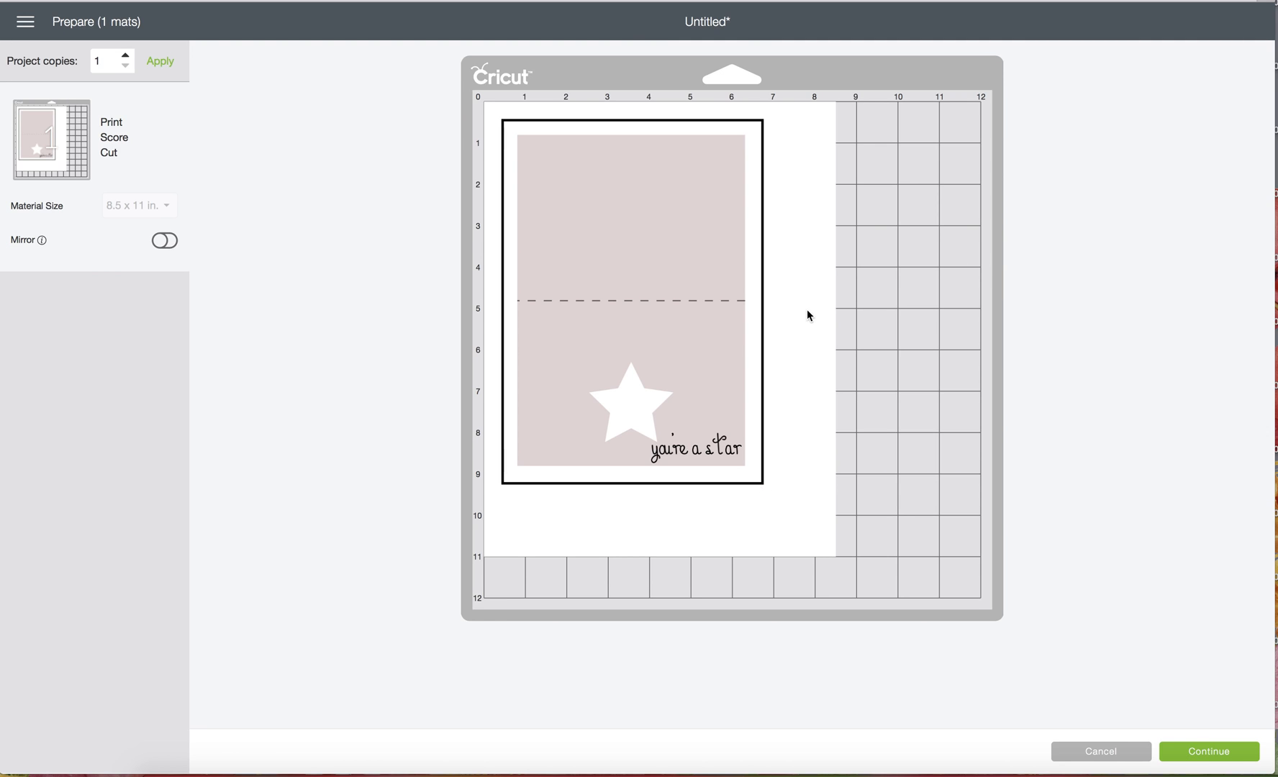
pyautogui.click(1107, 751)
pyautogui.moveTo(653, 323); pyautogui.dragTo(624, 349)
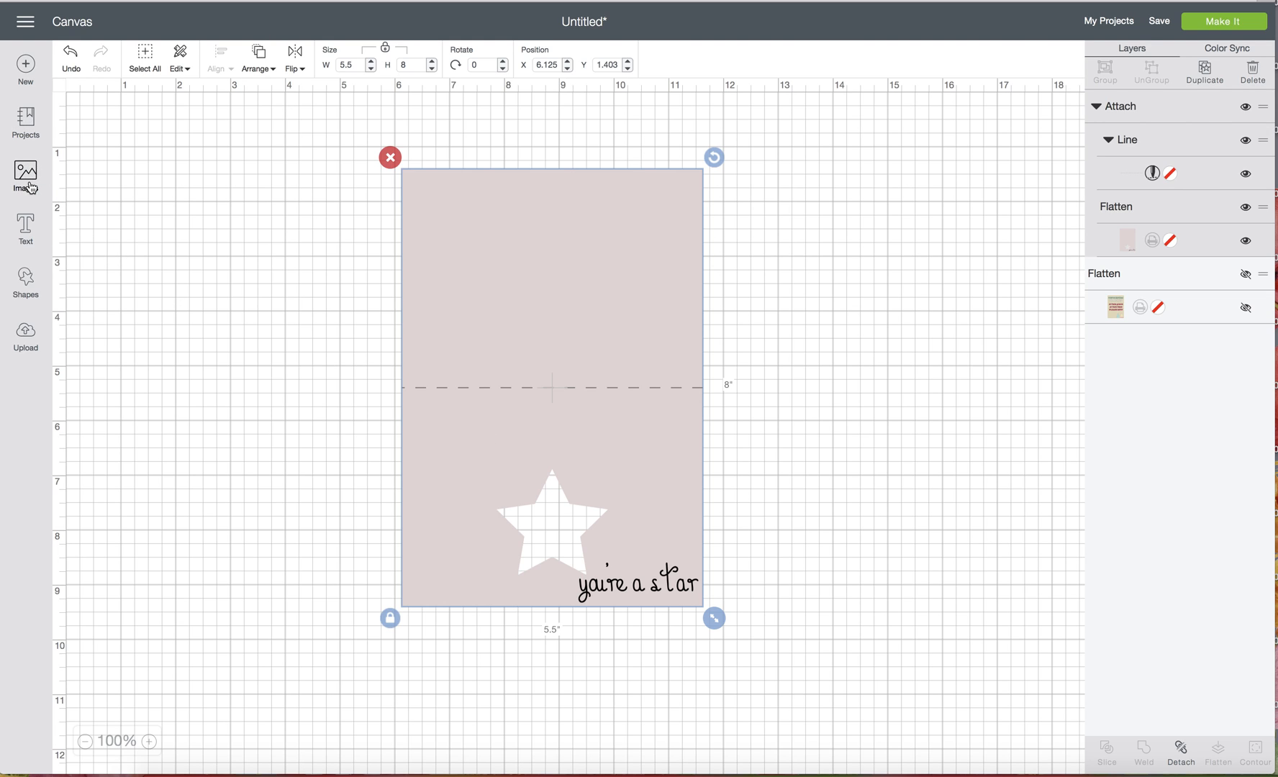
# Search the image library for "star"
pyautogui.click(29, 183)
pyautogui.moveTo(988, 65); pyautogui.dragTo(946, 66)
pyautogui.write('st')
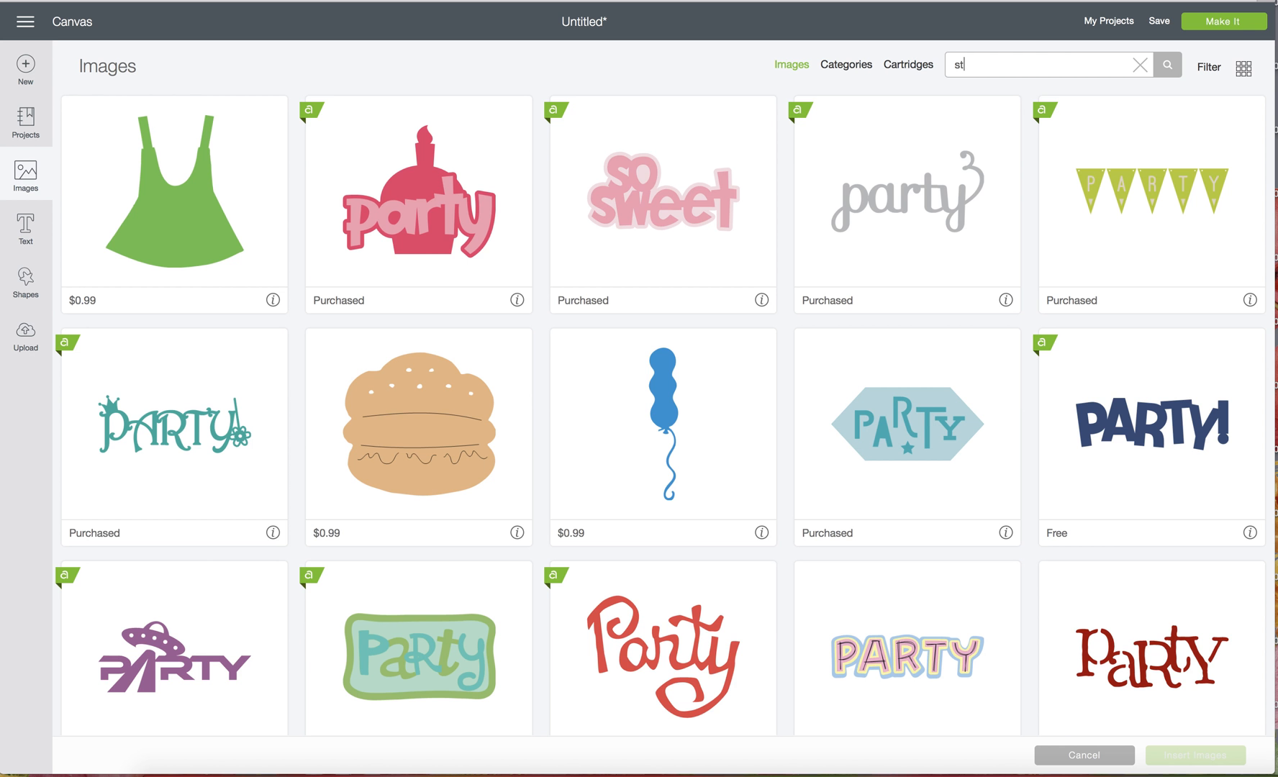
pyautogui.write('ar')
pyautogui.press('Return')
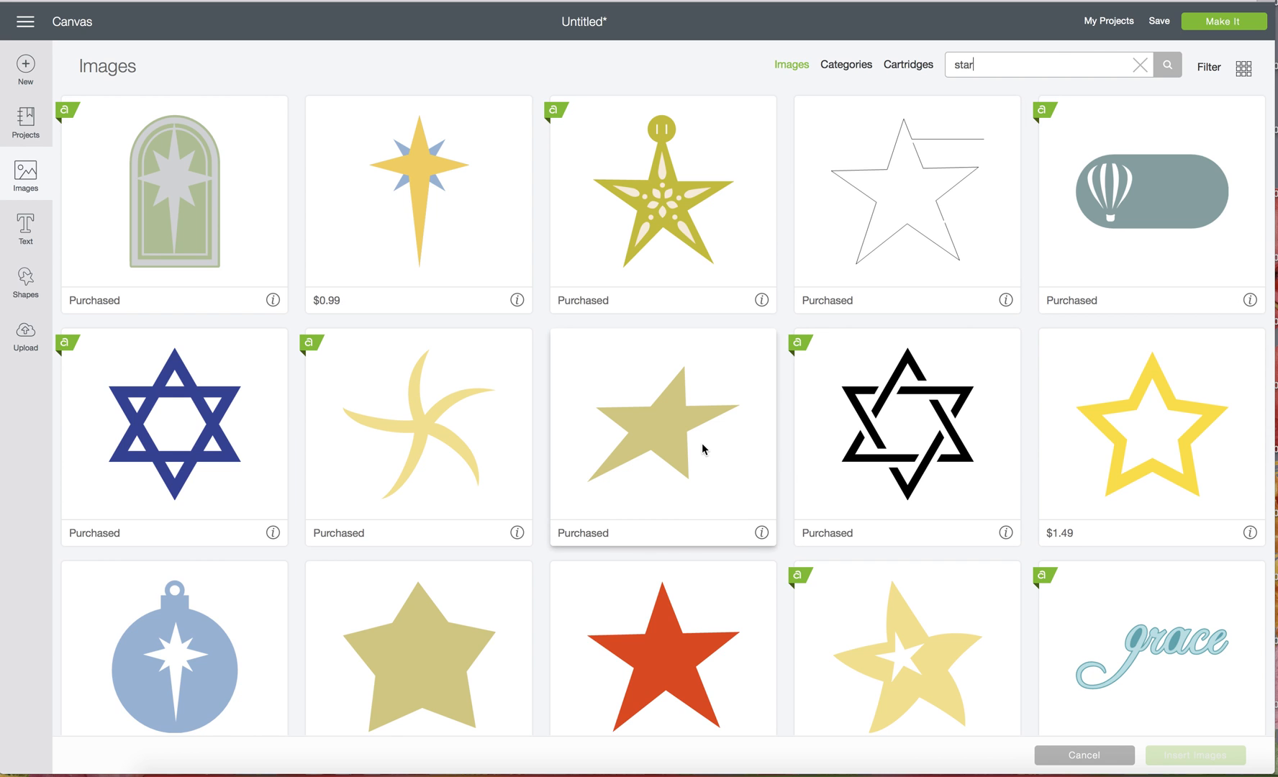
# Insert the free star image with the green and blue swirl design and maroon border
pyautogui.scroll(-3, 702, 444)
pyautogui.scroll(-6, 703, 447)
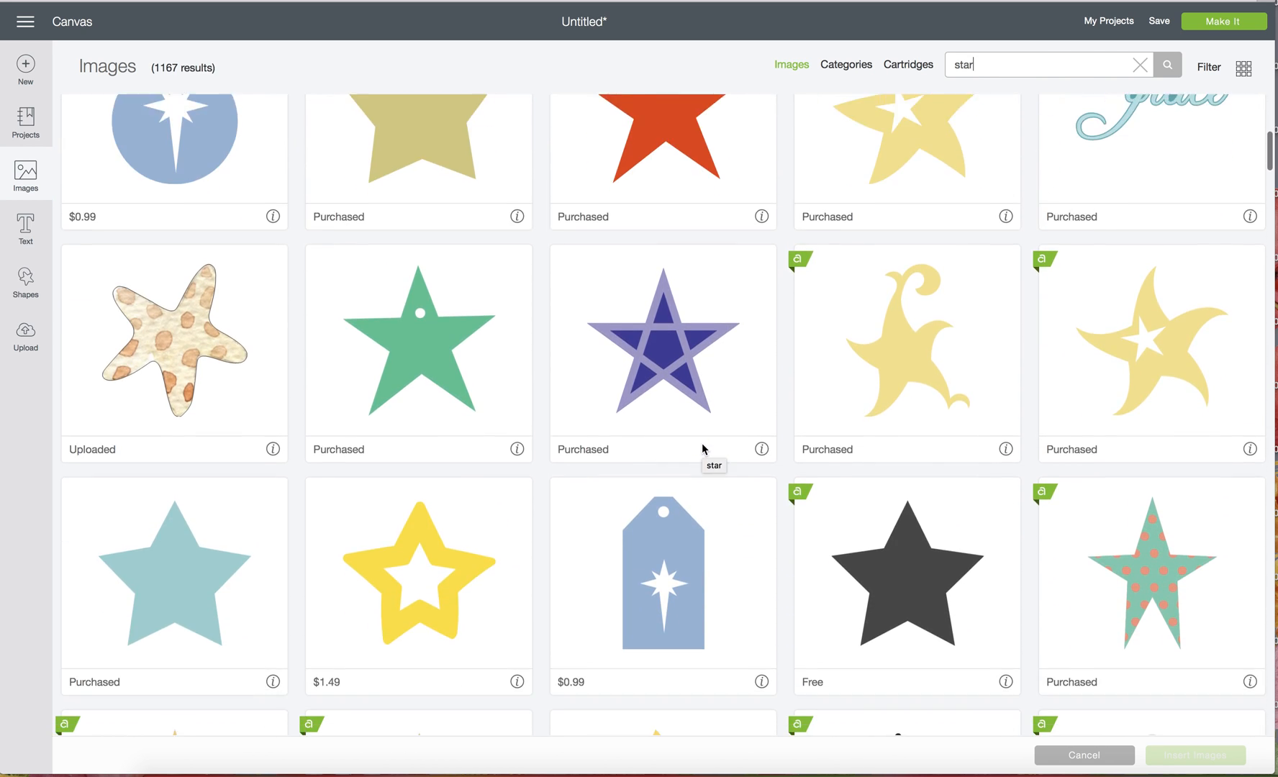
pyautogui.scroll(-6, 703, 447)
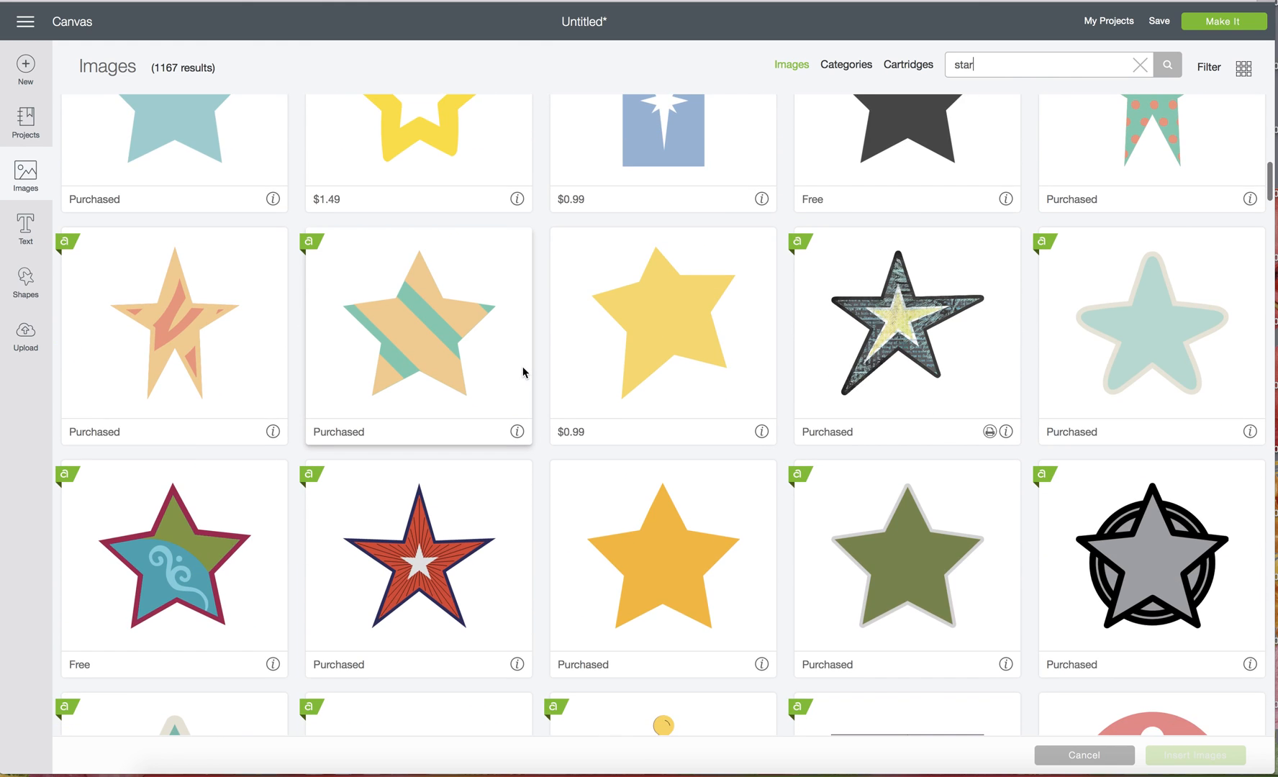
pyautogui.scroll(-1, 510, 368)
pyautogui.scroll(-2, 510, 372)
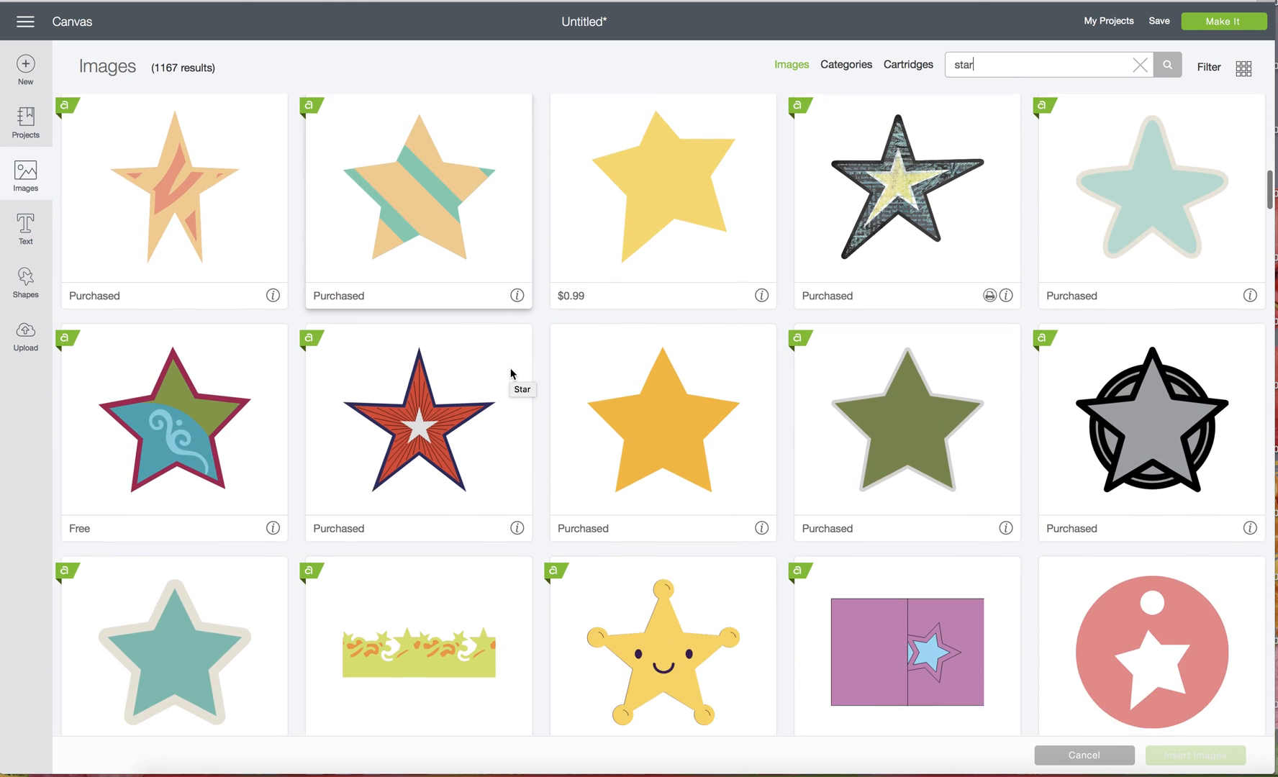
pyautogui.click(177, 360)
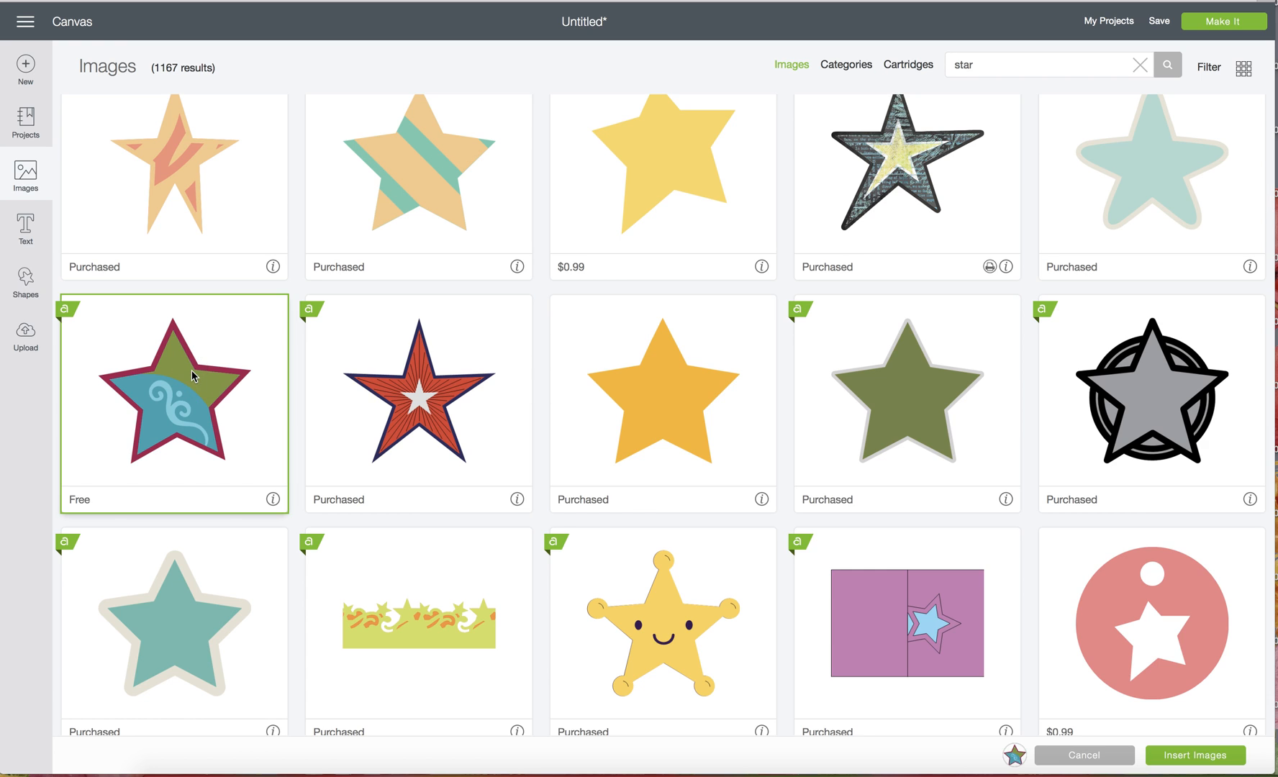
pyautogui.click(1199, 755)
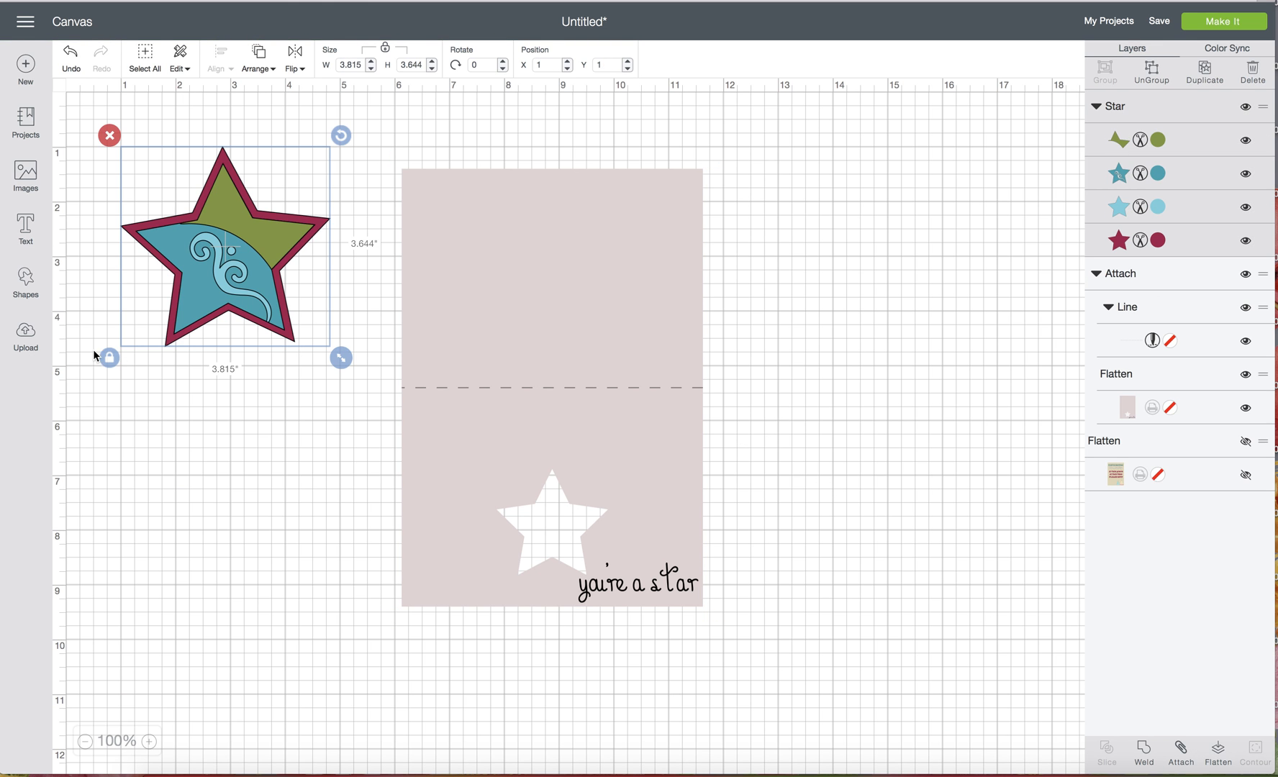
# Shrink the star to about 2 x 1.9 inches and place it rotated to about 344° at the left below the score line
pyautogui.moveTo(185, 280); pyautogui.dragTo(238, 388)
pyautogui.moveTo(392, 465); pyautogui.dragTo(300, 398)
pyautogui.moveTo(224, 308); pyautogui.dragTo(473, 451)
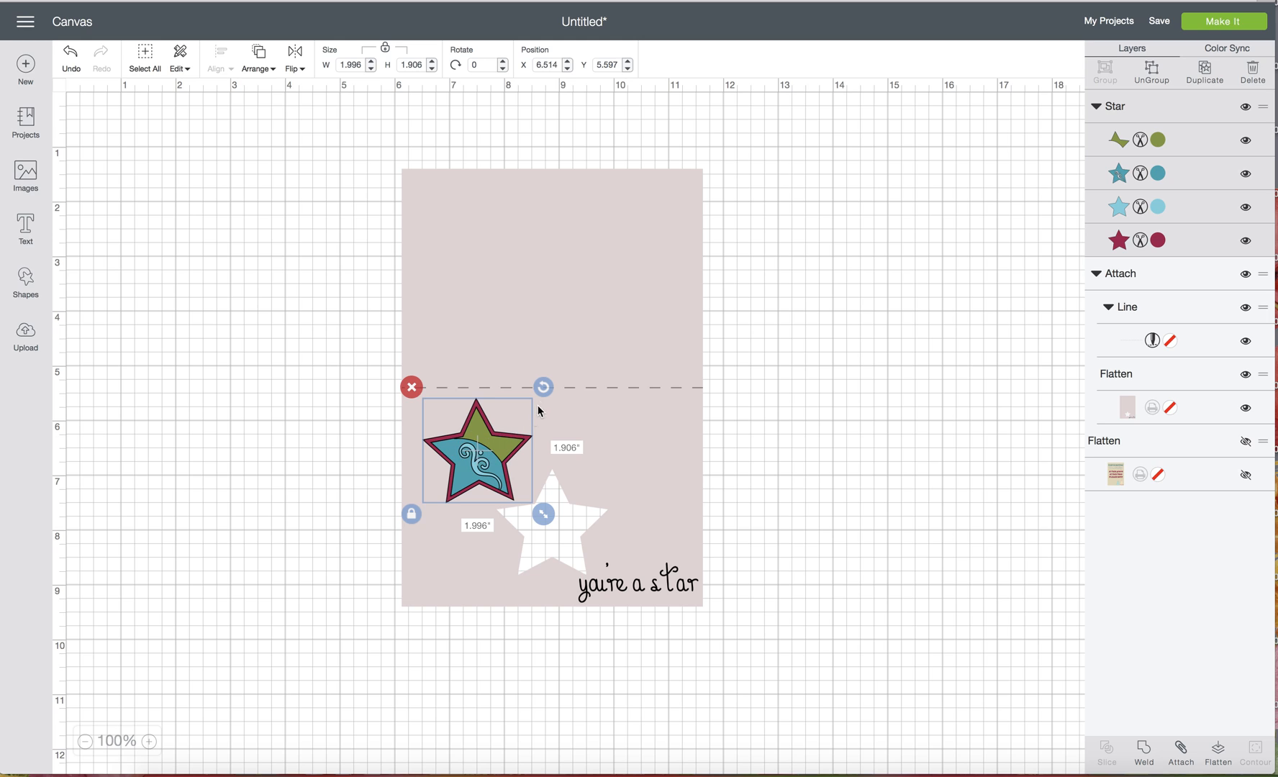
pyautogui.moveTo(544, 391); pyautogui.dragTo(530, 363)
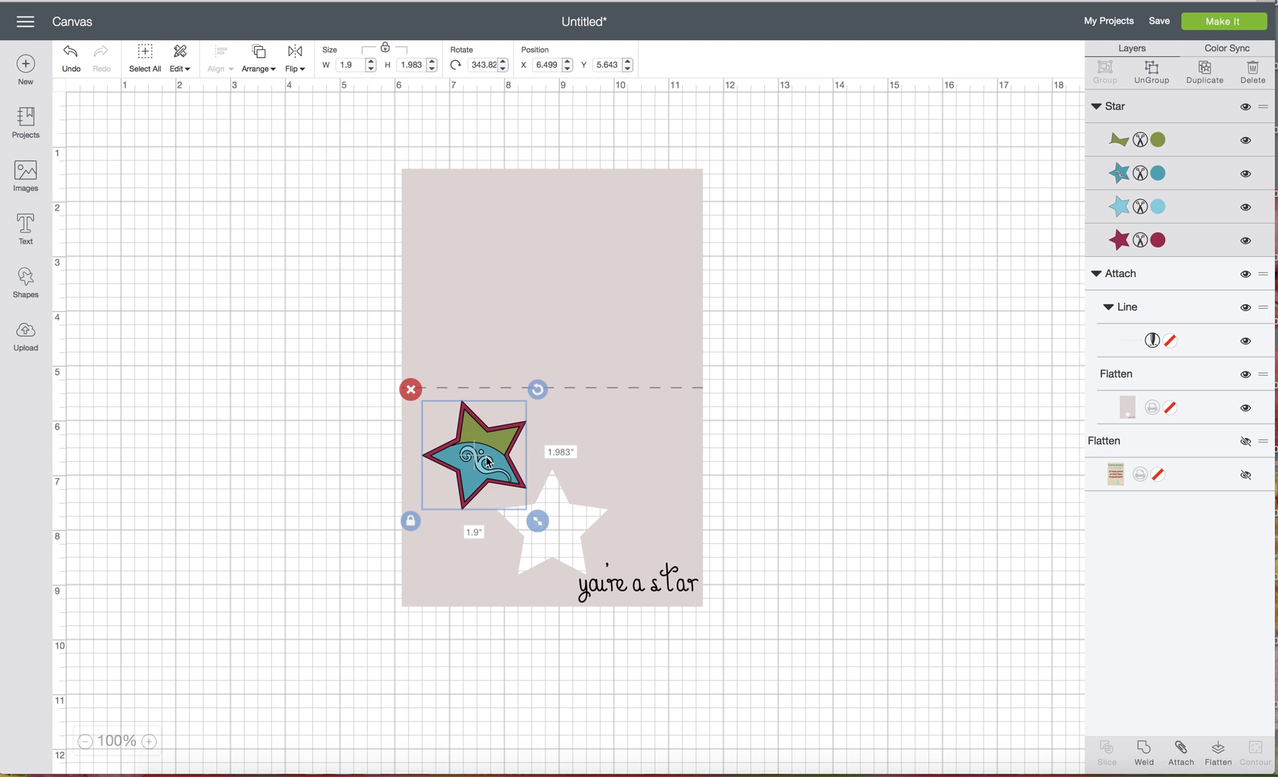
pyautogui.moveTo(487, 461); pyautogui.dragTo(478, 466)
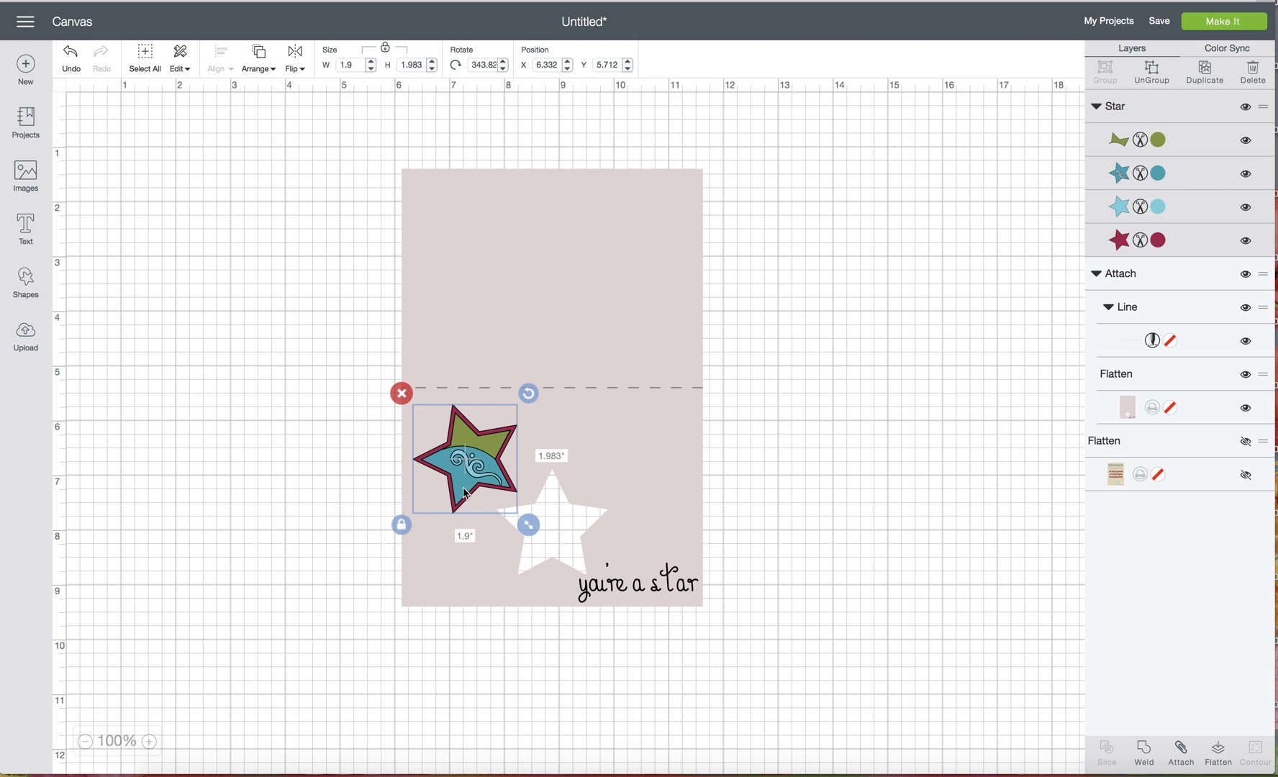
# Duplicate the star and place the copy at the right below the score line, shrunk to about 1.36 x 1.38 inches and rotated to about 26°
pyautogui.click(1204, 72)
pyautogui.moveTo(509, 493); pyautogui.dragTo(667, 485)
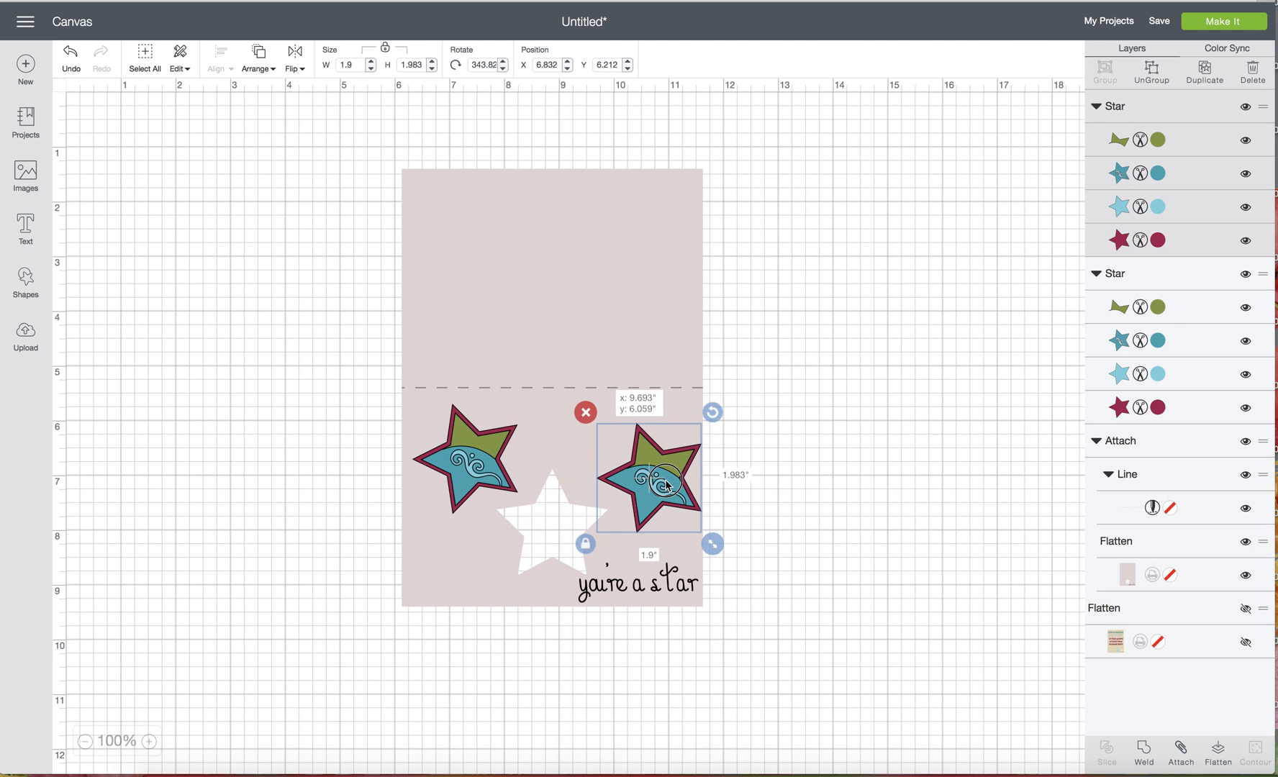
pyautogui.moveTo(713, 541); pyautogui.dragTo(703, 512)
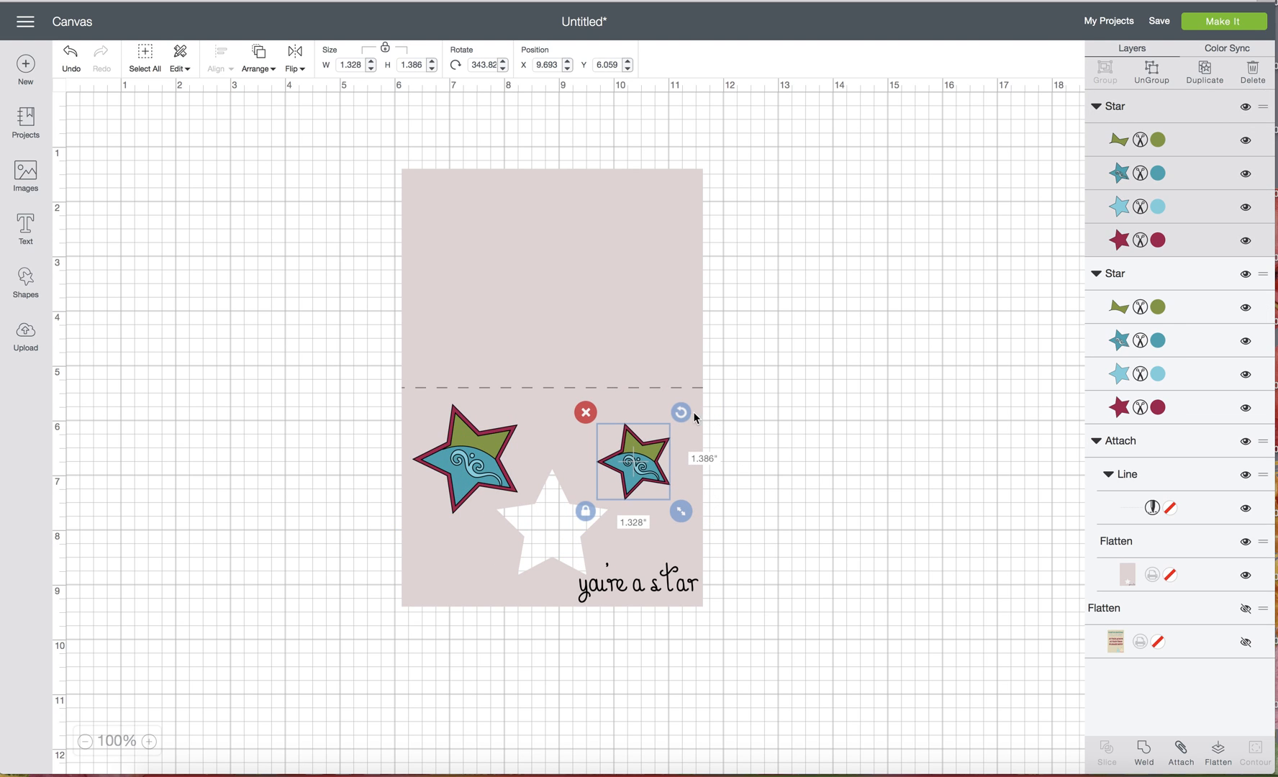
pyautogui.moveTo(681, 412); pyautogui.dragTo(660, 459)
# Flatten the large left star and the small right star separately into printable images
pyautogui.click(489, 466)
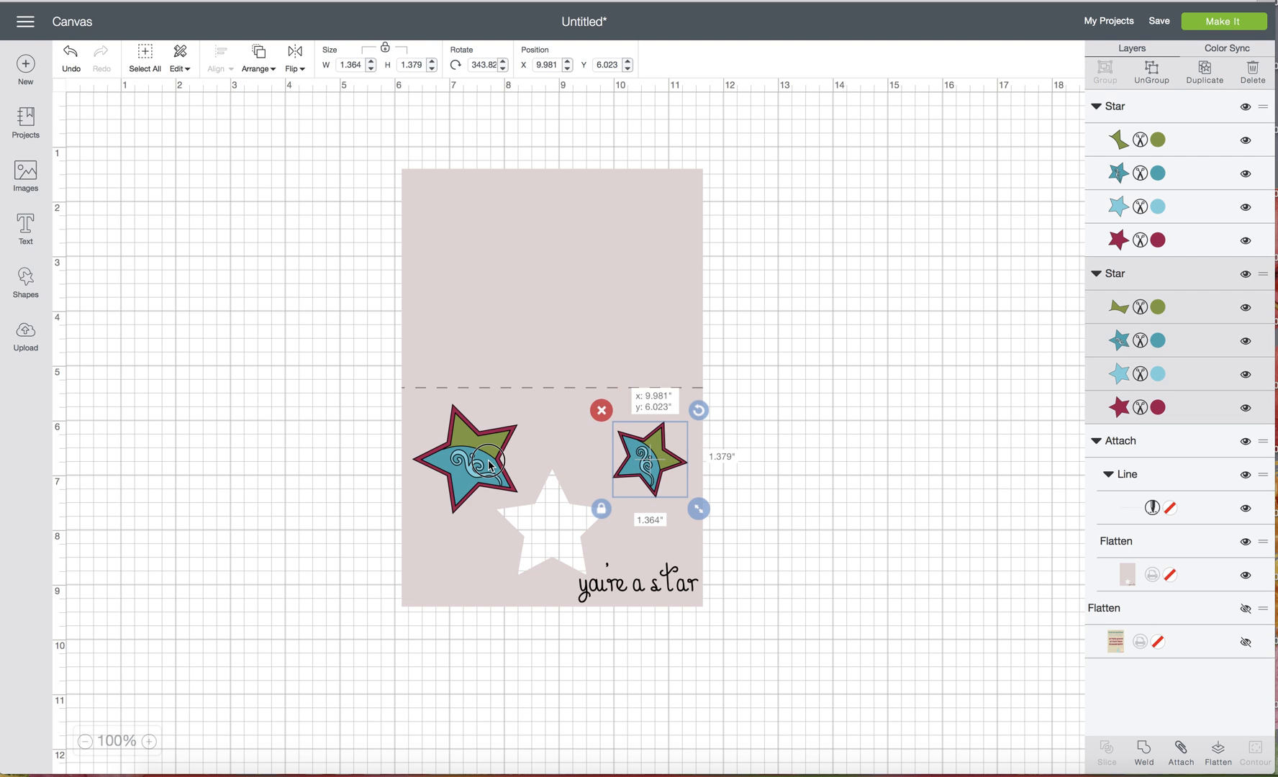
pyautogui.click(779, 482)
pyautogui.click(460, 454)
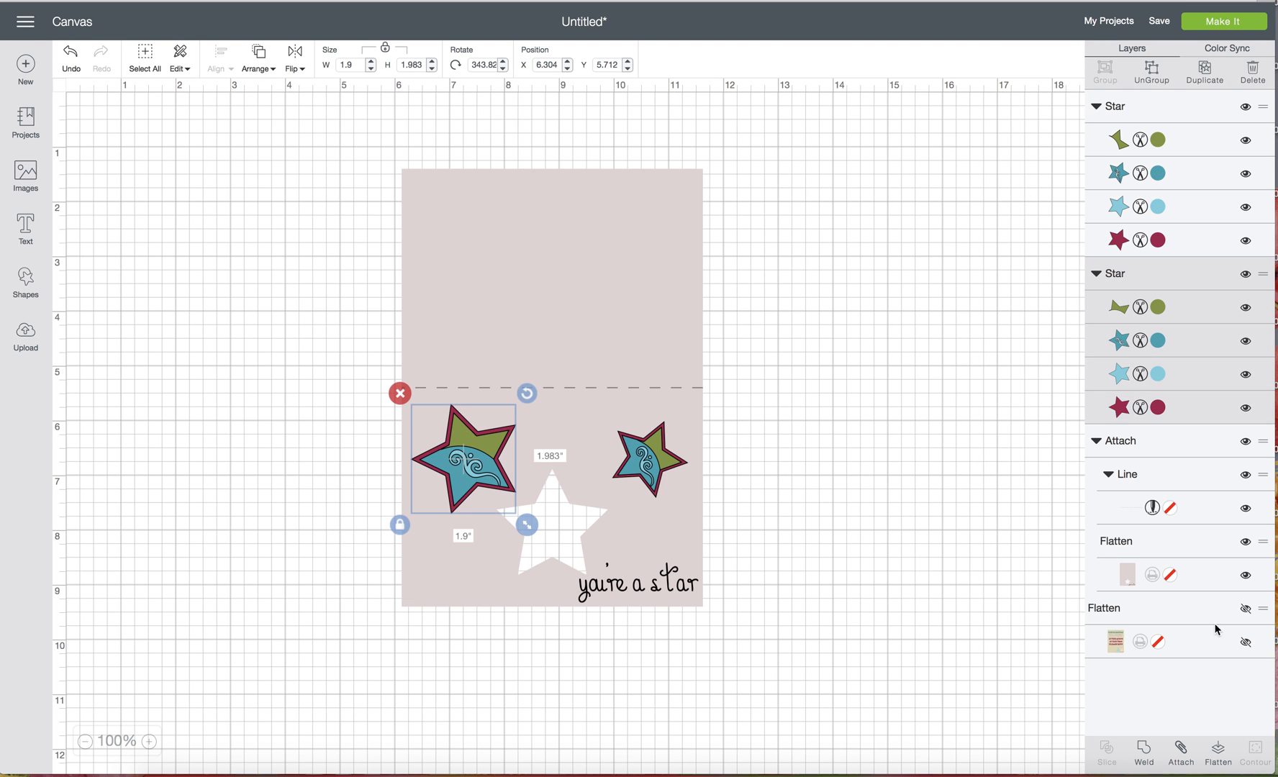
pyautogui.click(1217, 752)
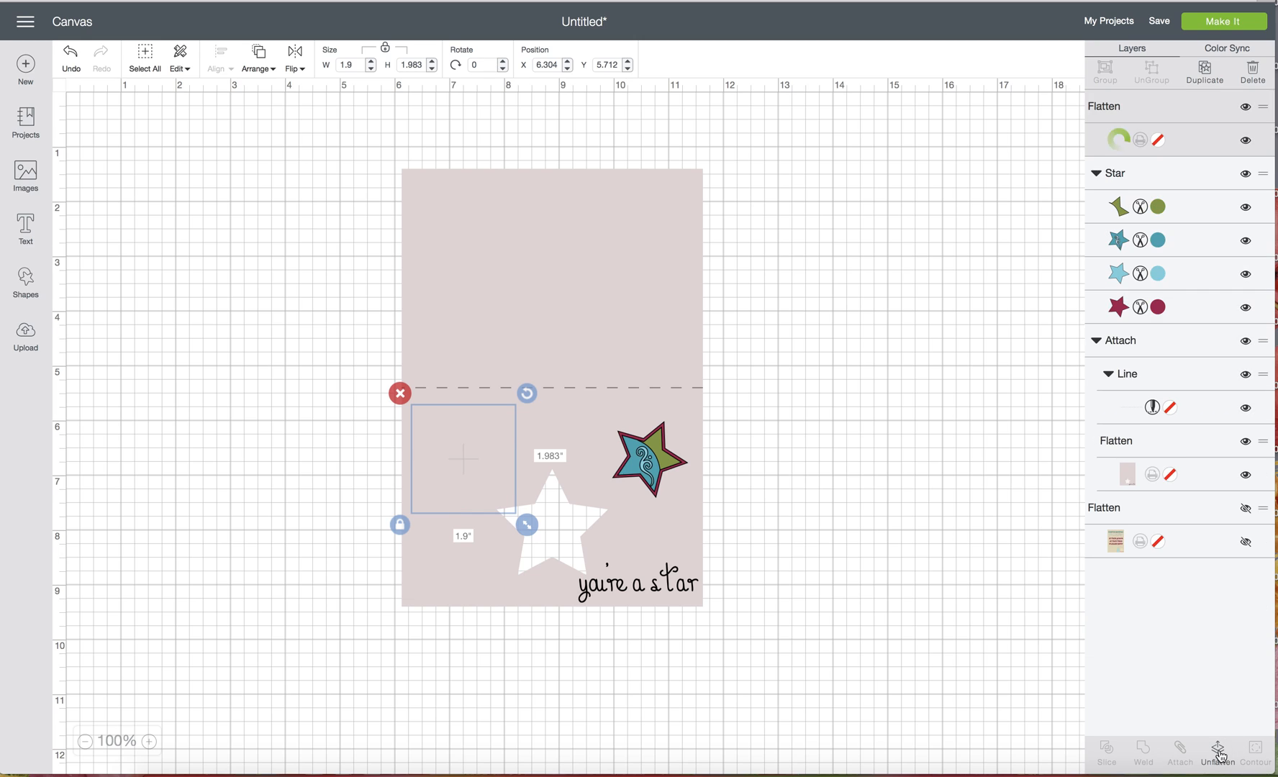
pyautogui.click(660, 458)
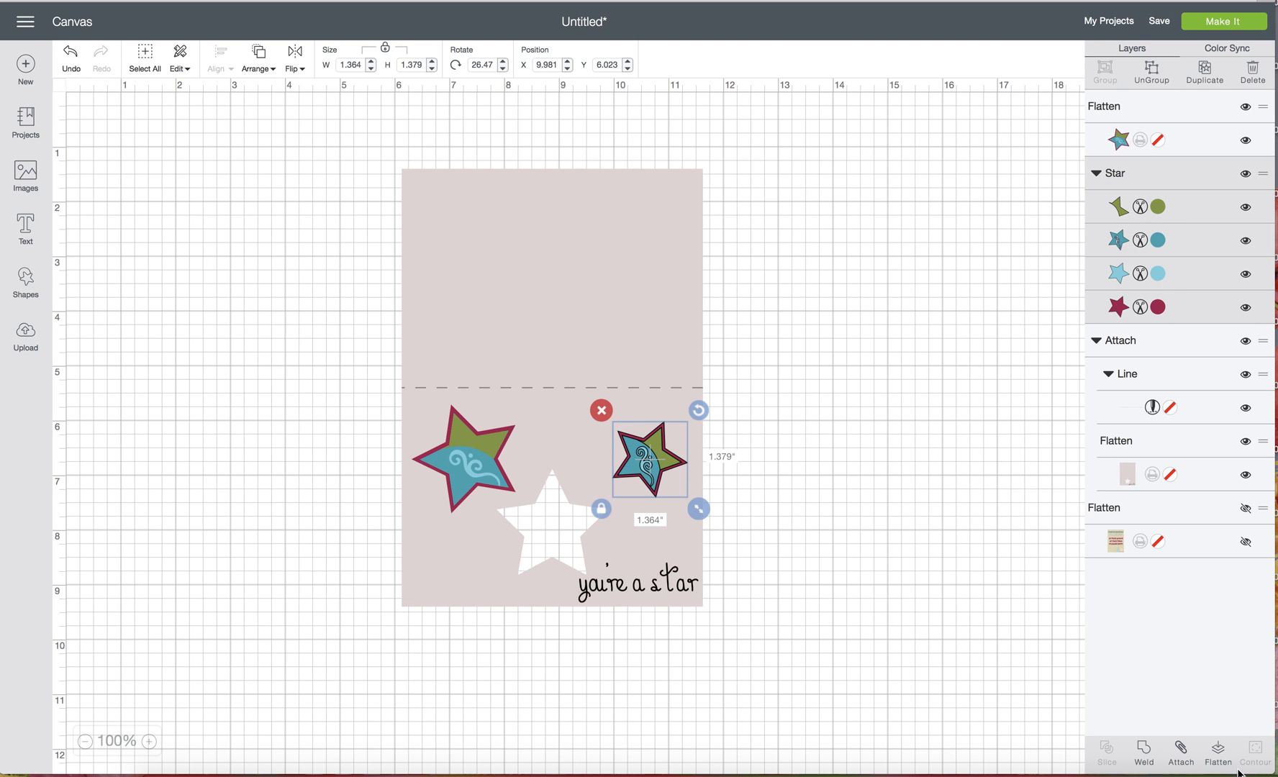
pyautogui.click(1217, 751)
pyautogui.click(855, 488)
# Reposition the two flattened stars below the score line, with the small one at about X 9.7, Y 6.0 inches
pyautogui.moveTo(656, 445); pyautogui.dragTo(789, 453)
pyautogui.moveTo(483, 461)
pyautogui.mouseDown()
pyautogui.moveTo(849, 286)
pyautogui.moveTo(809, 357)
pyautogui.moveTo(812, 341)
pyautogui.moveTo(492, 457)
pyautogui.mouseUp()
pyautogui.moveTo(823, 474); pyautogui.dragTo(675, 469)
pyautogui.moveTo(495, 475); pyautogui.dragTo(494, 472)
# Duplicate the small star, resize the copy to about 1.48 x 1.43 inches and centre it upright inside the white star cut-out
pyautogui.click(635, 454)
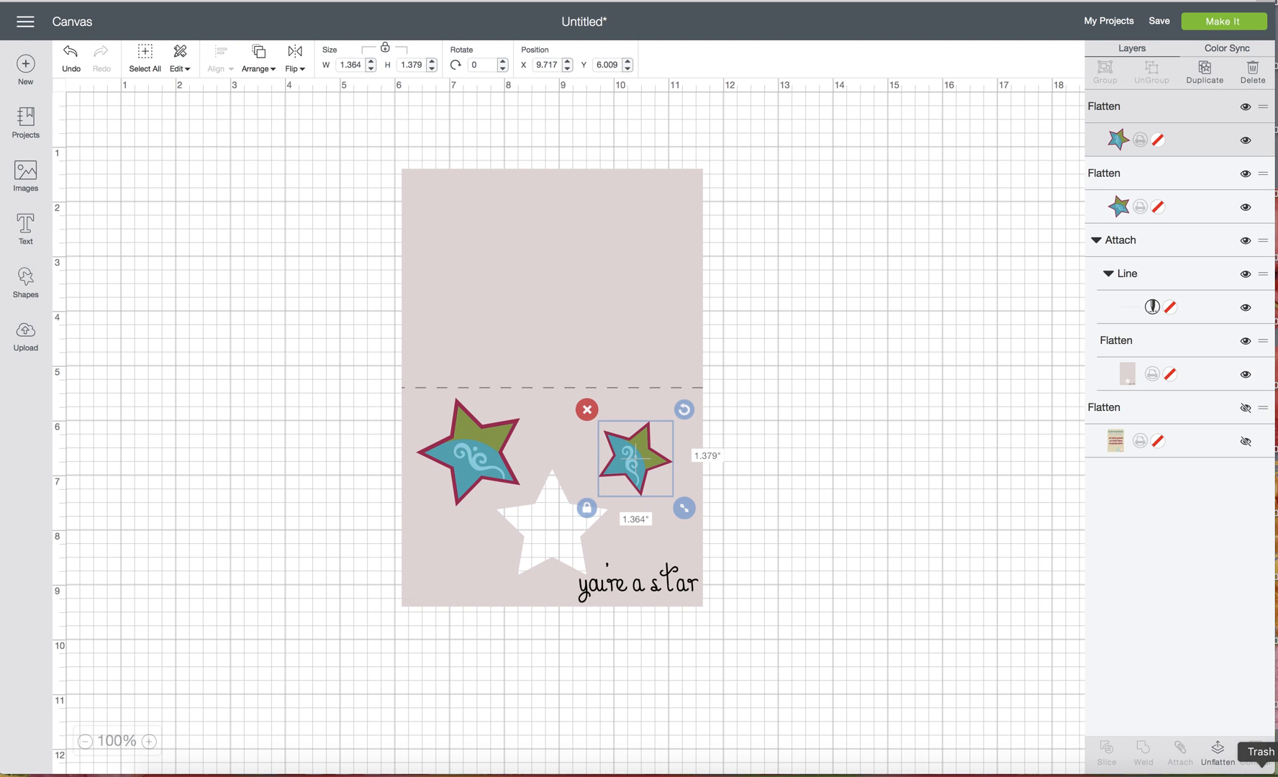
pyautogui.click(1213, 74)
pyautogui.click(1216, 77)
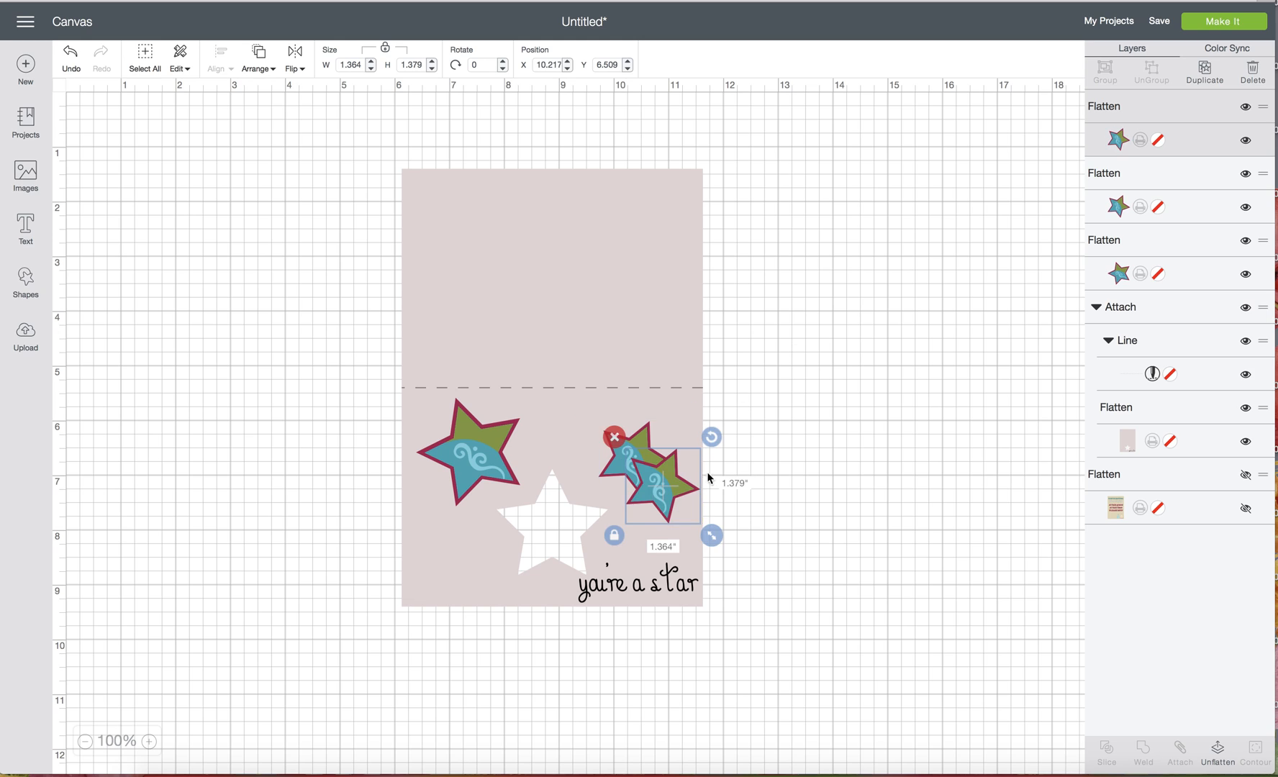
pyautogui.moveTo(710, 531); pyautogui.dragTo(574, 490)
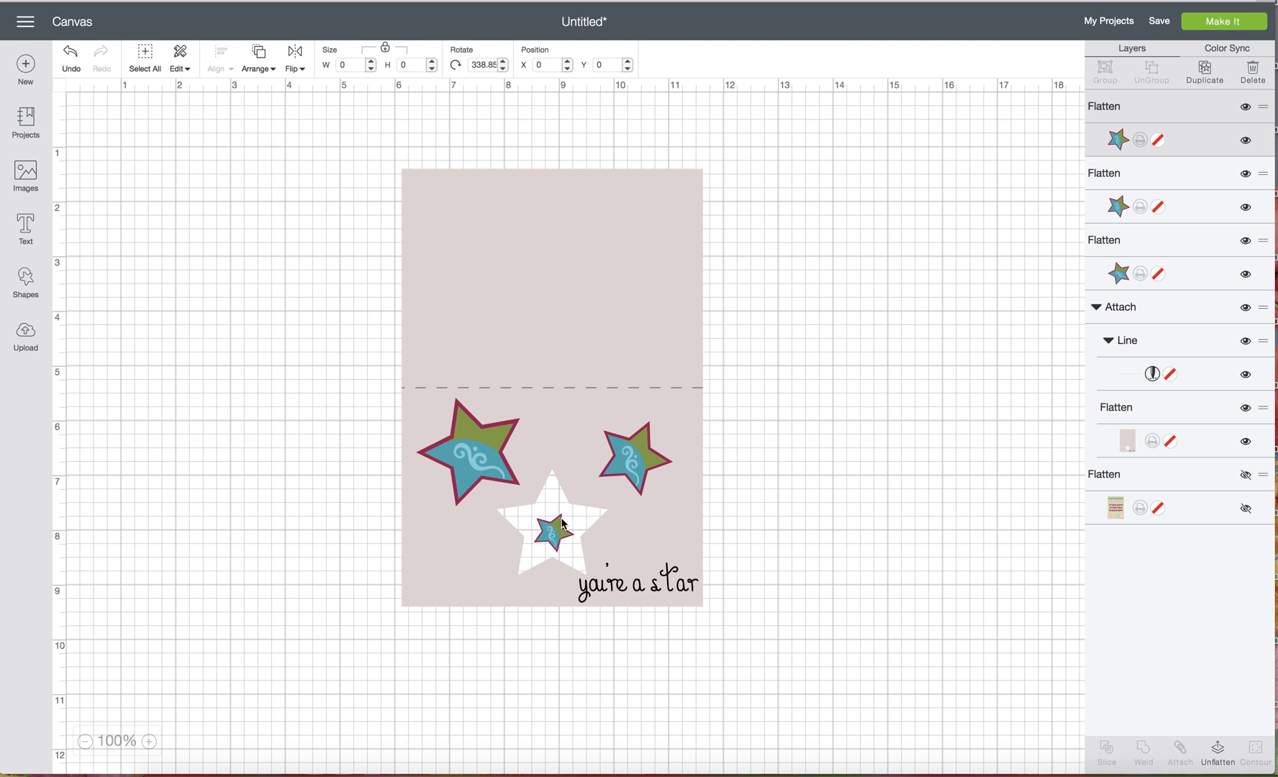
pyautogui.moveTo(551, 541)
pyautogui.mouseDown()
pyautogui.moveTo(612, 592)
pyautogui.moveTo(552, 527)
pyautogui.mouseUp()
pyautogui.moveTo(553, 528); pyautogui.dragTo(554, 527)
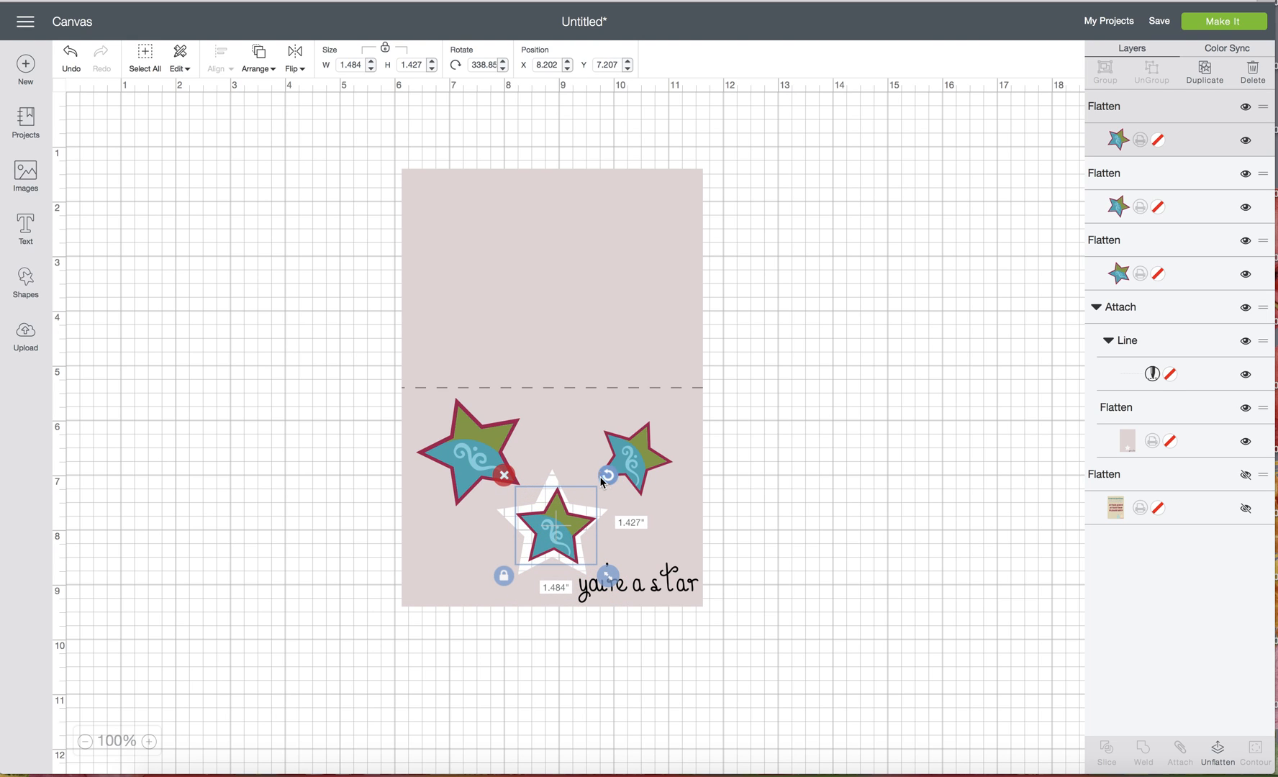
pyautogui.moveTo(605, 478); pyautogui.dragTo(603, 473)
pyautogui.moveTo(554, 540); pyautogui.dragTo(553, 538)
# Preview how the card and the three stars are laid out on the cutting mats
pyautogui.click(768, 532)
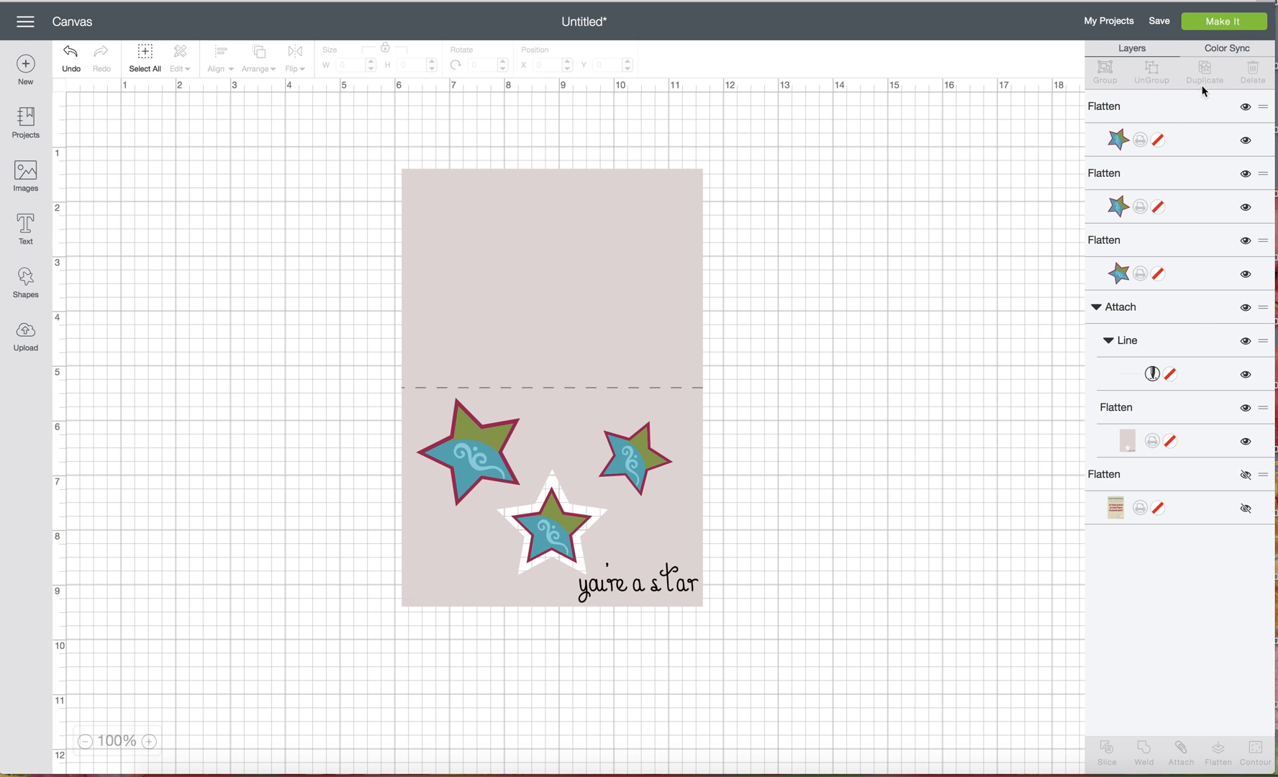
pyautogui.click(1225, 23)
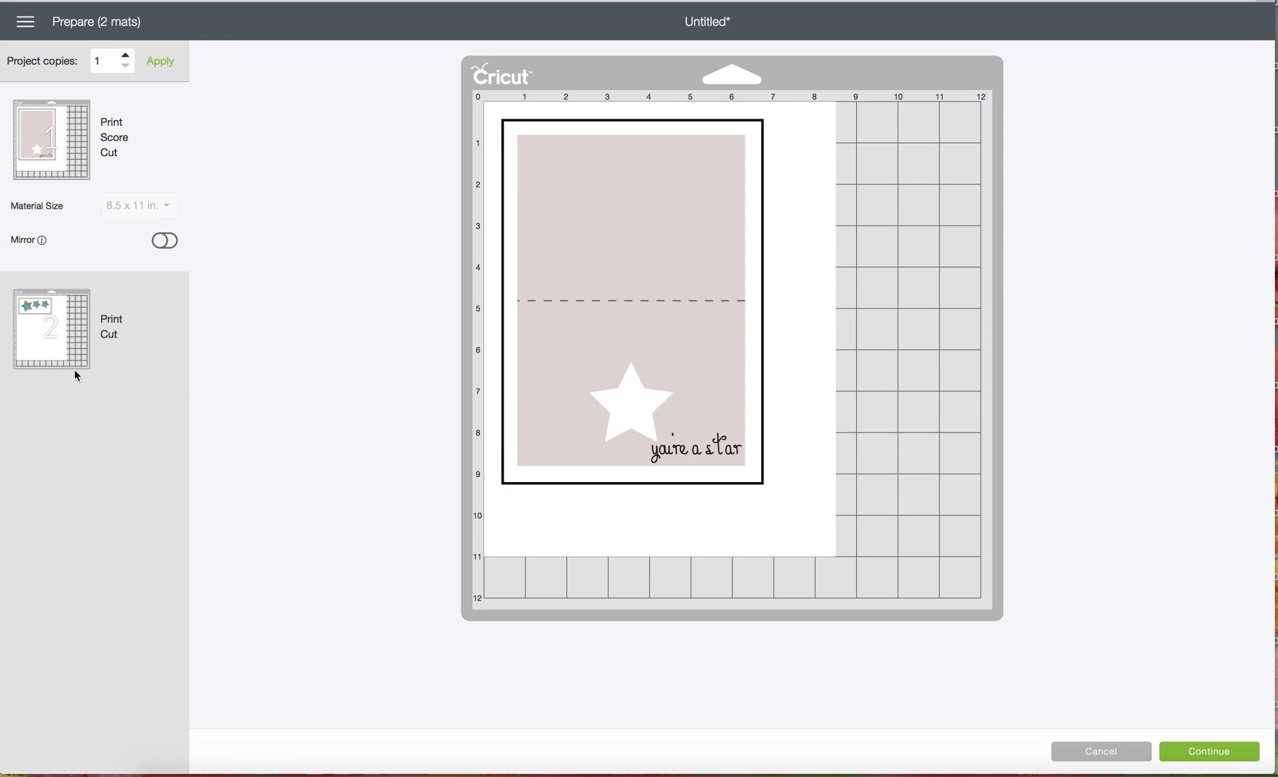
# Review the contents of both cutting mats, the three stars and the card, and return to the design canvas
pyautogui.click(45, 334)
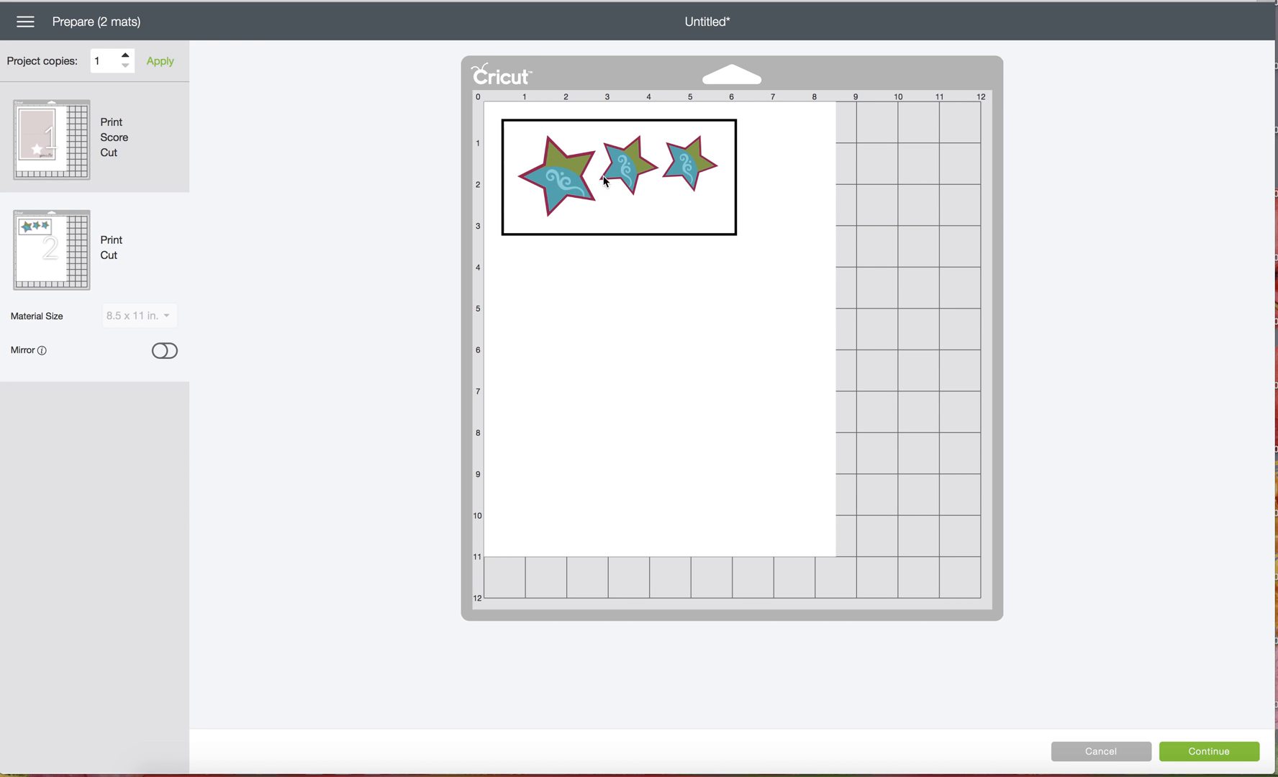
pyautogui.click(67, 183)
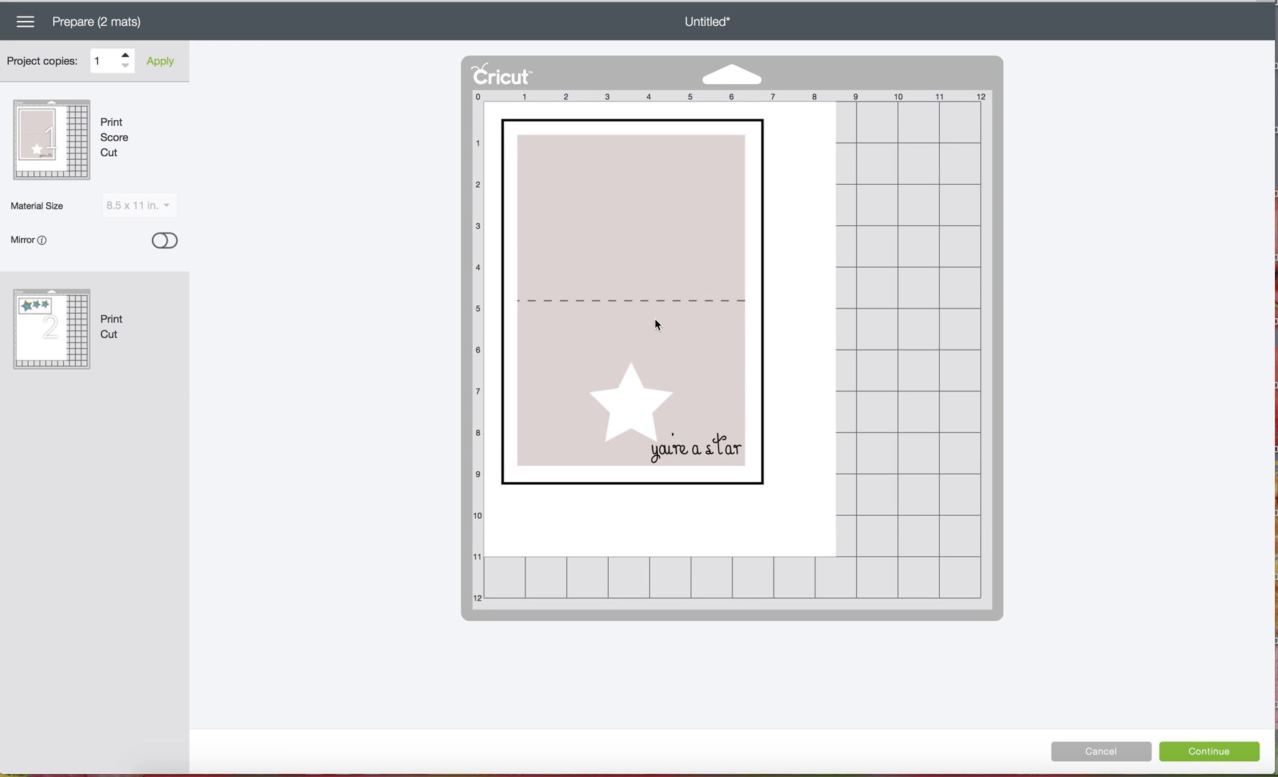
pyautogui.click(1097, 751)
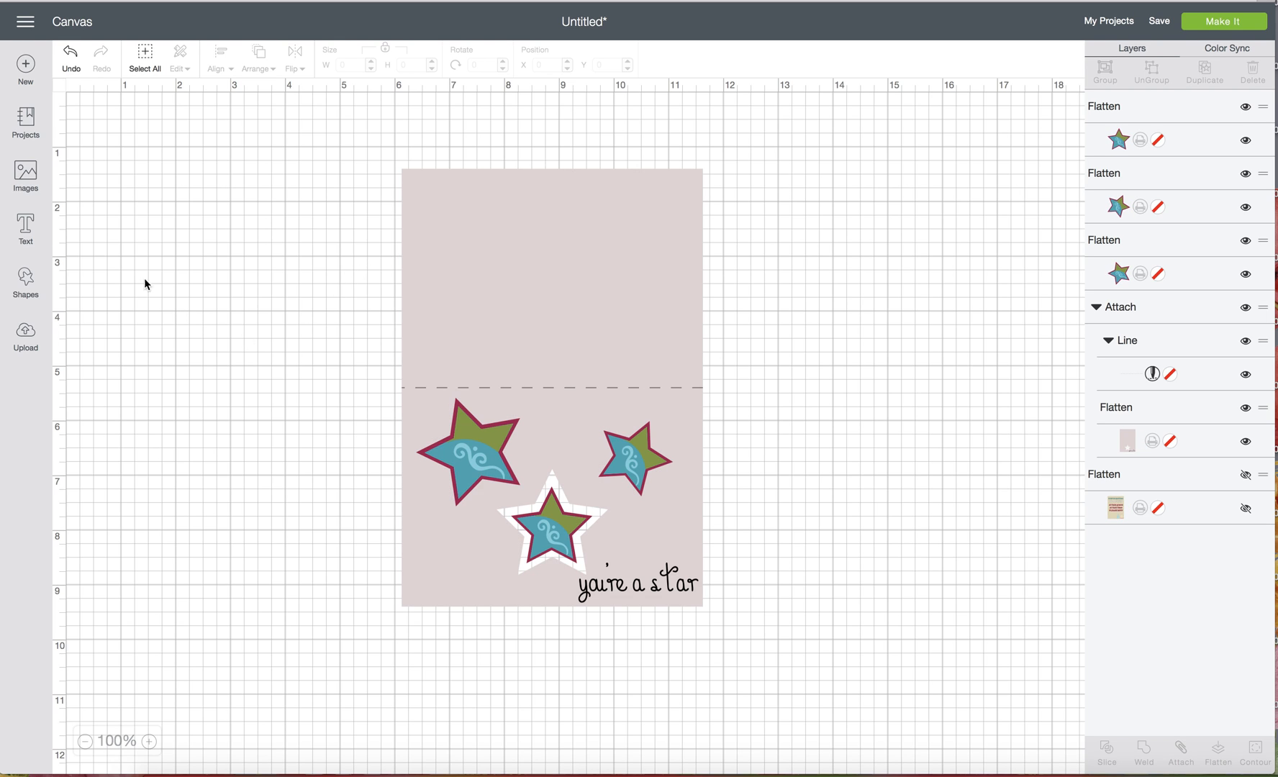
pyautogui.click(459, 447)
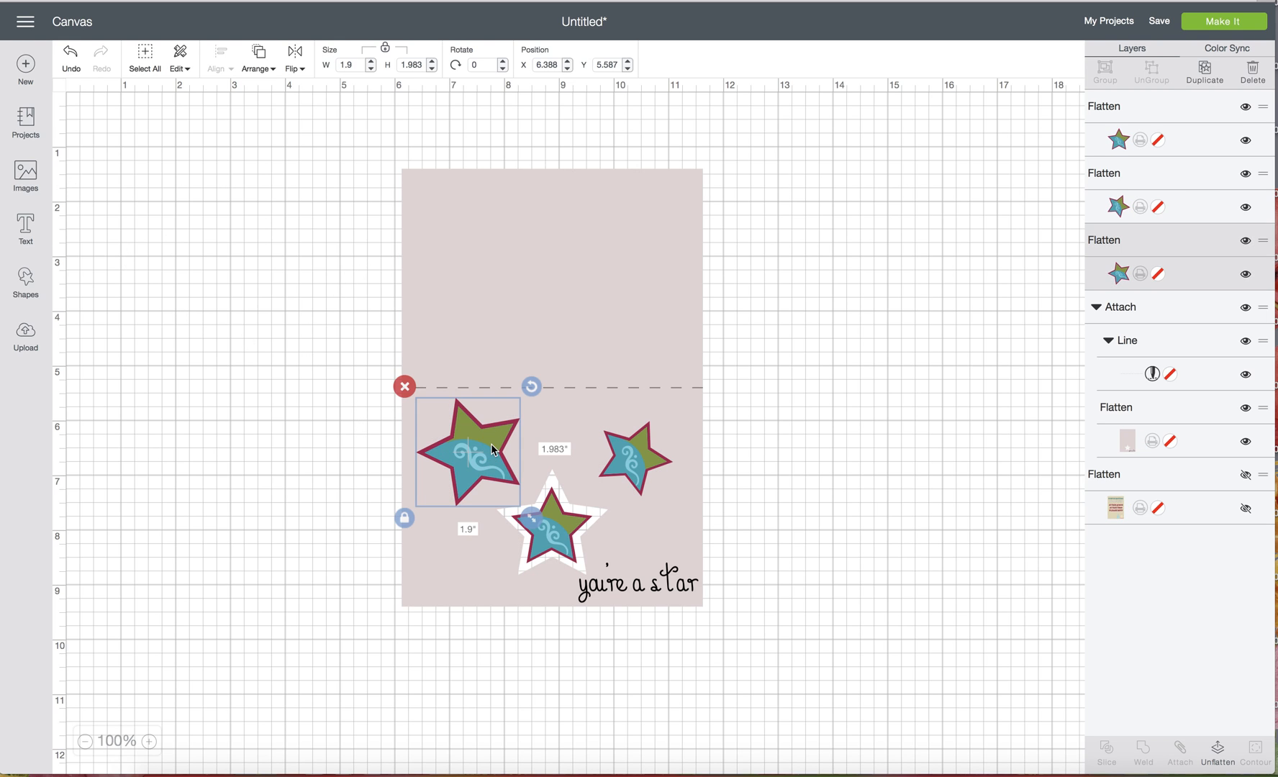
# Insert the yellow star with green swirls and the "A Star is Born" image from the star images
pyautogui.click(26, 176)
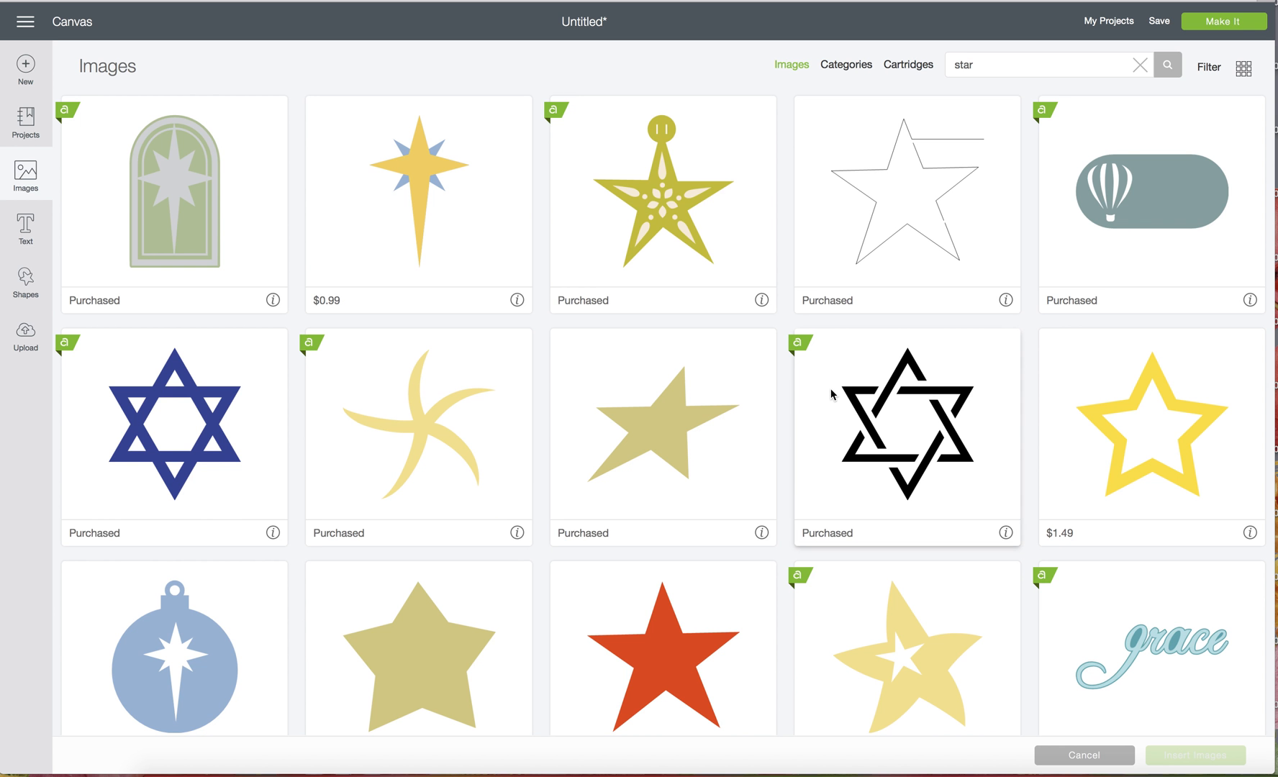
pyautogui.scroll(-5, 688, 428)
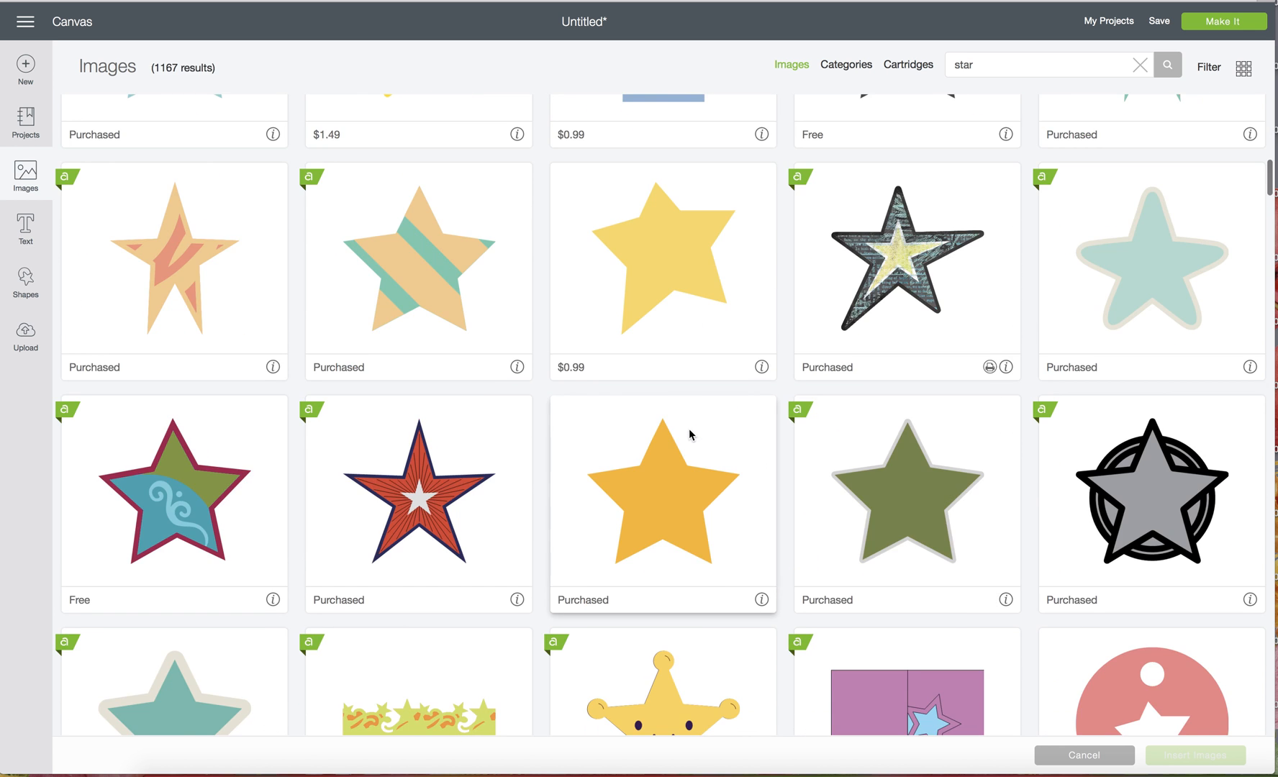
pyautogui.scroll(-10, 688, 432)
pyautogui.click(680, 286)
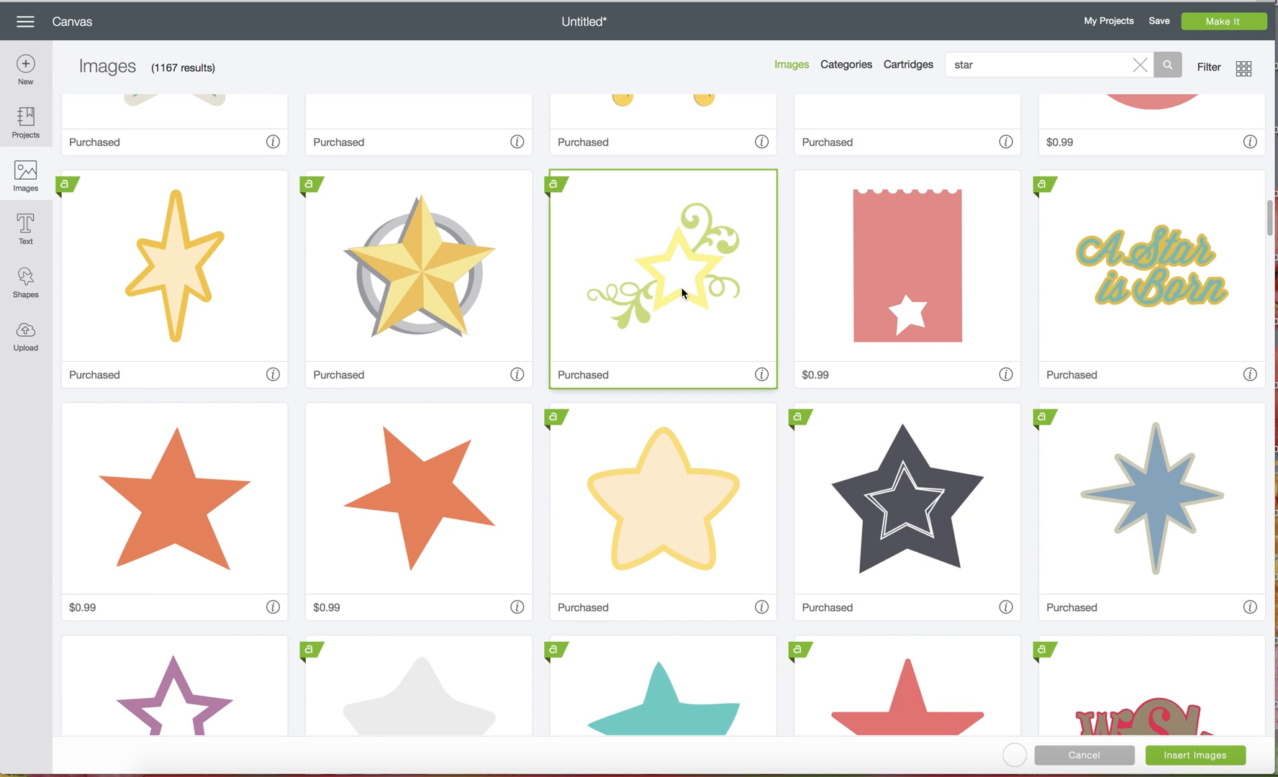
pyautogui.click(1169, 753)
pyautogui.click(1201, 346)
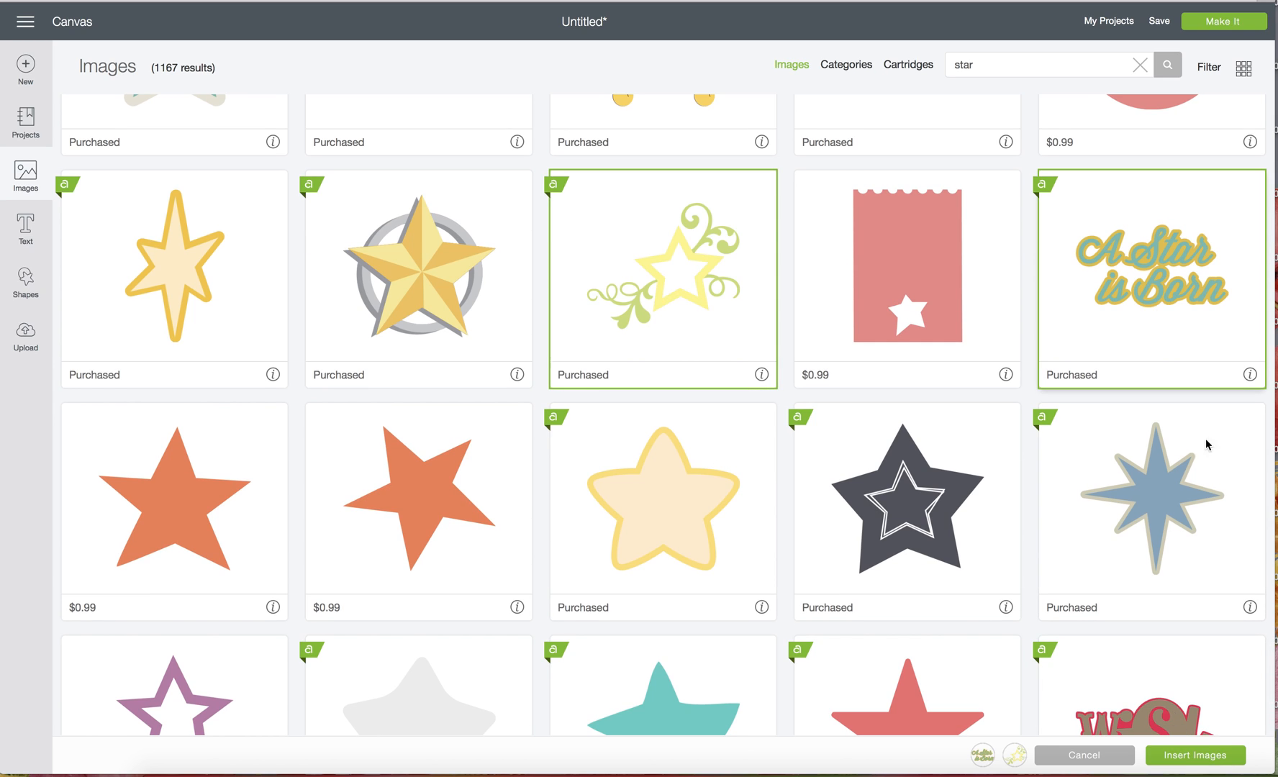
pyautogui.click(1194, 754)
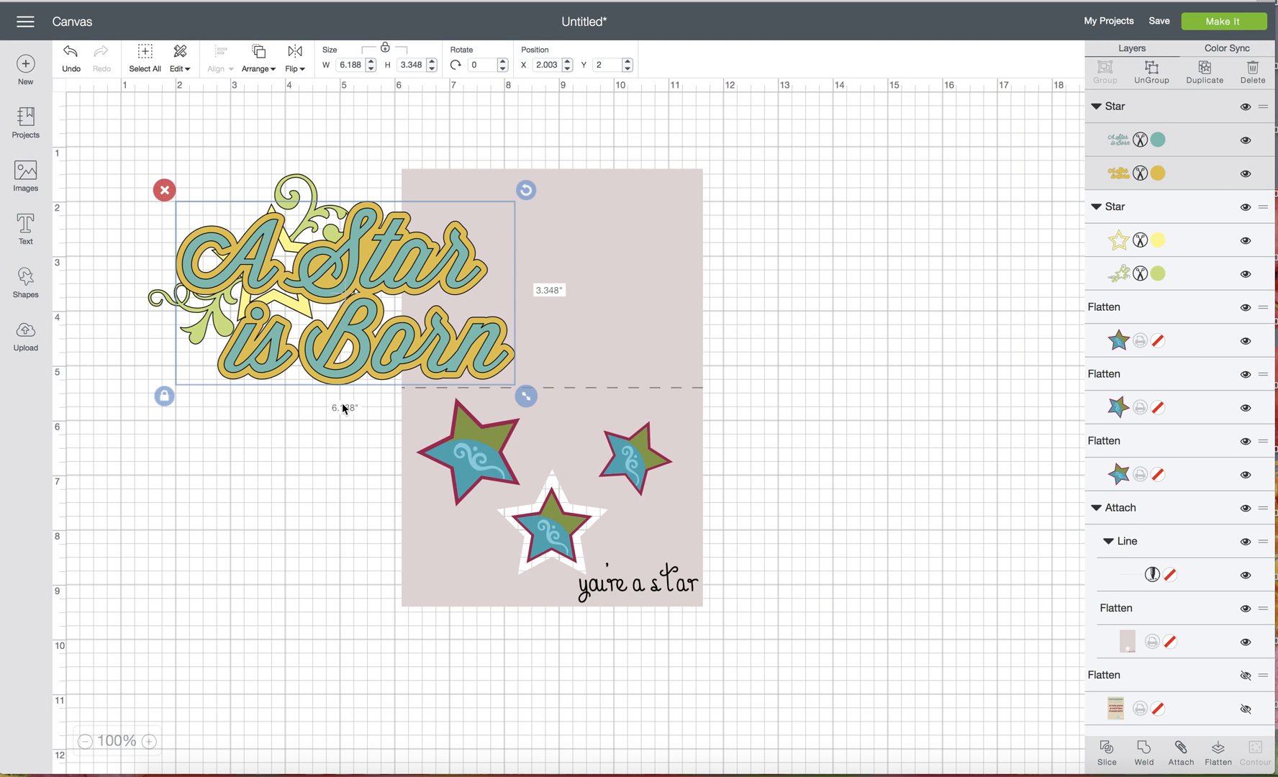
# Flatten the "A Star is Born" image, shrink it to about 3.44 x 1.86 inches and place it right of the card
pyautogui.moveTo(361, 310); pyautogui.dragTo(644, 228)
pyautogui.click(1217, 752)
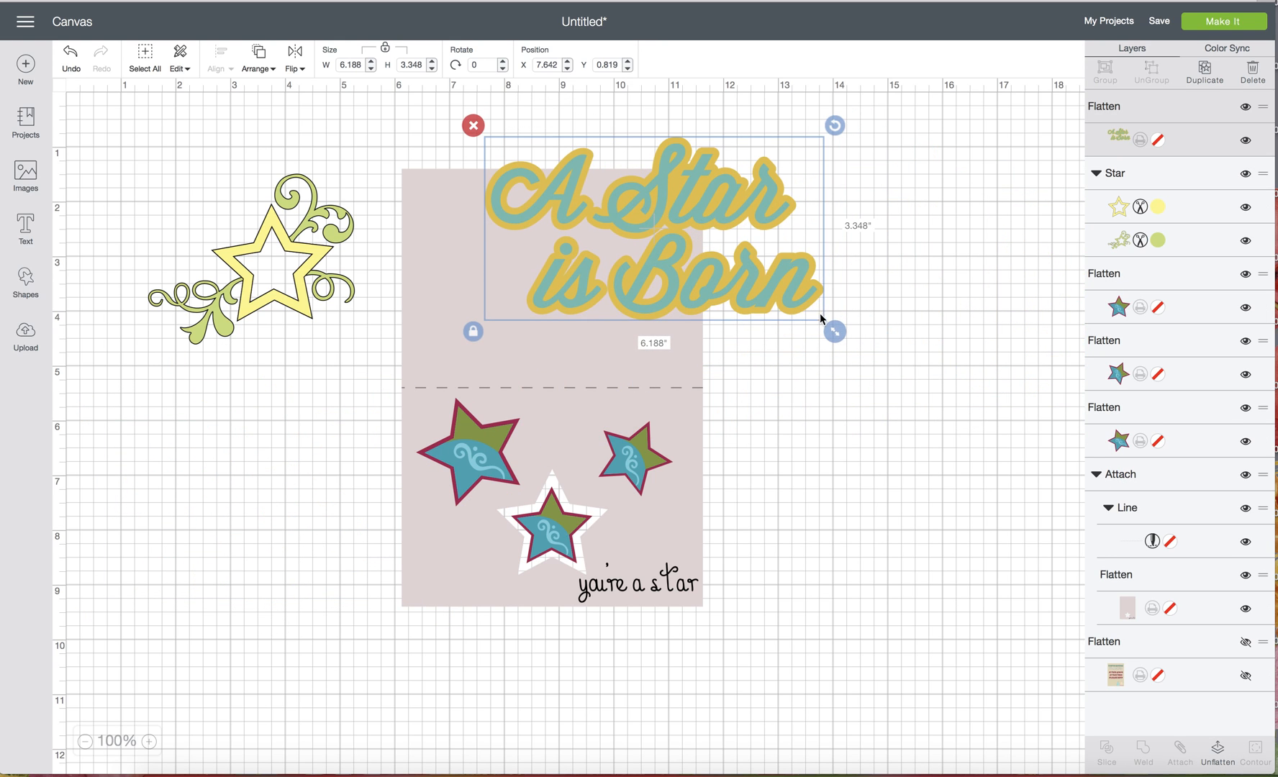
pyautogui.moveTo(832, 328); pyautogui.dragTo(684, 249)
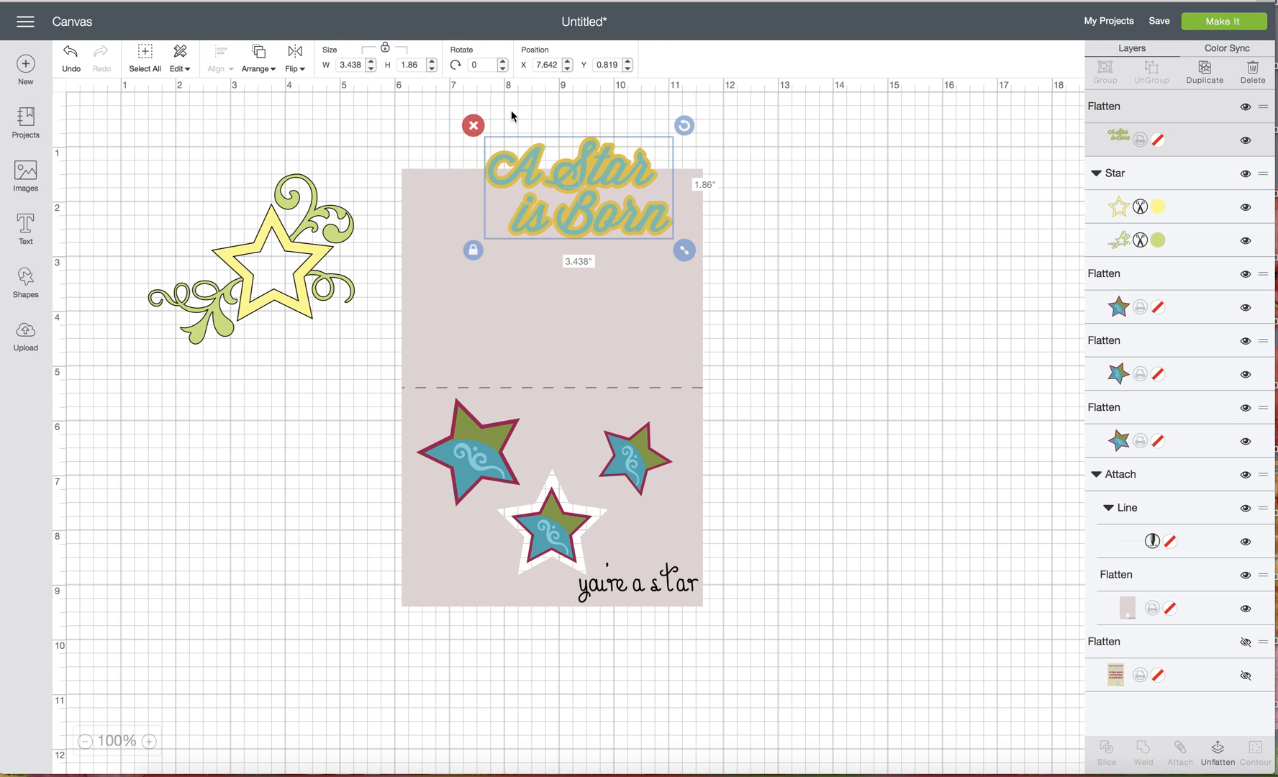
pyautogui.moveTo(542, 171); pyautogui.dragTo(842, 235)
# Flatten the swirled yellow star and move it to about X 0.99, Y 1.97 inches, left of the card
pyautogui.click(280, 264)
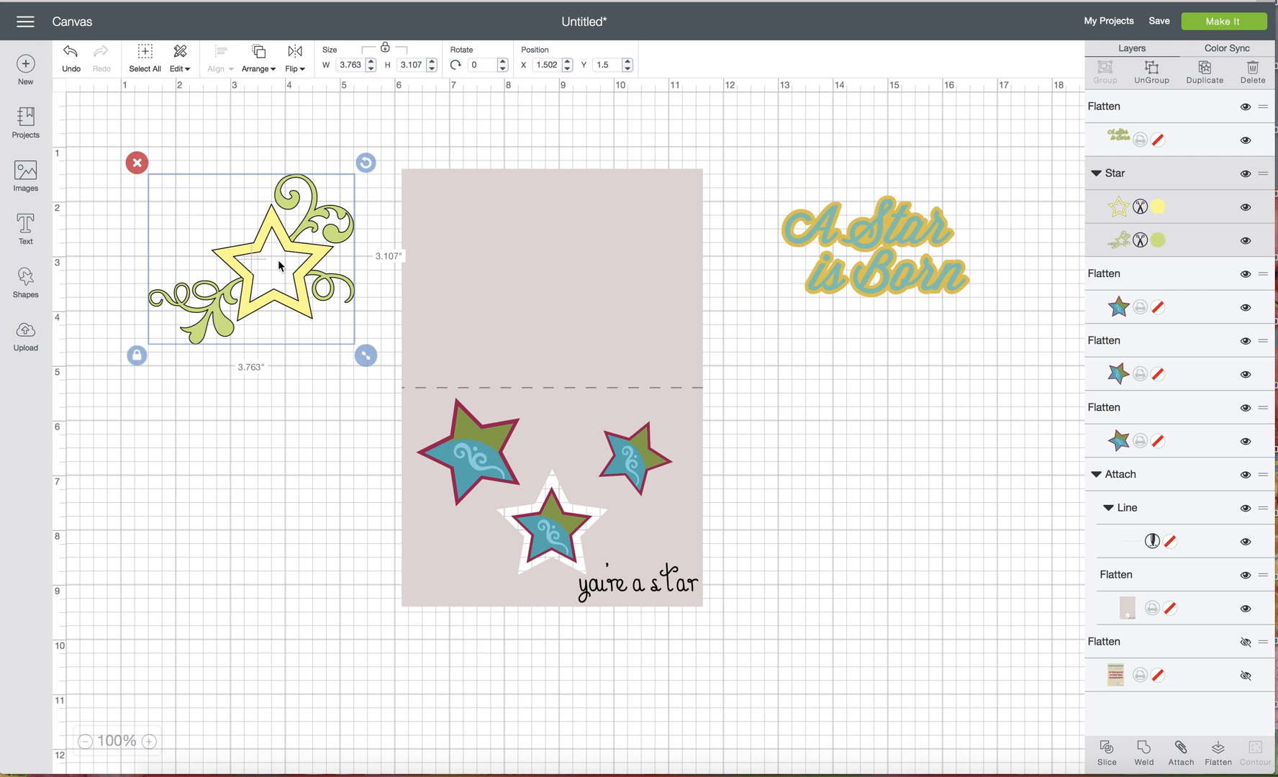
pyautogui.click(1217, 752)
pyautogui.moveTo(284, 287); pyautogui.dragTo(261, 325)
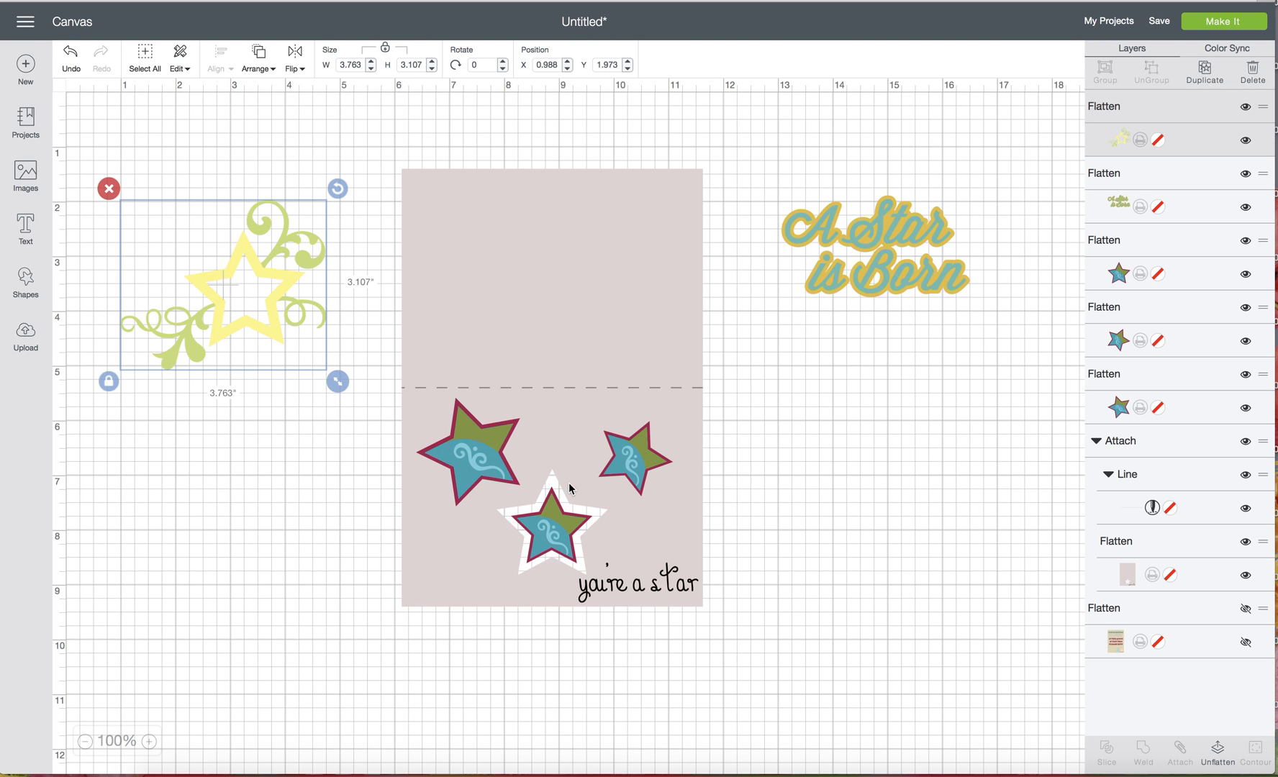
# Delete the flattened swirled star and the flattened "A Star is Born" image from the canvas
pyautogui.click(918, 471)
pyautogui.click(280, 290)
pyautogui.click(108, 189)
pyautogui.click(827, 250)
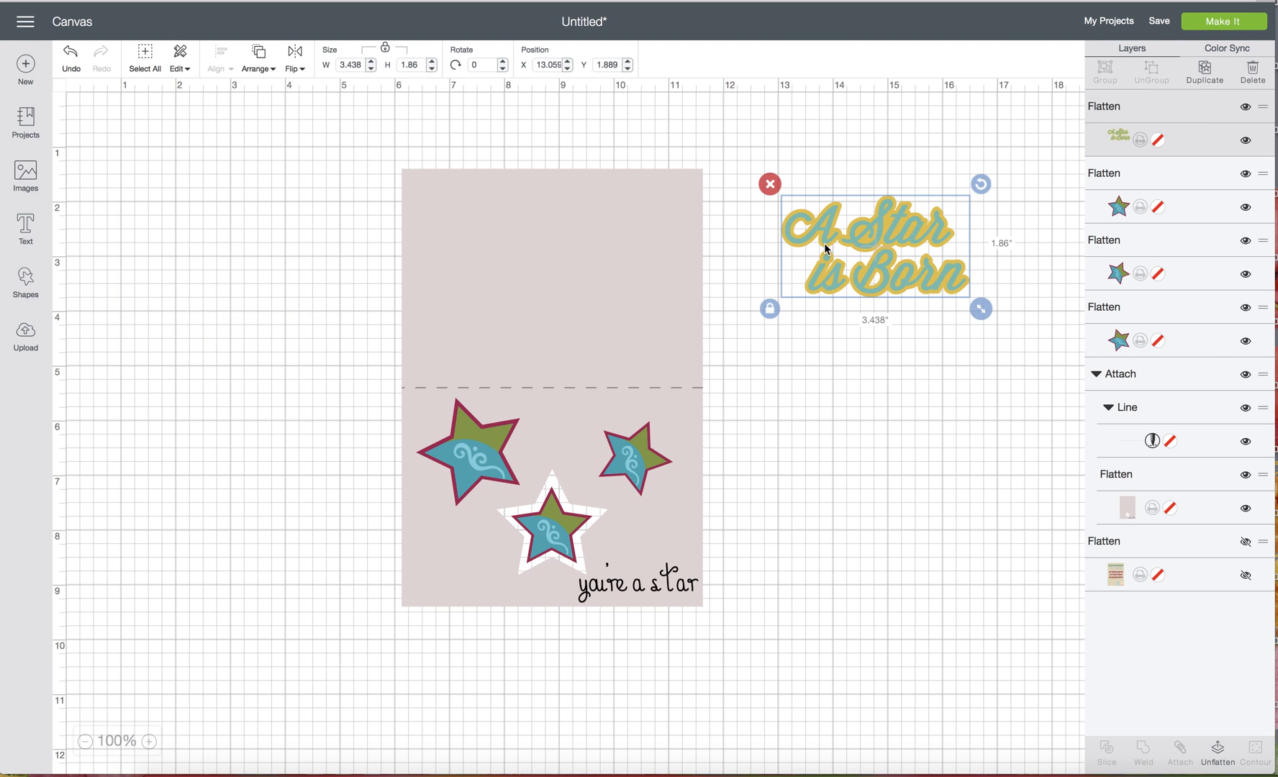
pyautogui.click(771, 183)
# Move the card to about X 0.72, Y 1.18 inches and gather the three loose stars on top of it
pyautogui.moveTo(658, 322); pyautogui.dragTo(358, 310)
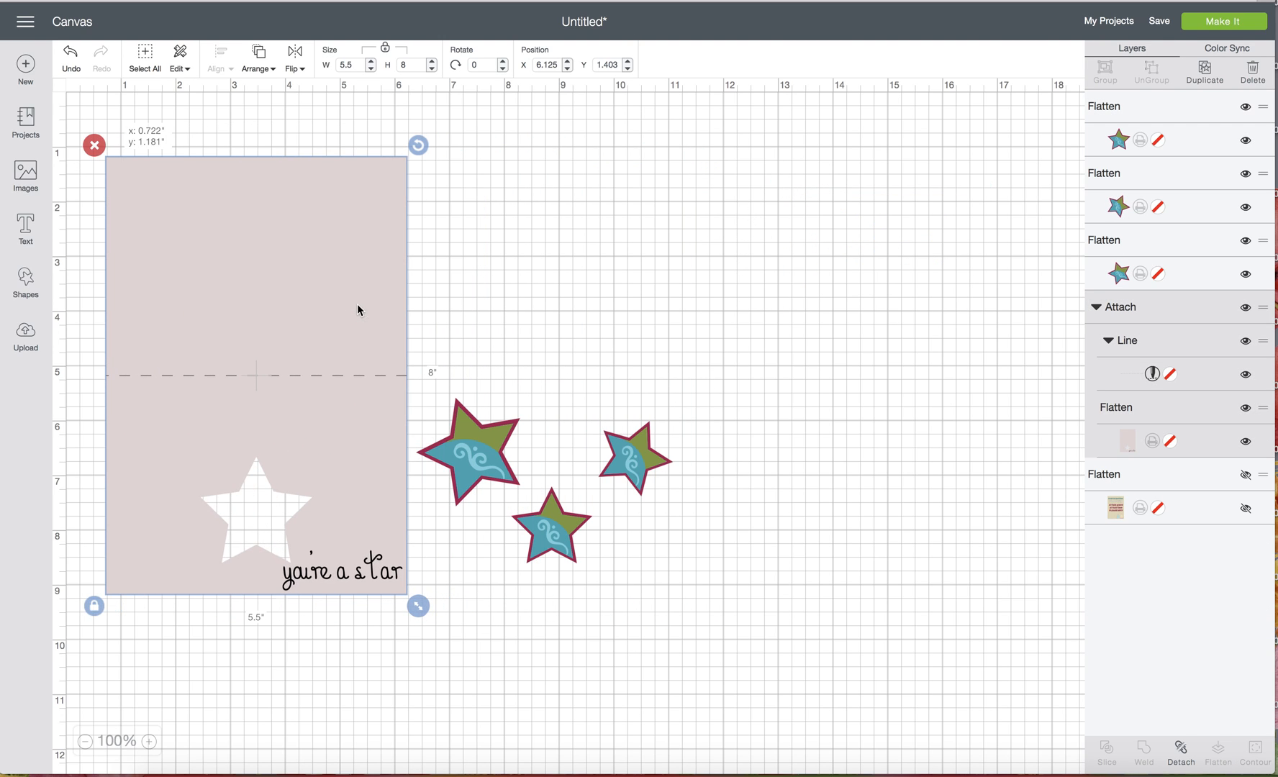
pyautogui.moveTo(493, 468); pyautogui.dragTo(317, 393)
pyautogui.moveTo(540, 525); pyautogui.dragTo(275, 417)
pyautogui.moveTo(609, 436); pyautogui.dragTo(209, 274)
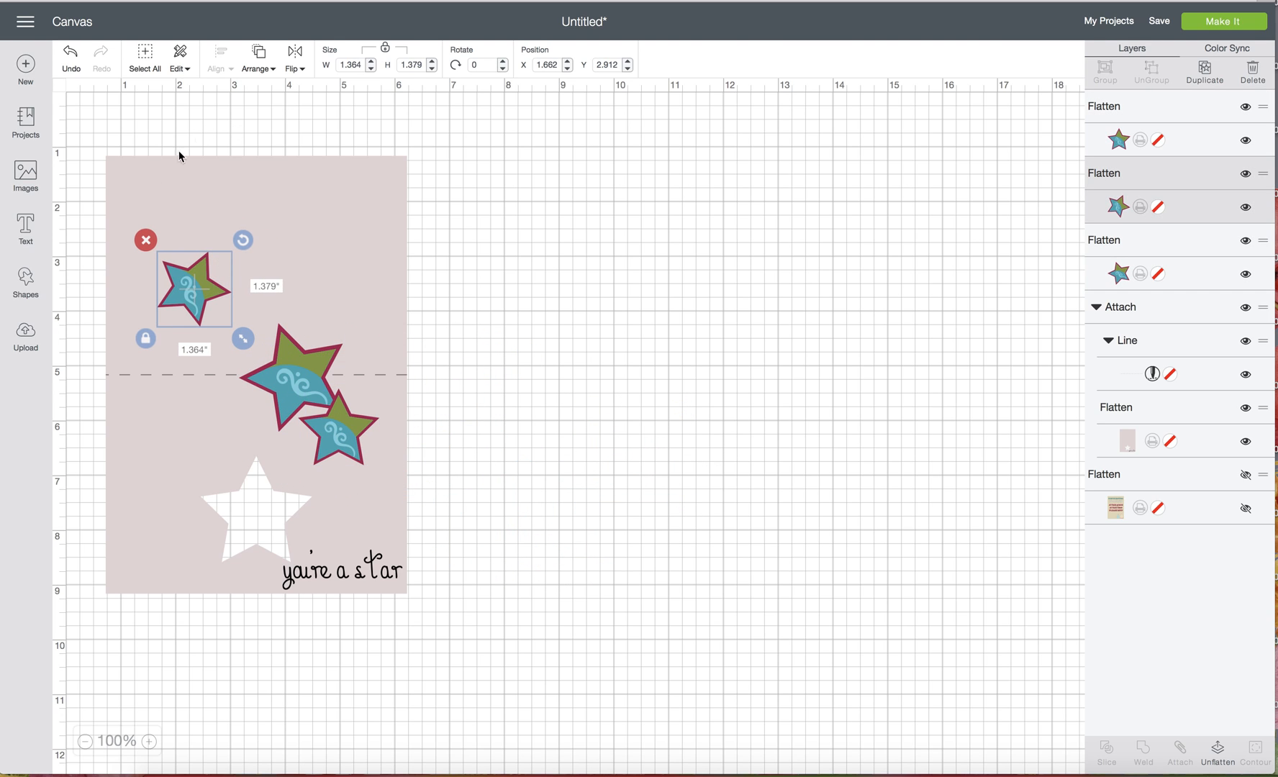
# Search the image library for "tag" and insert the light blue rounded tag with a hanging loop
pyautogui.click(26, 175)
pyautogui.moveTo(987, 59); pyautogui.dragTo(901, 64)
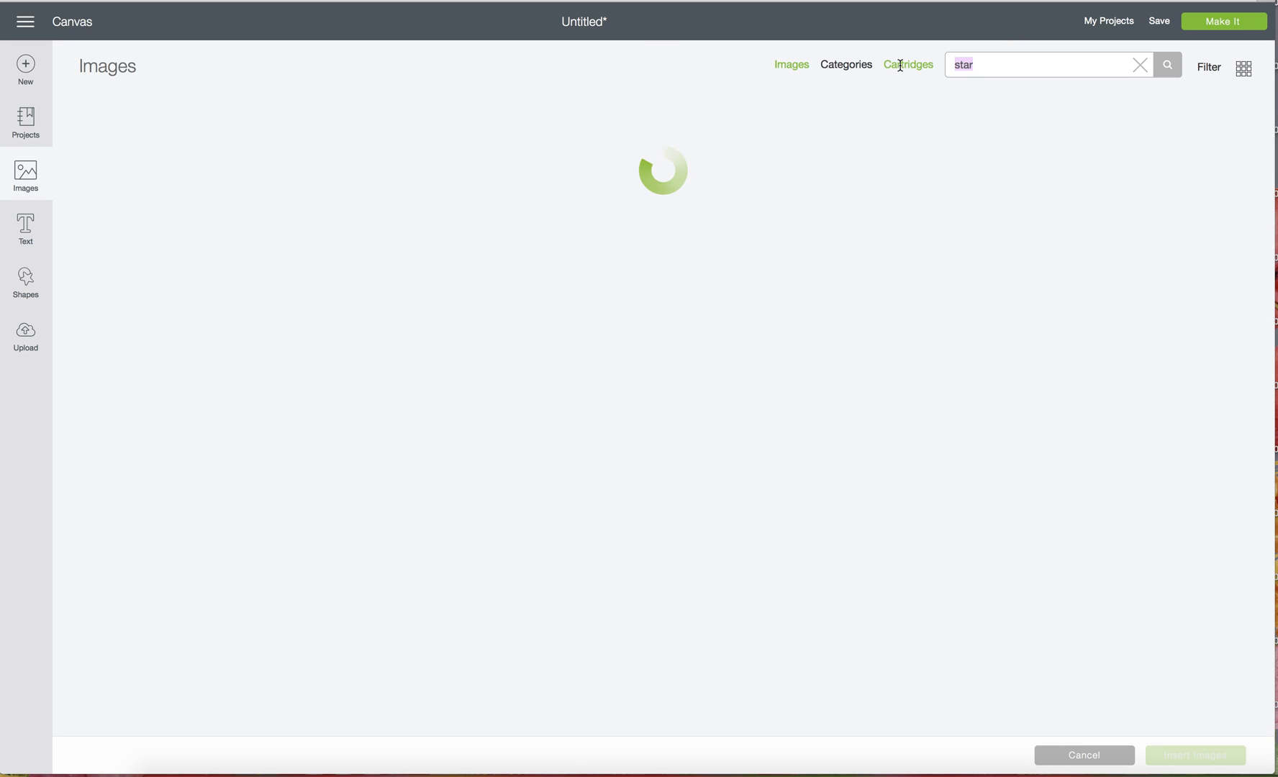
pyautogui.write('tag')
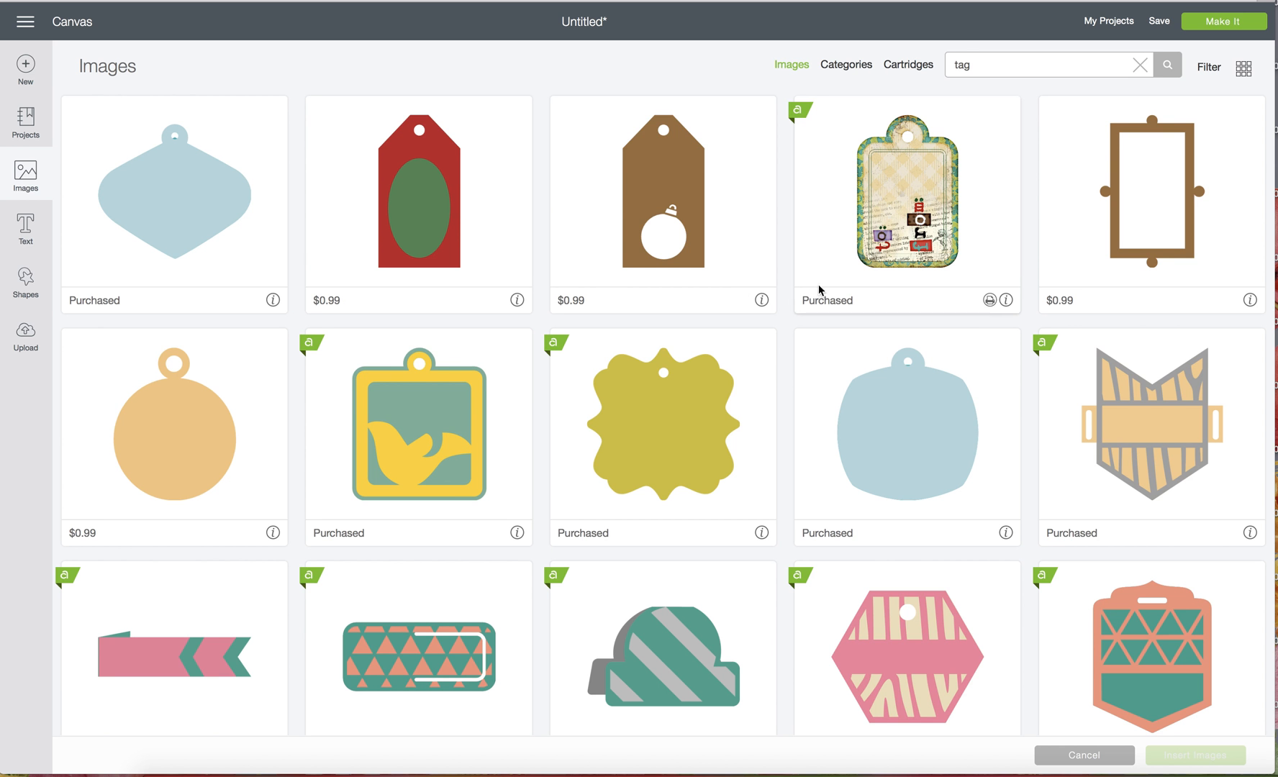
pyautogui.scroll(-4, 794, 333)
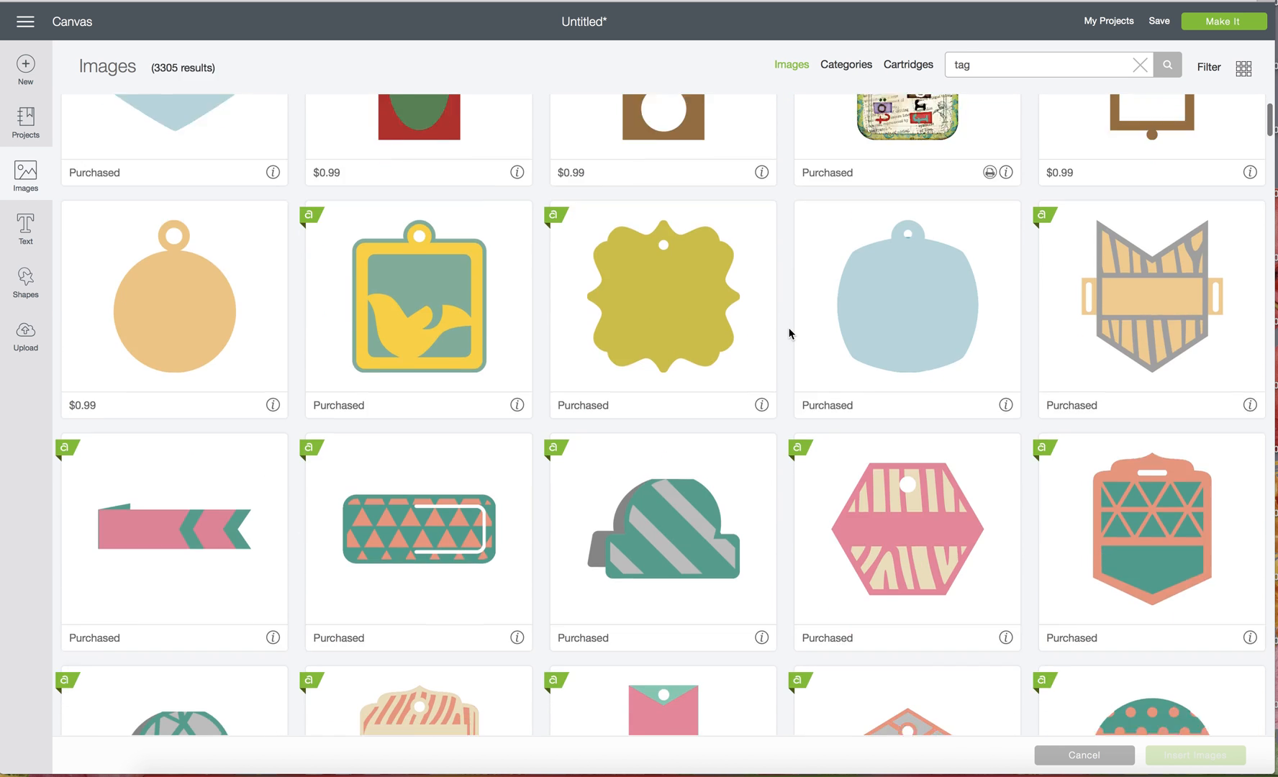
pyautogui.scroll(2, 791, 324)
pyautogui.click(908, 322)
pyautogui.click(1193, 756)
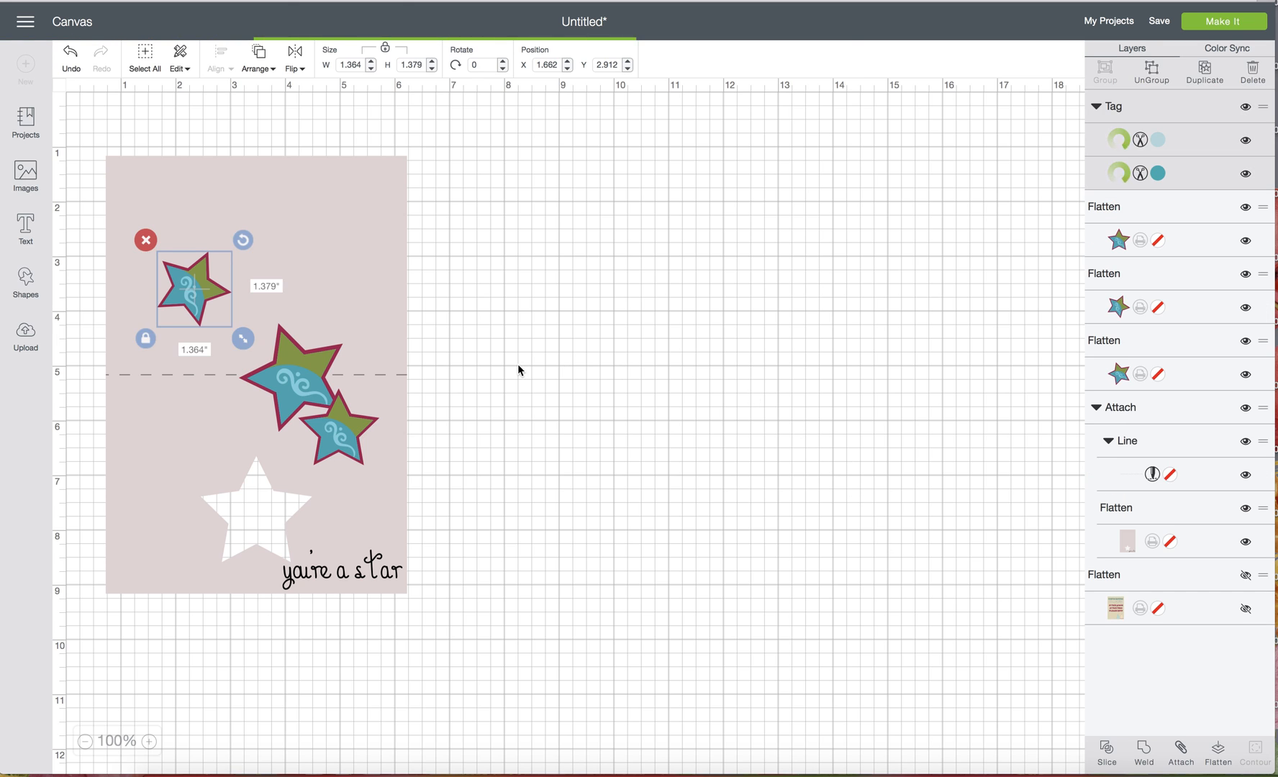
# Place the tag right of the card at about X 8.89, Y 1.64 inches and enlarge it to about 4.97 x 5.39 inches
pyautogui.moveTo(212, 331); pyautogui.dragTo(587, 312)
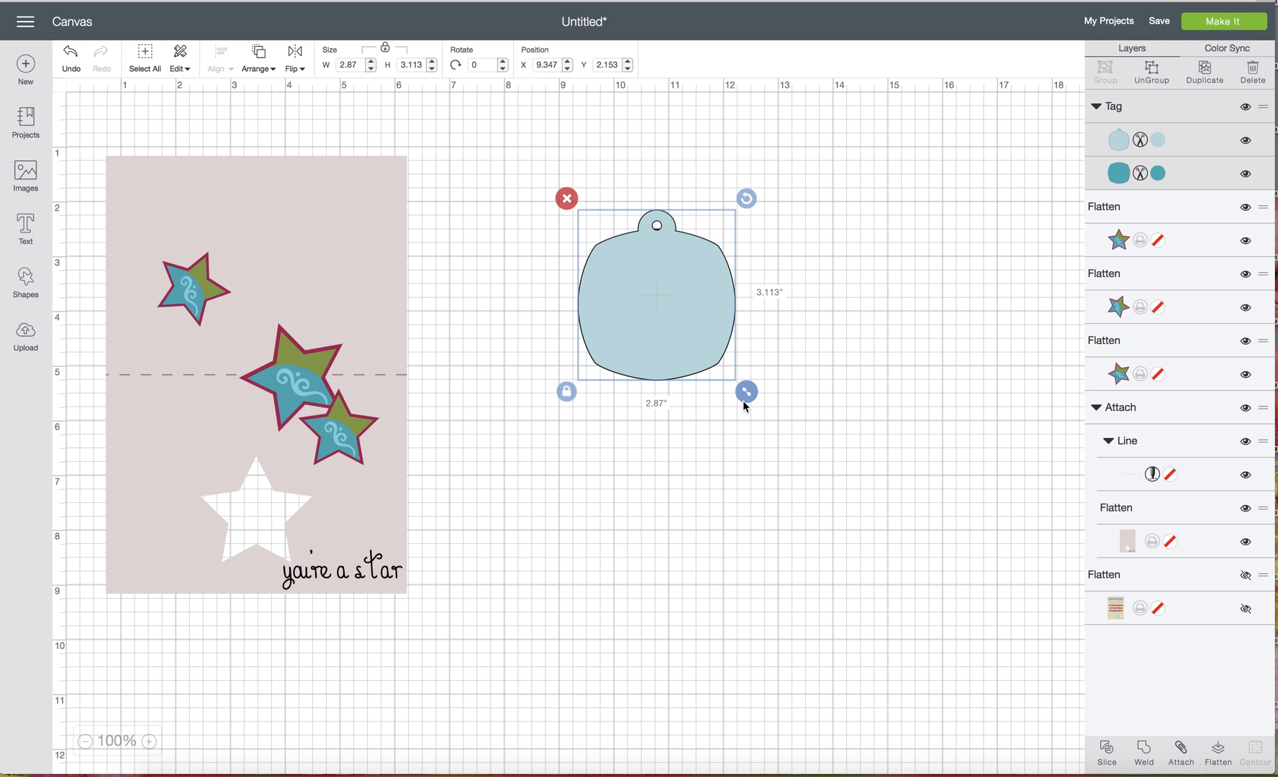
pyautogui.moveTo(745, 401); pyautogui.dragTo(860, 519)
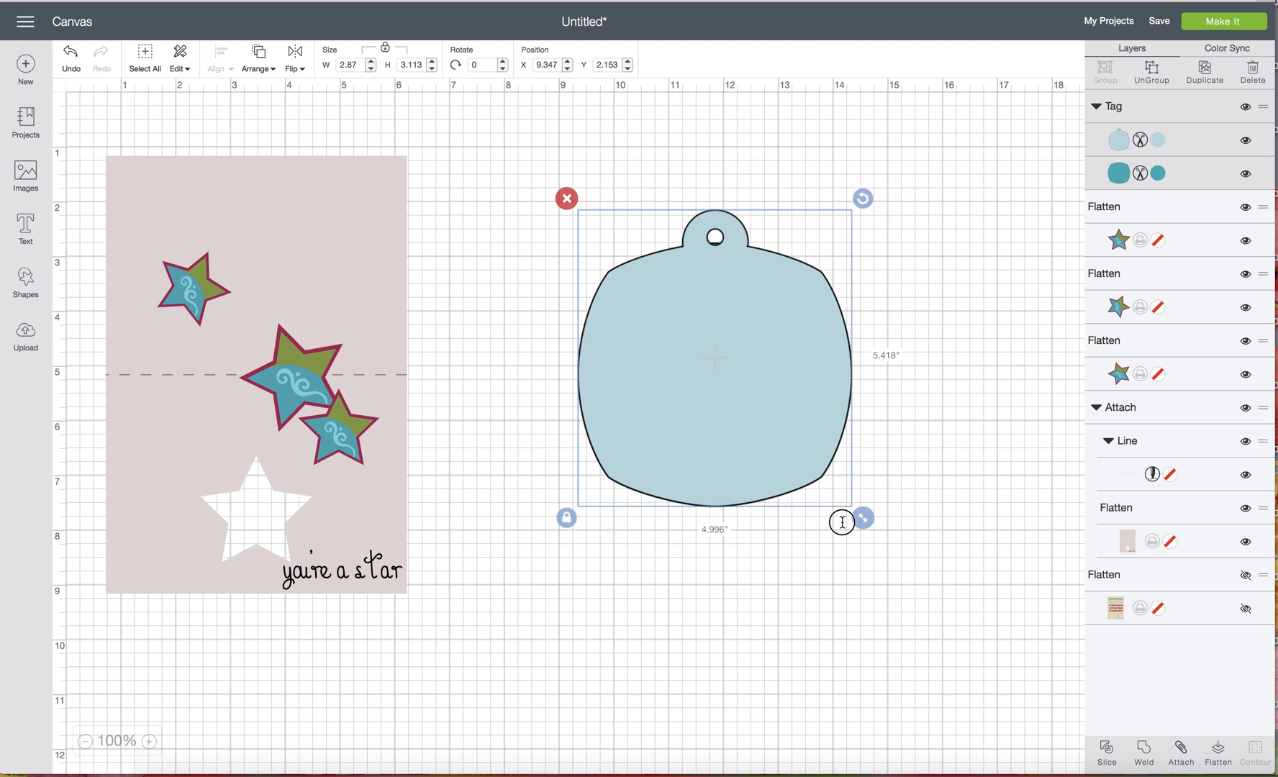
pyautogui.moveTo(710, 355); pyautogui.dragTo(687, 343)
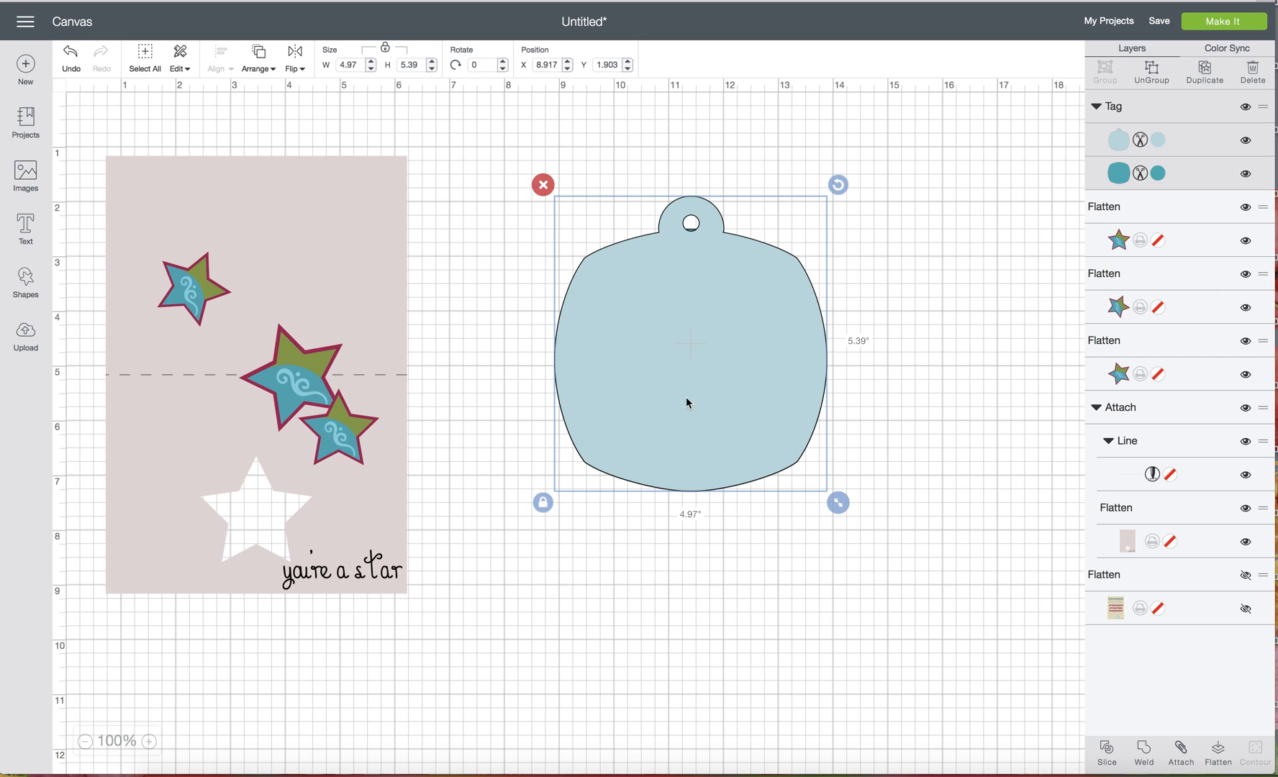
pyautogui.moveTo(716, 381); pyautogui.dragTo(714, 367)
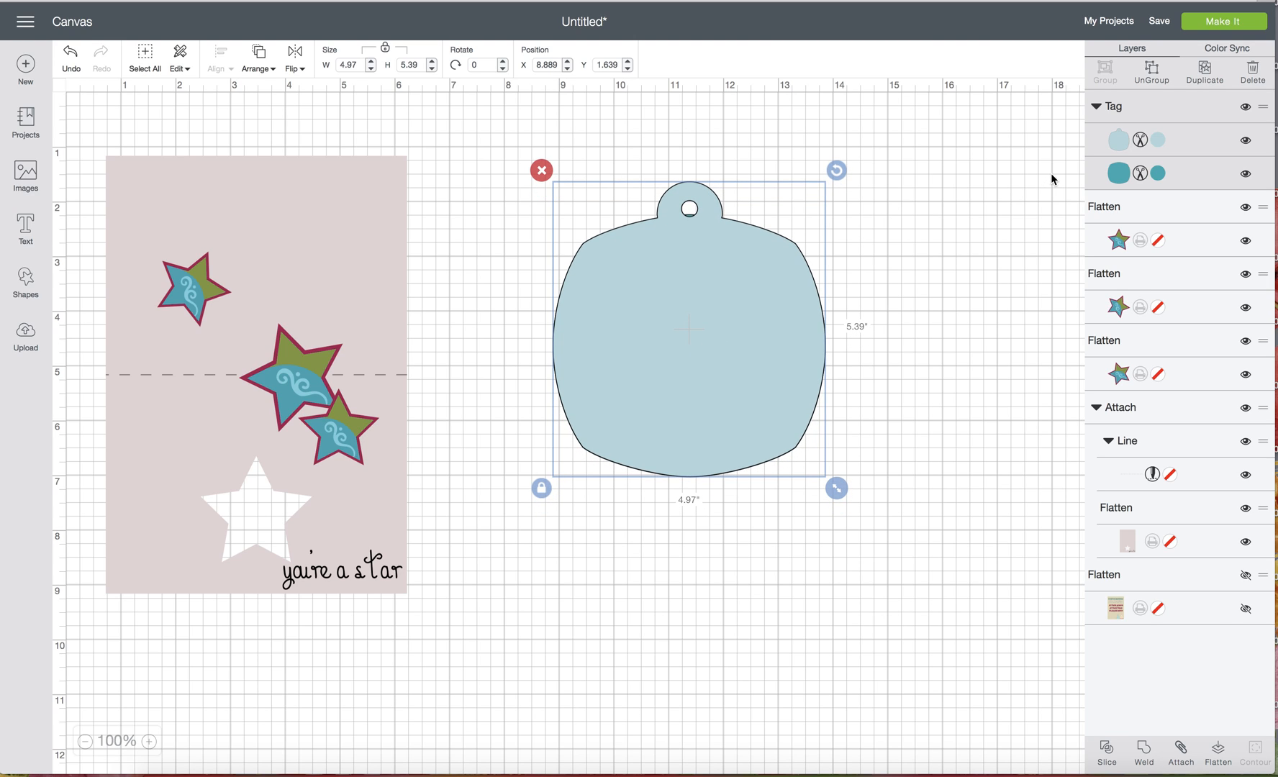
# Ungroup the tag, delete its teal backing shape and reposition the light blue shape at about X 9.4, Y 1.65 inches
pyautogui.click(922, 214)
pyautogui.click(743, 279)
pyautogui.click(1151, 72)
pyautogui.moveTo(777, 287); pyautogui.dragTo(708, 436)
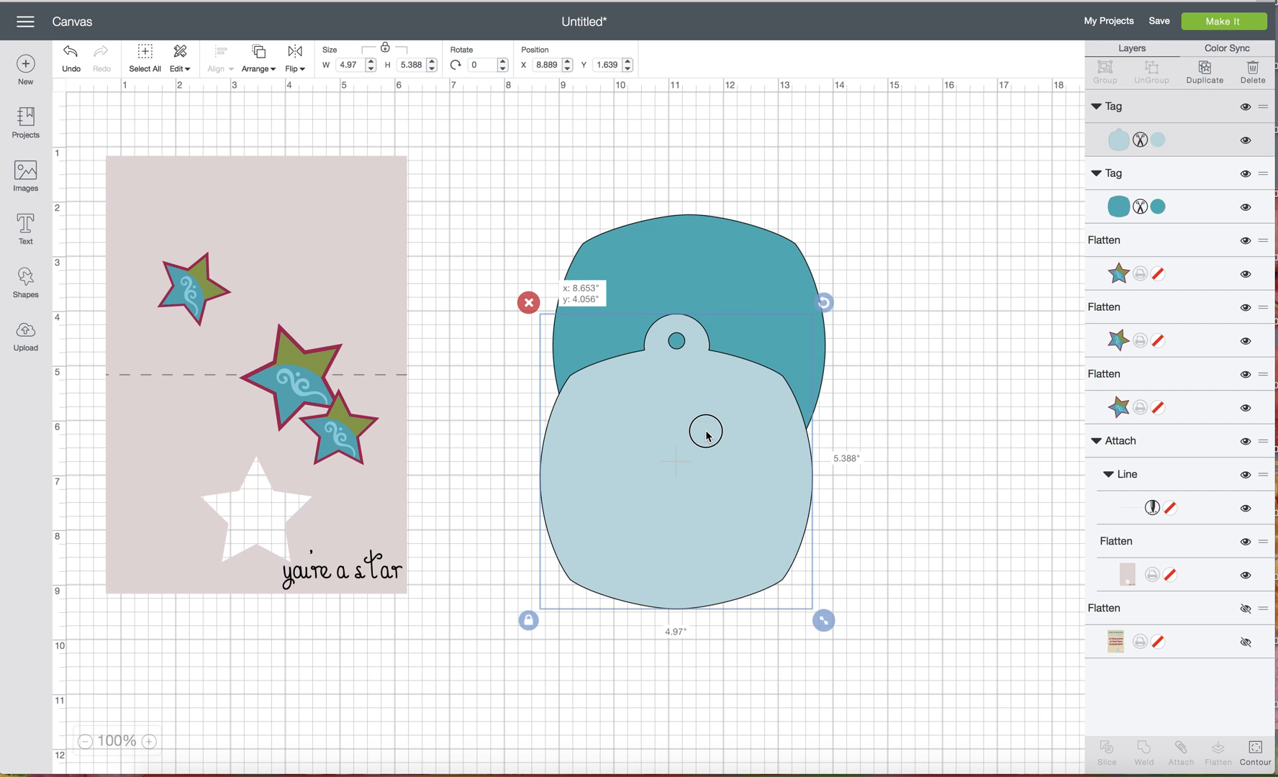
pyautogui.moveTo(753, 274); pyautogui.dragTo(841, 277)
pyautogui.click(617, 203)
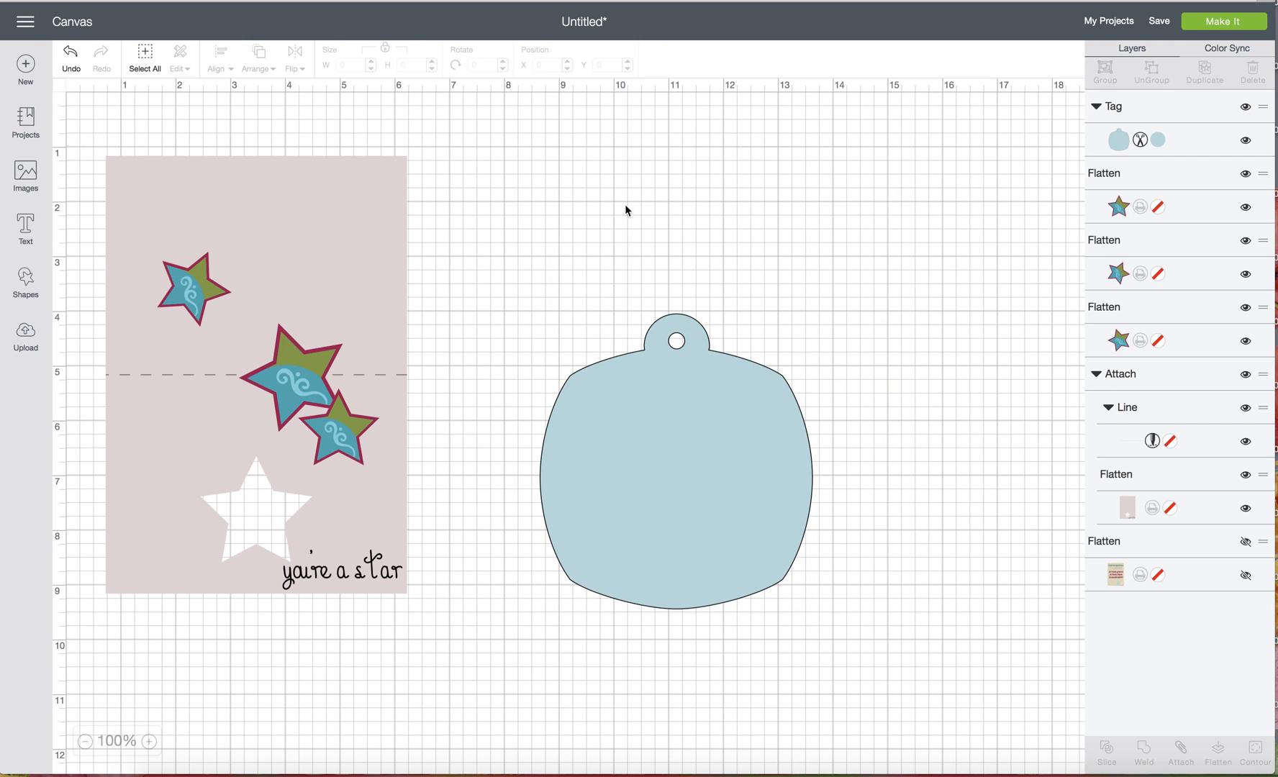
pyautogui.moveTo(705, 522); pyautogui.dragTo(748, 390)
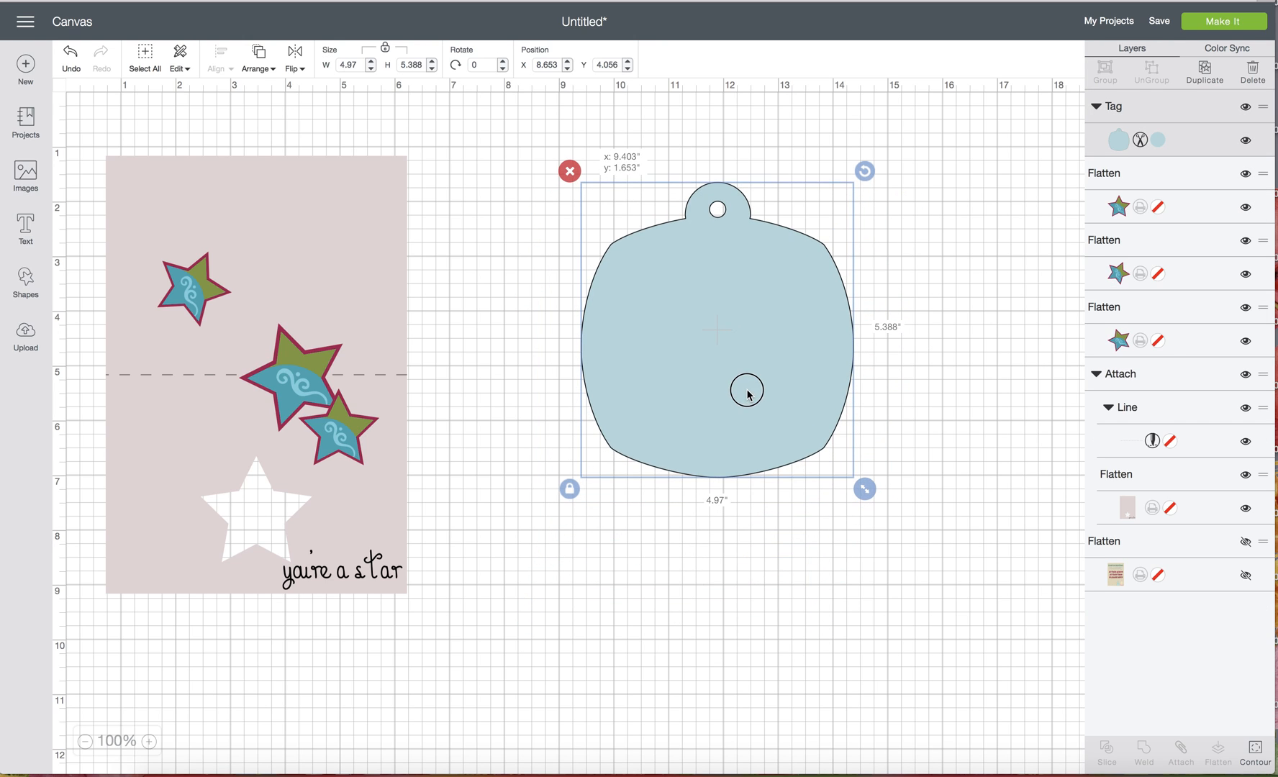
# Change the tag layer from Cut to Print and bring up its pattern fills
pyautogui.click(1159, 141)
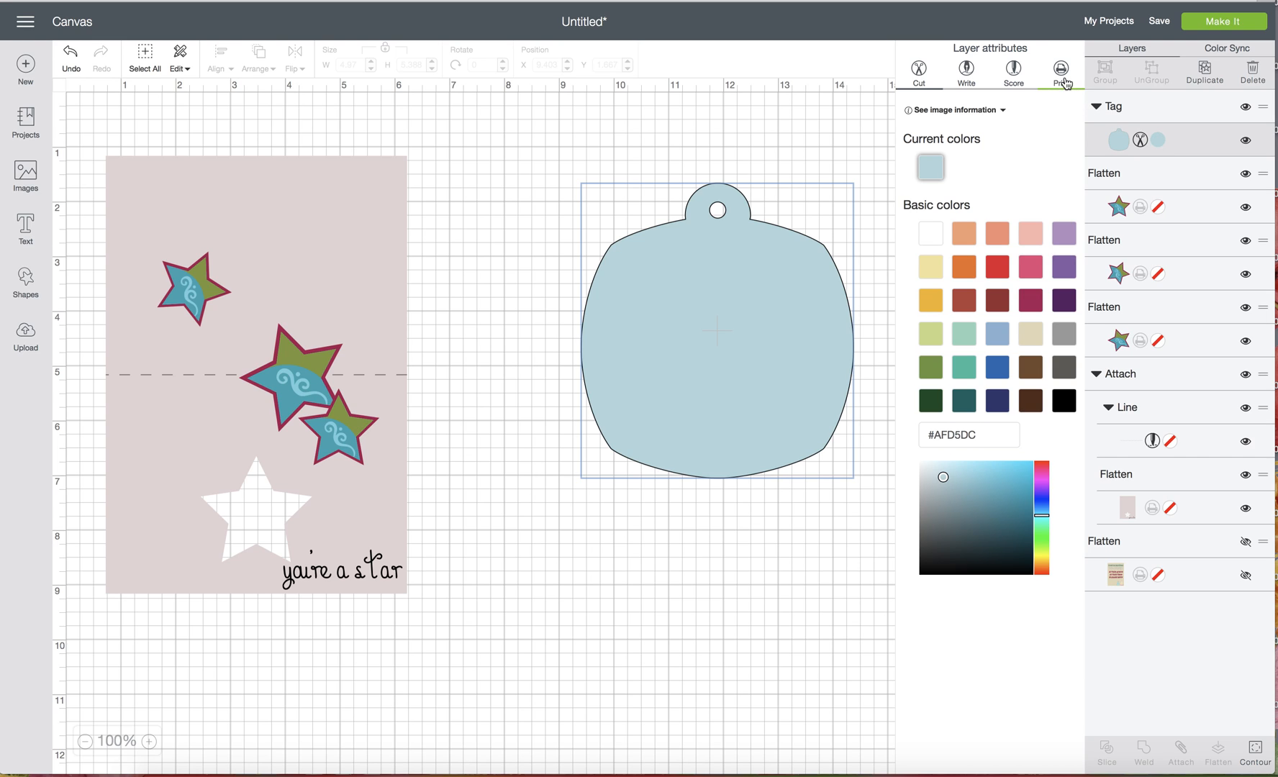
pyautogui.click(1062, 78)
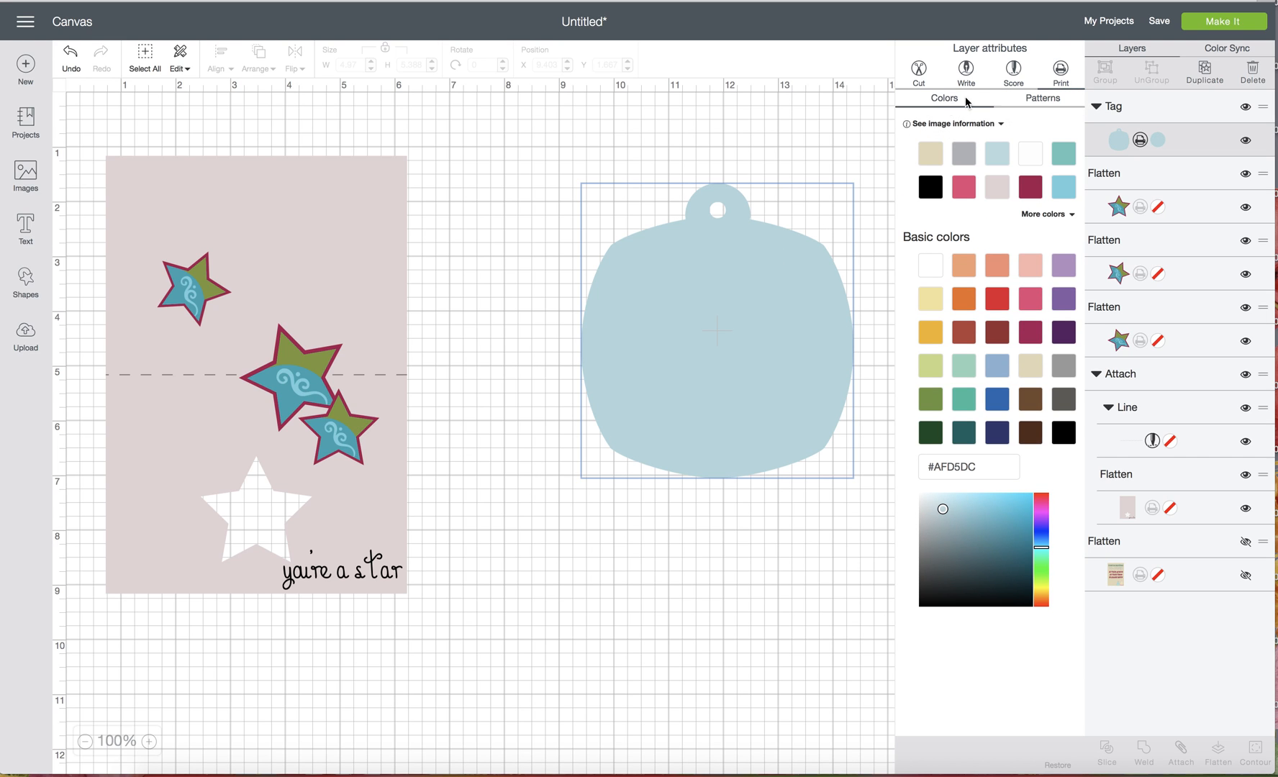
pyautogui.click(1040, 98)
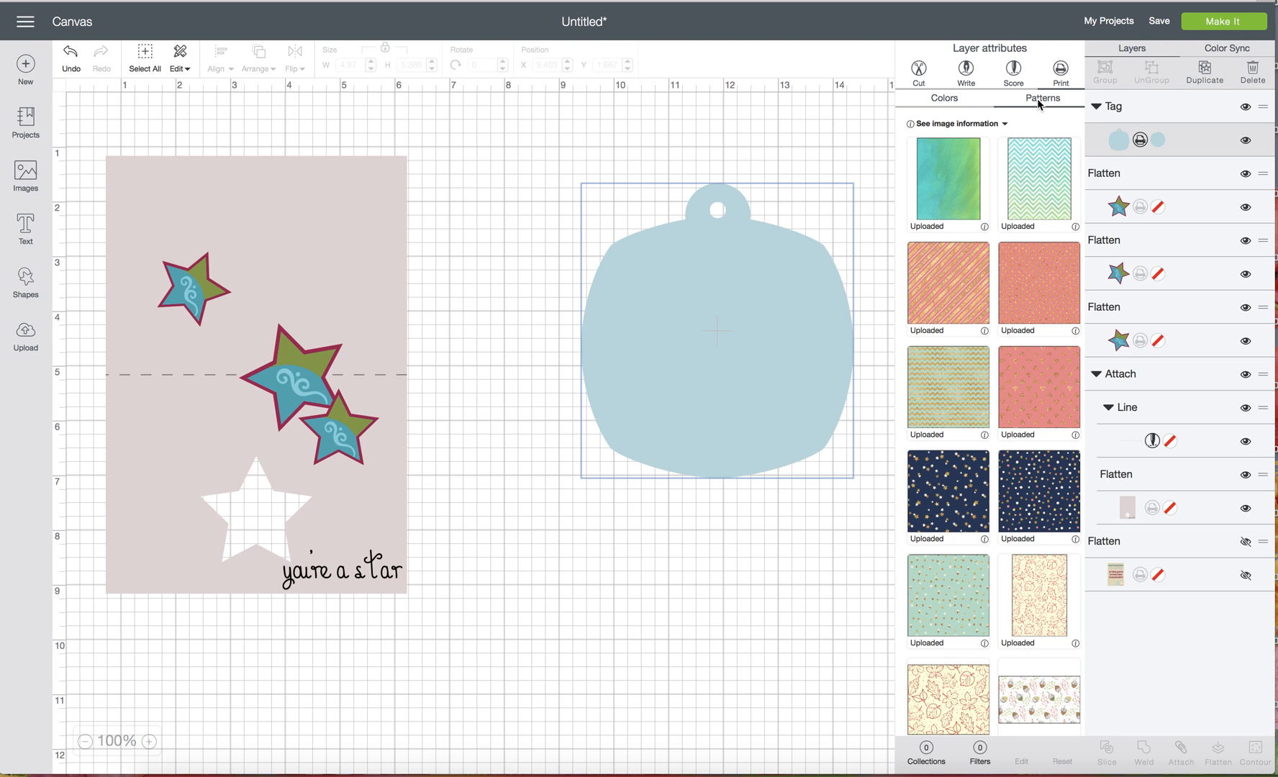
# Fill the tag with the light blue and gold damask pattern priced at $0.99
pyautogui.scroll(-8, 958, 425)
pyautogui.scroll(-4, 960, 423)
pyautogui.scroll(4, 960, 424)
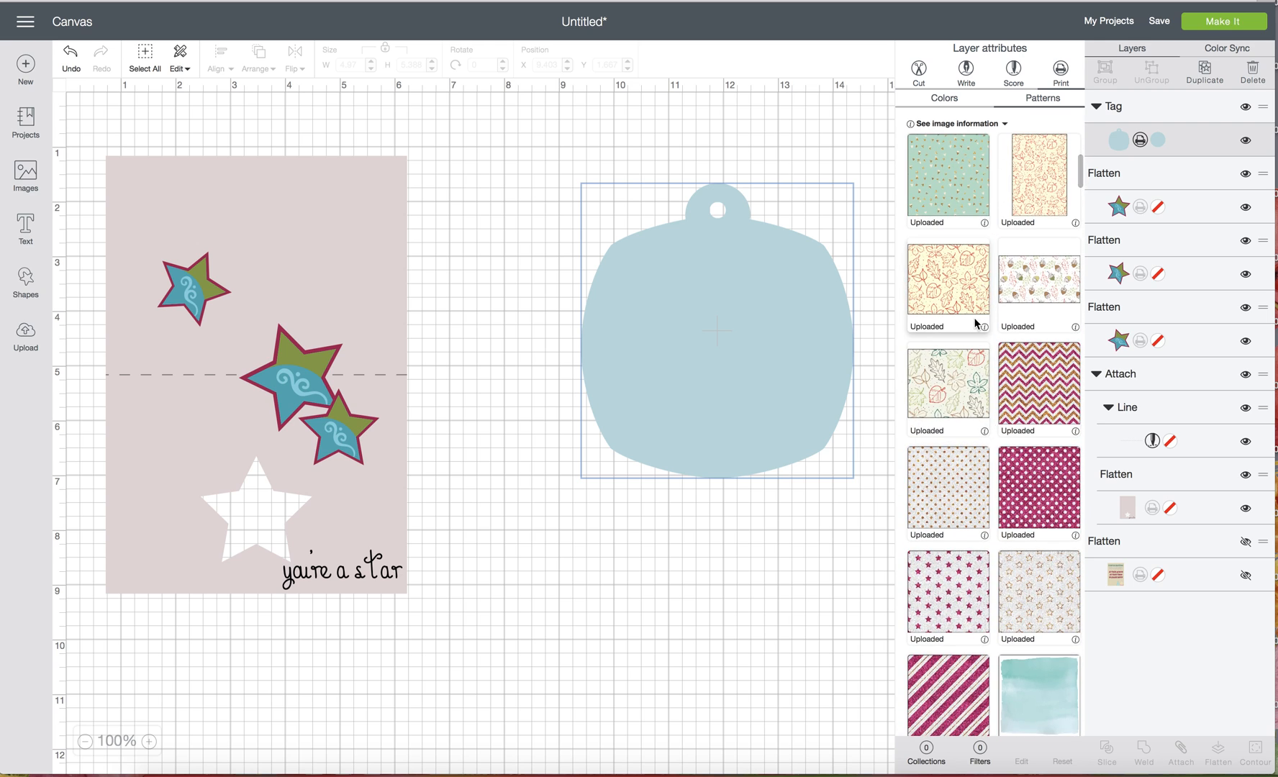
pyautogui.scroll(2, 976, 323)
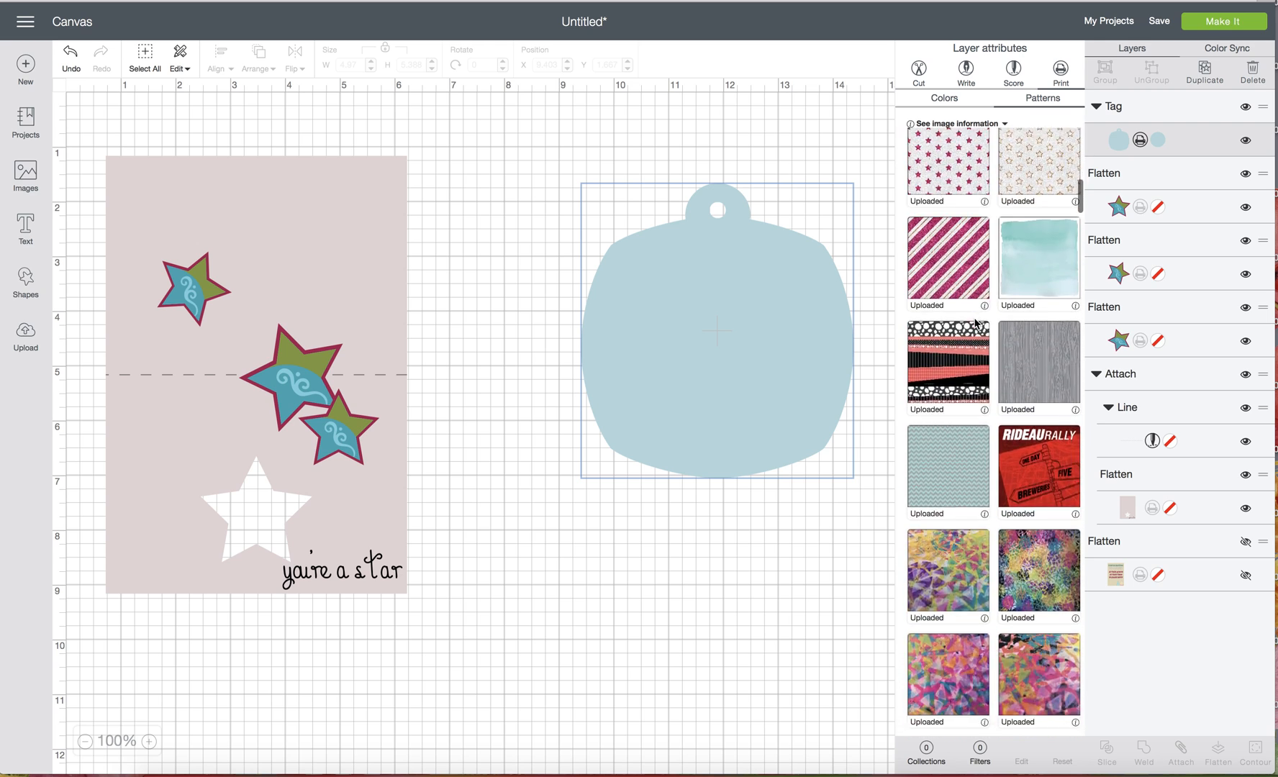
pyautogui.scroll(-10, 999, 455)
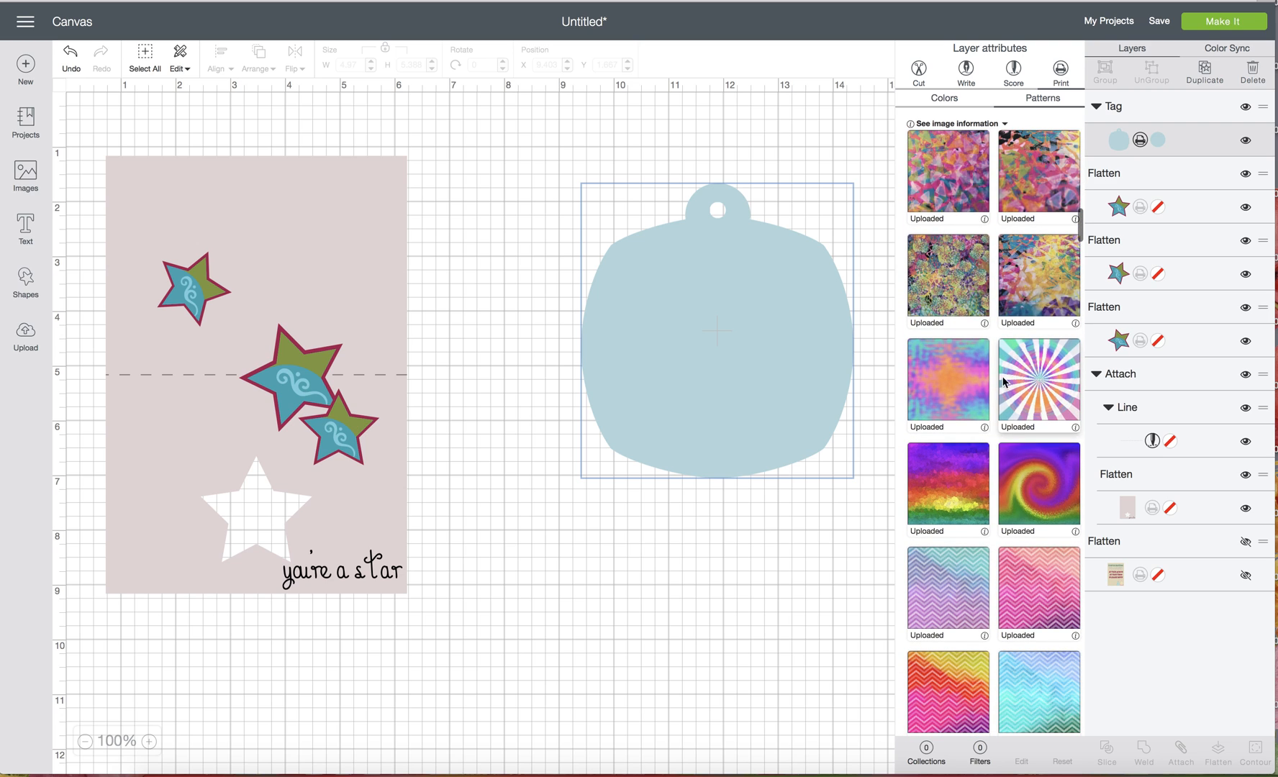
pyautogui.scroll(-7, 968, 480)
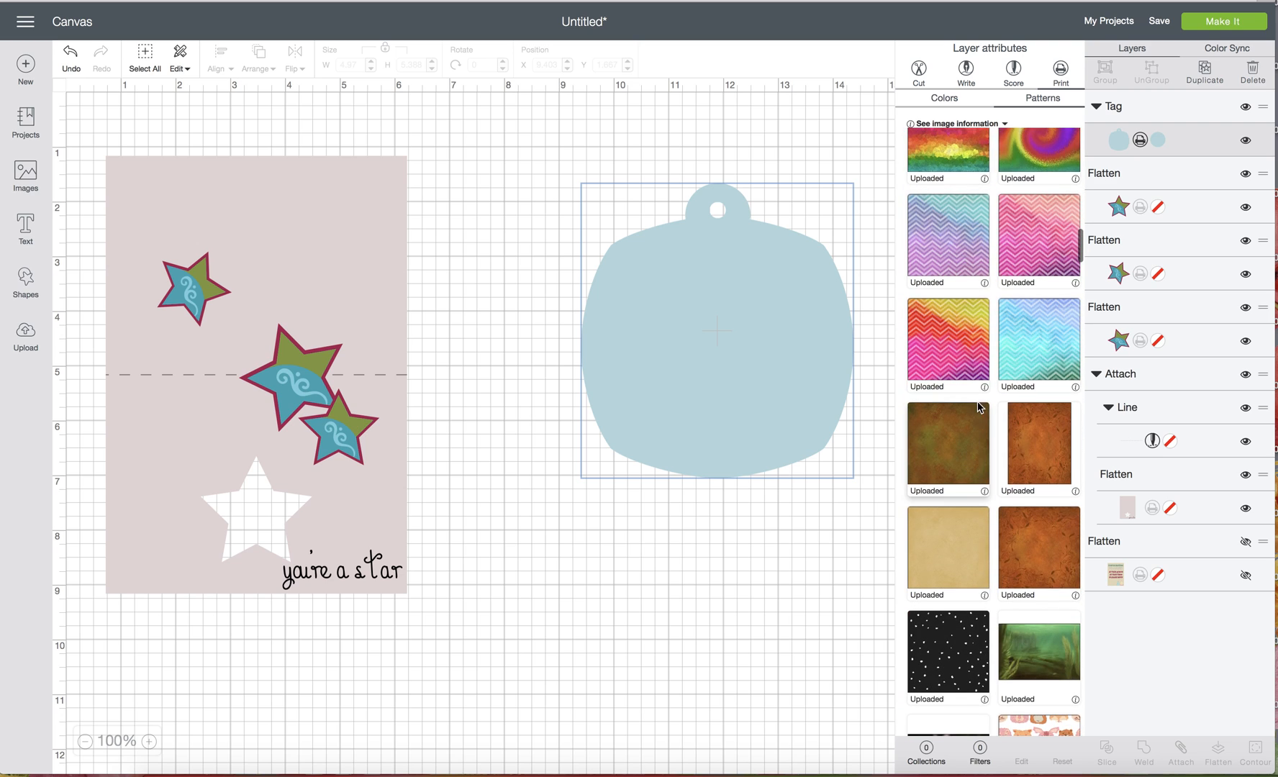
pyautogui.scroll(-6, 978, 407)
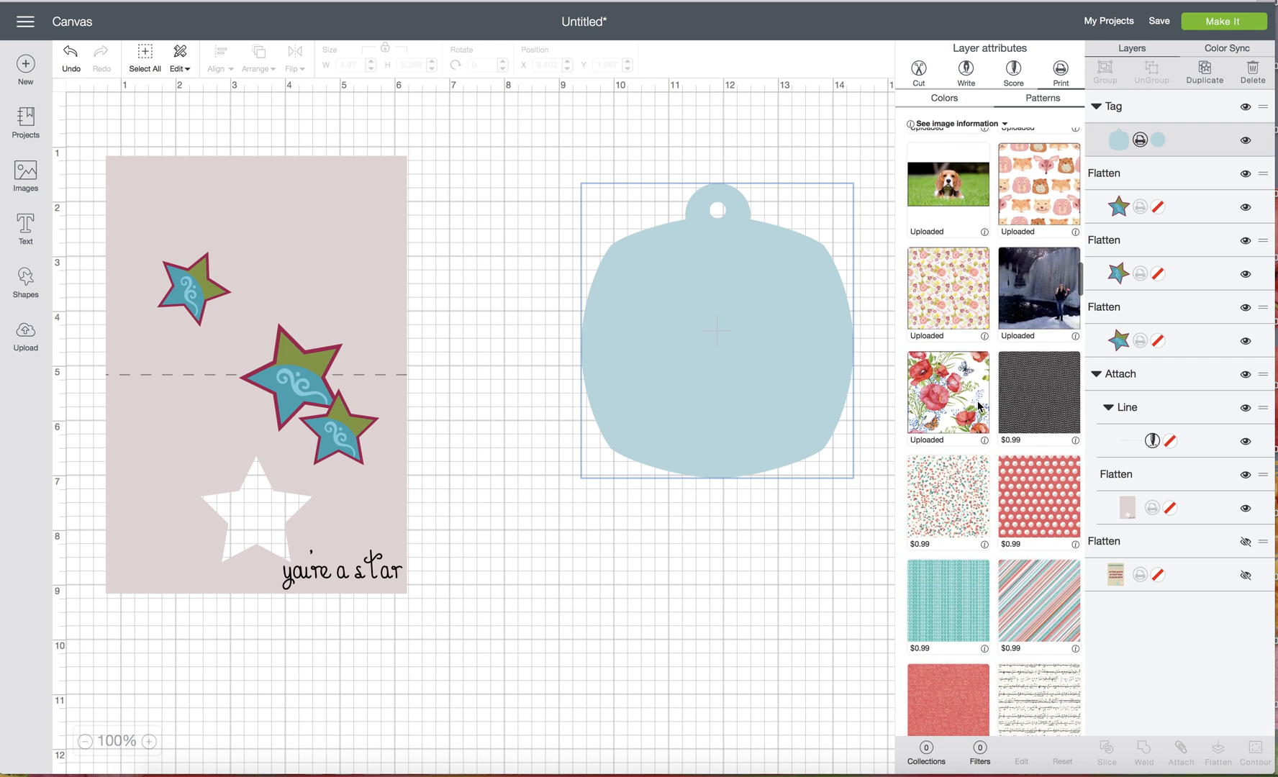
pyautogui.scroll(1, 978, 407)
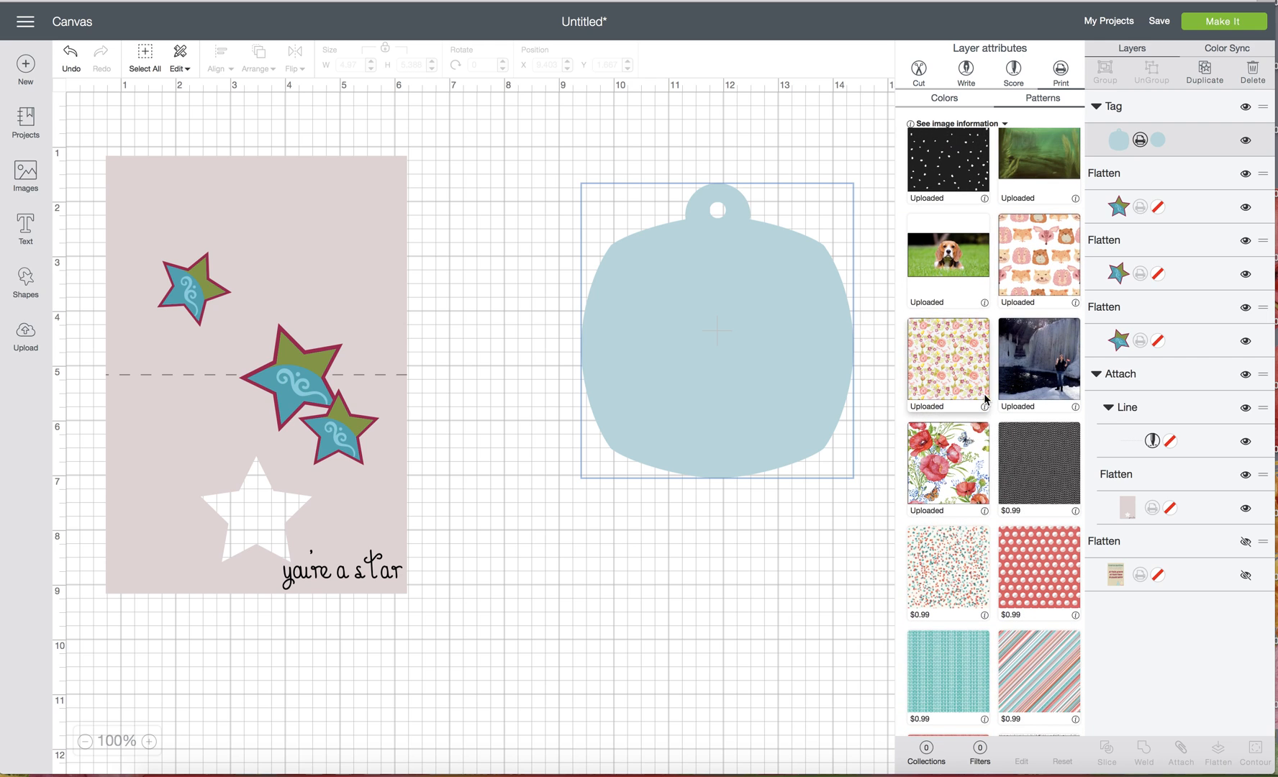
pyautogui.scroll(-3, 984, 400)
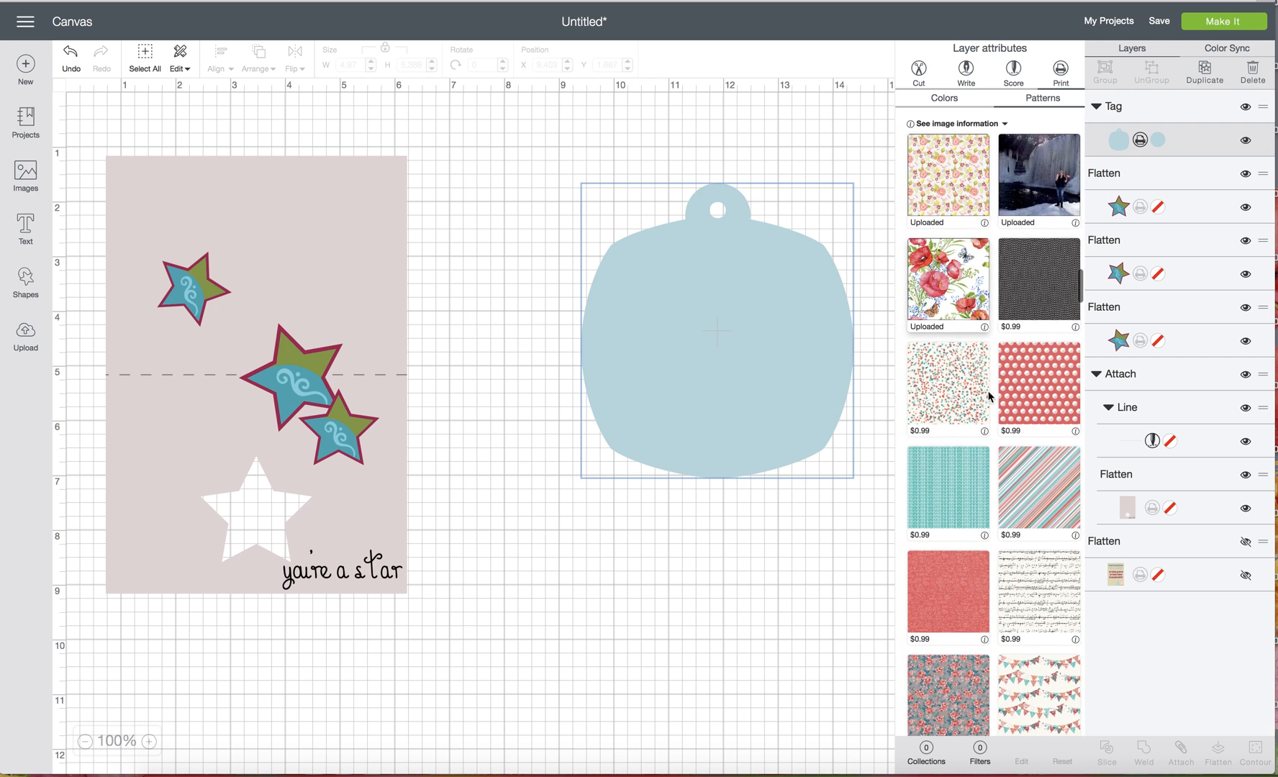
pyautogui.scroll(-2, 1032, 297)
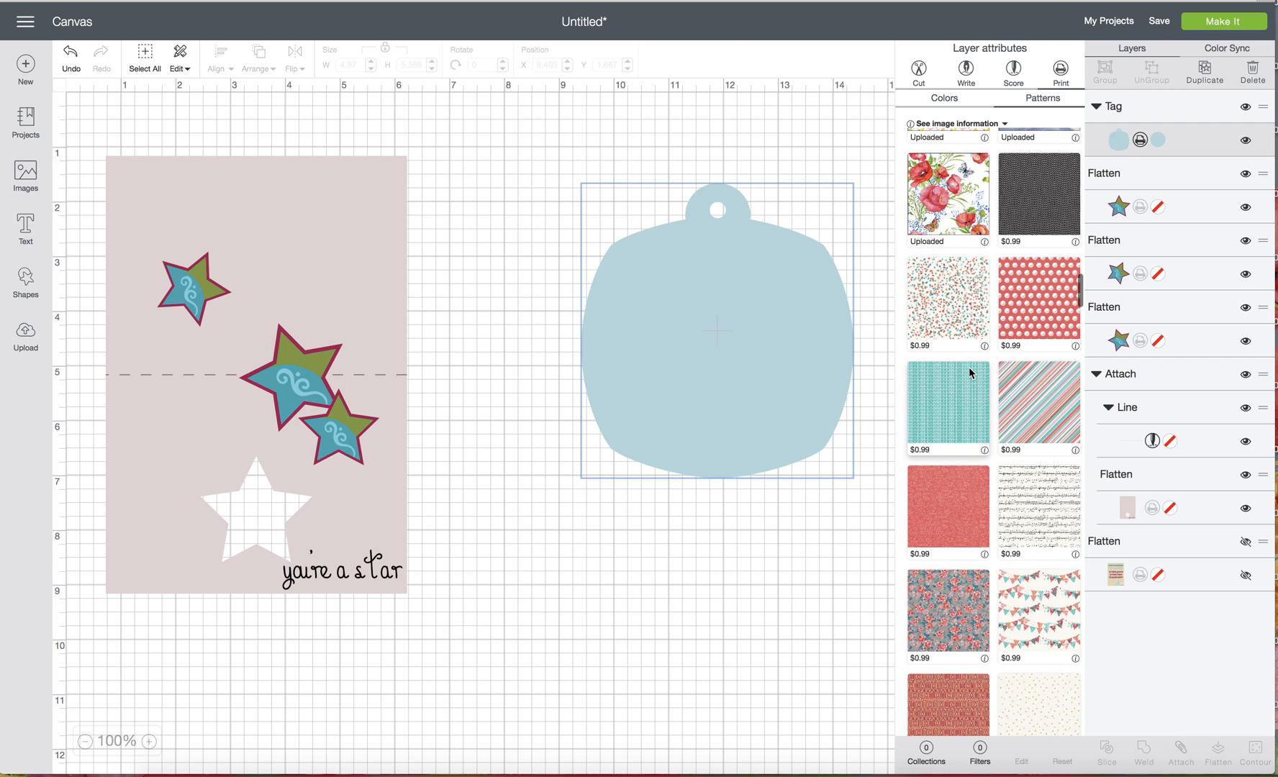
pyautogui.scroll(-2, 969, 373)
pyautogui.scroll(-10, 969, 372)
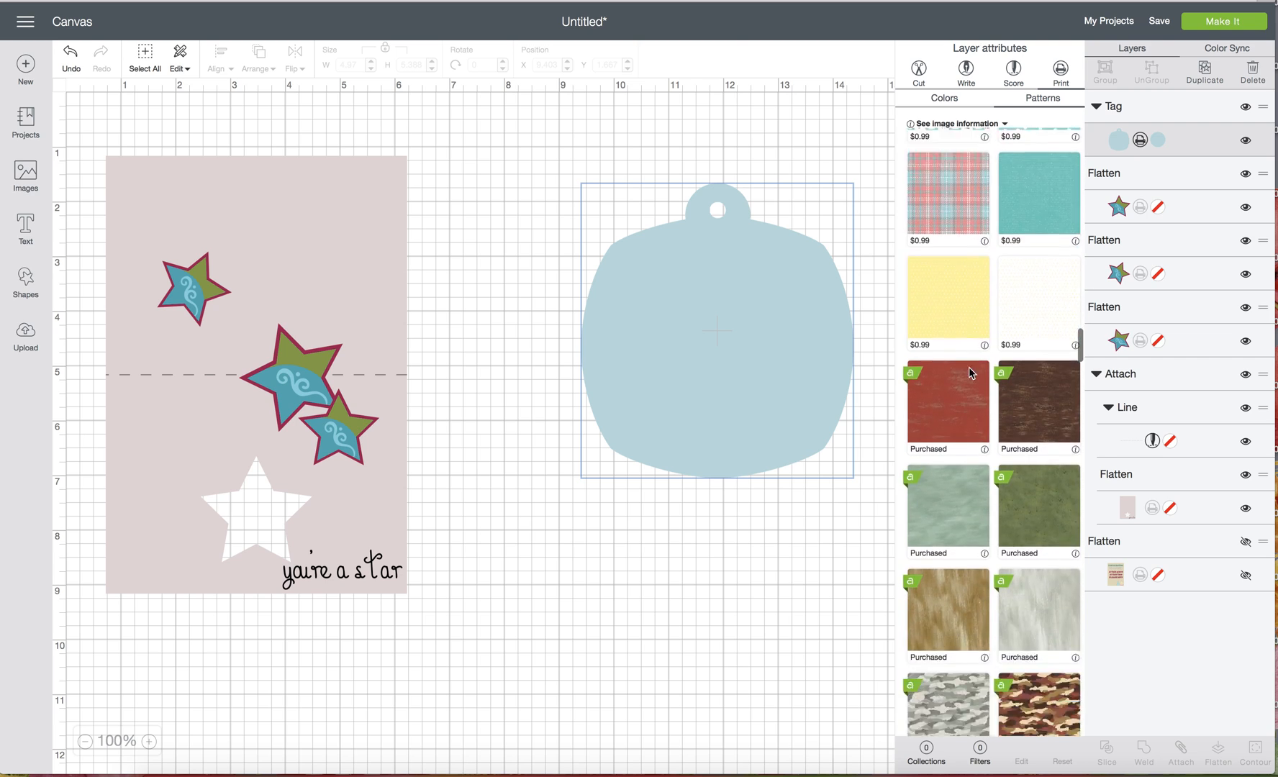
pyautogui.scroll(-1, 974, 421)
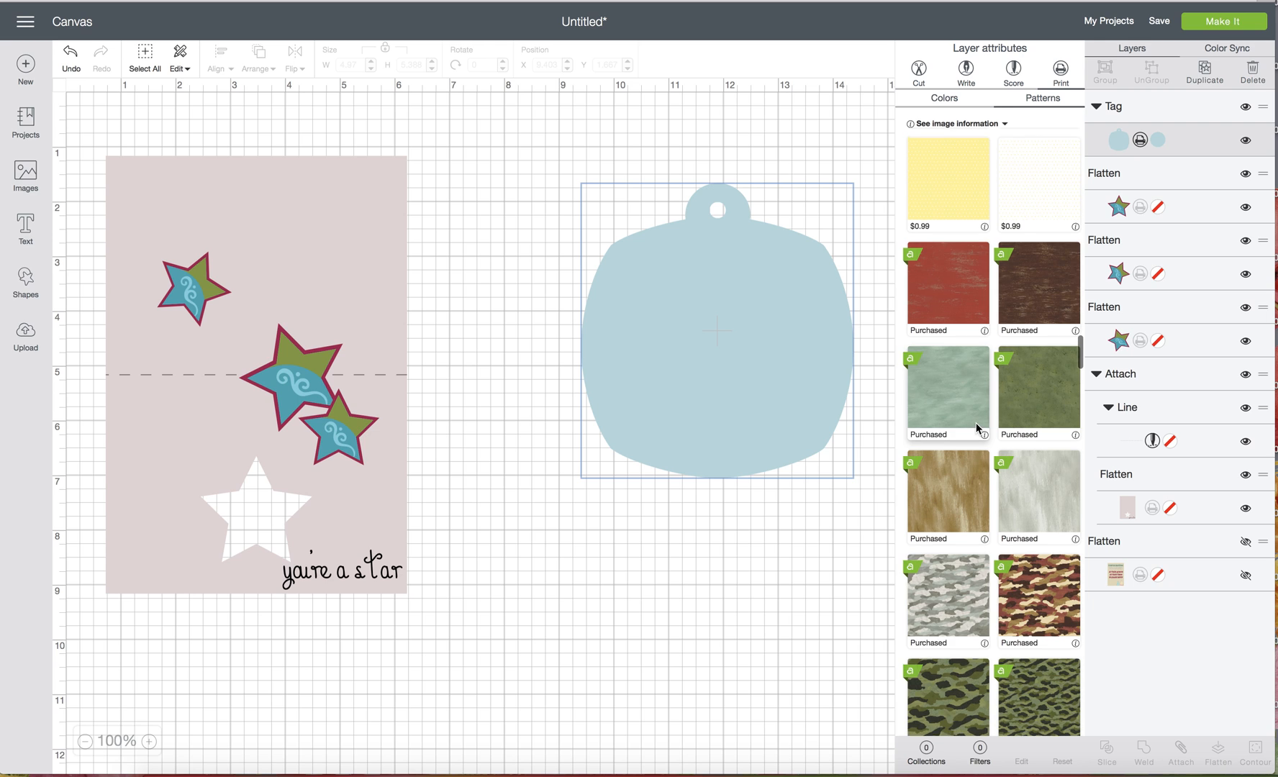
pyautogui.scroll(-15, 975, 428)
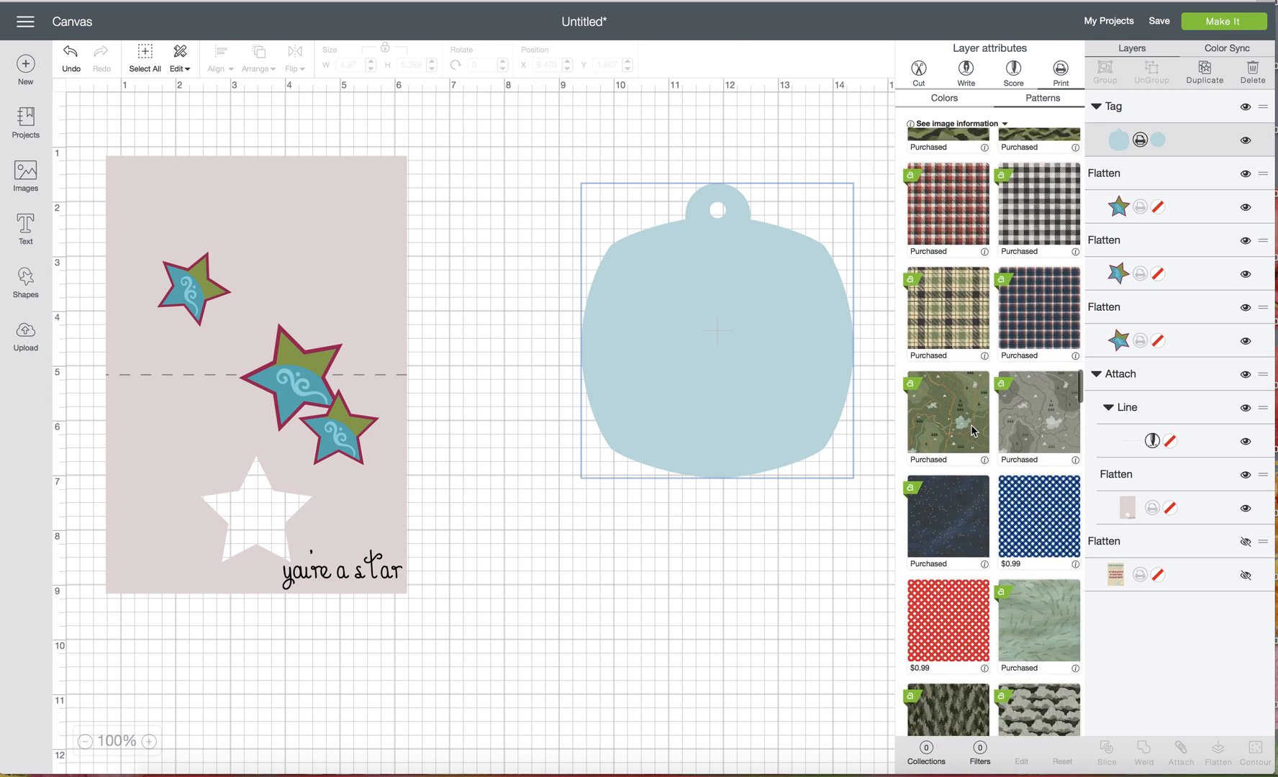
pyautogui.scroll(-15, 972, 430)
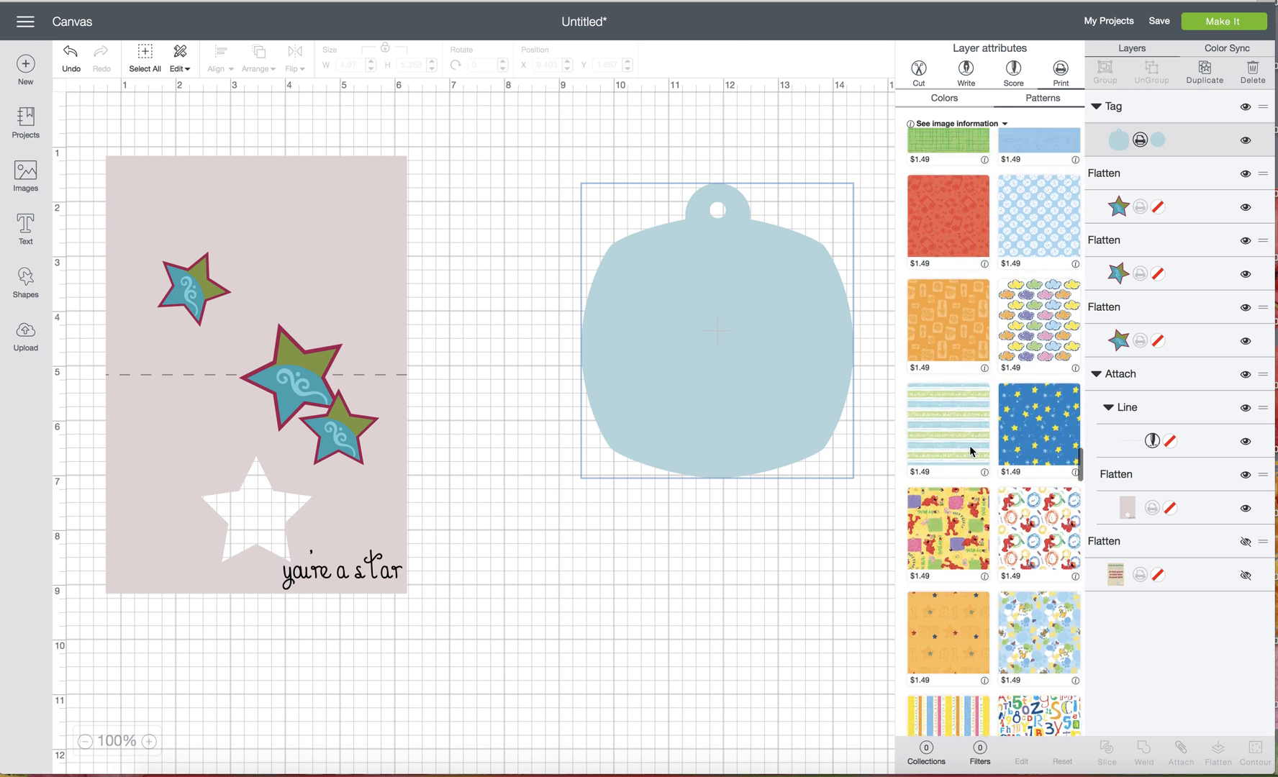
pyautogui.click(960, 450)
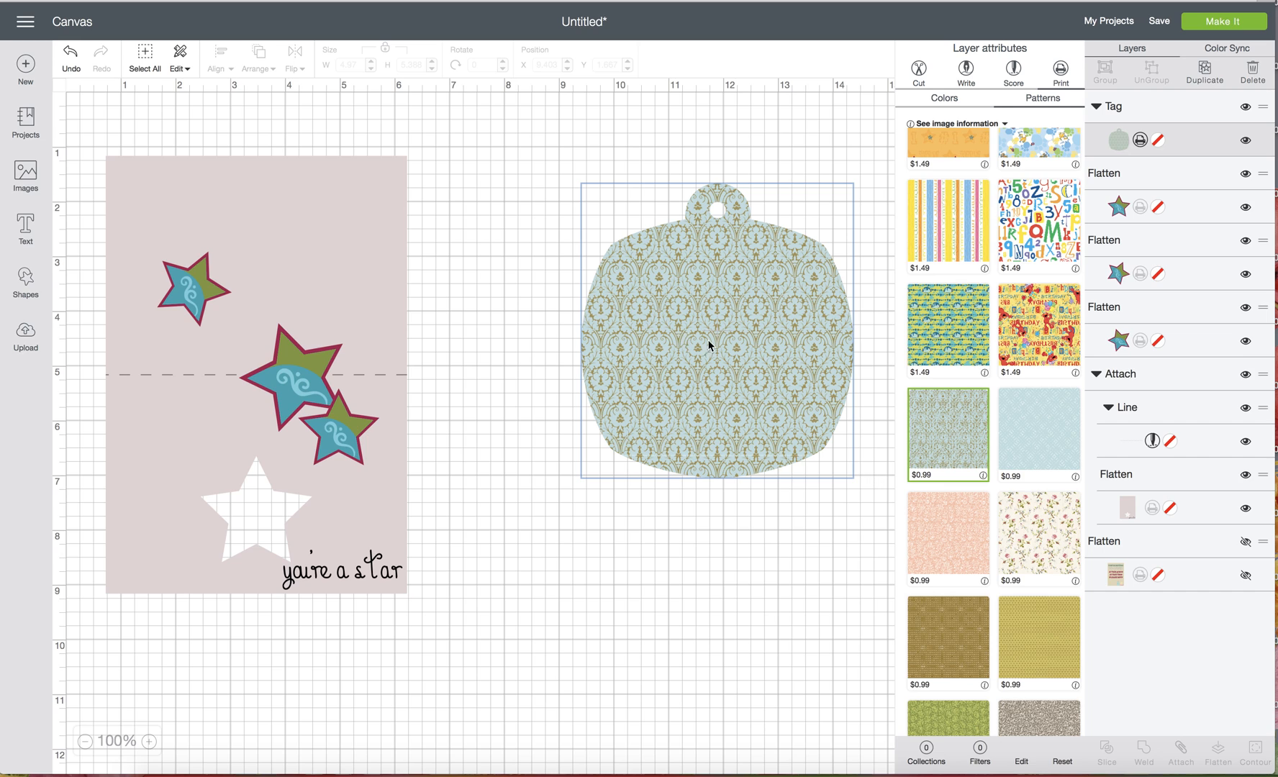
# Move the patterned tag to about X 9.46, Y 2.61 inches
pyautogui.click(688, 346)
pyautogui.moveTo(688, 347); pyautogui.dragTo(673, 353)
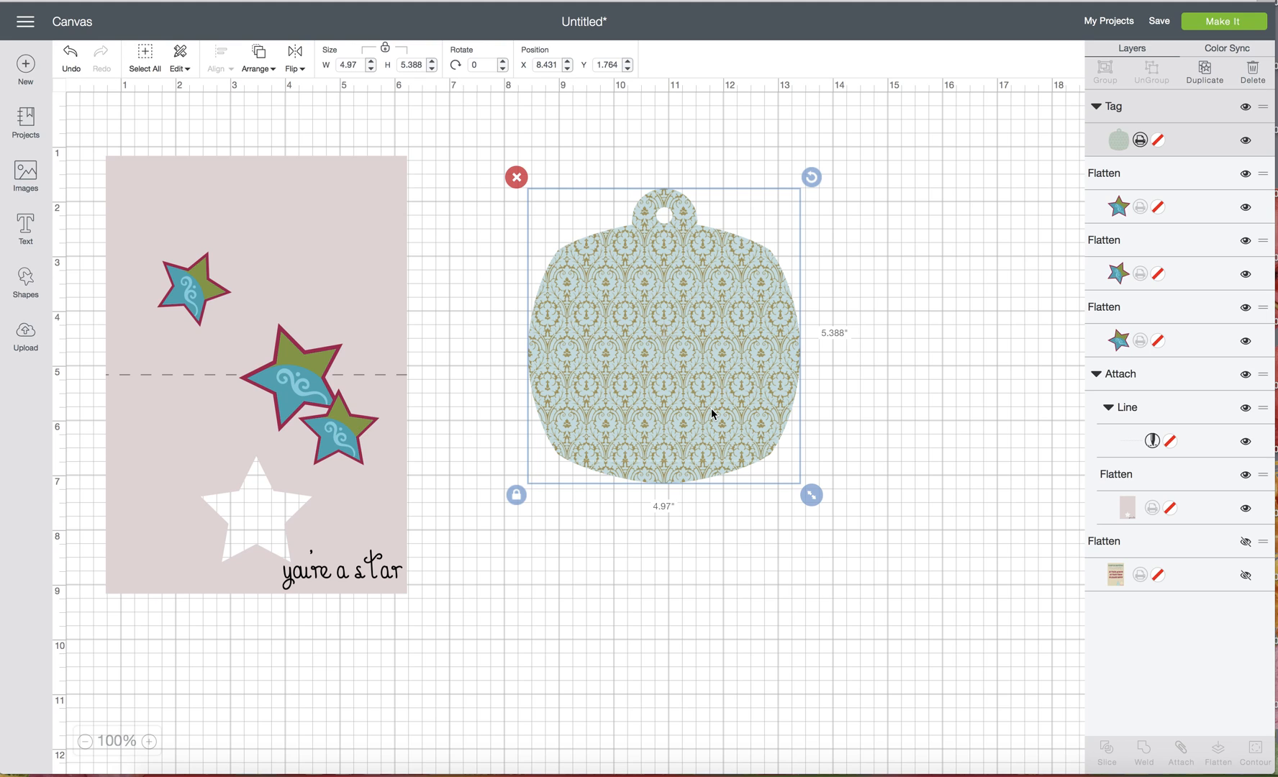
pyautogui.moveTo(711, 412); pyautogui.dragTo(767, 458)
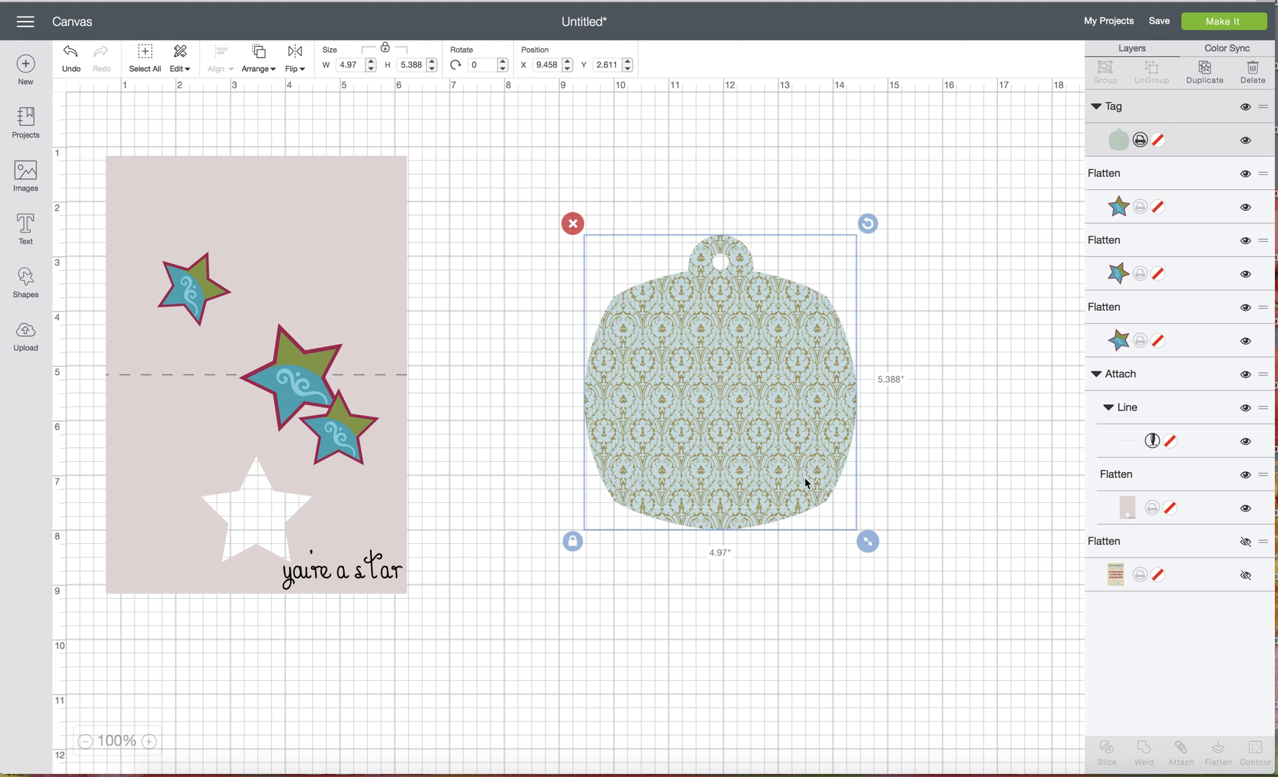
pyautogui.click(947, 380)
pyautogui.click(769, 423)
# Add a text object reading "Merry Christmas" with each word on its own line
pyautogui.click(28, 241)
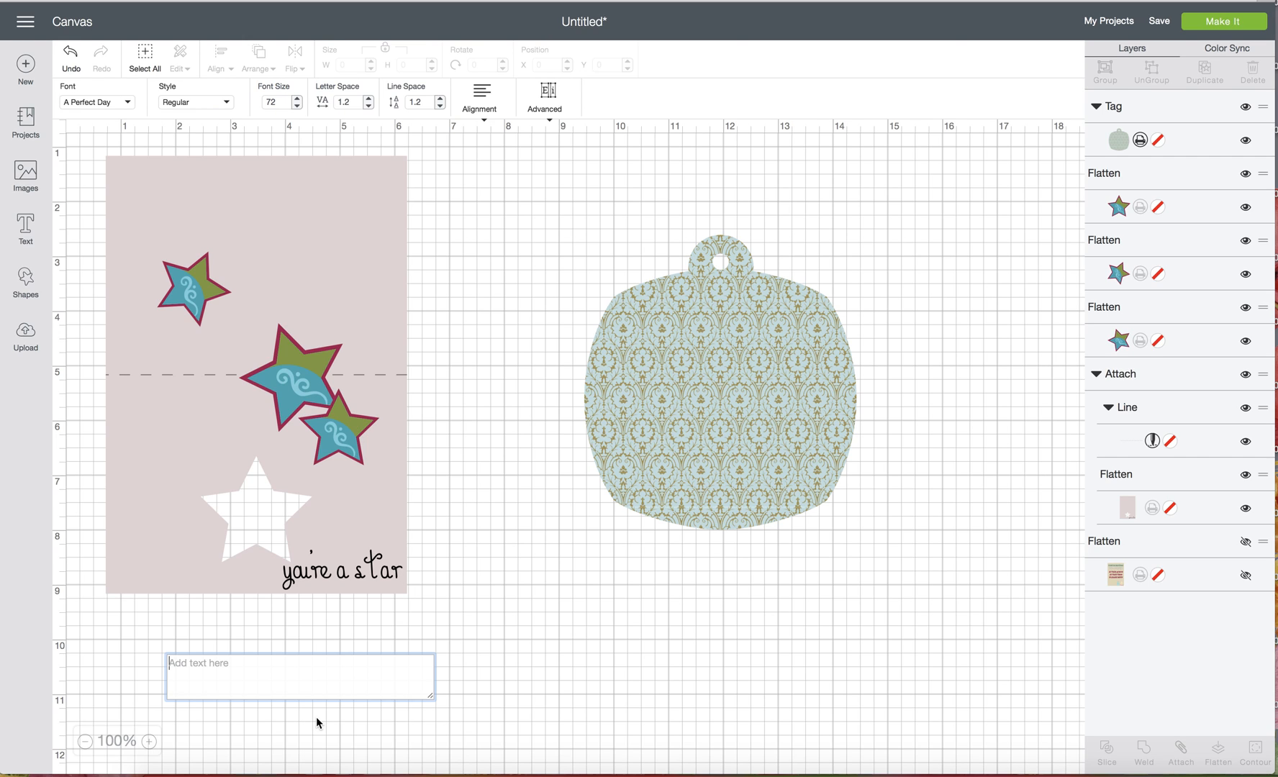
pyautogui.write('Merry')
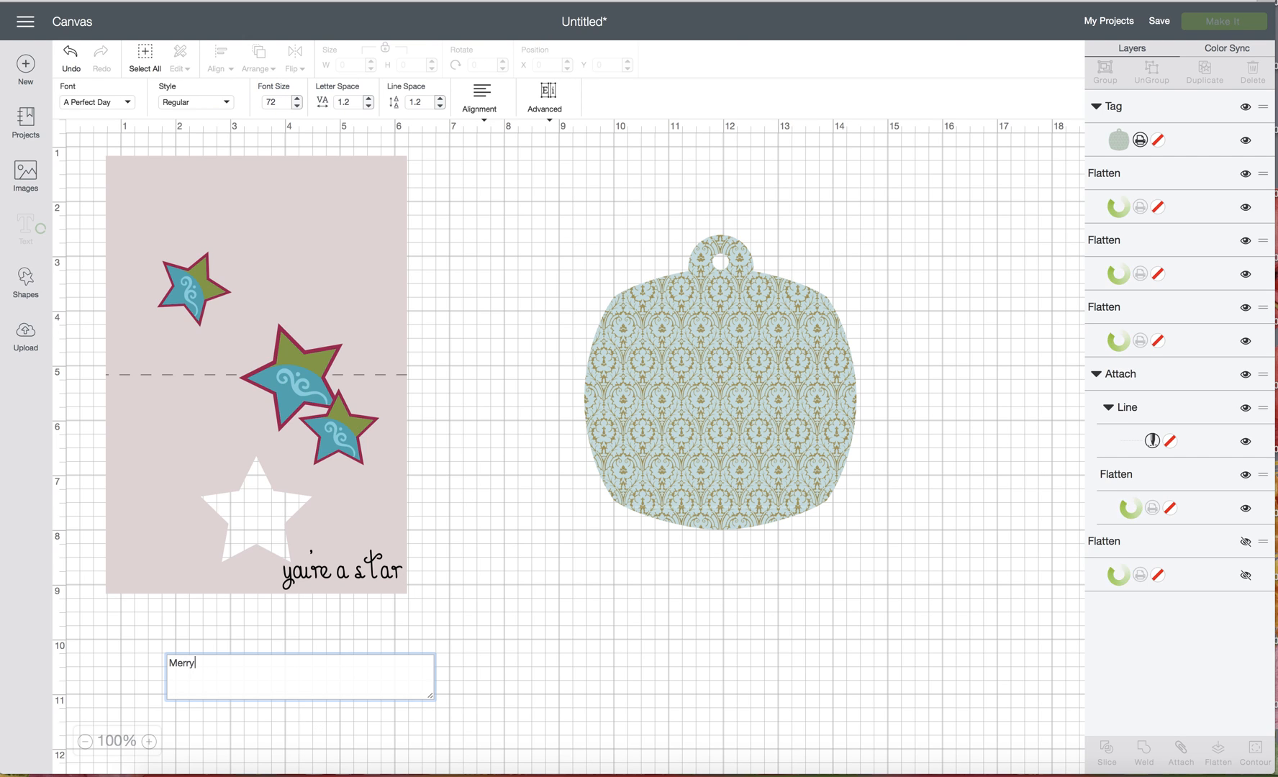
pyautogui.press('Return')
pyautogui.write('Christmas')
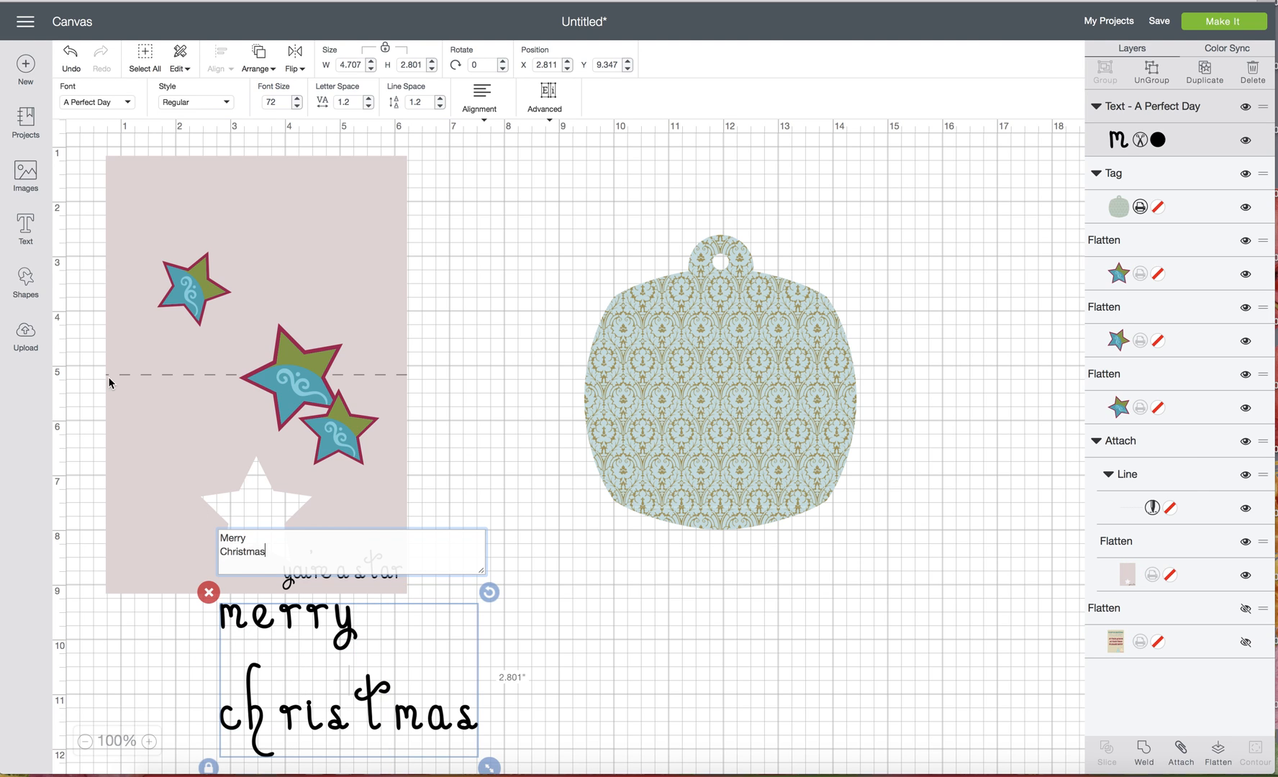
# Set the font of the Merry Christmas text to Boink Com
pyautogui.click(128, 104)
pyautogui.scroll(-10, 212, 285)
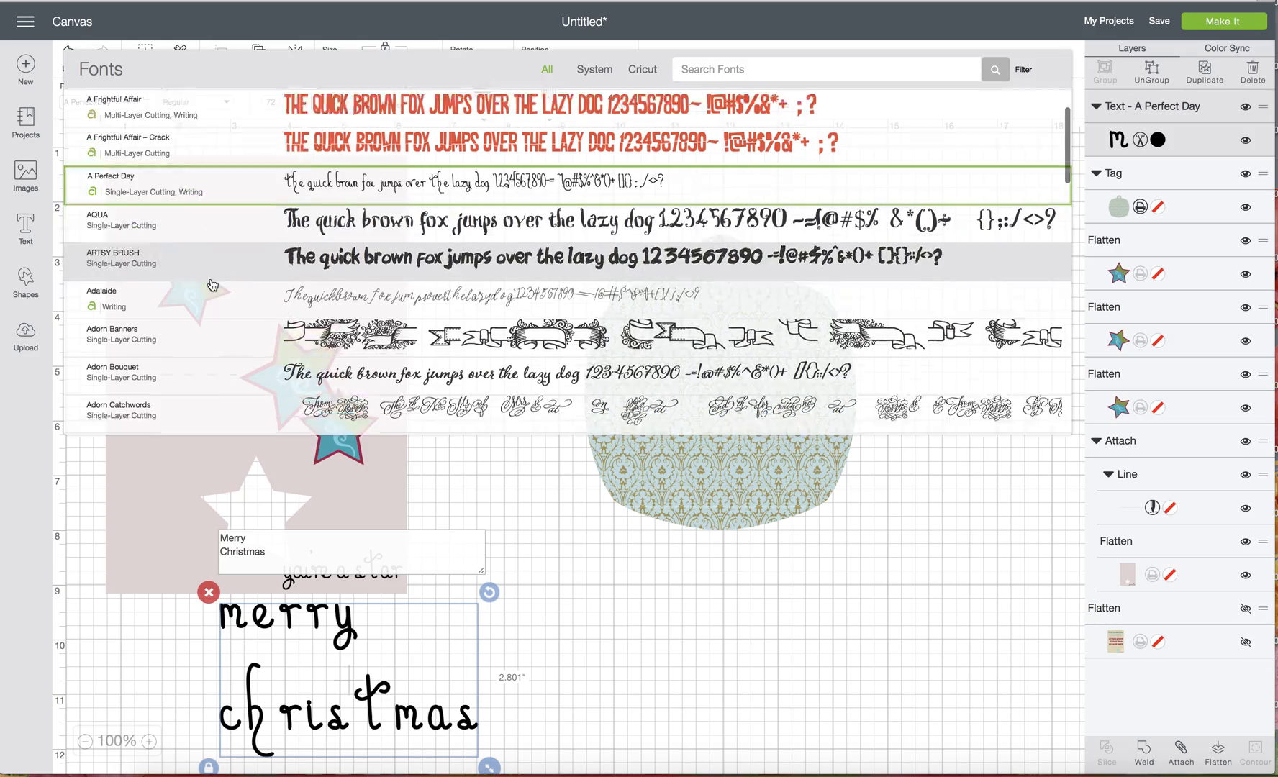
pyautogui.scroll(-15, 213, 285)
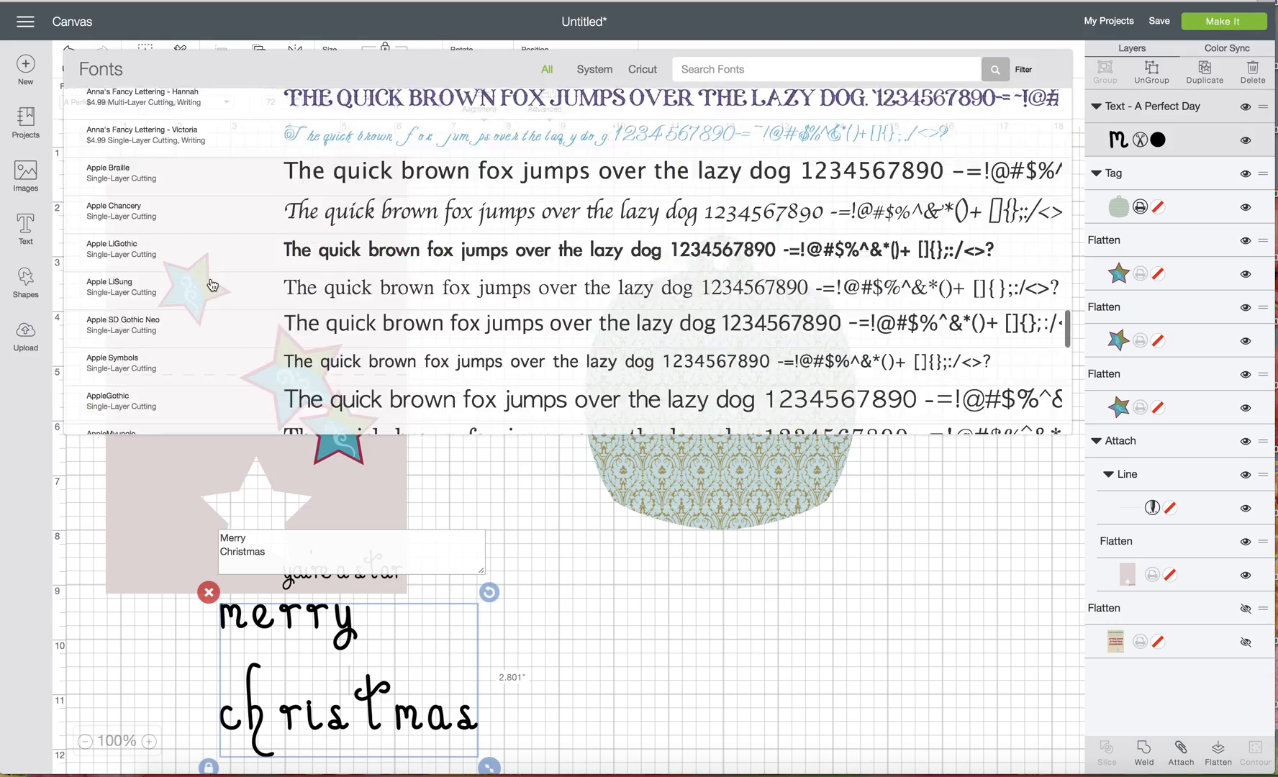
pyautogui.scroll(-15, 212, 285)
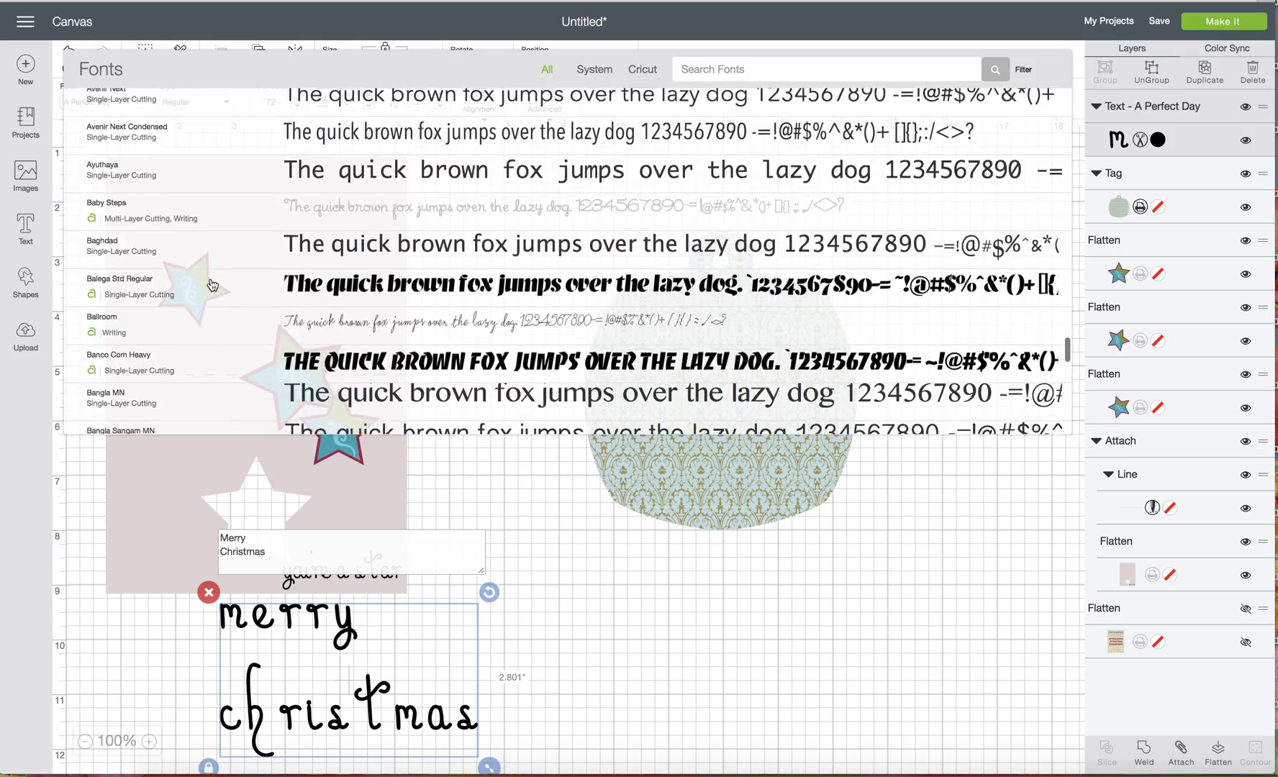
pyautogui.scroll(-10, 213, 285)
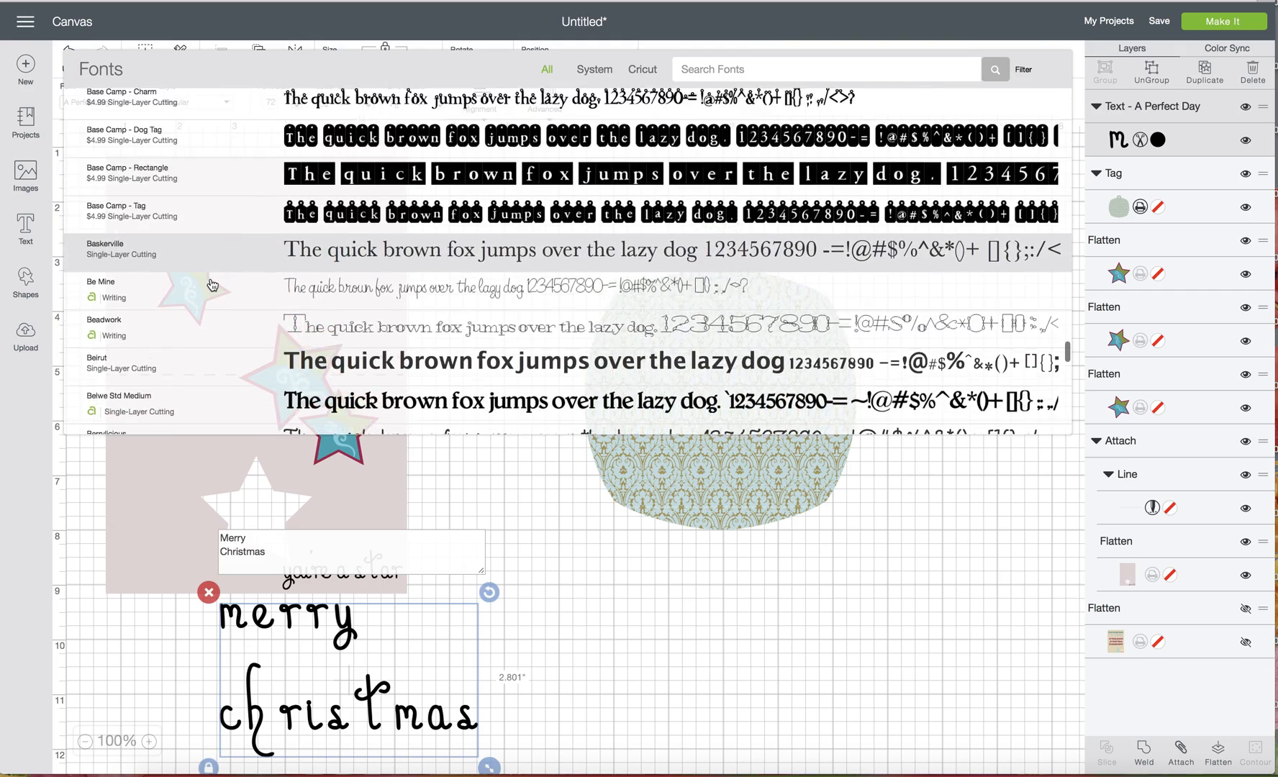
pyautogui.scroll(-10, 212, 285)
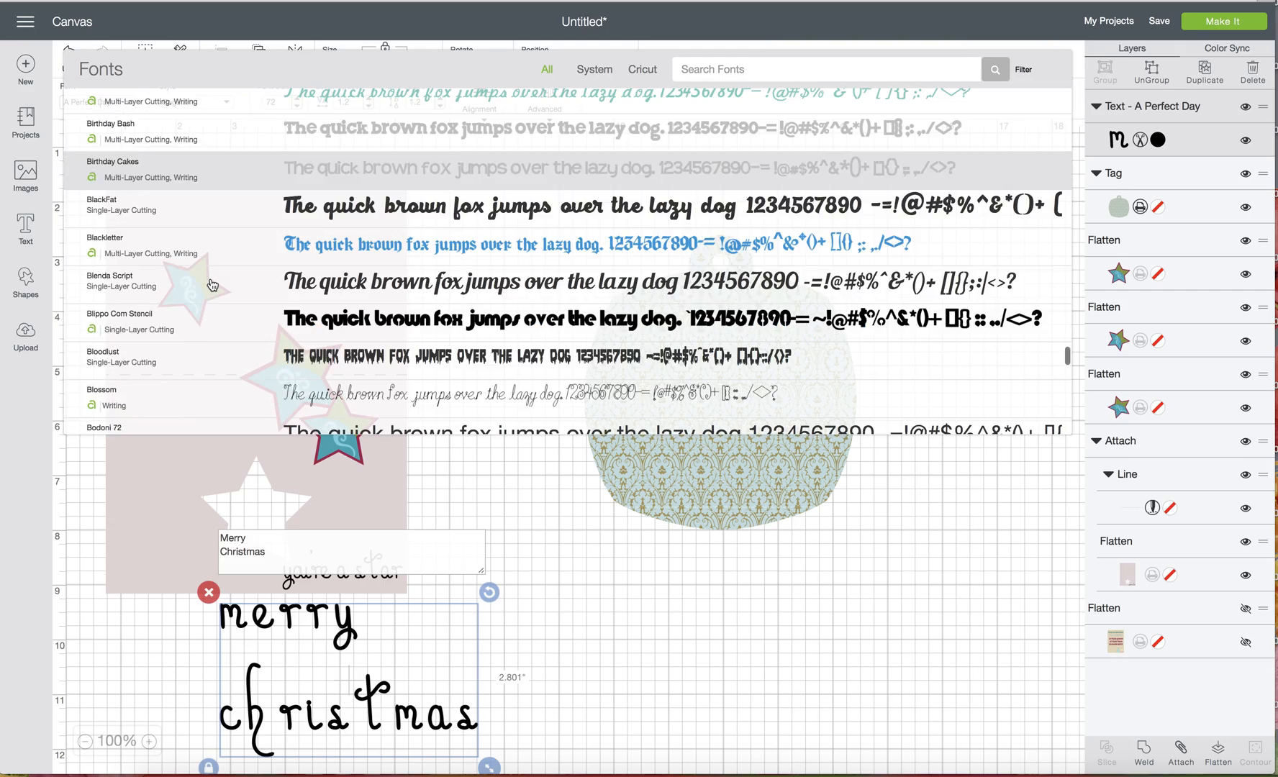
pyautogui.scroll(-3, 212, 285)
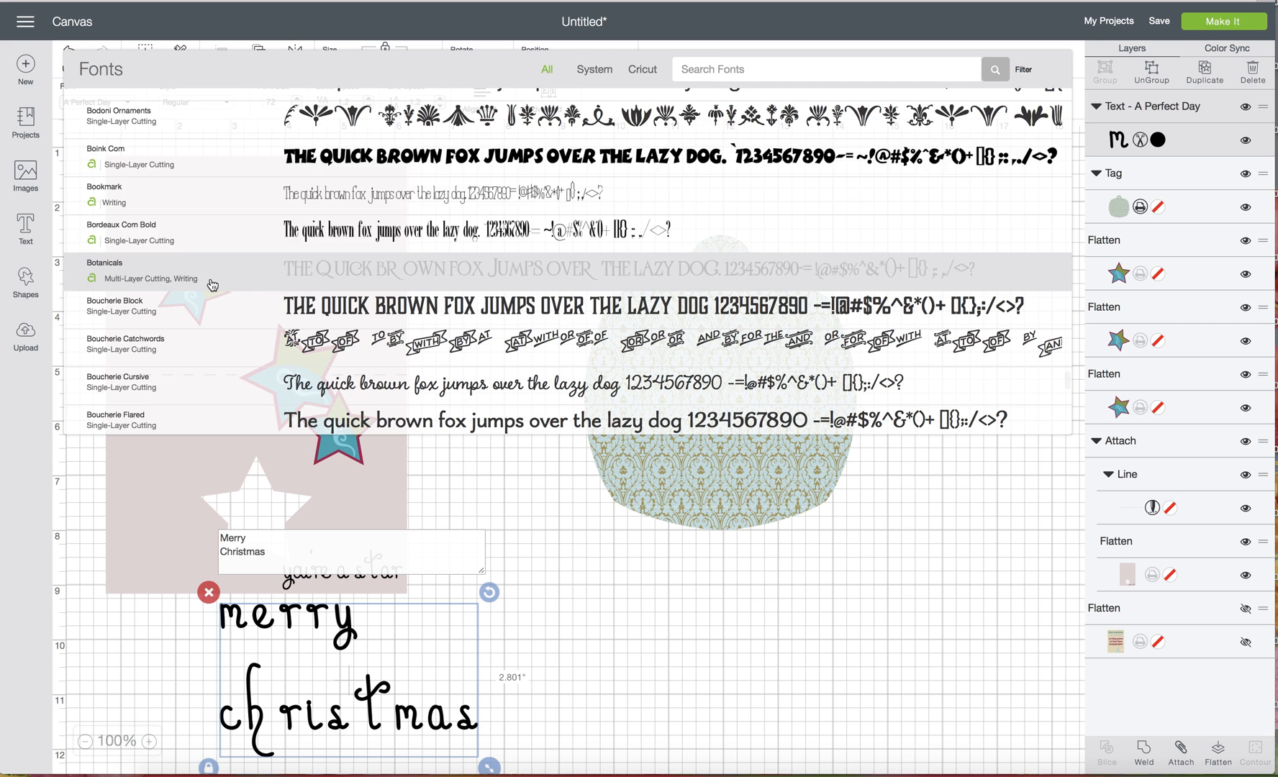
pyautogui.click(206, 159)
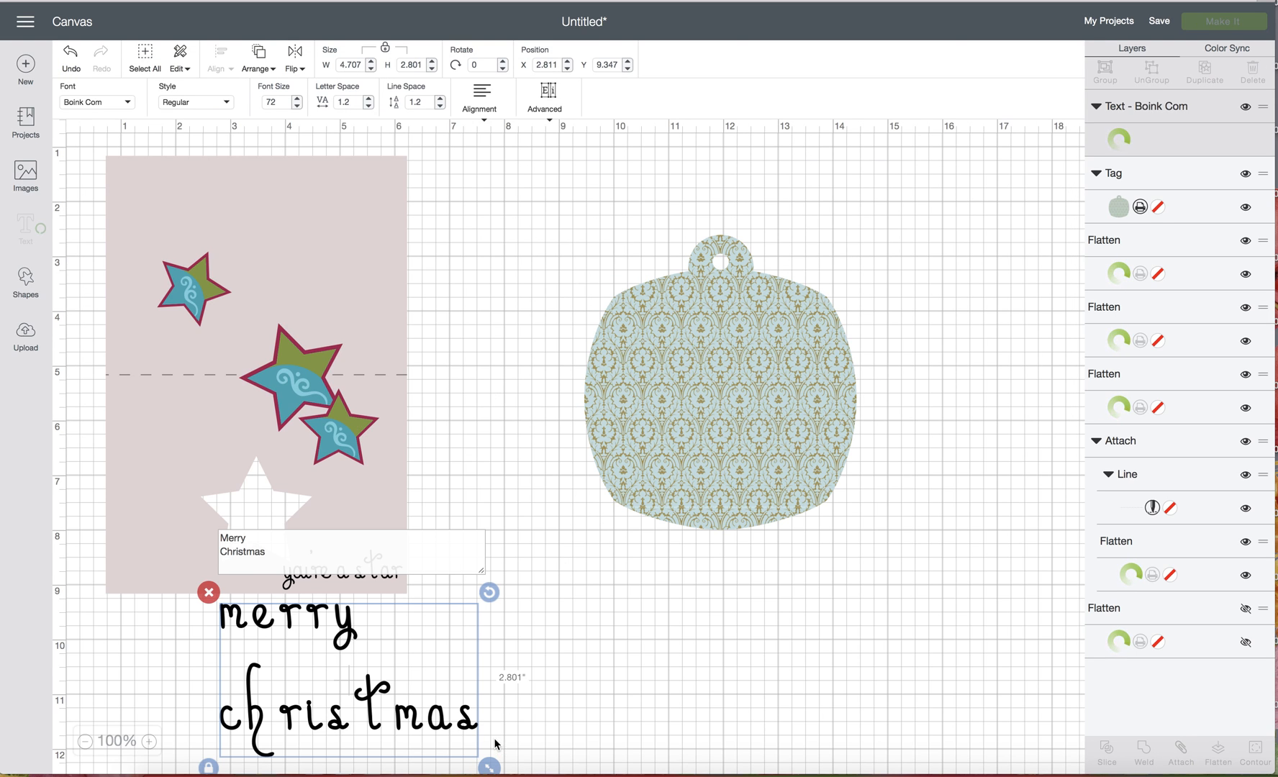
# Move the Merry Christmas text onto the tag at about X 9.84, Y 4.78 inches and center-align its two lines
pyautogui.moveTo(344, 679); pyautogui.dragTo(729, 429)
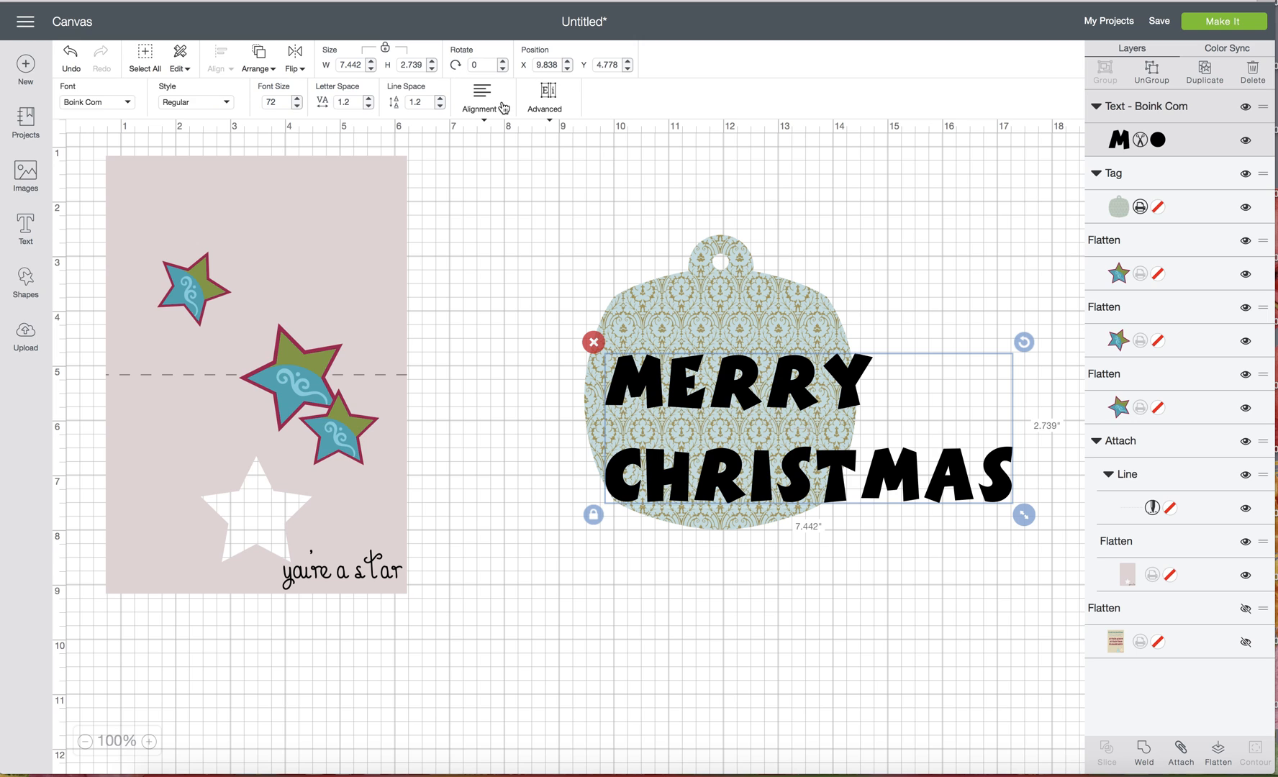
pyautogui.click(479, 94)
pyautogui.click(497, 157)
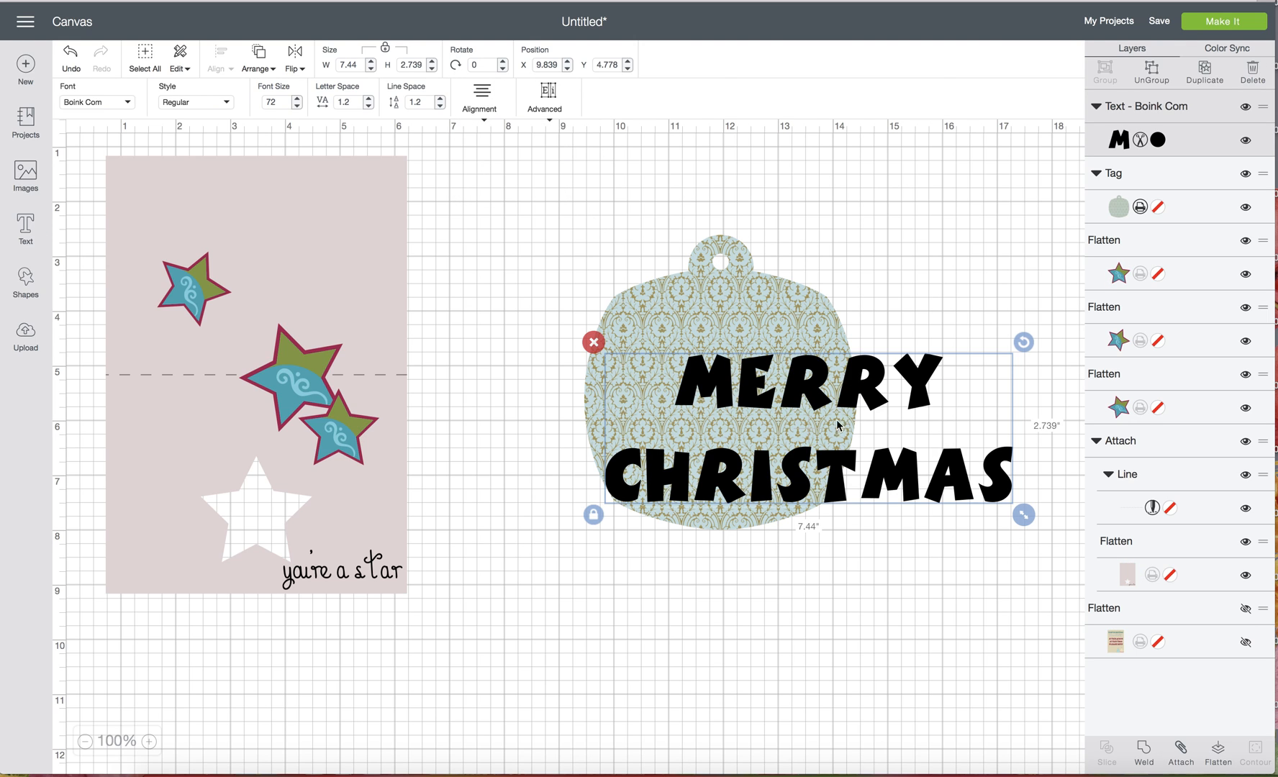
# Shrink the Merry Christmas text to about 4.05 x 1.49 inches and arrange text and tag so the words sit centered on it
pyautogui.moveTo(998, 488); pyautogui.dragTo(816, 411)
pyautogui.moveTo(705, 387)
pyautogui.mouseDown()
pyautogui.moveTo(749, 396)
pyautogui.moveTo(676, 366)
pyautogui.moveTo(685, 379)
pyautogui.mouseUp()
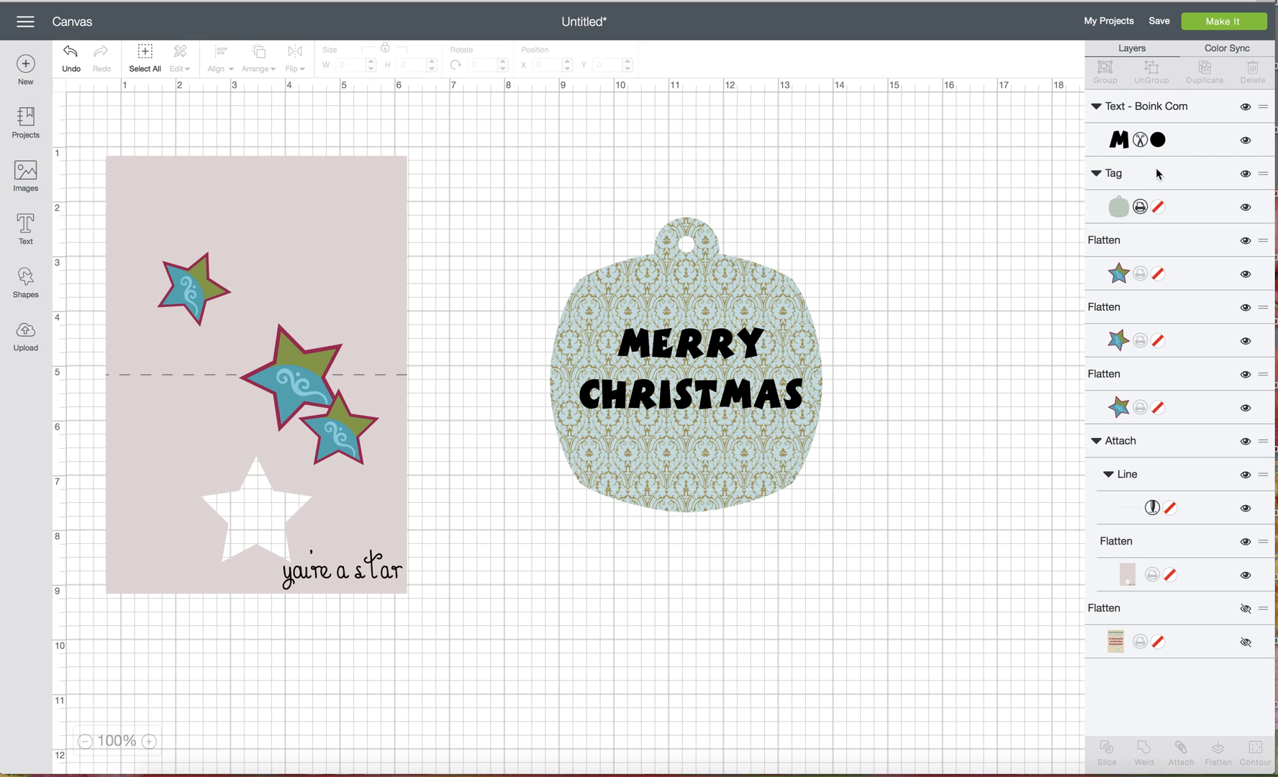
# Color the Merry Christmas text dark brown (#502B1B) and shift it slightly to about X 9.30, Y 4.47 inches
pyautogui.click(1160, 141)
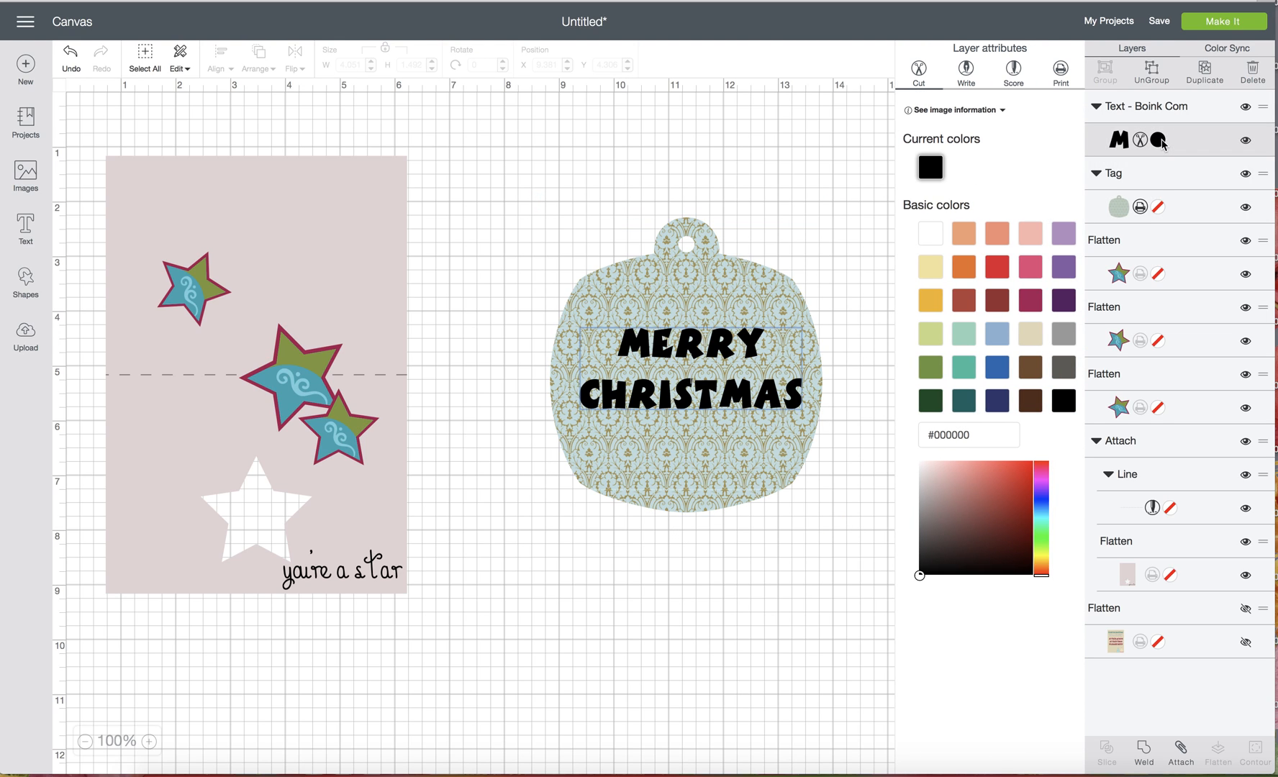
pyautogui.click(1034, 407)
pyautogui.click(653, 582)
pyautogui.click(685, 396)
pyautogui.moveTo(685, 396); pyautogui.dragTo(681, 405)
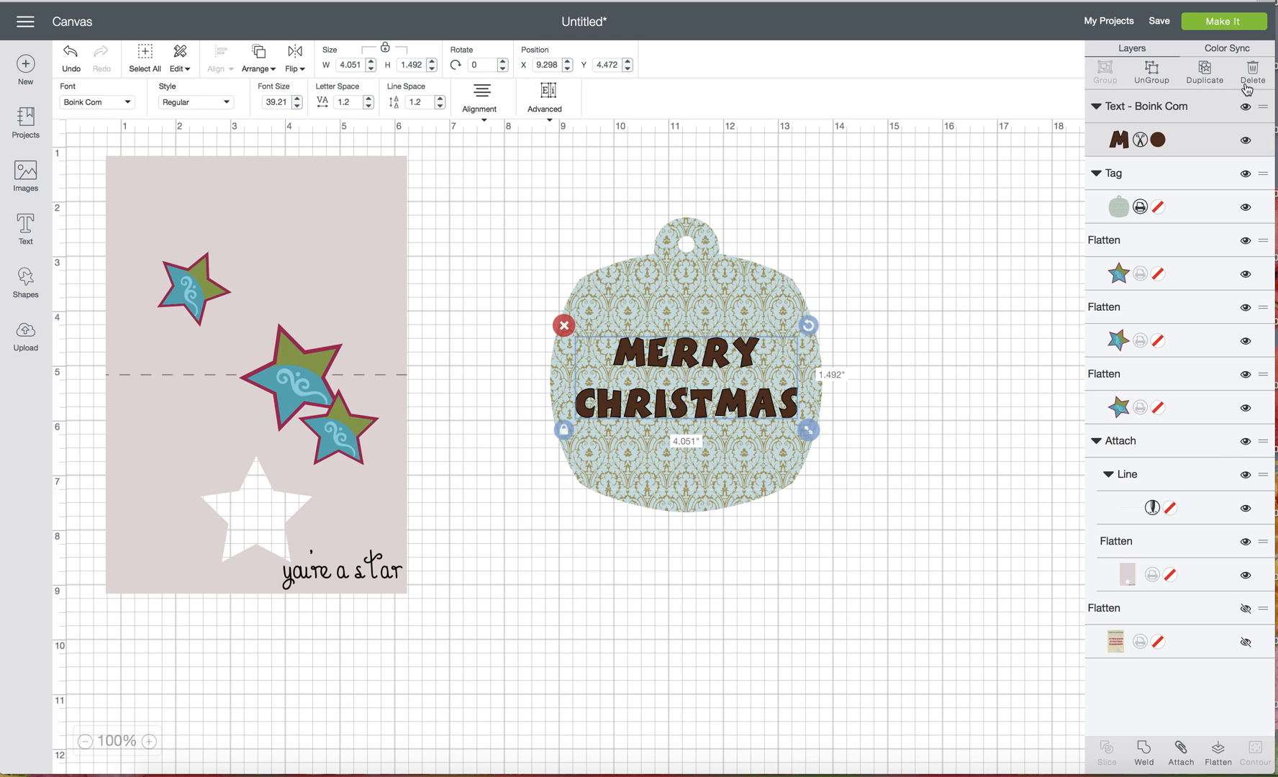
# Duplicate the dark brown Merry Christmas text and color the copy white (#FFFFFF)
pyautogui.click(1204, 72)
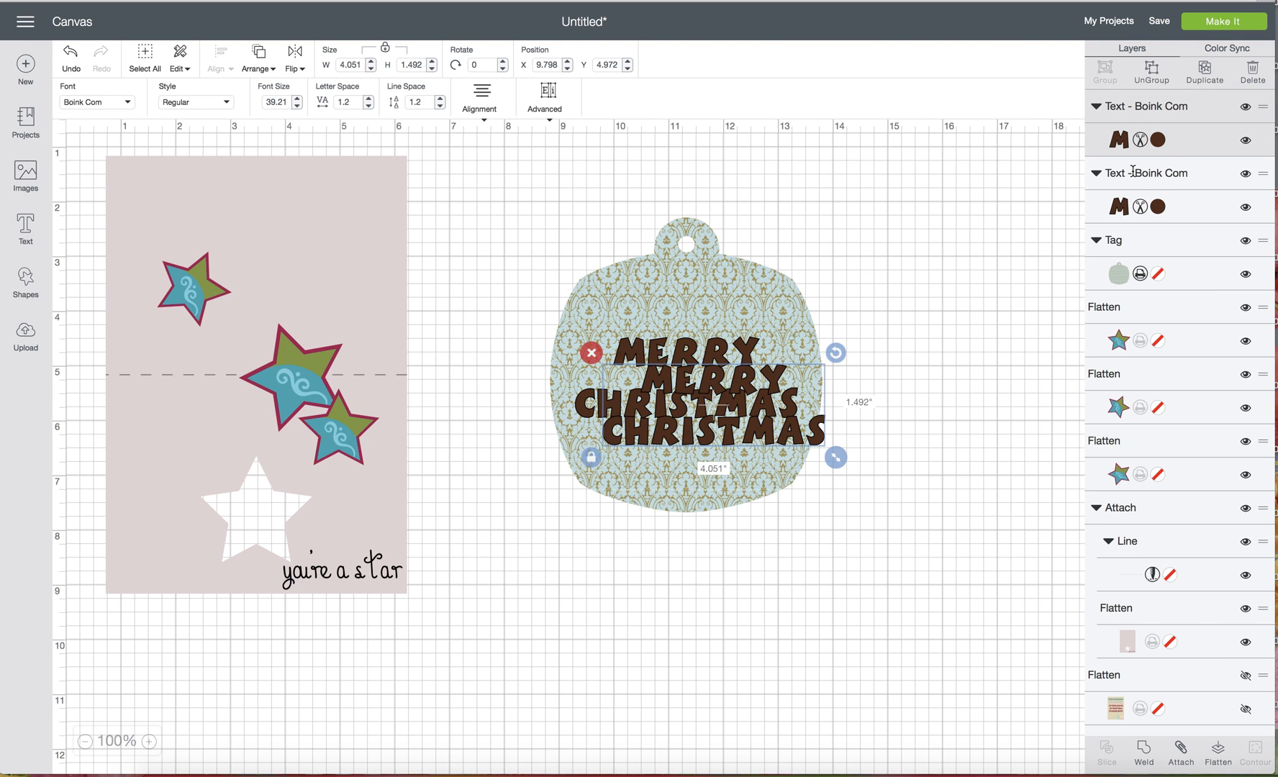
pyautogui.click(1157, 140)
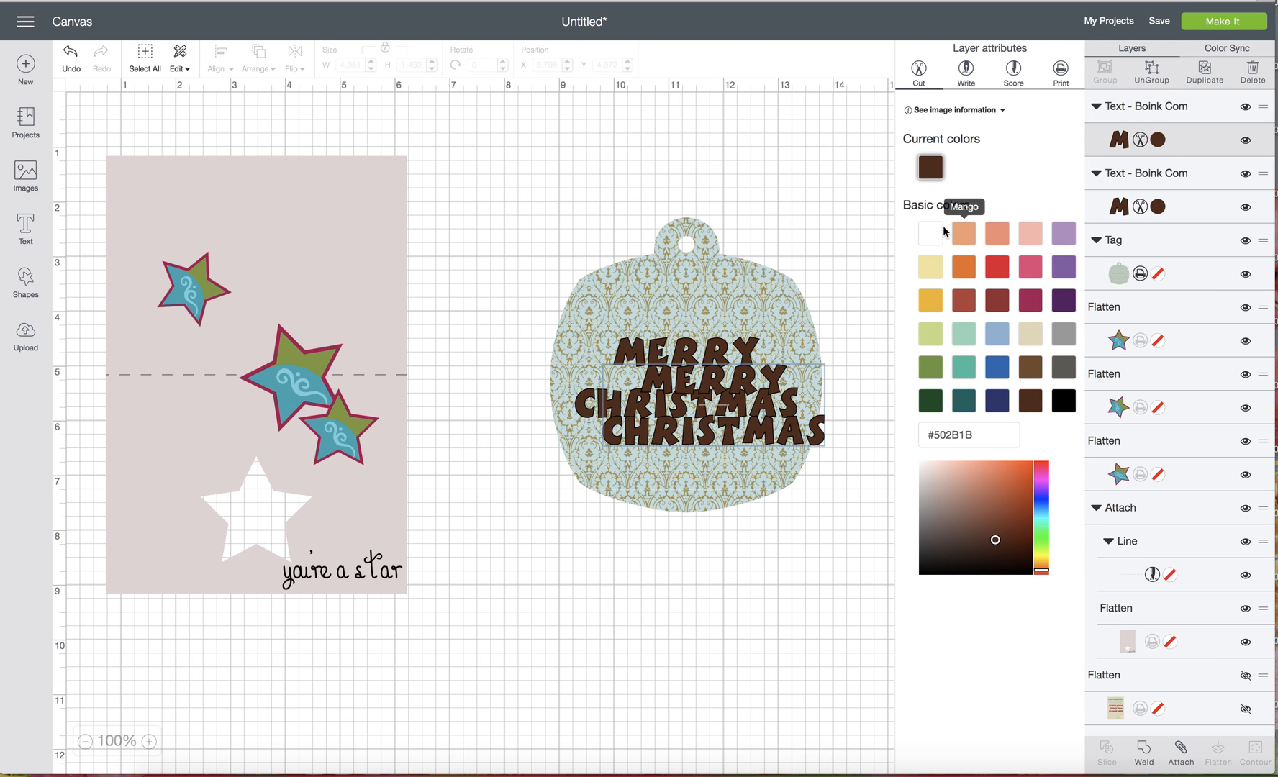
pyautogui.click(931, 234)
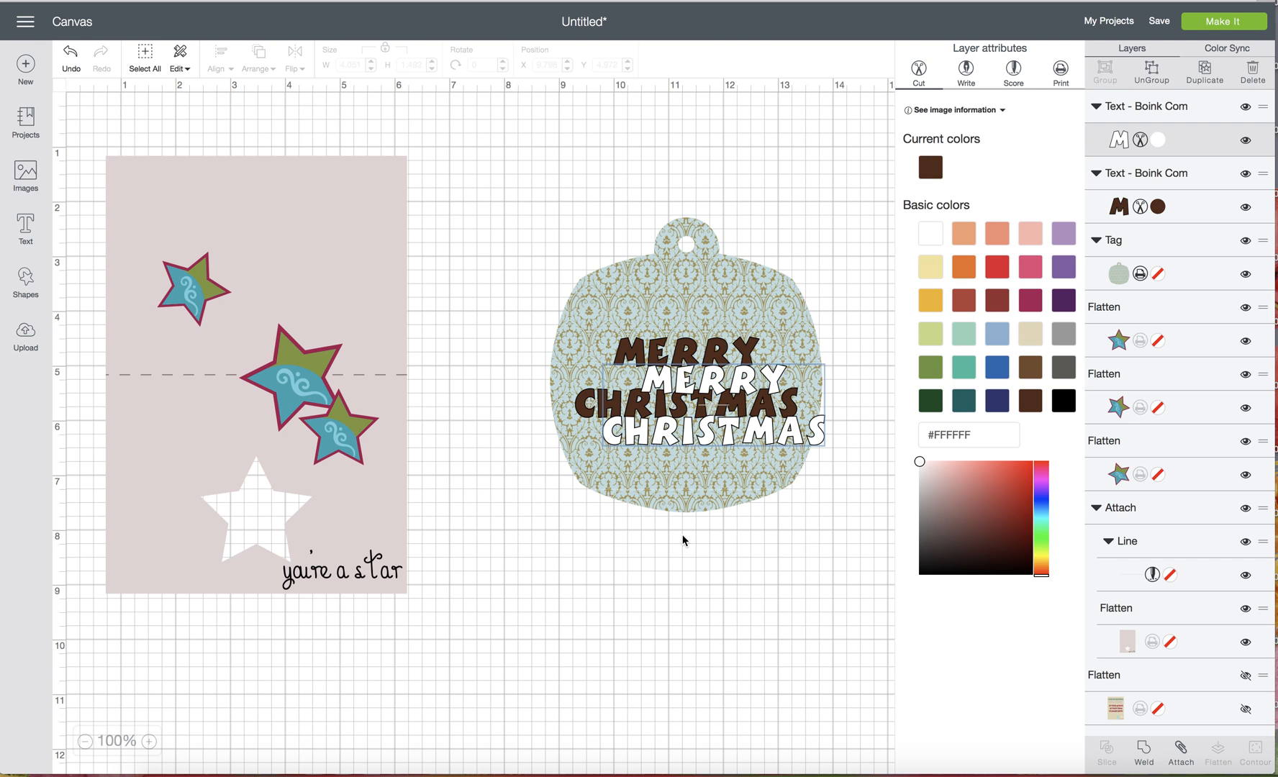
# Place the white Merry Christmas text over the brown one, offset slightly to the right so the brown forms a shadow
pyautogui.click(683, 540)
pyautogui.moveTo(722, 426); pyautogui.dragTo(699, 400)
pyautogui.click(900, 521)
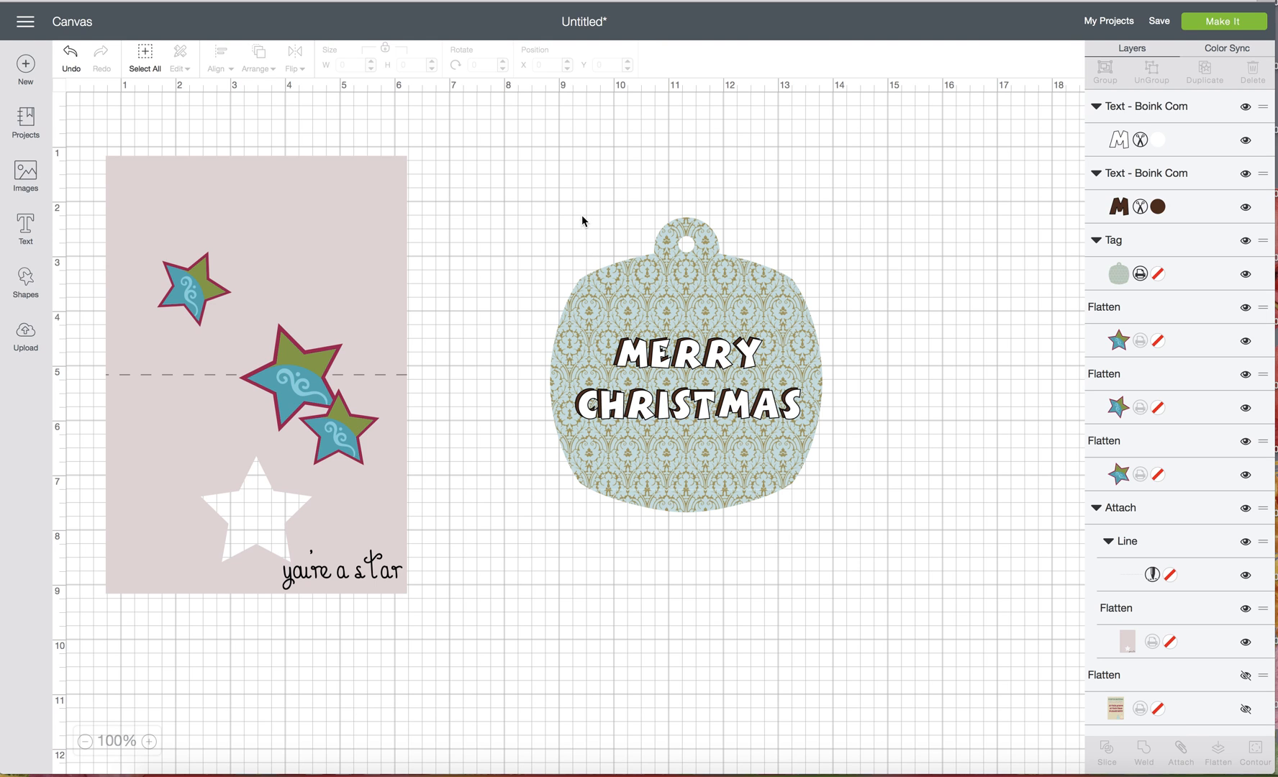
# Flatten the tag and both Merry Christmas texts into one printable image and move it to about X 7.26, Y 1.10 inches
pyautogui.moveTo(517, 161); pyautogui.dragTo(937, 658)
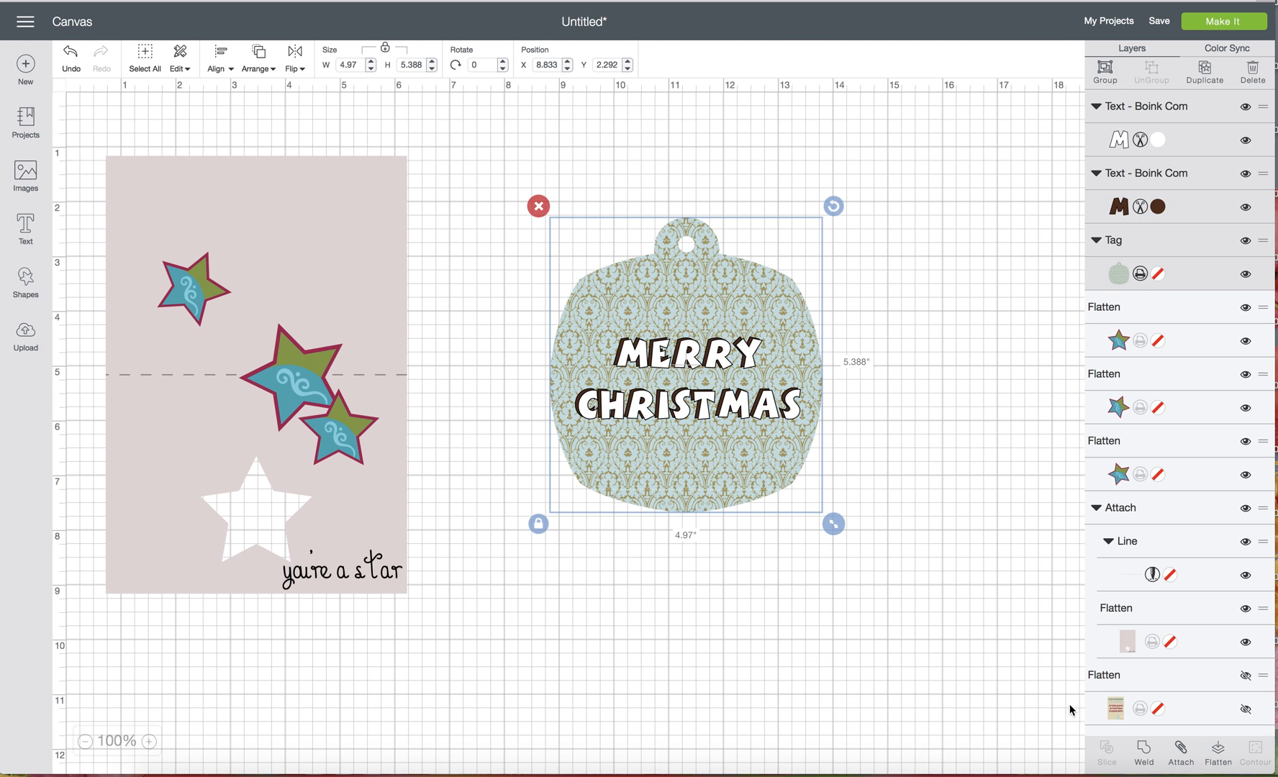
pyautogui.click(1235, 751)
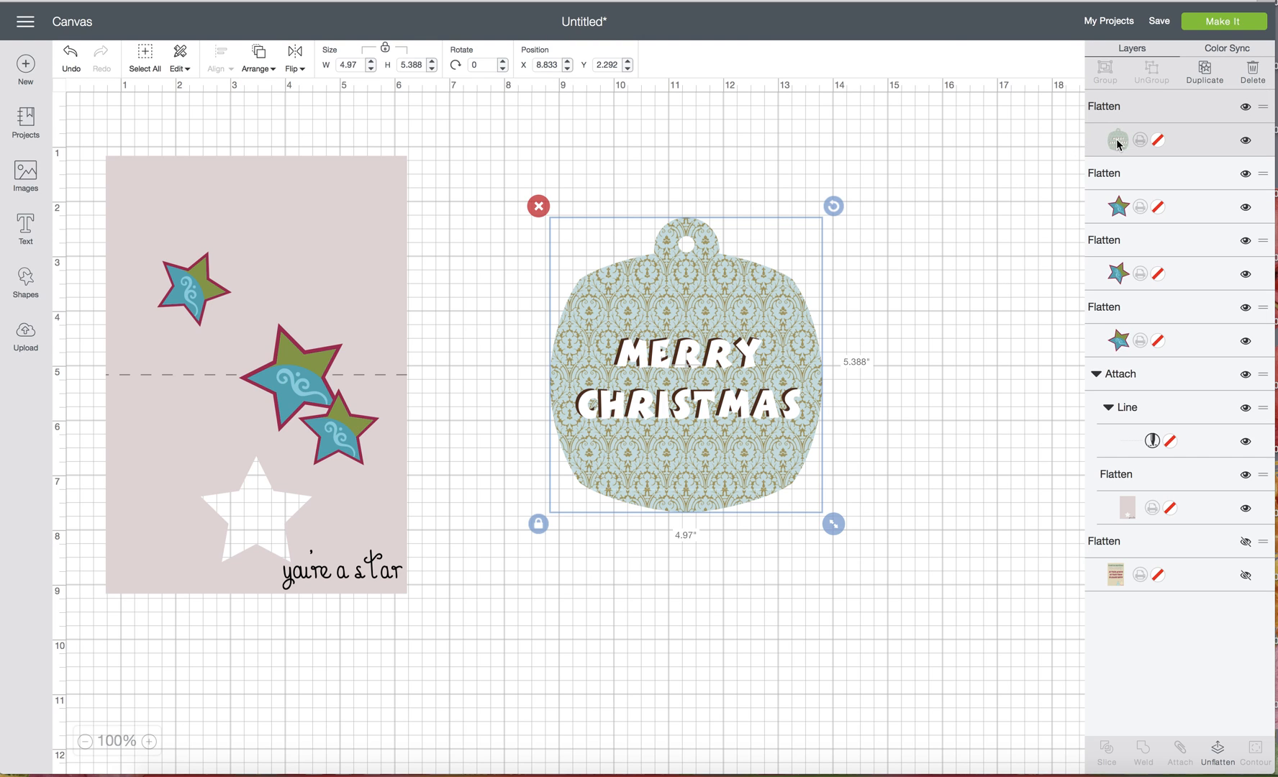
pyautogui.click(838, 345)
pyautogui.moveTo(717, 403); pyautogui.dragTo(744, 404)
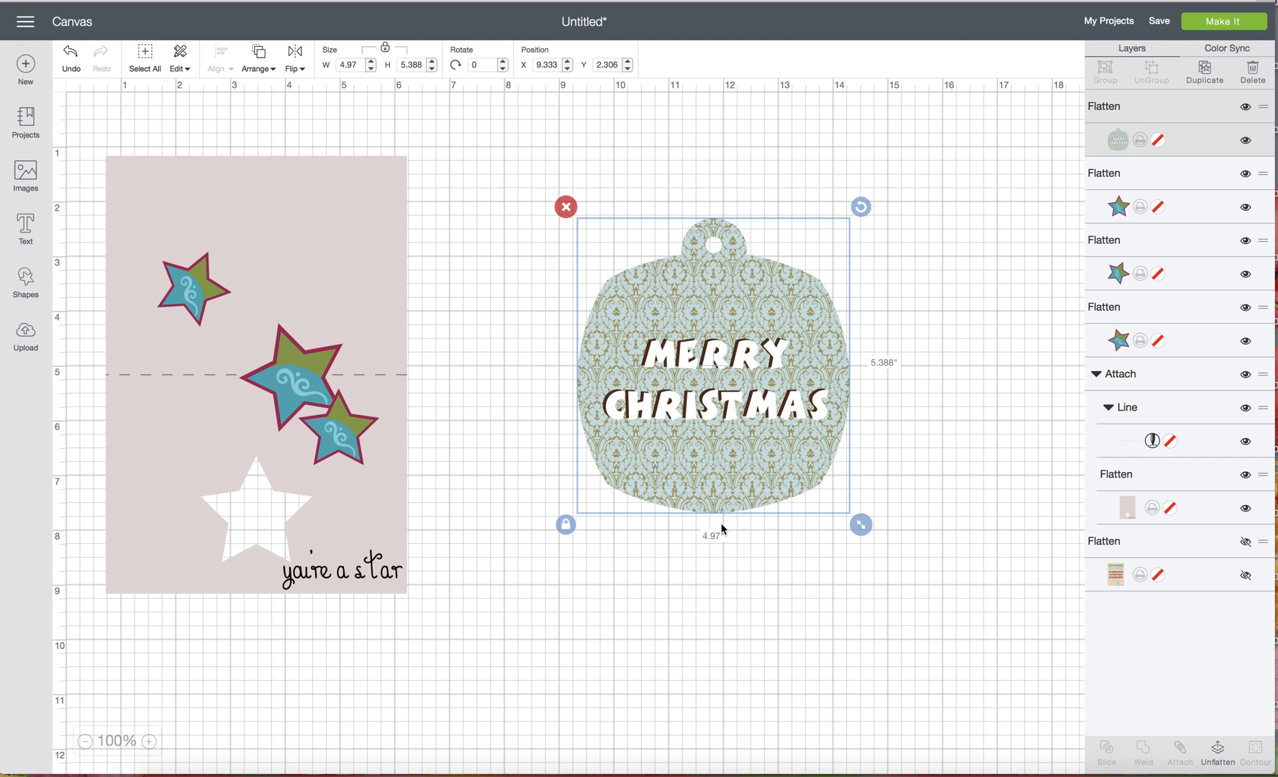
pyautogui.click(925, 200)
pyautogui.moveTo(748, 394); pyautogui.dragTo(650, 330)
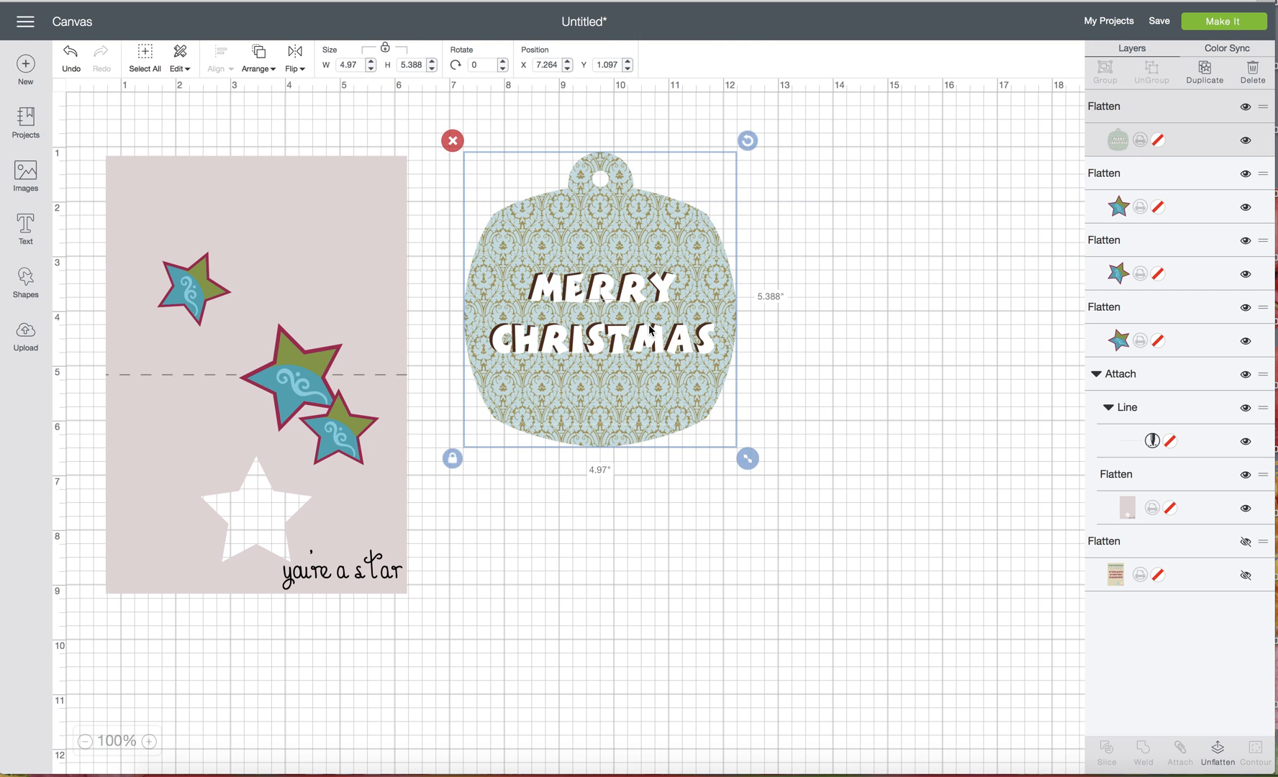